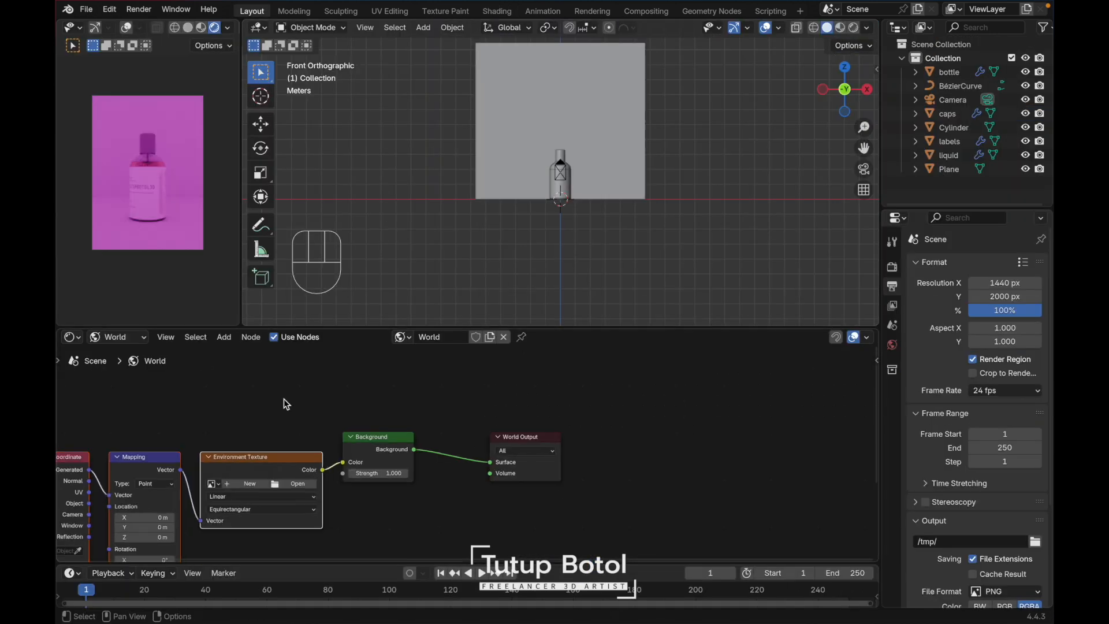
- Load studio_small_01_4k.exr into the world's Environment Texture node and open the render properties
click(295, 485)
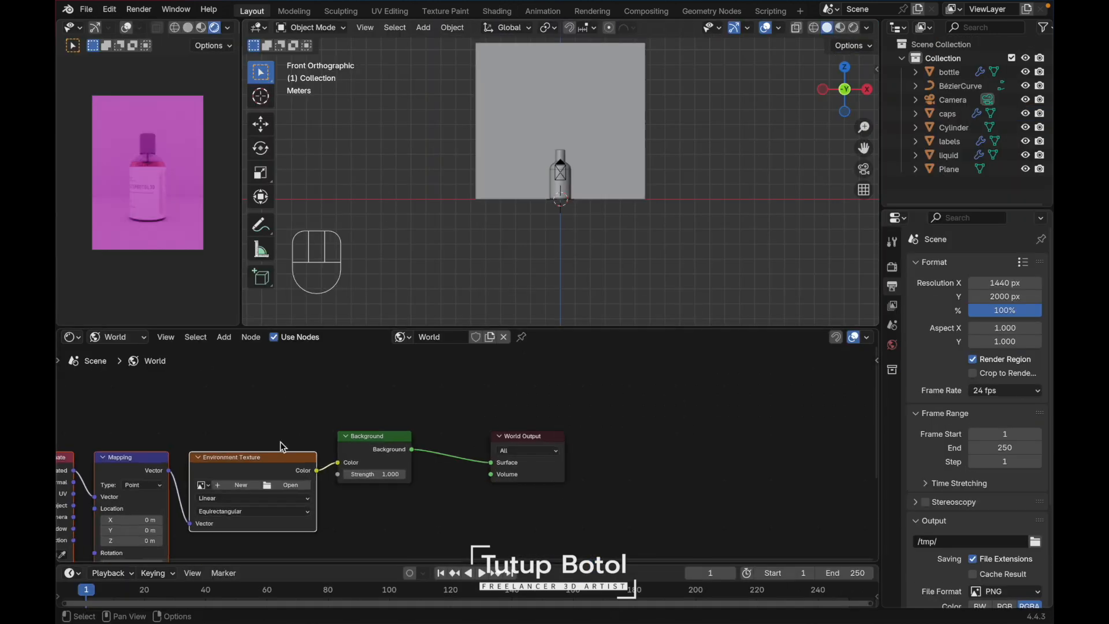
click(928, 505)
scroll(569, 169, up, 2)
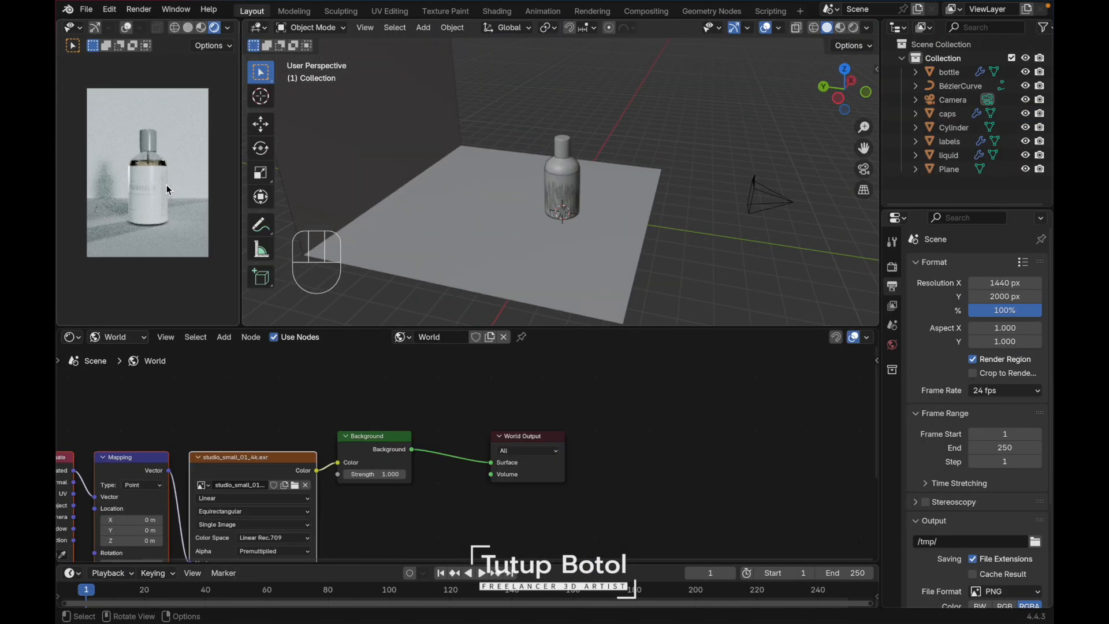
click(892, 267)
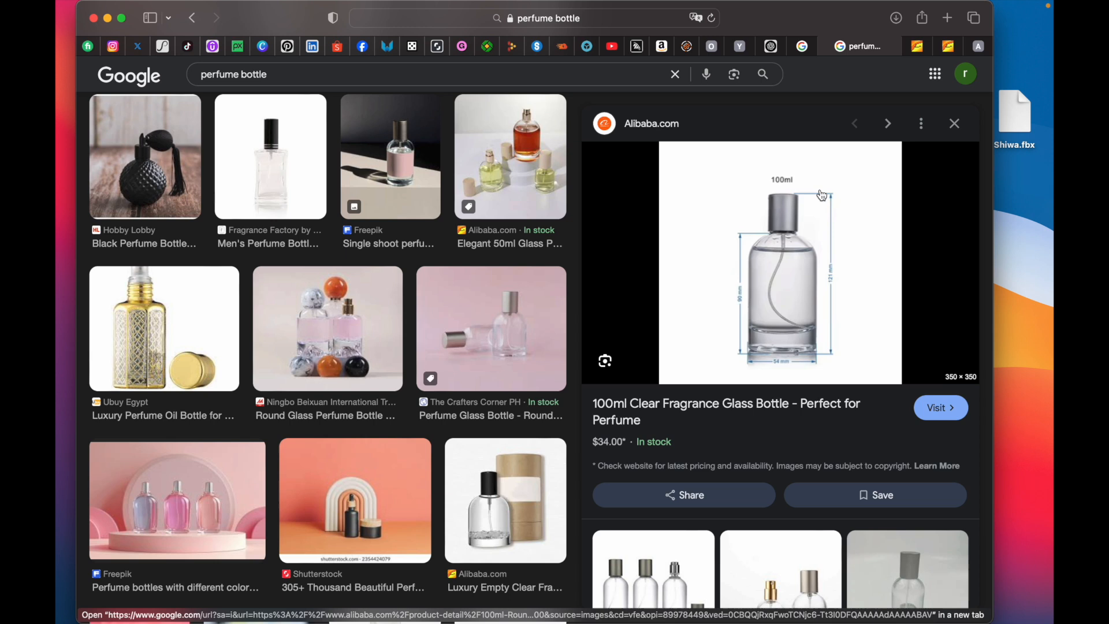
- Open the Alibaba page of the 100ml clear glass perfume bottle, capture its product photo as a screenshot, and switch back to Blender
click(857, 158)
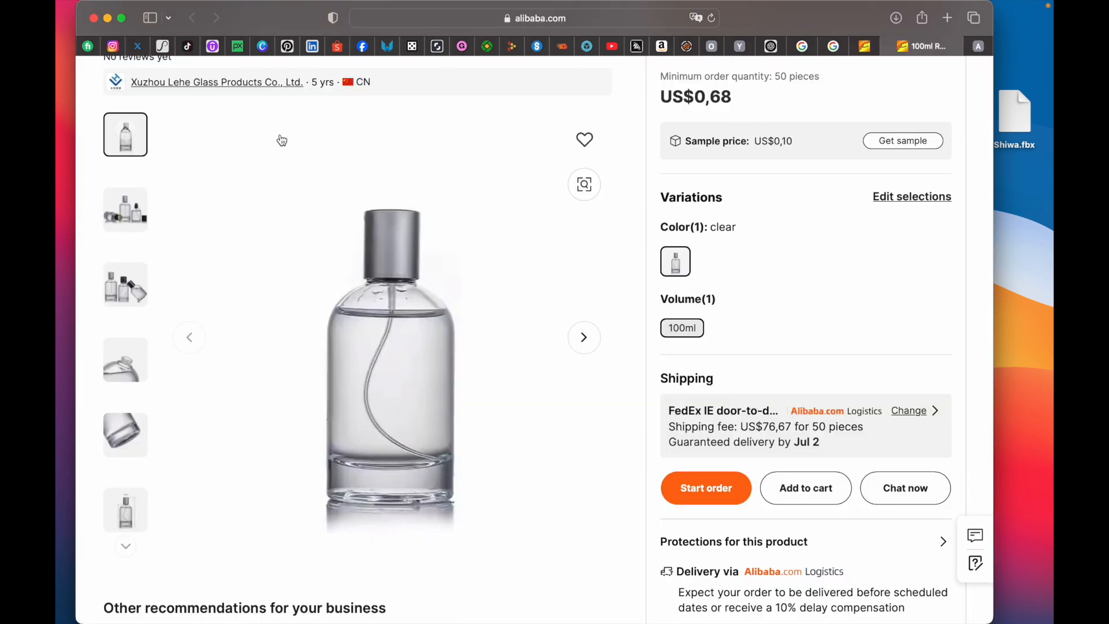
key(super+shift+4)
drag(184, 110, 566, 555)
key(super+Tab)
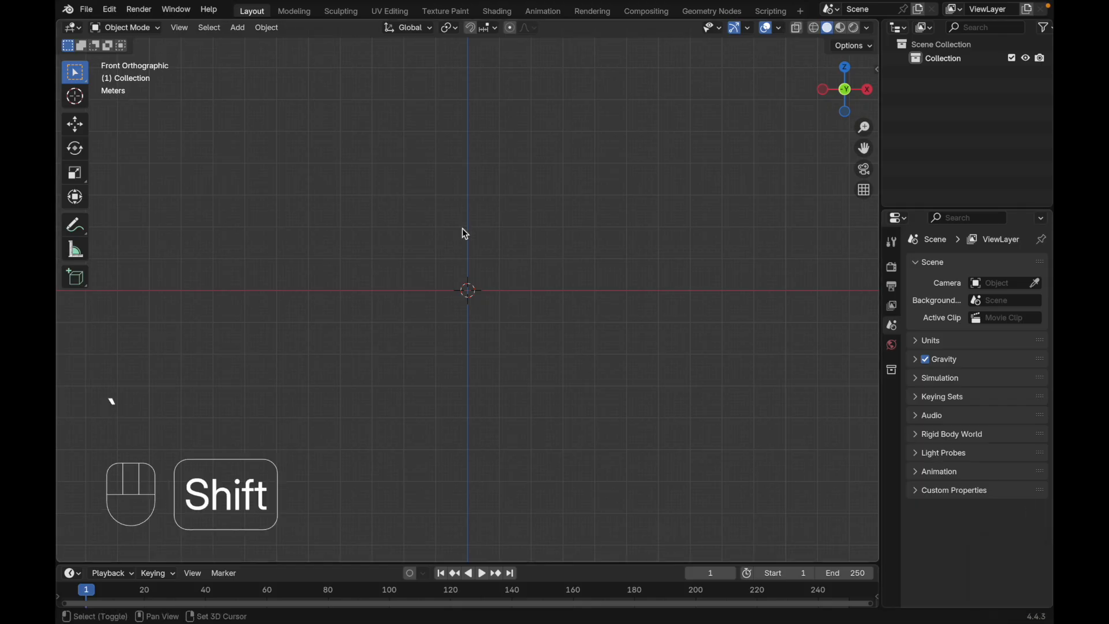
- Add Screenshot 2025-06-06 at 22.10.27.png as a reference image in the front view
key(shift+a)
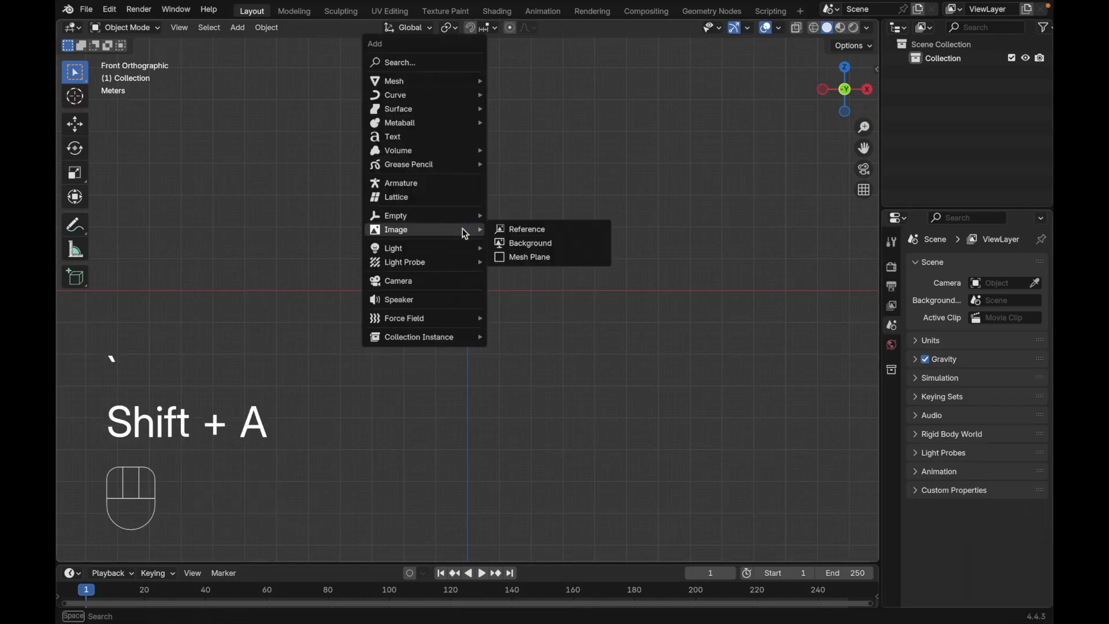
click(514, 234)
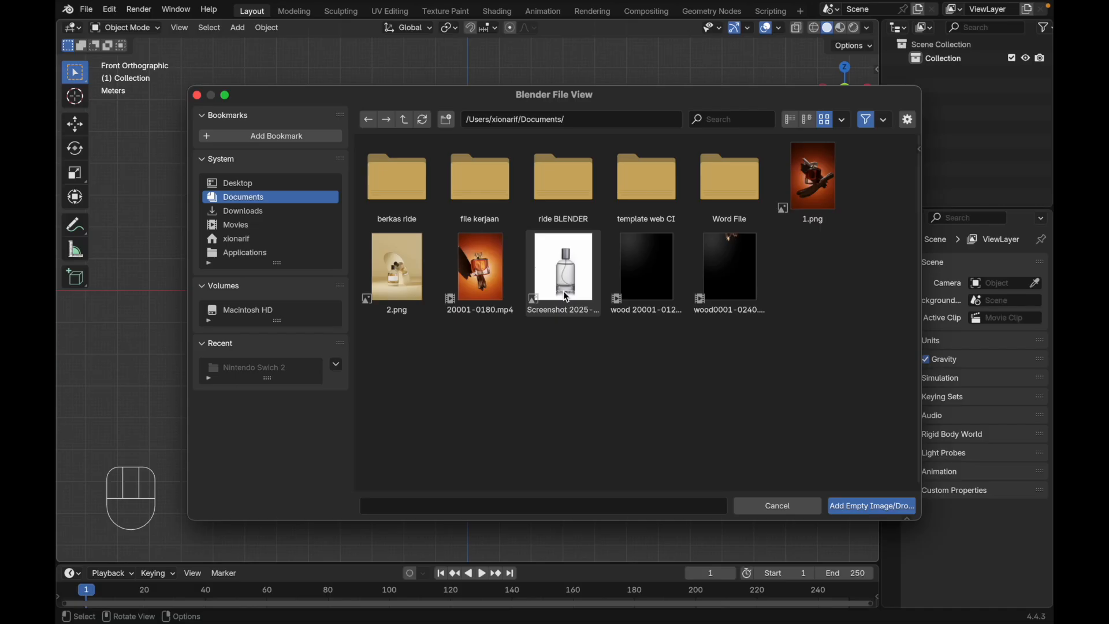
click(570, 283)
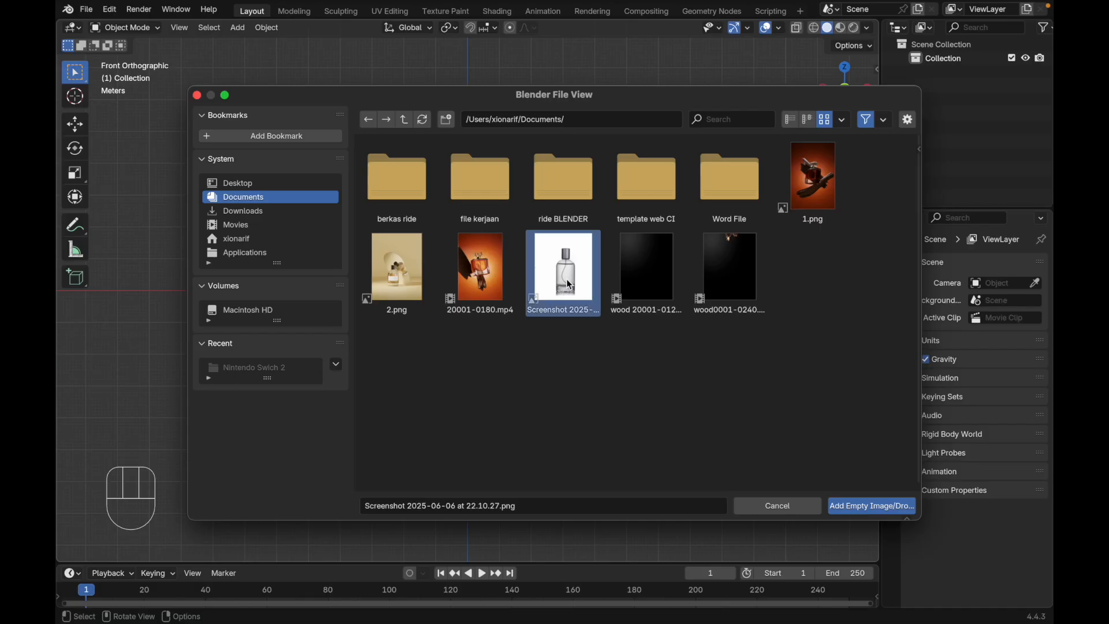
double_click(566, 280)
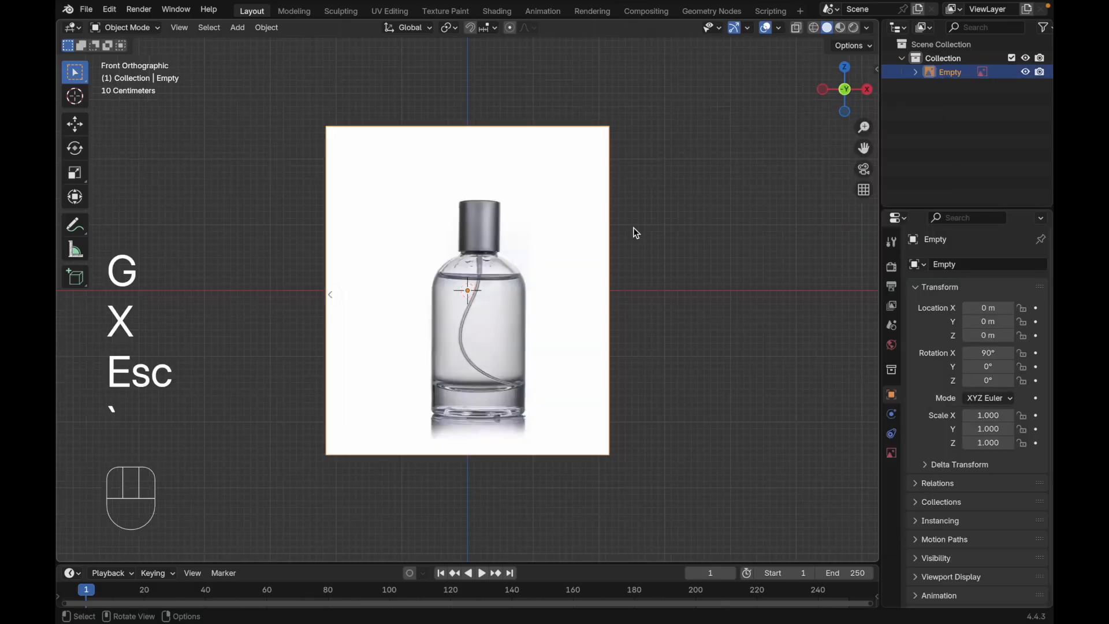
- Move the reference image about -0.19 m along X to centre the bottle on the vertical axis
key(g)
key(x)
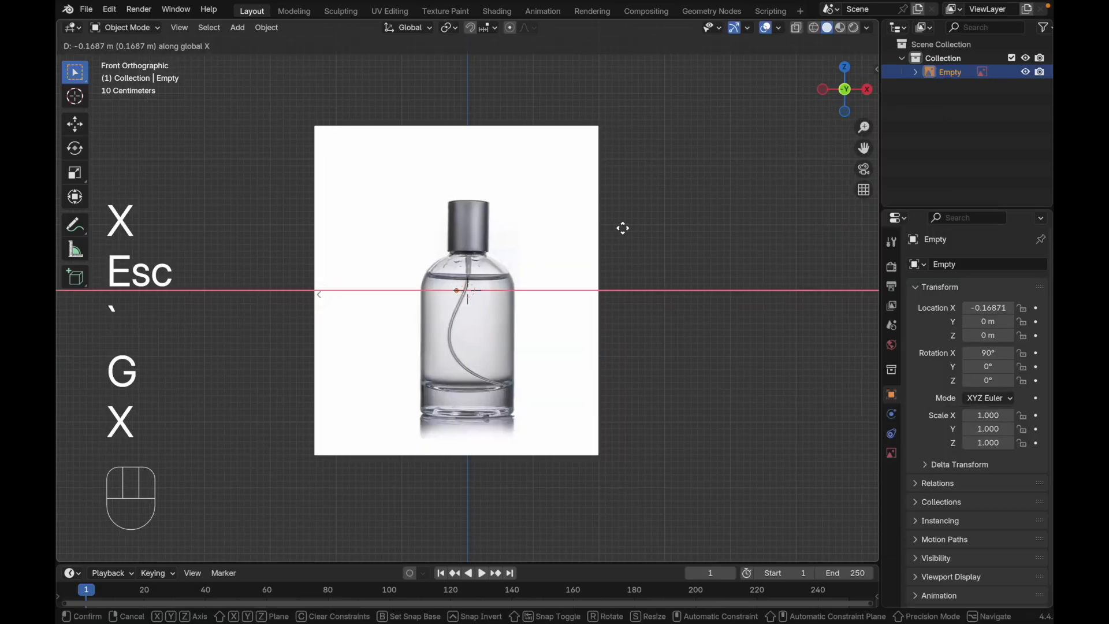
click(621, 227)
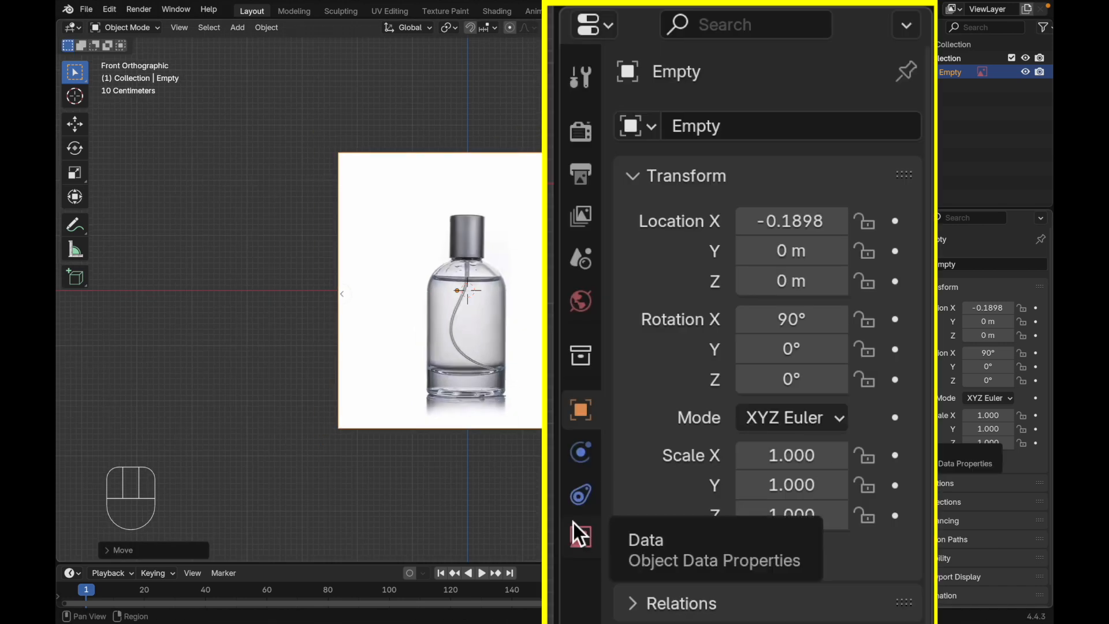
- Enable opacity for the reference image and set it to 0.5
click(580, 535)
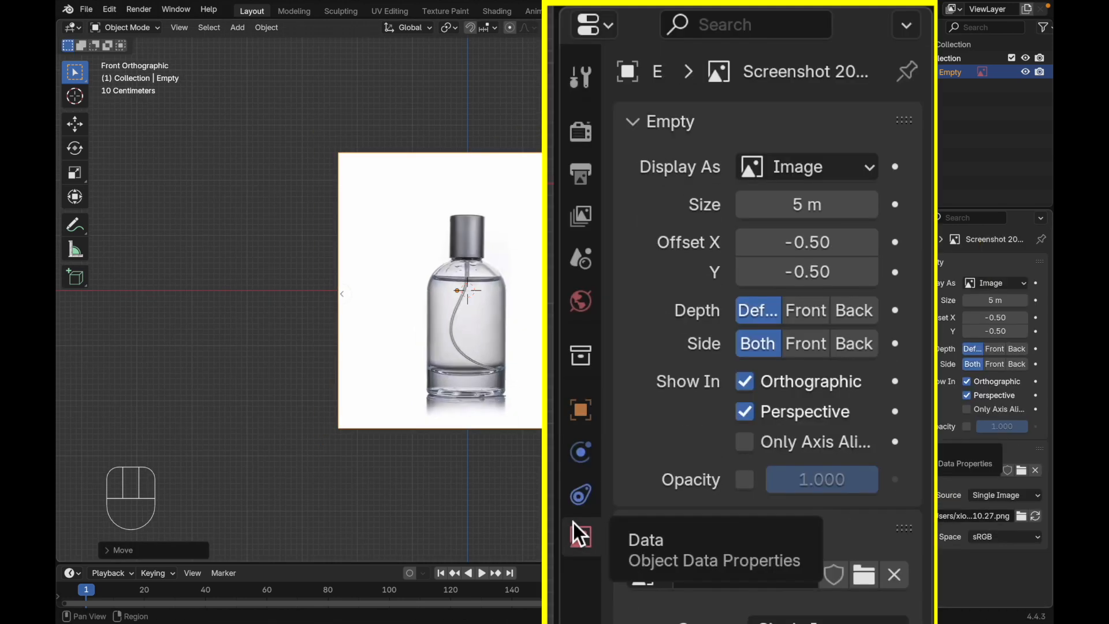
click(744, 479)
click(831, 481)
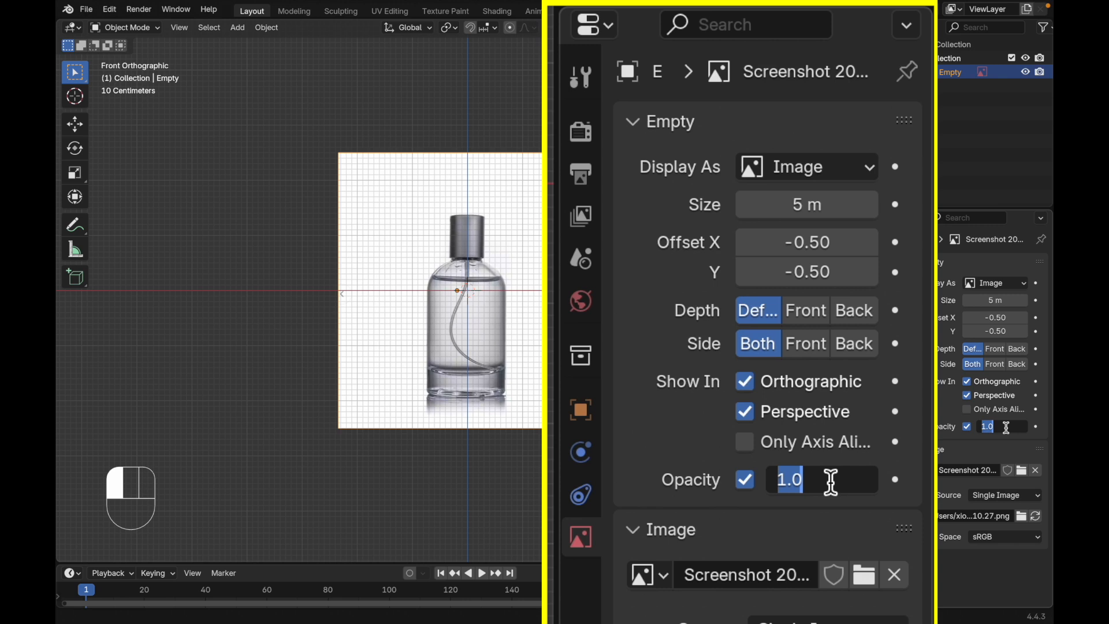
text(.5)
key(Return)
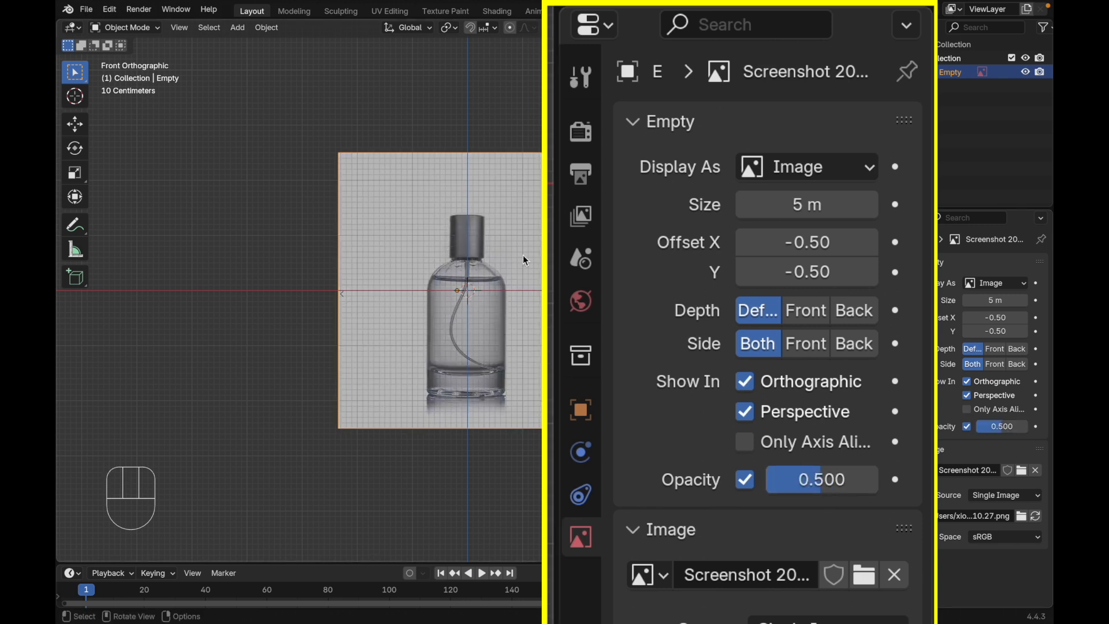
- Move the reference image up along Z until the bottle's base rests on the red X axis line
scroll(530, 264, up, 3)
scroll(530, 265, down, 2)
key(g)
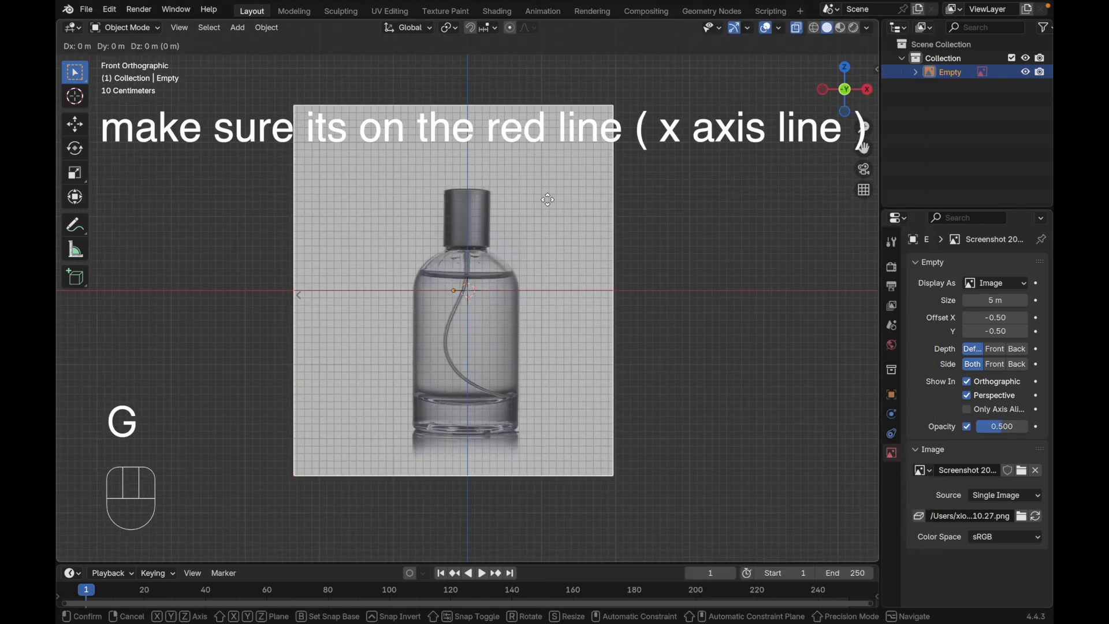
key(z)
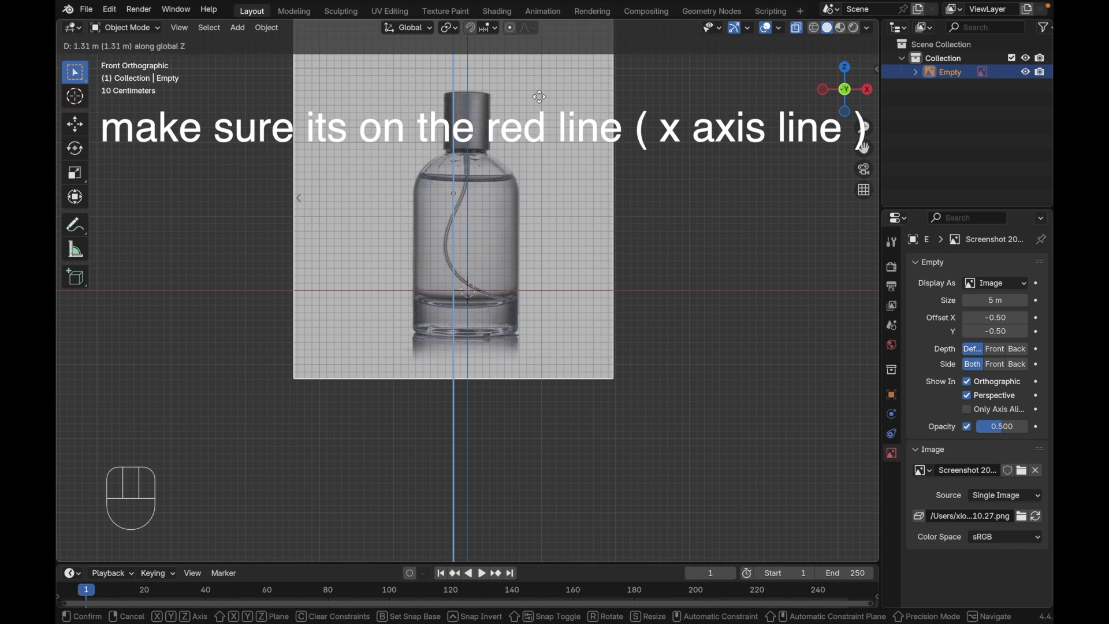
click(541, 55)
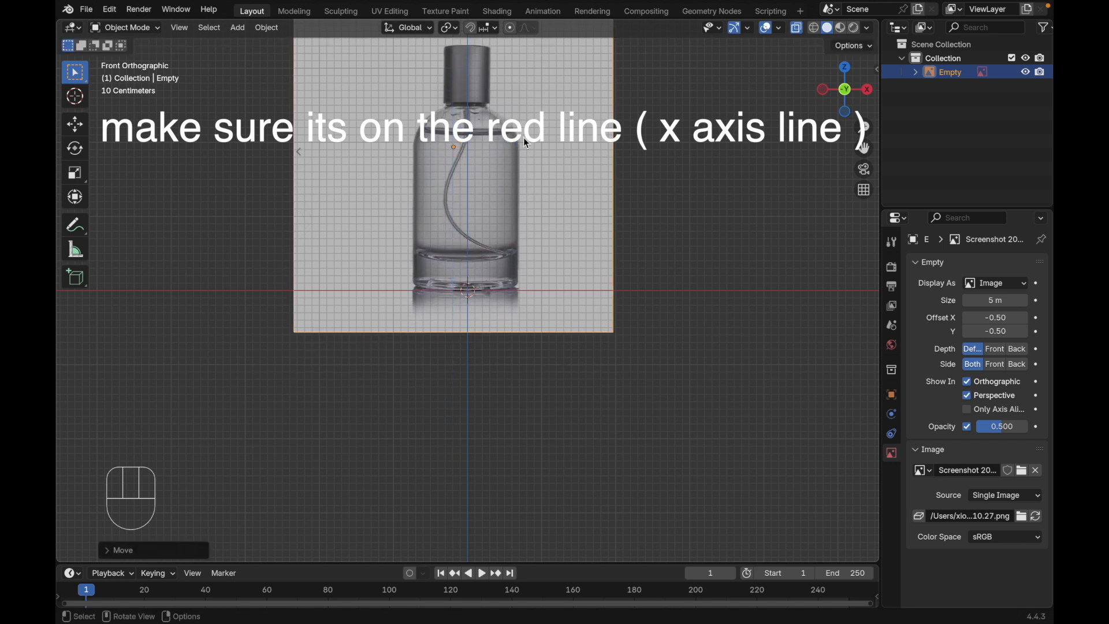
- Show the reference image edge-on in the right orthographic view
shift+scroll(524, 137, up, 3)
key(super+z)
key(grave)
click(572, 261)
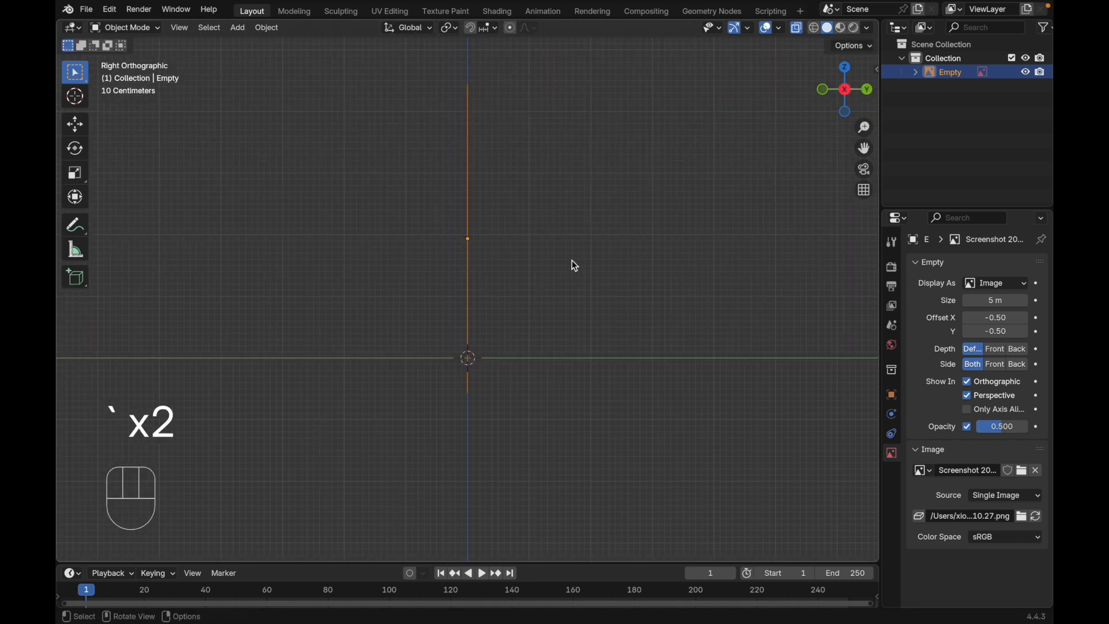
key(g)
key(x)
key(Escape)
- Move the reference image back along Y, well behind the world origin, and return to the front view
key(g)
key(y)
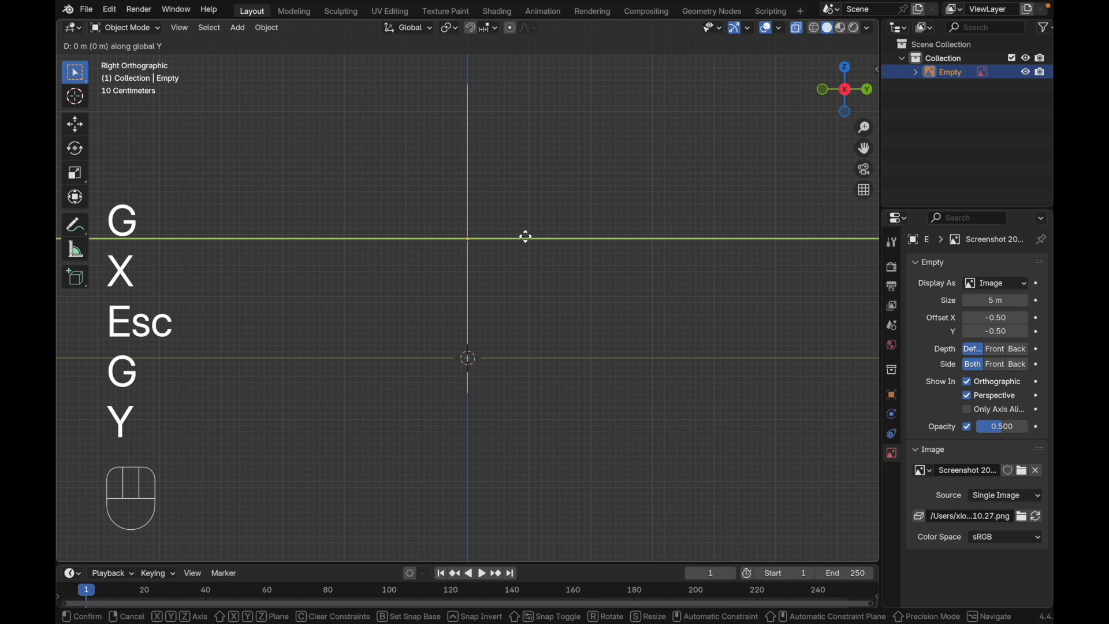
click(772, 251)
scroll(614, 246, left, 5)
key(grave)
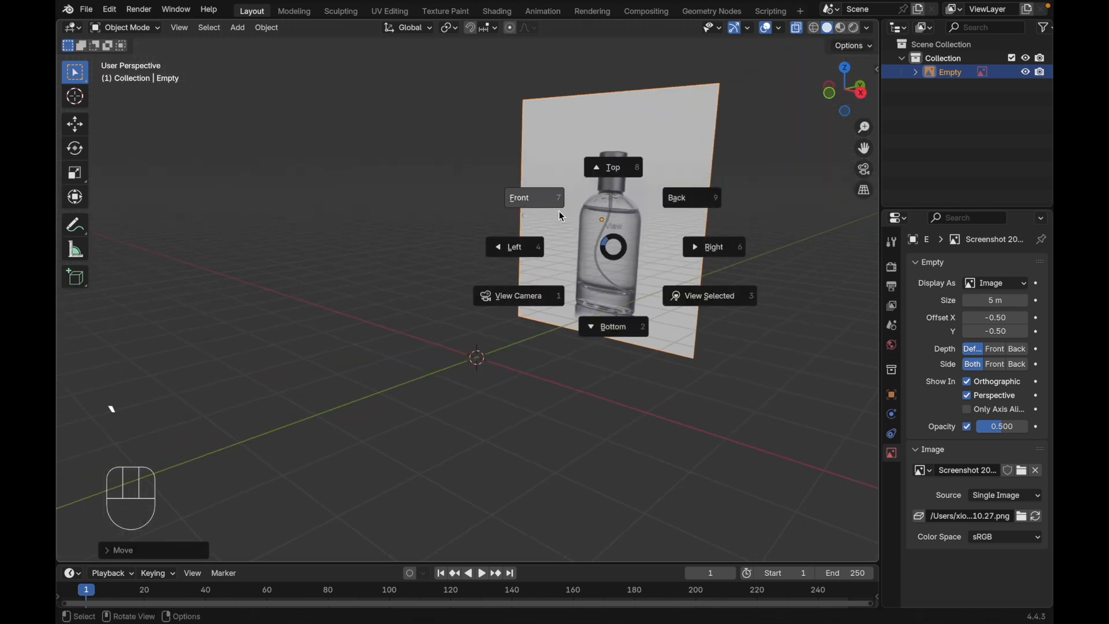
click(559, 210)
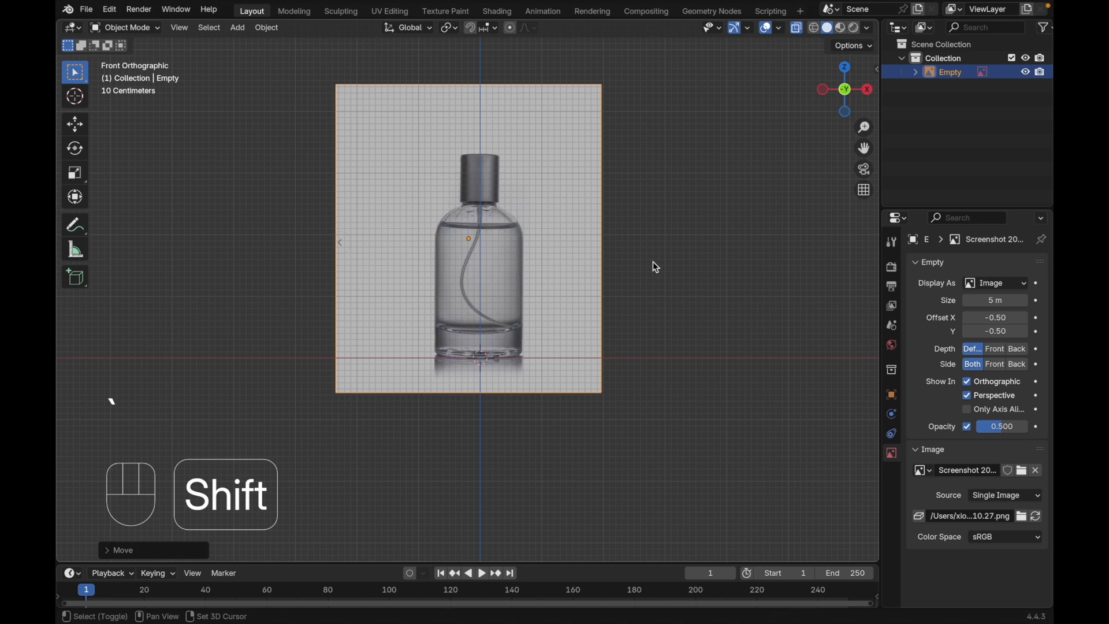
- Add a cylinder mesh at the world origin
key(shift+a)
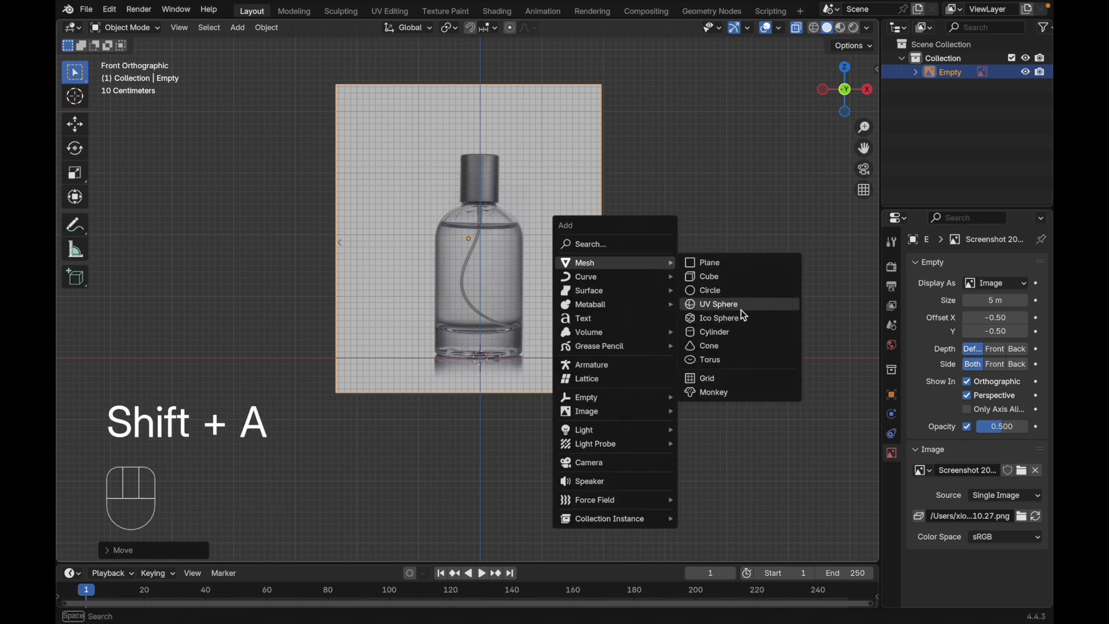
click(725, 328)
scroll(530, 291, up, 3)
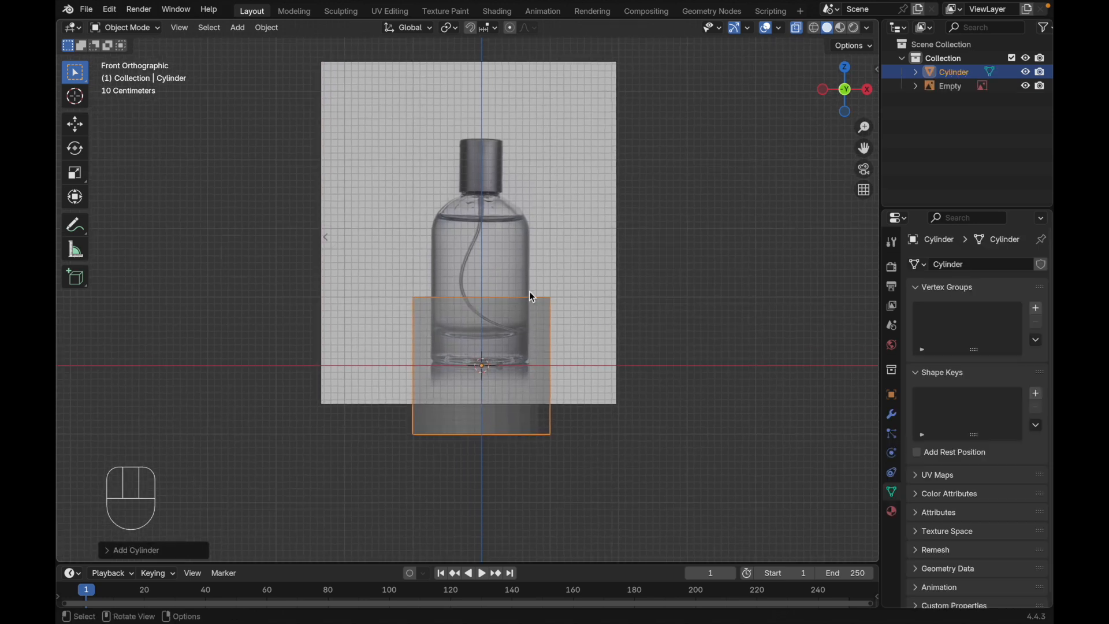
- In Edit Mode, move the cylinder's whole mesh up 1 m along Z so its base sits on the X axis
key(Tab)
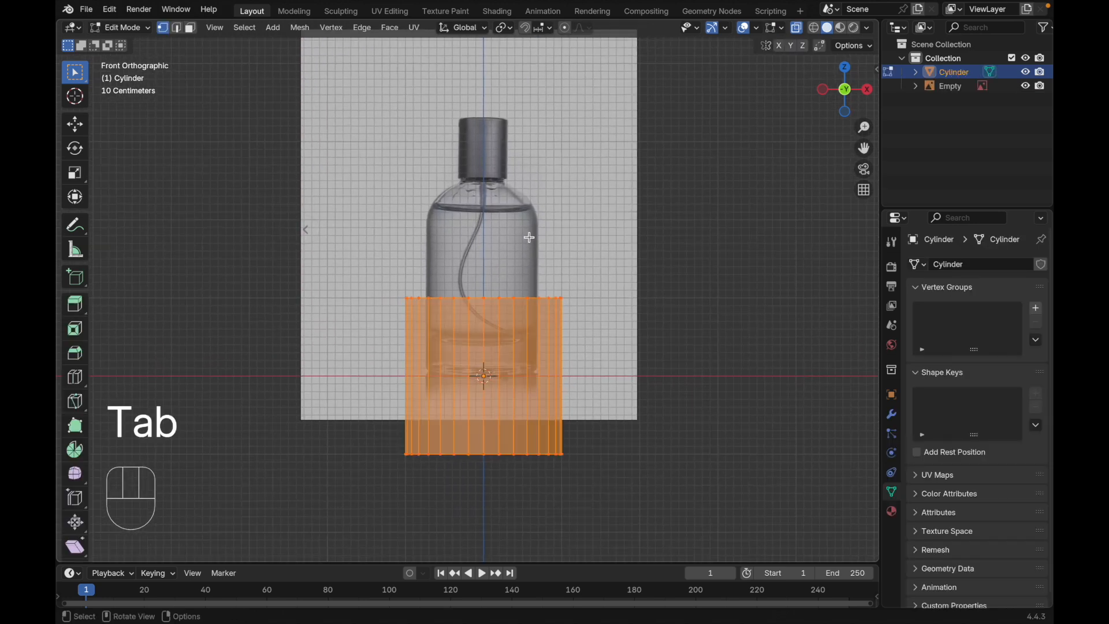
key(g)
key(z)
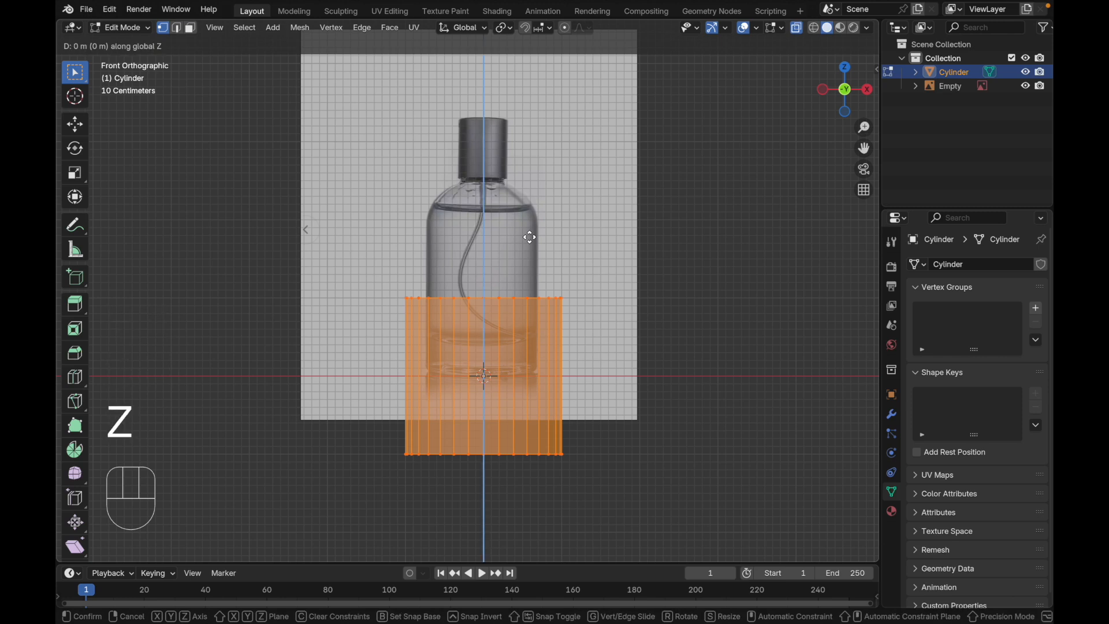
key(1)
click(530, 237)
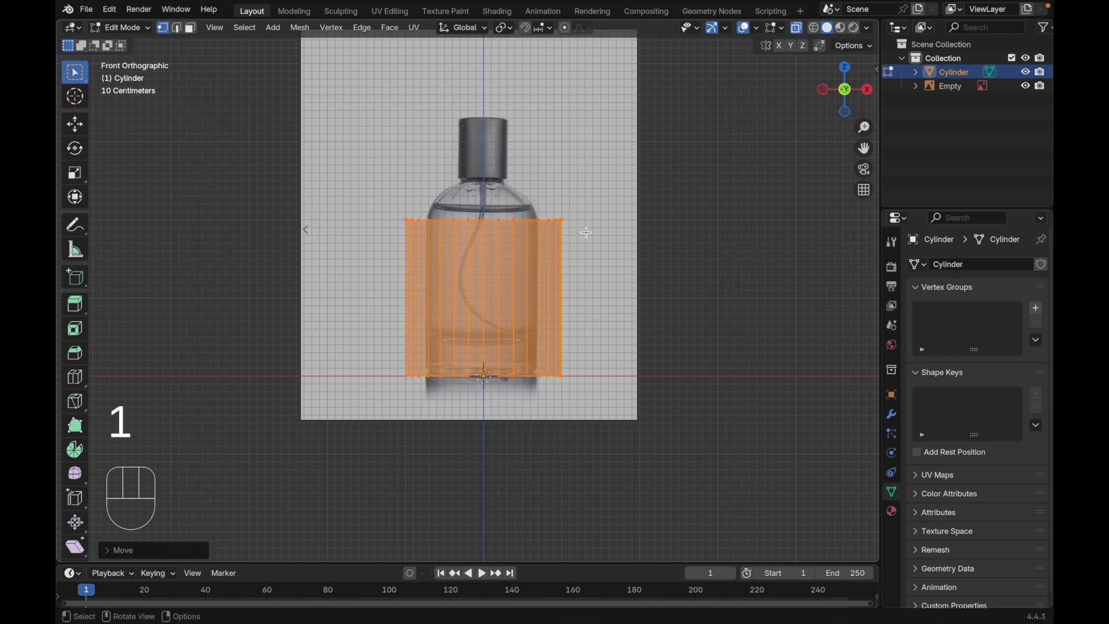
- Scale the cylinder mesh in X and Y only, with Z locked, to match the bottle body's width in the reference
scroll(587, 232, up, 2)
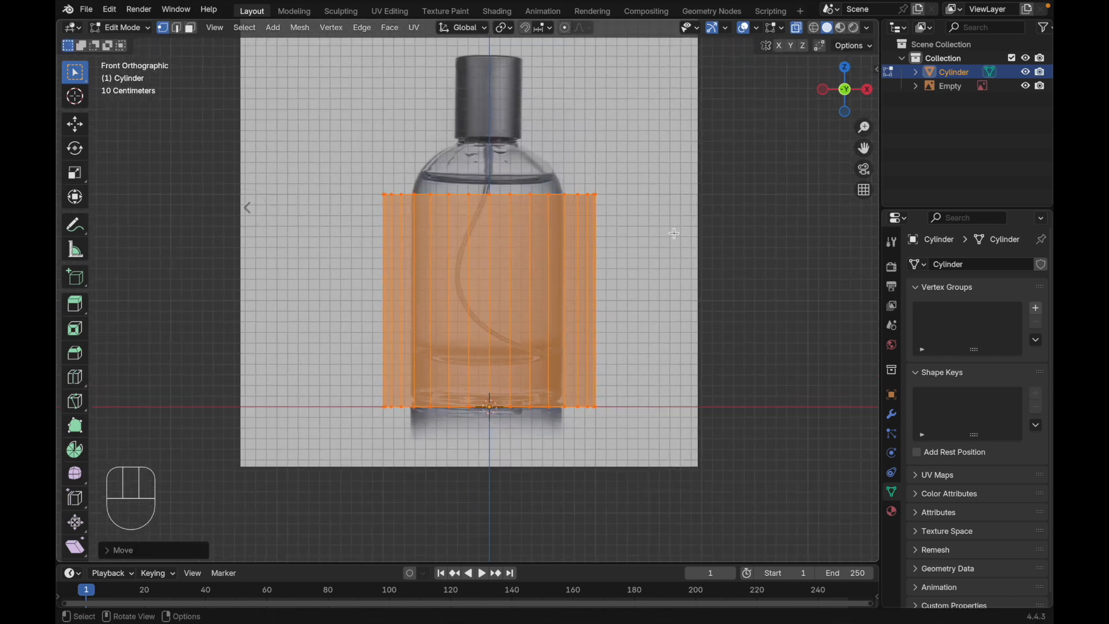
key(s)
key(Escape)
key(s)
key(shift+z)
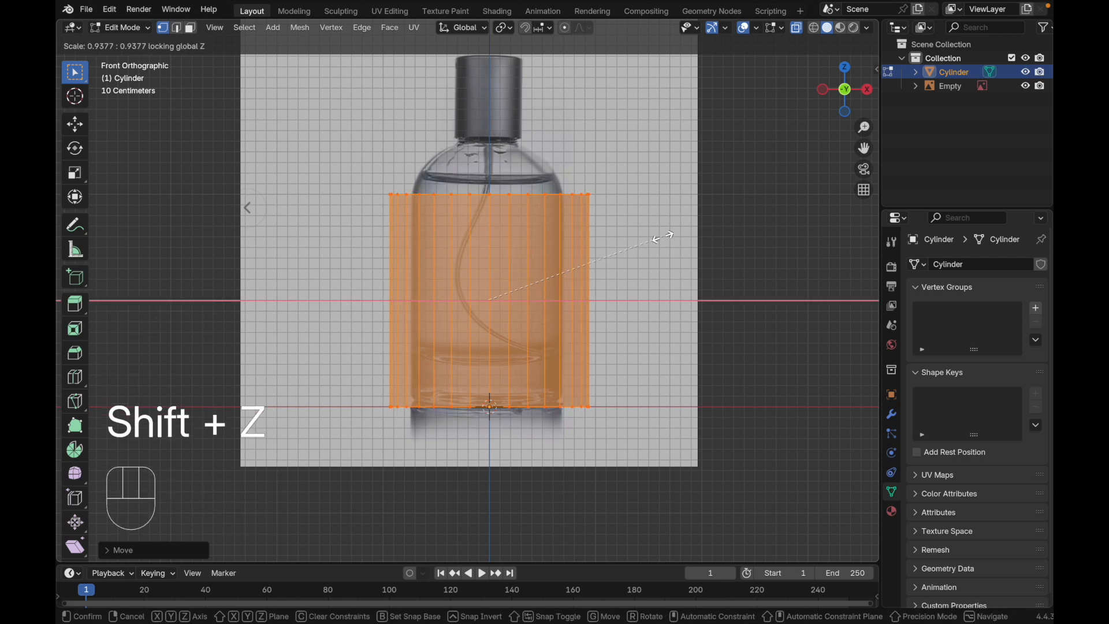
click(624, 248)
- Extrude the cylinder's top vertices up into the bottle's shoulder and scale the new ring to about 0.81 to follow the outline
scroll(360, 146, up, 1)
drag(360, 146, 607, 196)
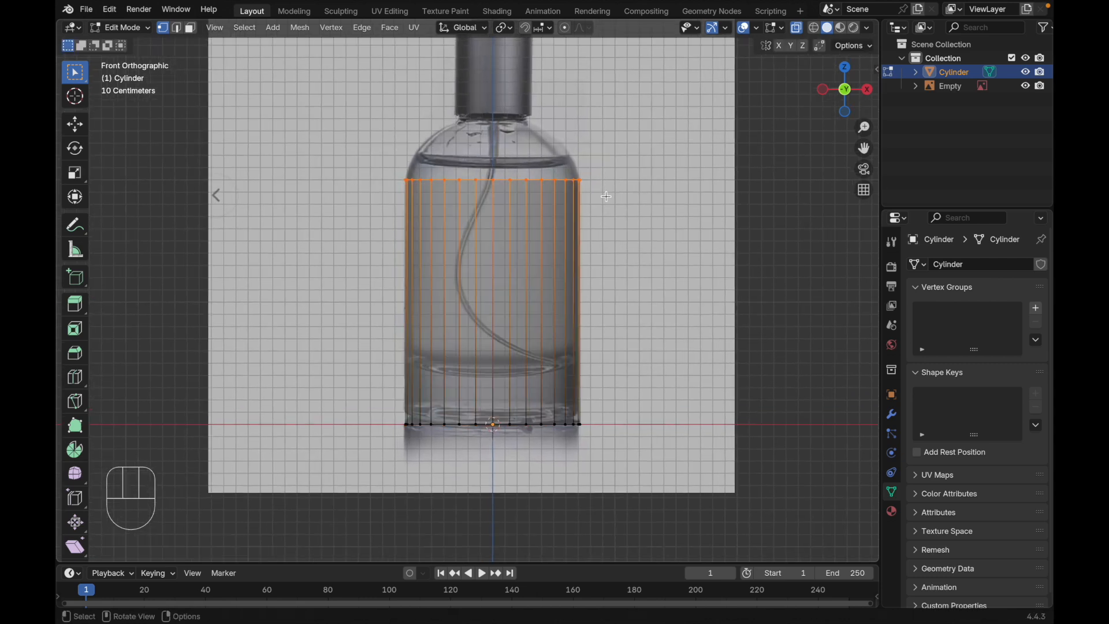
key(super+z)
scroll(607, 196, up, 2)
key(e)
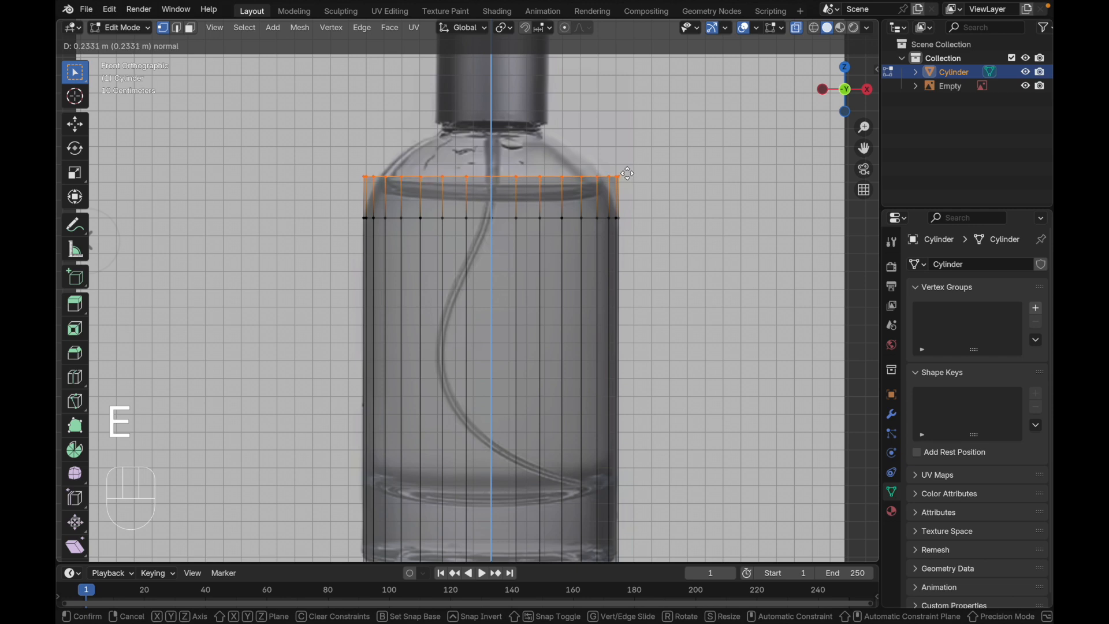
click(628, 164)
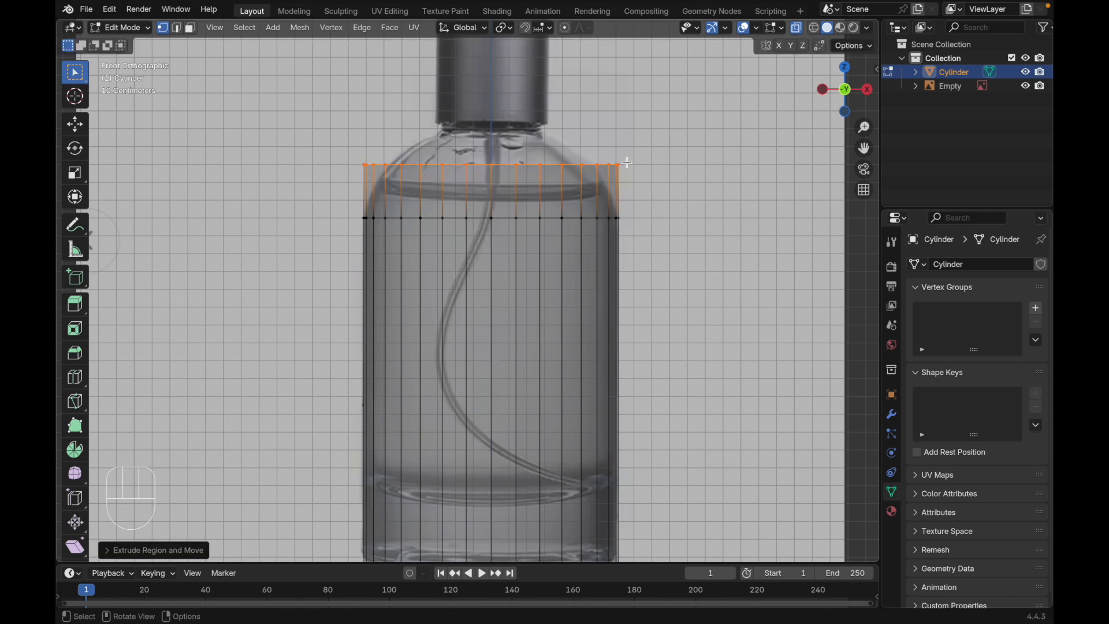
key(s)
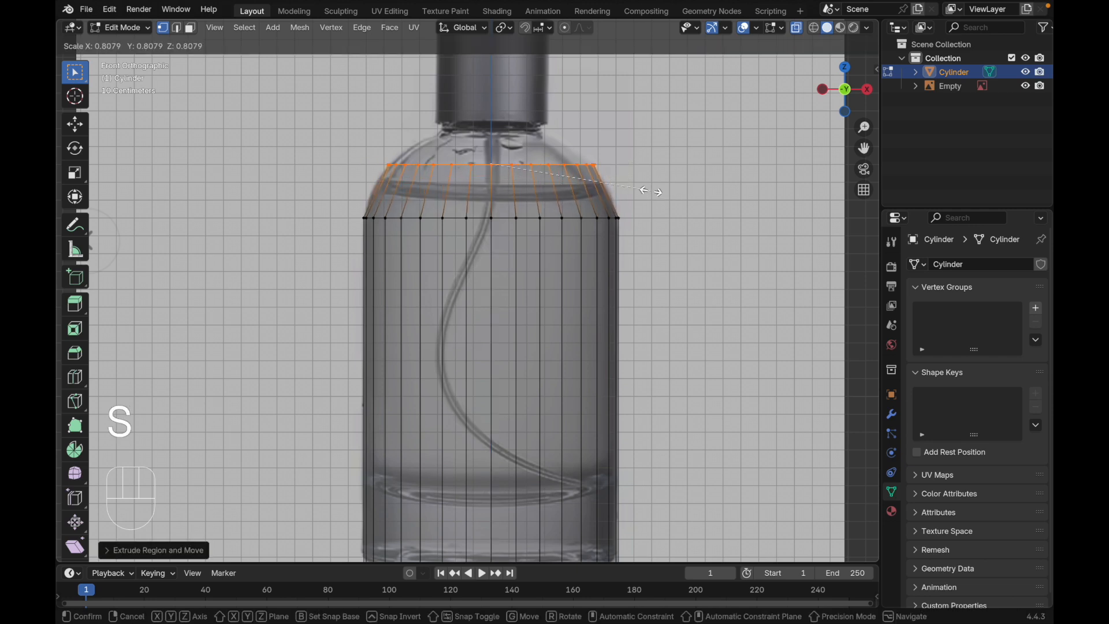
click(652, 192)
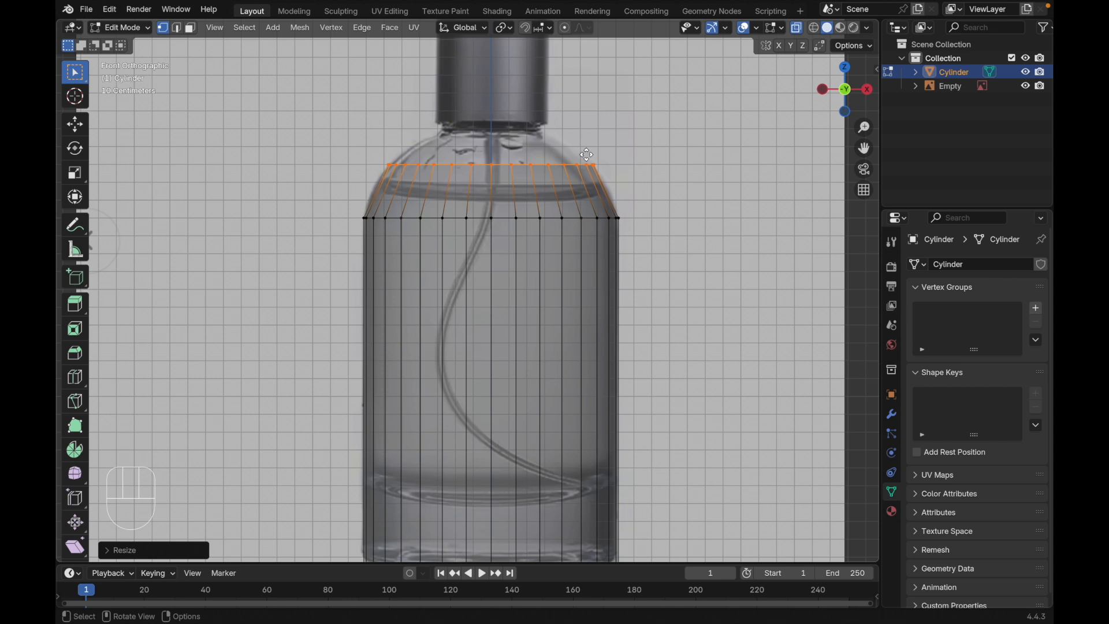
- Extrude the top ring up to the base of the neck and scale it in to the neck's width in the reference
key(e)
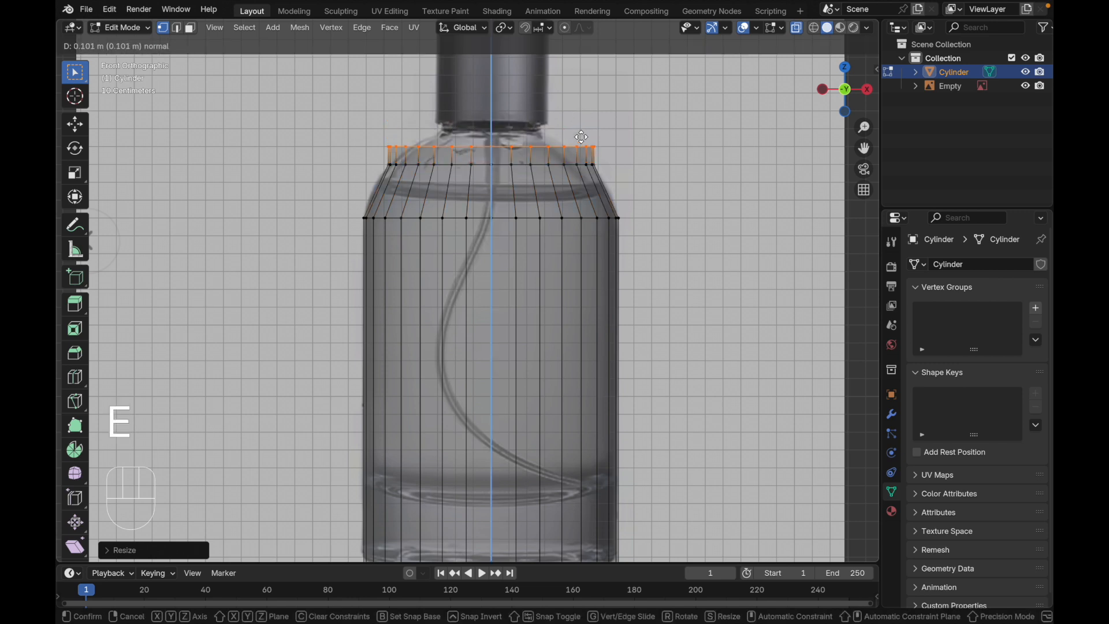
click(582, 119)
key(s)
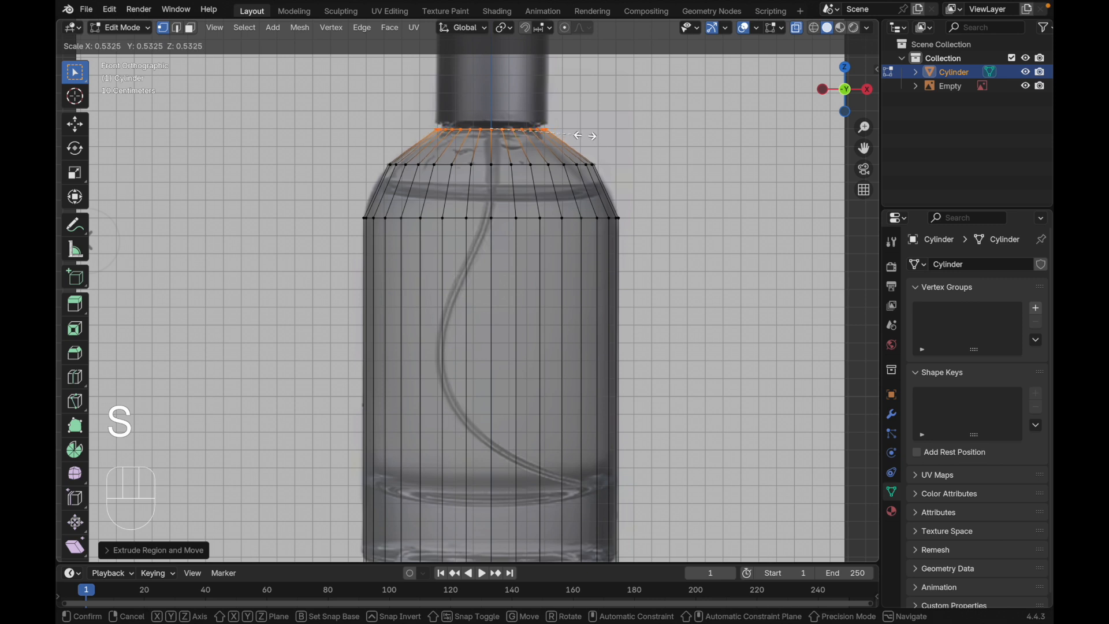
click(586, 137)
- Extrude the neck ring straight up about 0.11 m into the cap area
shift+middle_drag(586, 137, 540, 196)
key(e)
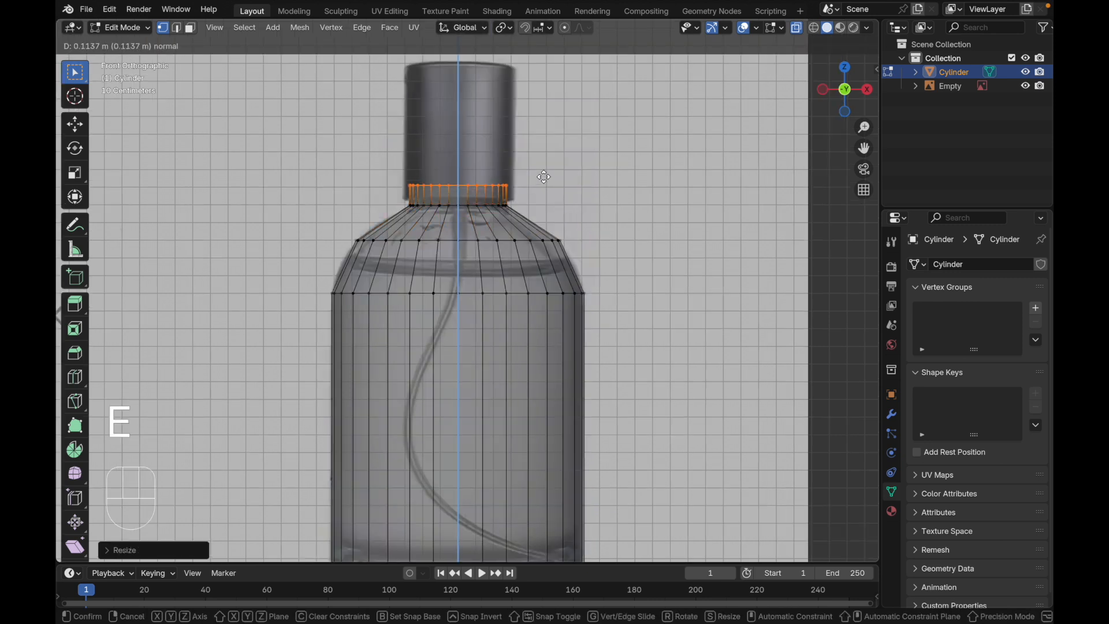
click(542, 173)
scroll(543, 177, down, 2)
- Bevel the bottle's bottom edge loop with 4 segments and an offset of about 0.08 m
alt+click(426, 537)
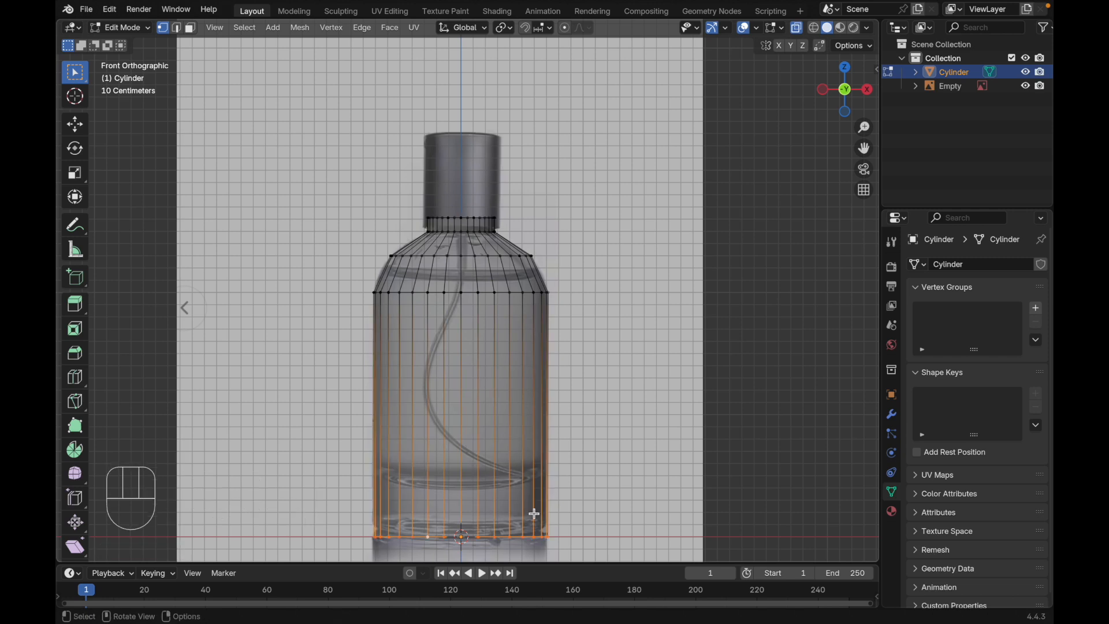
shift+middle_drag(426, 537, 419, 479)
drag(293, 440, 598, 507)
click(597, 507)
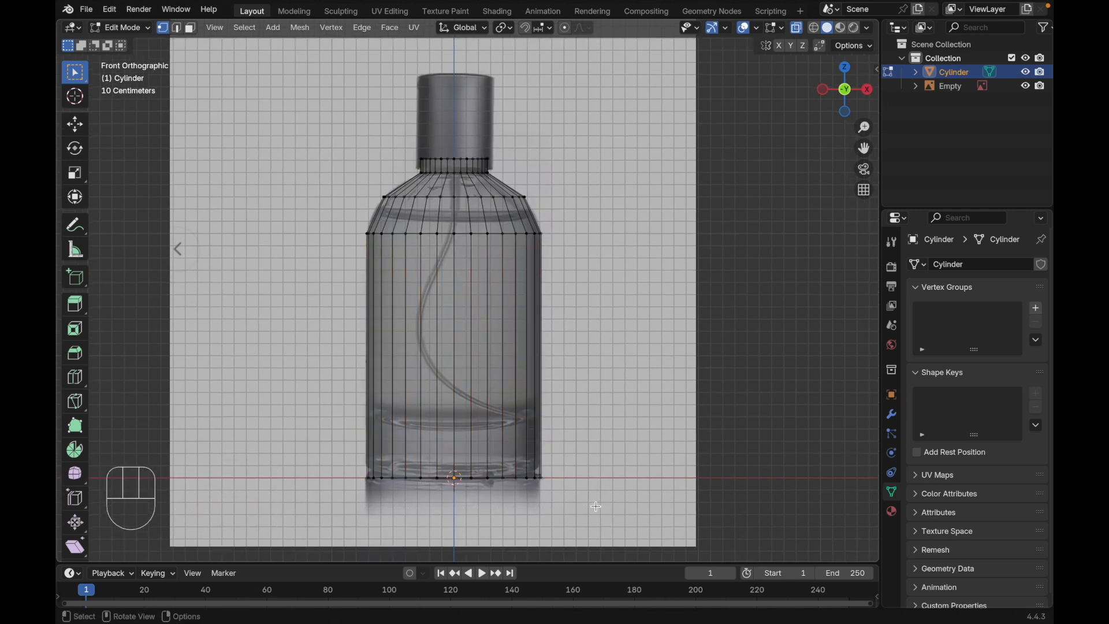
key(alt)
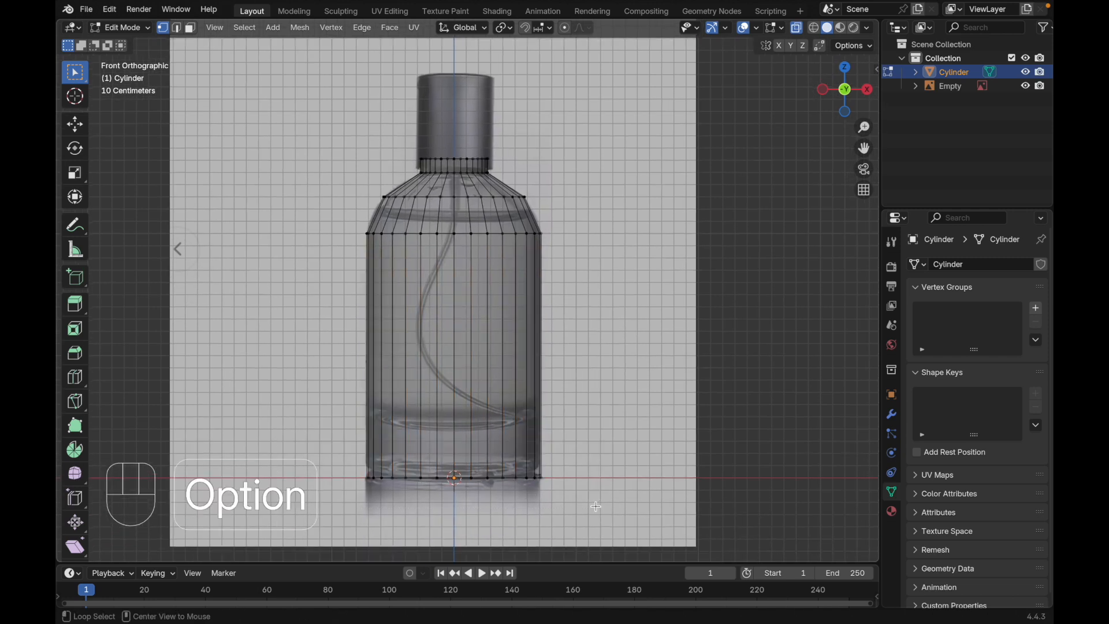
alt+click(412, 479)
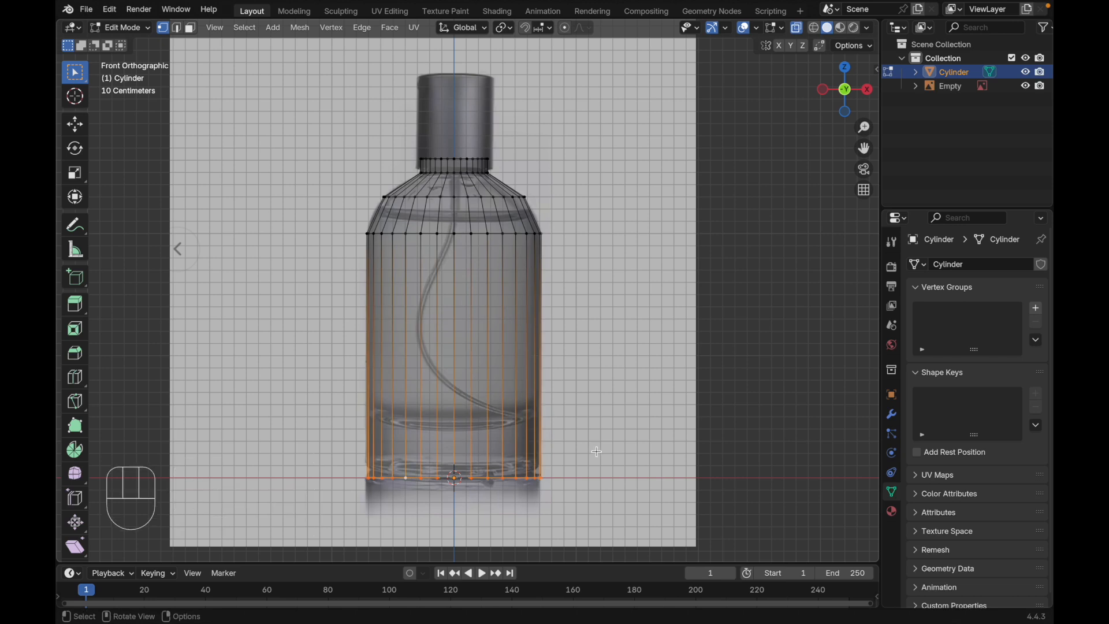
key(ctrl+b)
key(shift)
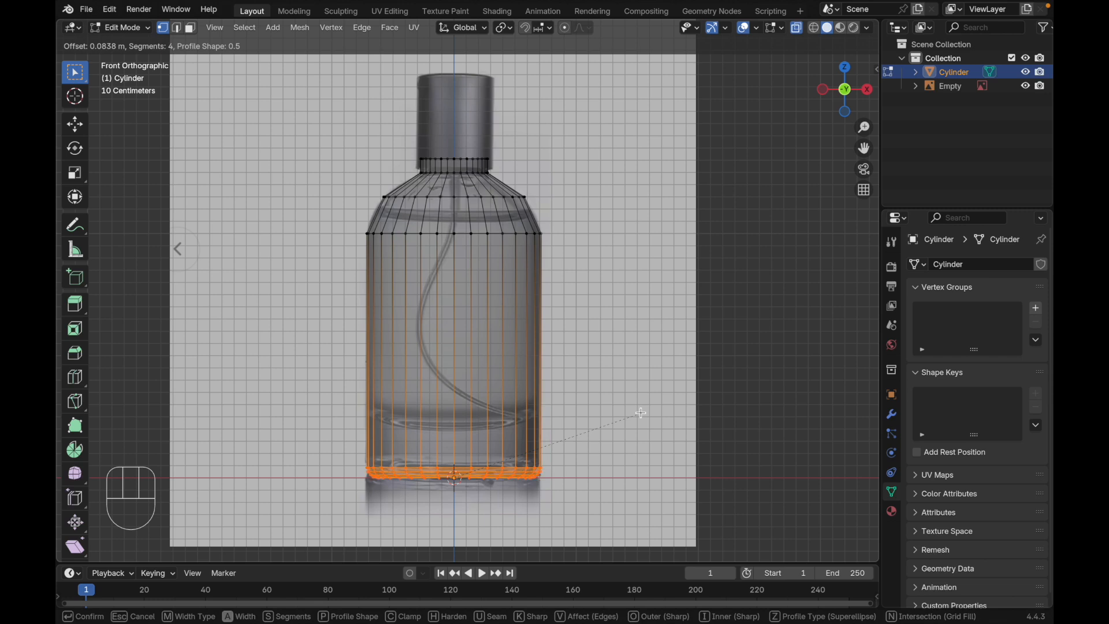
click(641, 413)
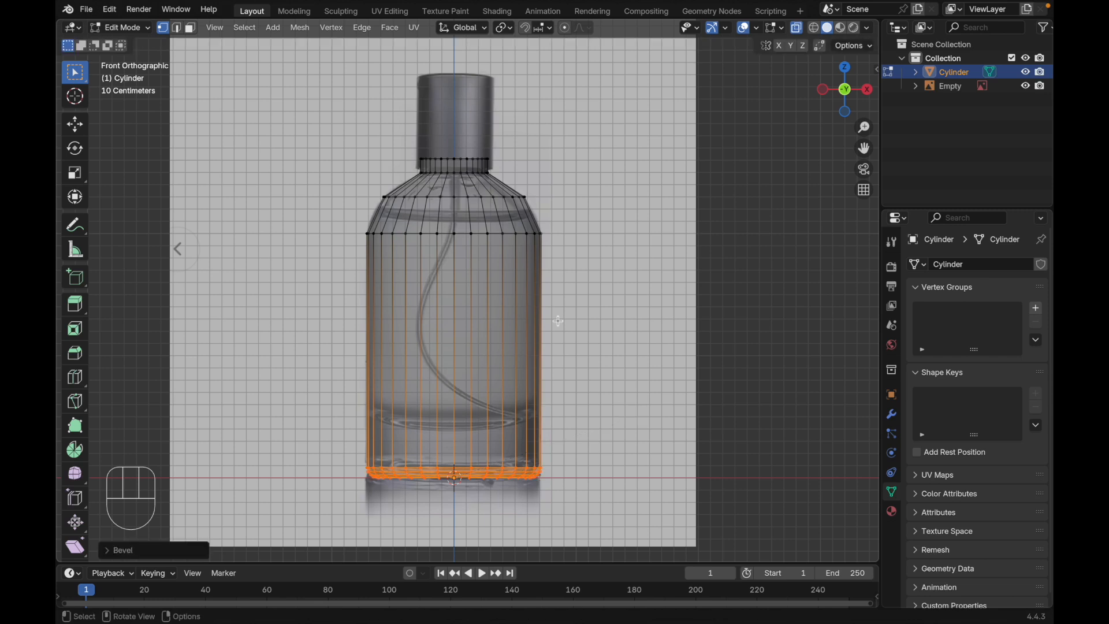
- Add a Subdivision Surface modifier to the cylinder and set its viewport levels to 2
scroll(558, 320, up, 1)
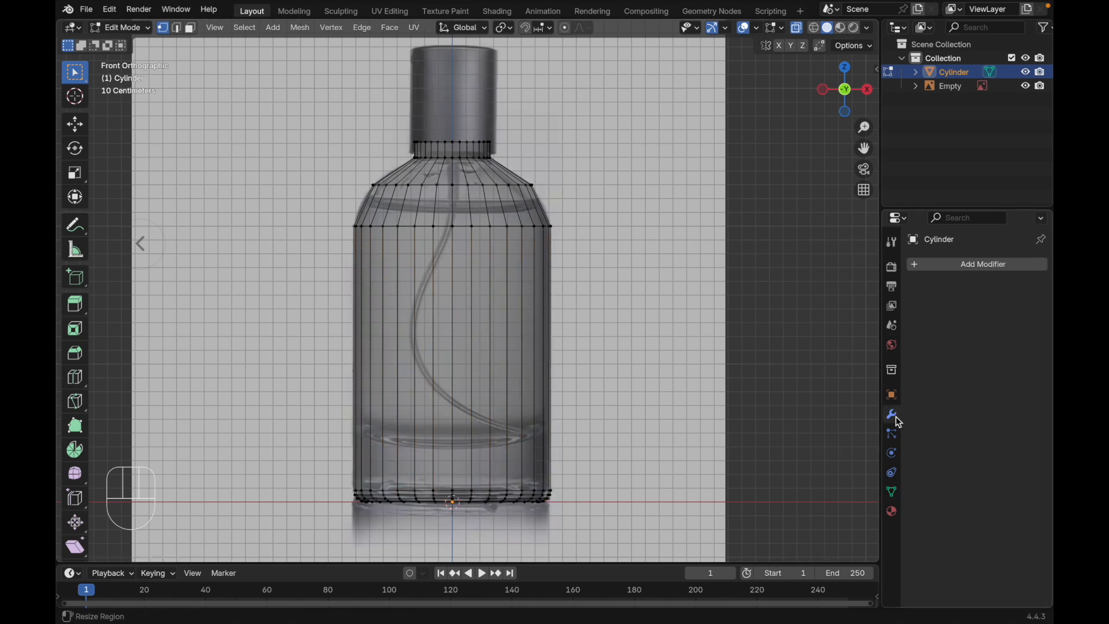
click(890, 416)
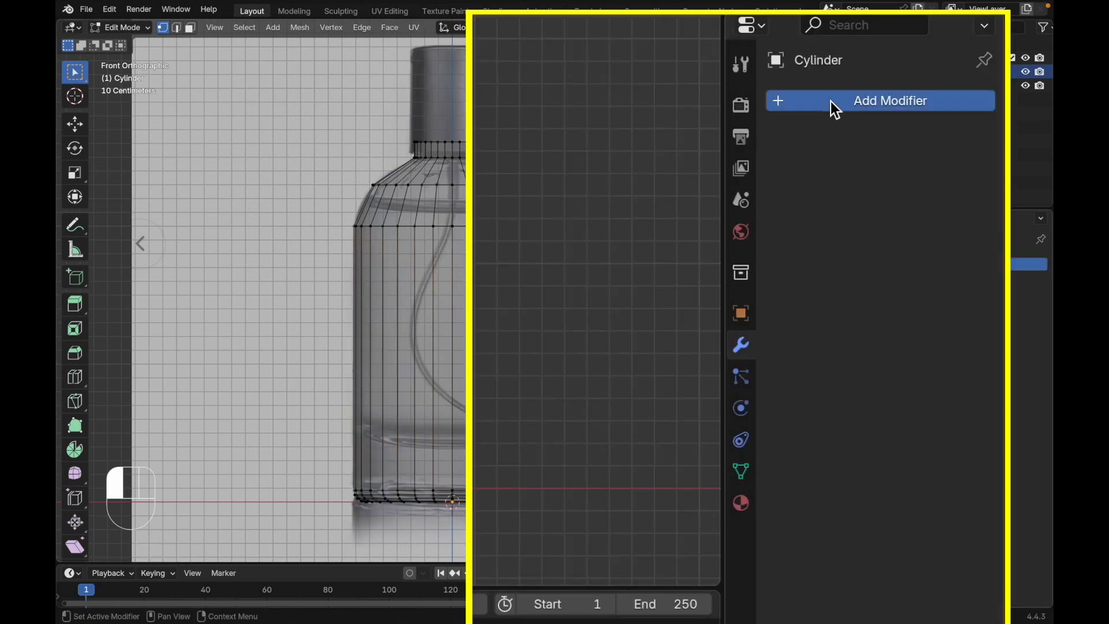
click(947, 263)
mouse_move(752, 200)
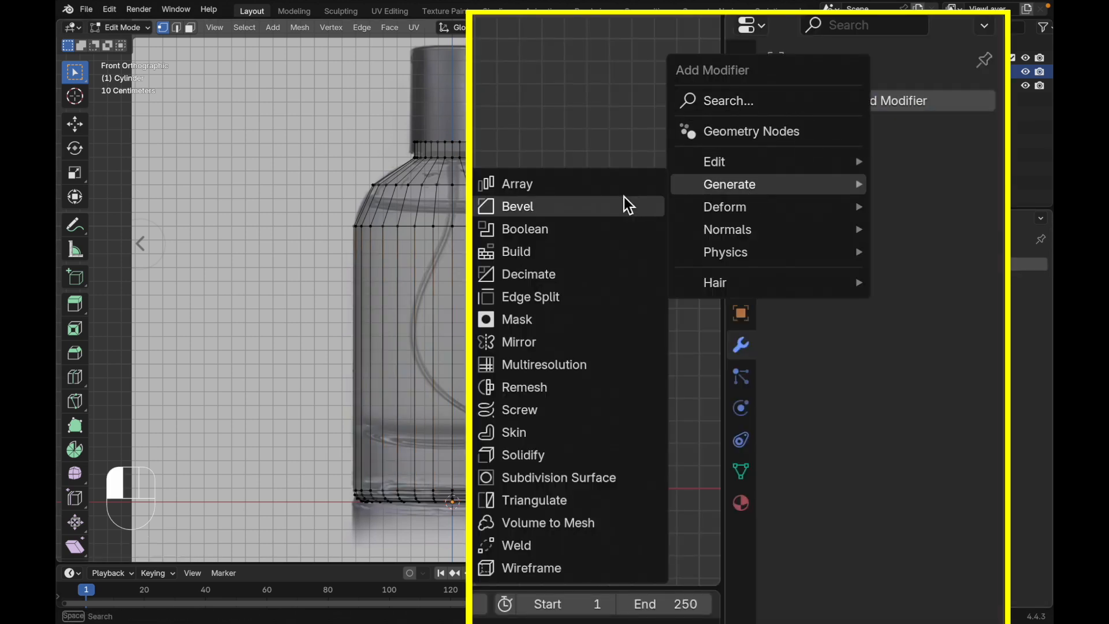
click(574, 488)
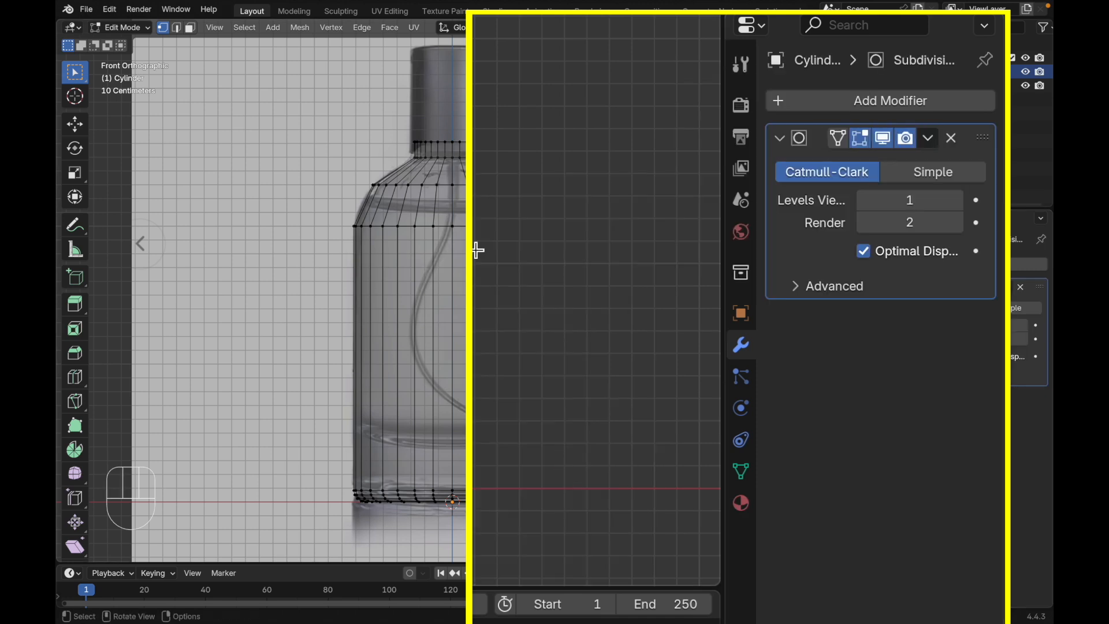
click(1024, 326)
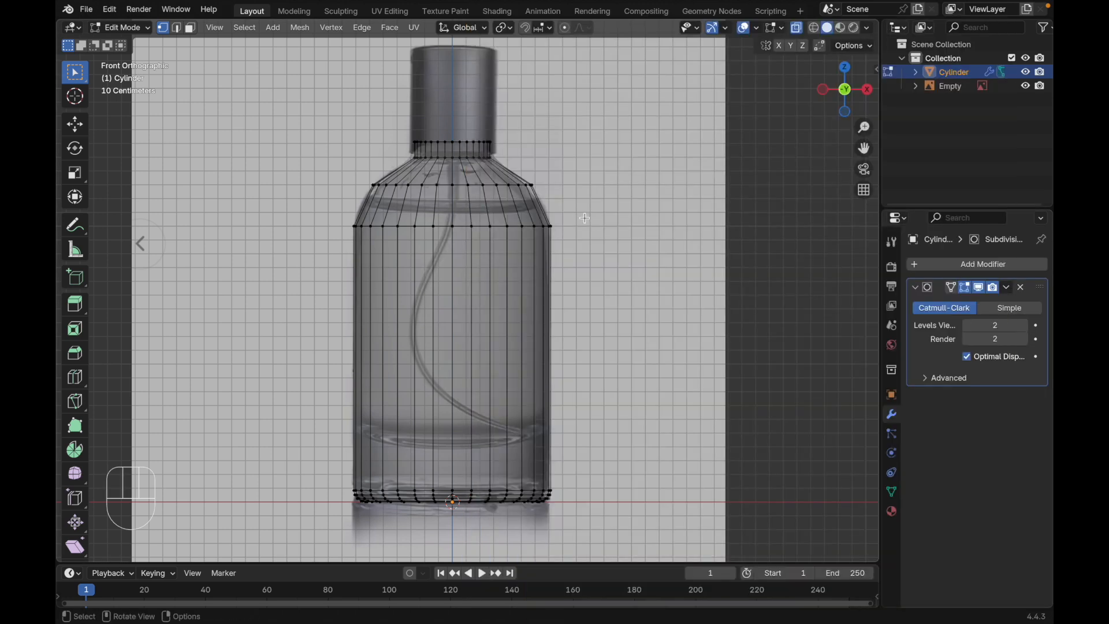
- Turn off X-ray and compare the smoothed bottle's shoulder outline with the reference in Object Mode before returning to Edit Mode
key(Tab)
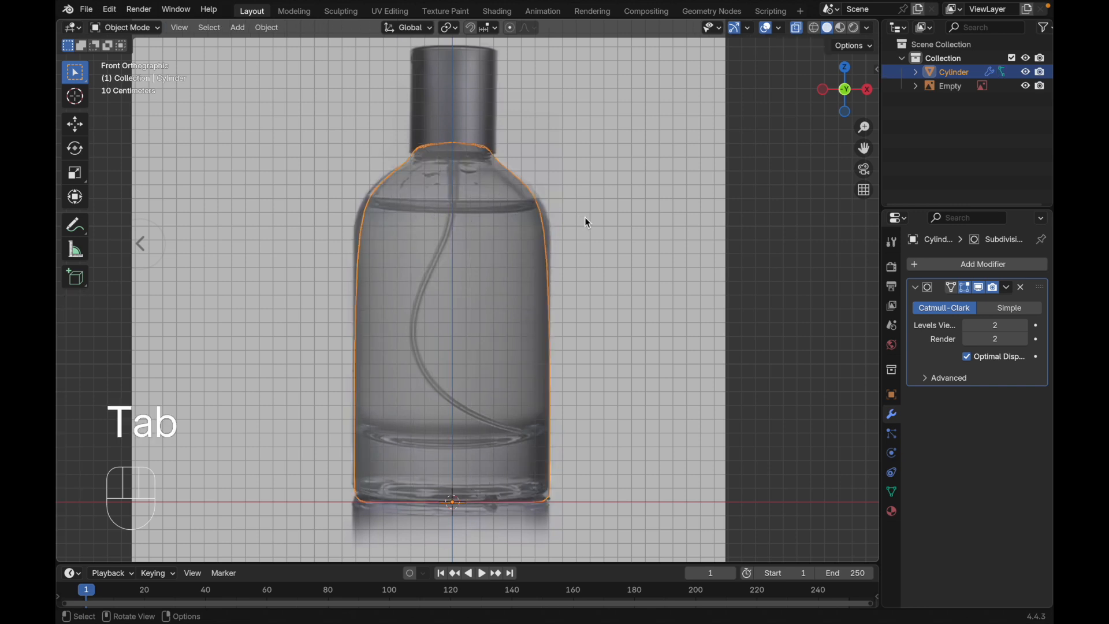
key(alt+z)
scroll(545, 218, up, 2)
shift+scroll(544, 219, up, 2)
shift+scroll(544, 217, up, 1)
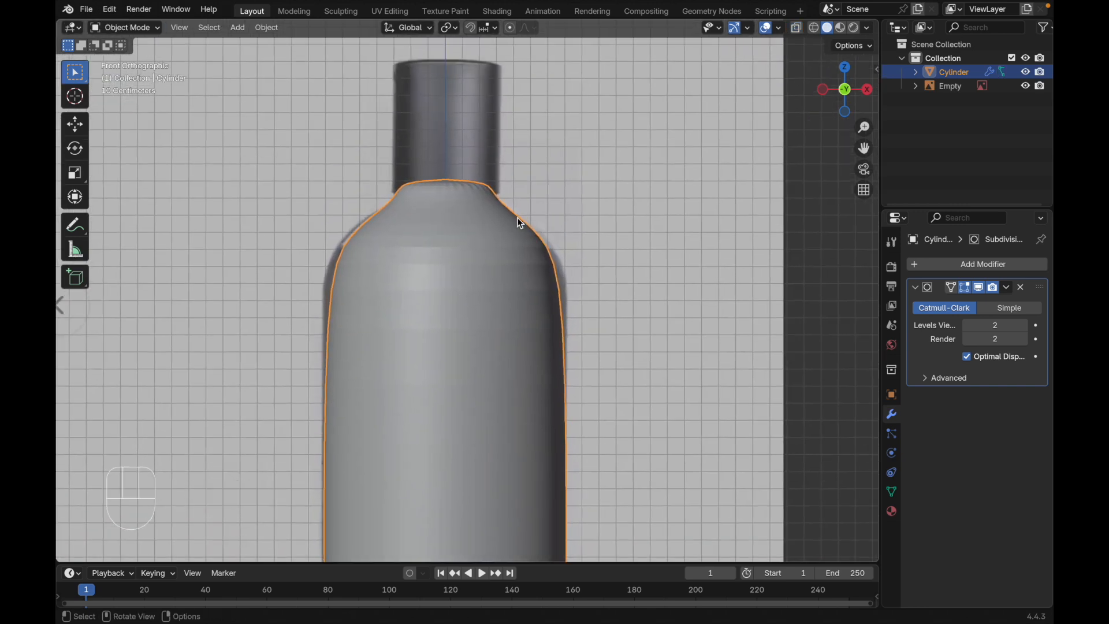
key(Tab)
key(Tab)
key(Tab)
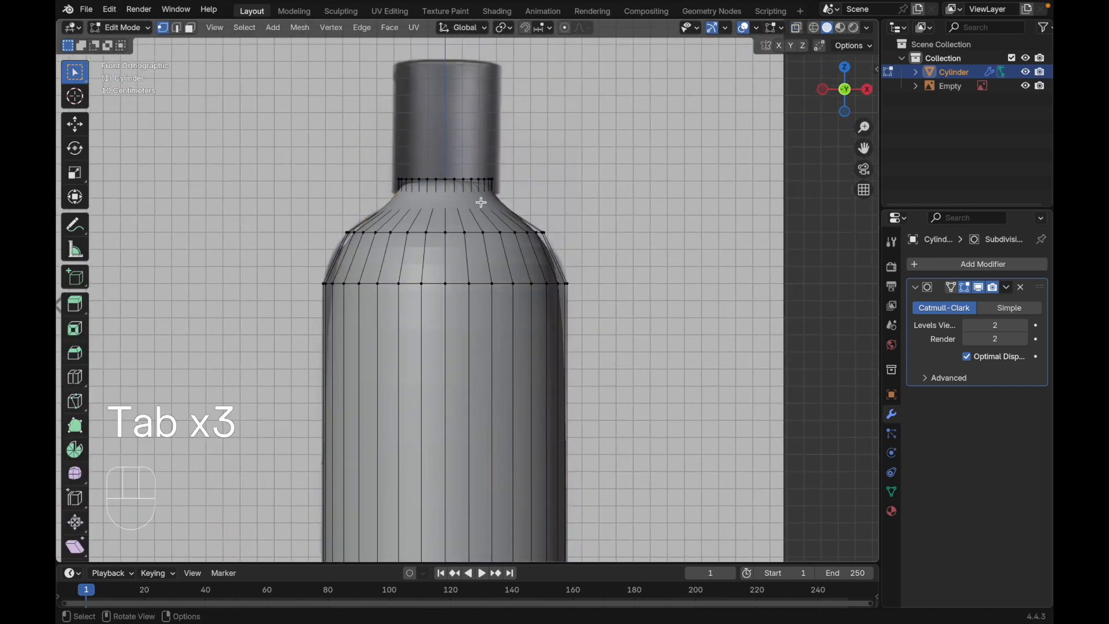
- Scale the upper shoulder edge loop outward to about 1.10 with Z locked to fill the reference outline
key(alt)
key(alt)
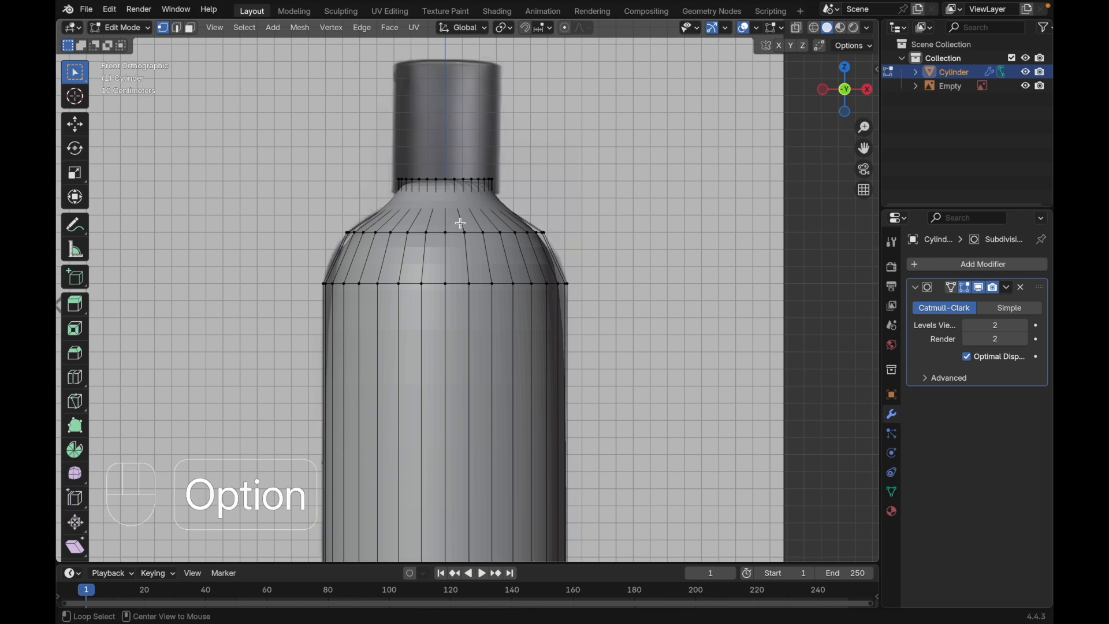
alt+click(436, 230)
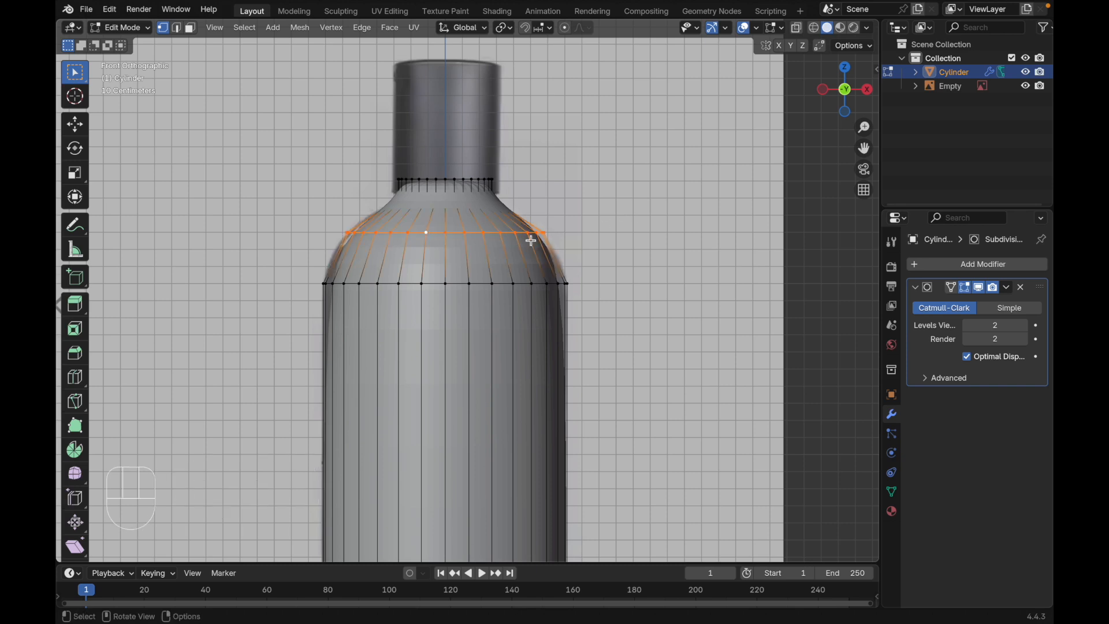
key(s)
key(shift)
key(shift+z)
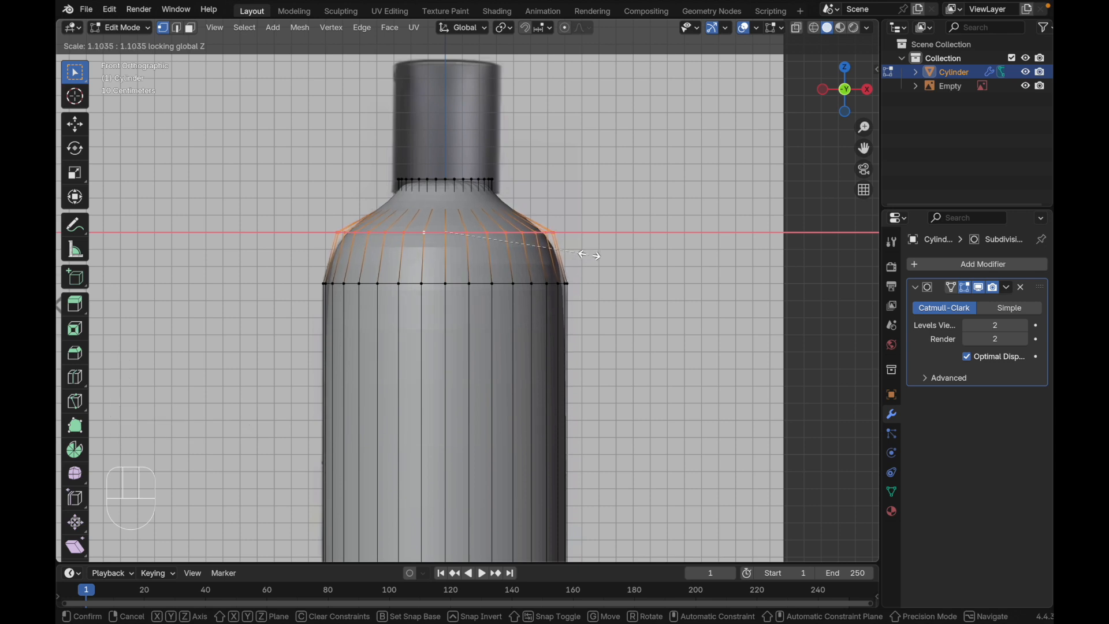
click(590, 255)
- Undo the last two actions and add a loop cut around the shoulder, slid down close to its lower ring
key(super+z)
key(super+z)
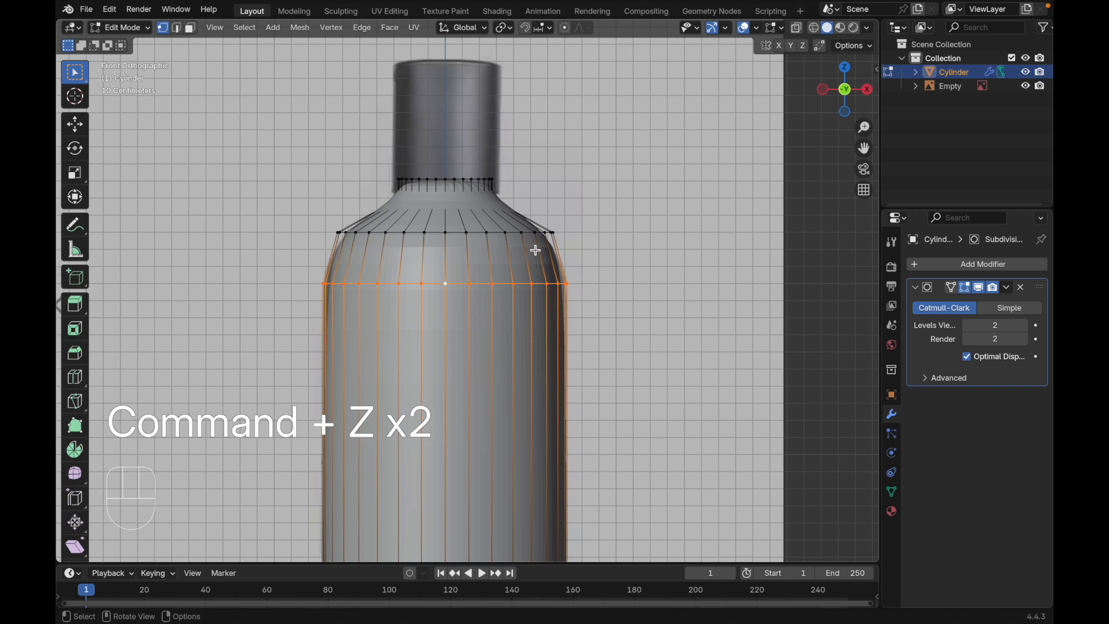
key(ctrl+r)
click(537, 254)
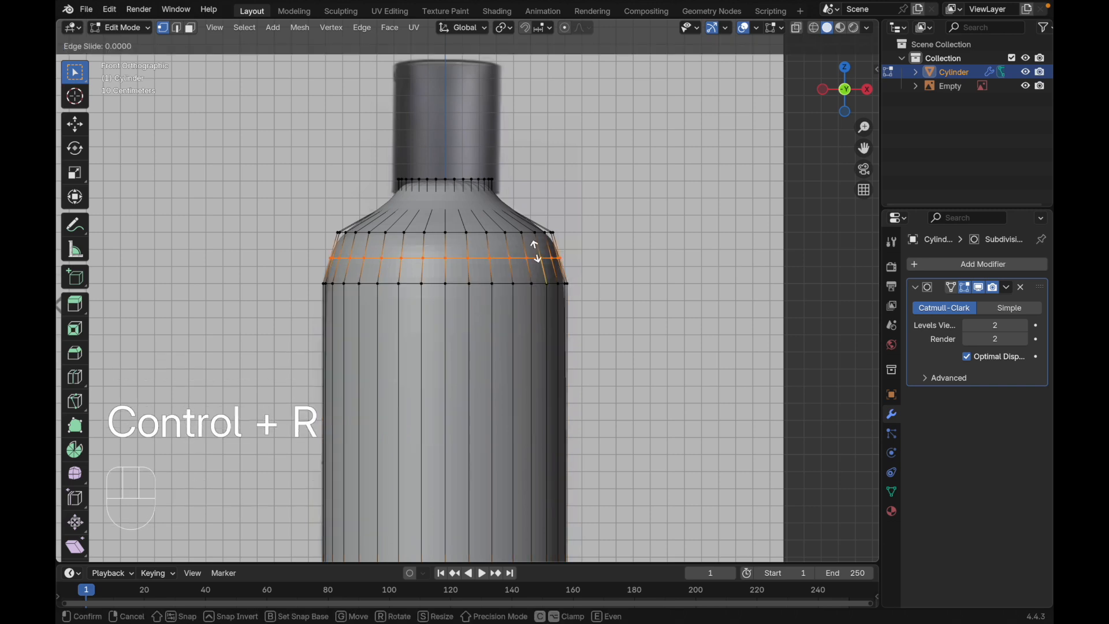
click(536, 271)
key(Tab)
key(Tab)
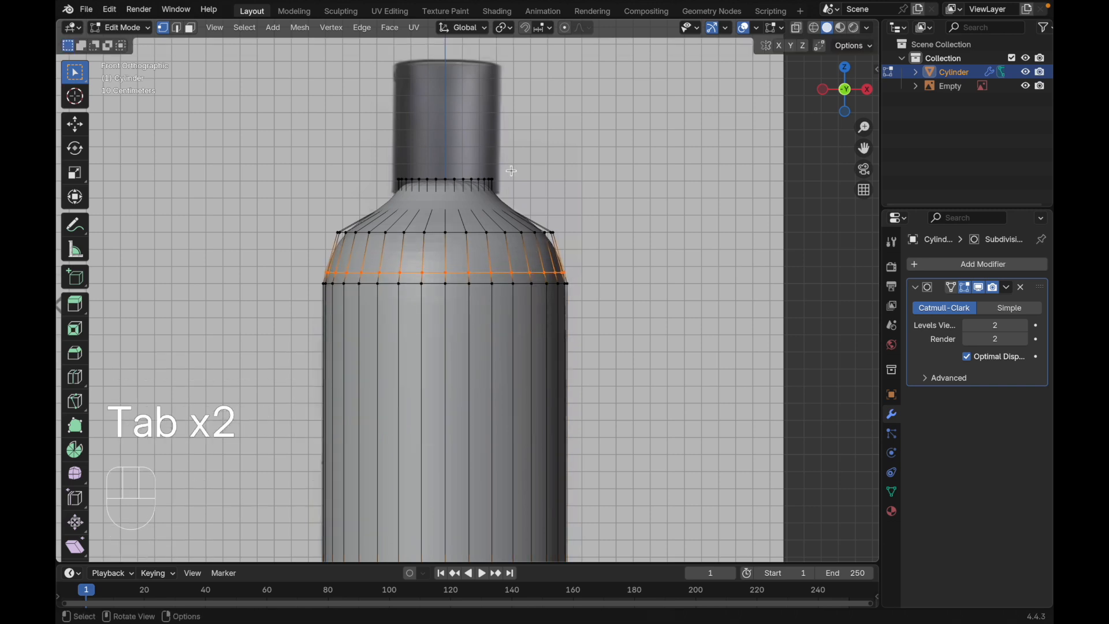
- Delete the face closing the top of the bottle's neck
key(grave)
click(512, 114)
key(3)
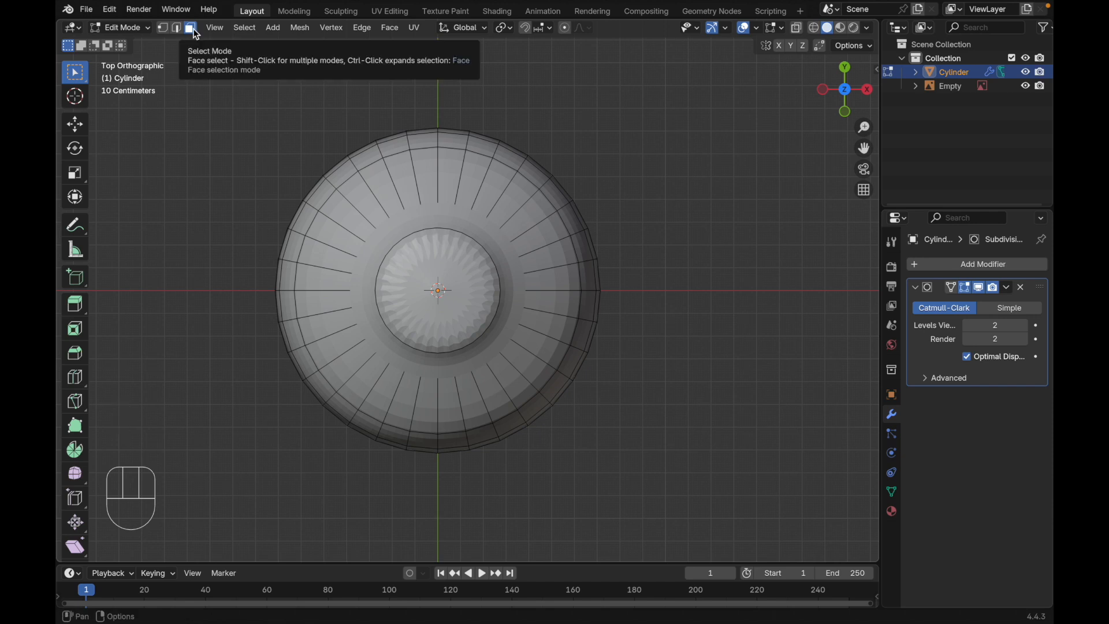
click(457, 294)
middle_drag(457, 294, 529, 233)
key(x)
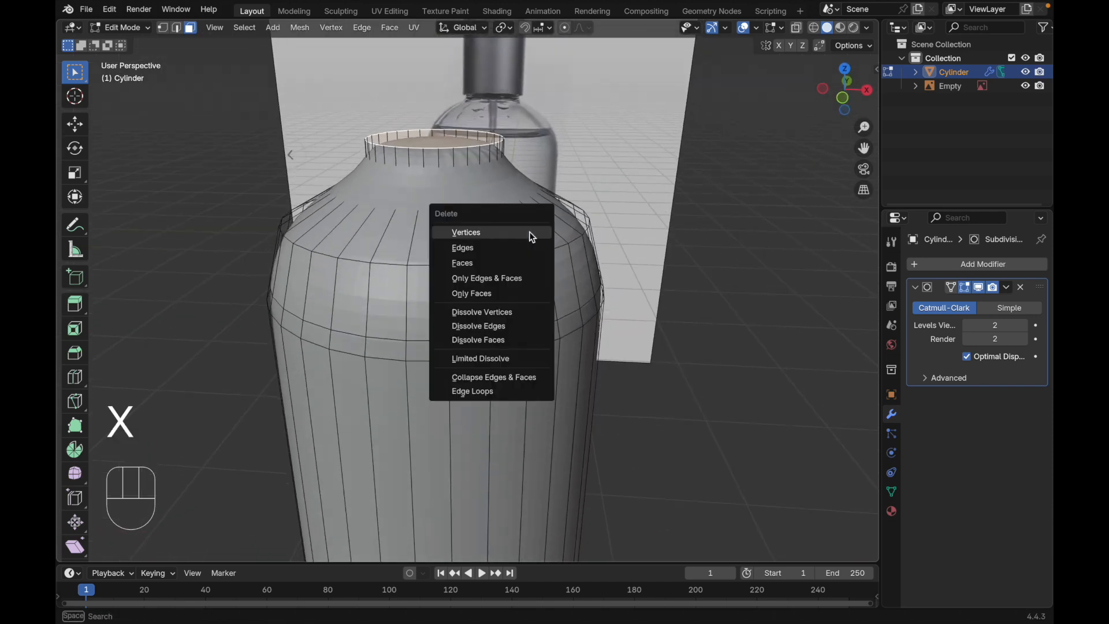
click(495, 260)
- Add a Solidify modifier to the bottle and move it above the Subdivision Surface modifier
key(KP_1)
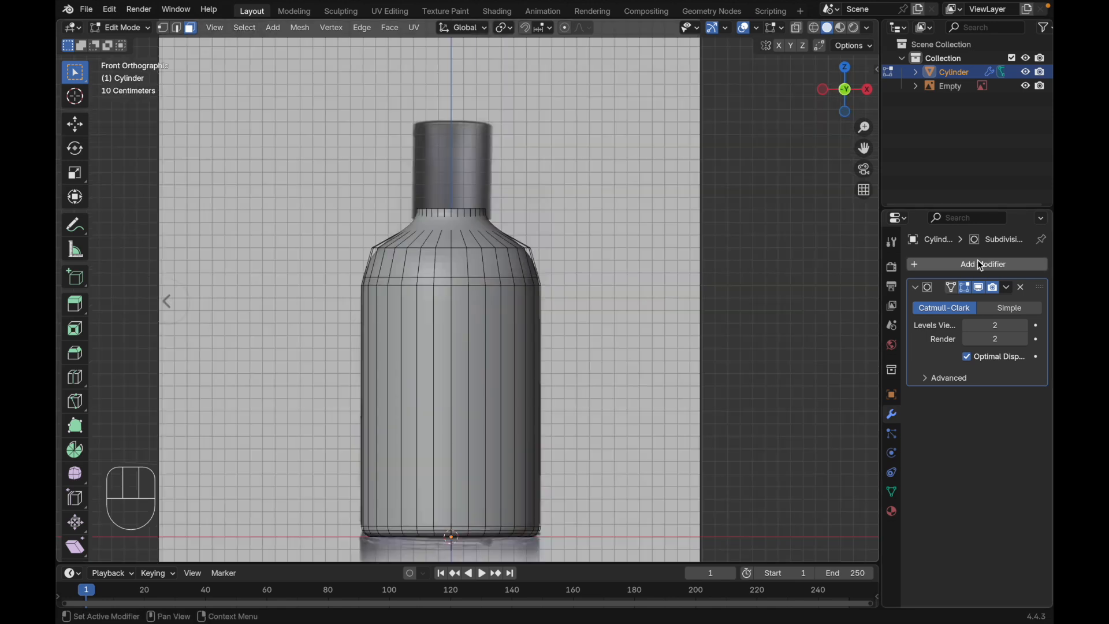
click(979, 264)
mouse_move(980, 266)
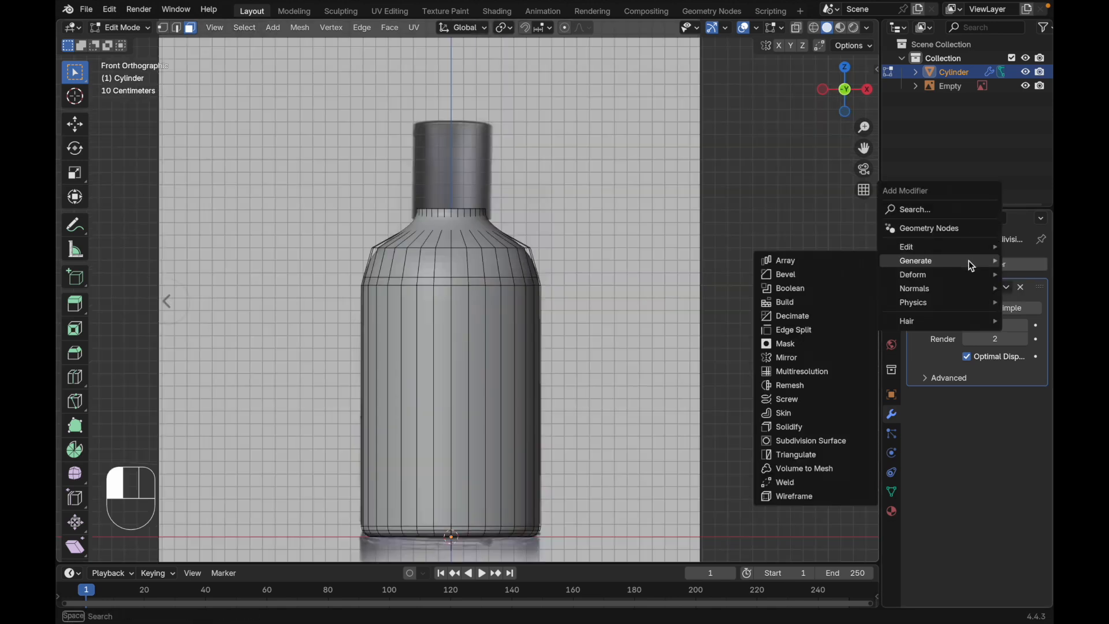
click(770, 425)
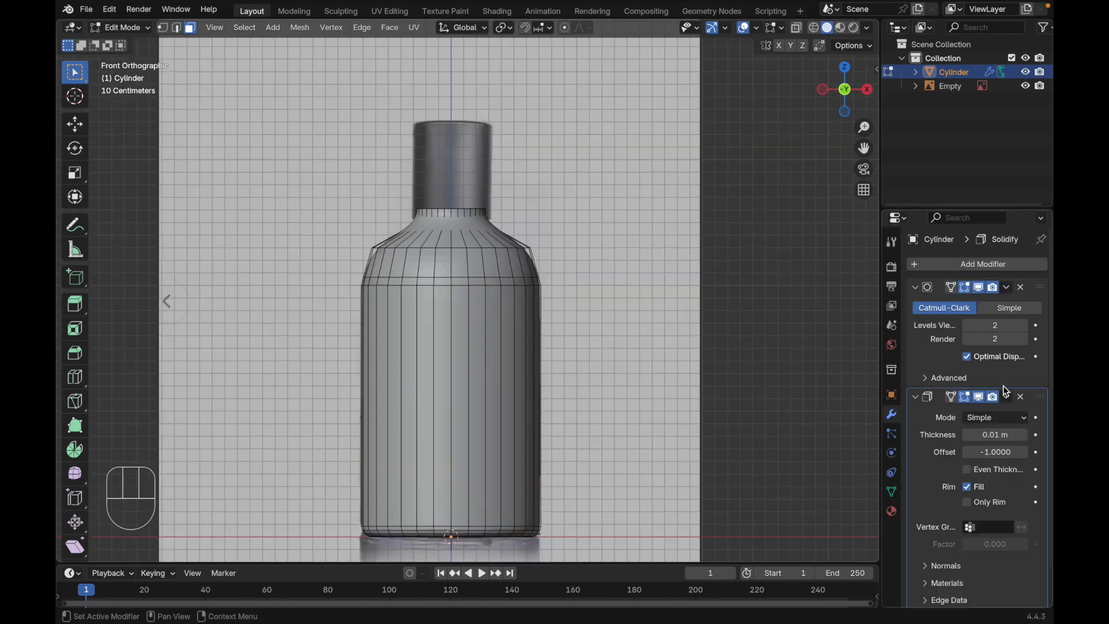
drag(1040, 397, 990, 230)
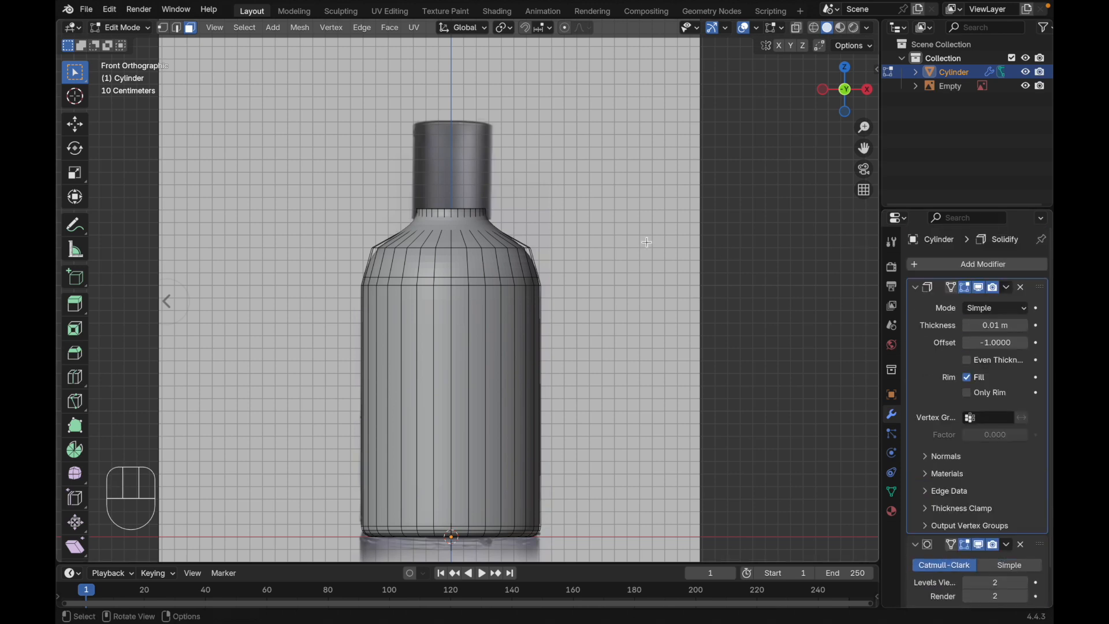
- Adjust the Solidify thickness against the reference in X-ray view to form the glass wall, and apply the modifier
key(Tab)
key(Tab)
key(Tab)
key(Tab)
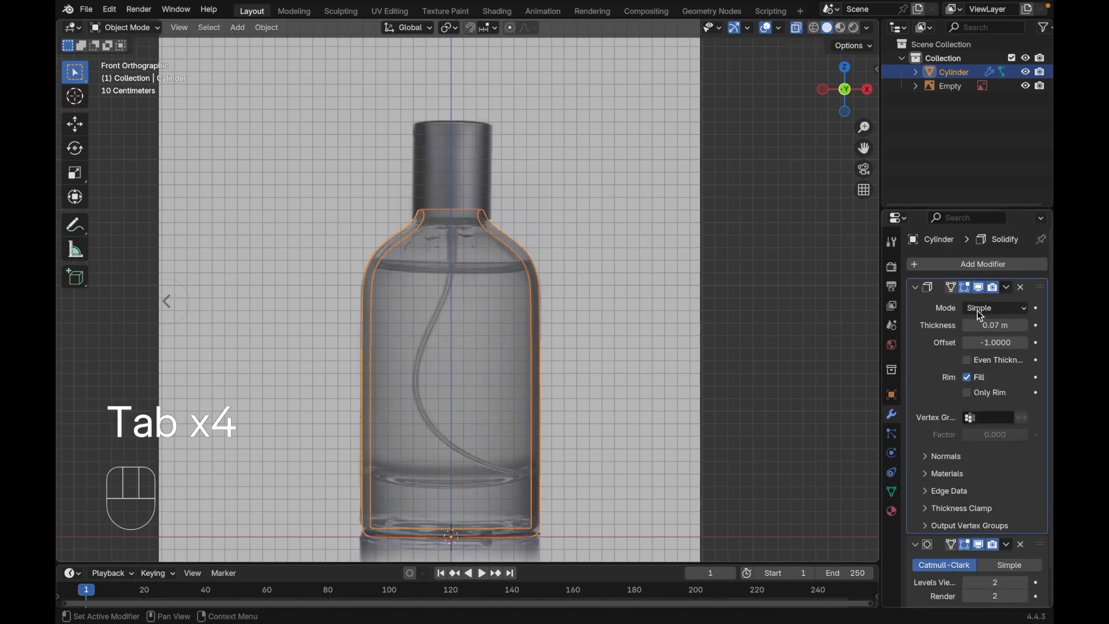
mouse_move(992, 322)
mouse_down()
mouse_move(1019, 322)
mouse_move(993, 322)
mouse_up()
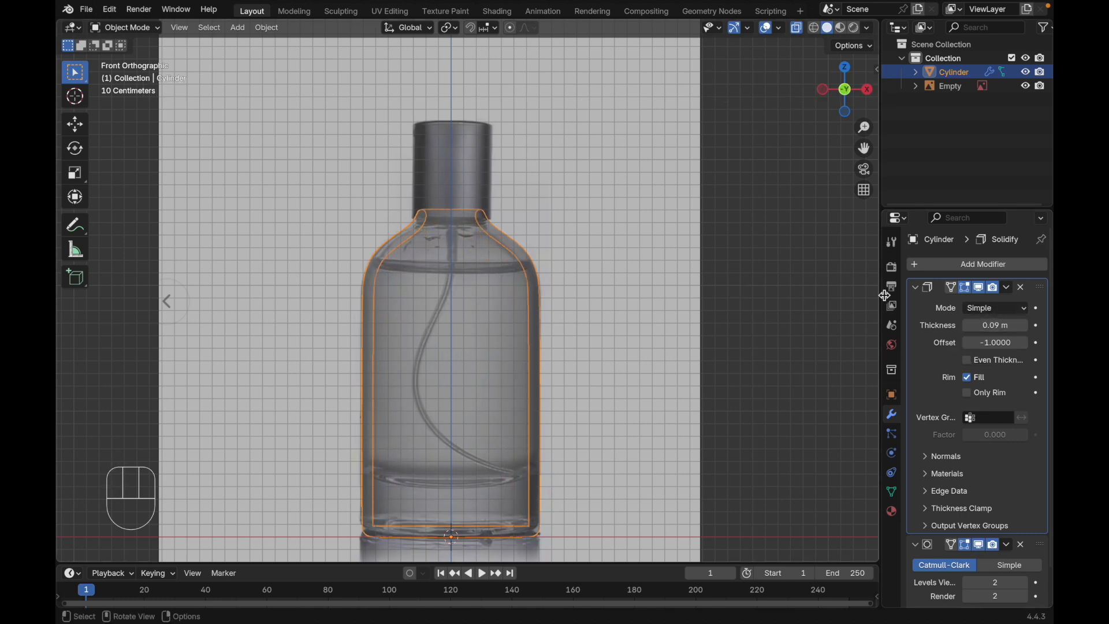
click(1007, 289)
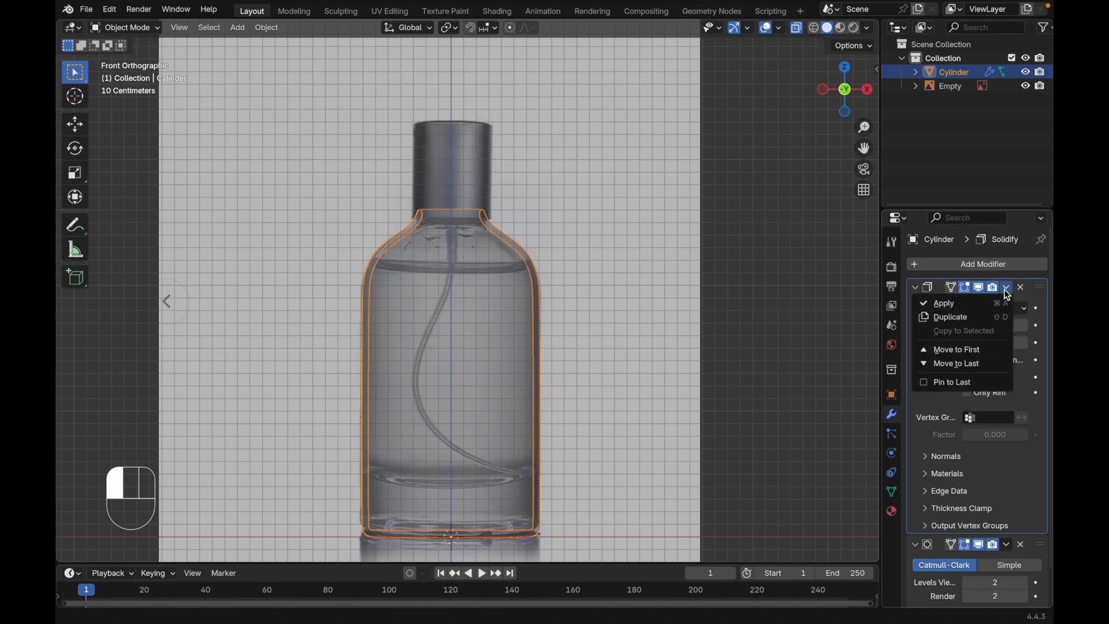
click(969, 304)
- In Edit Mode, bevel the outer and inner edge loops around the opening of the bottle's neck
key(Tab)
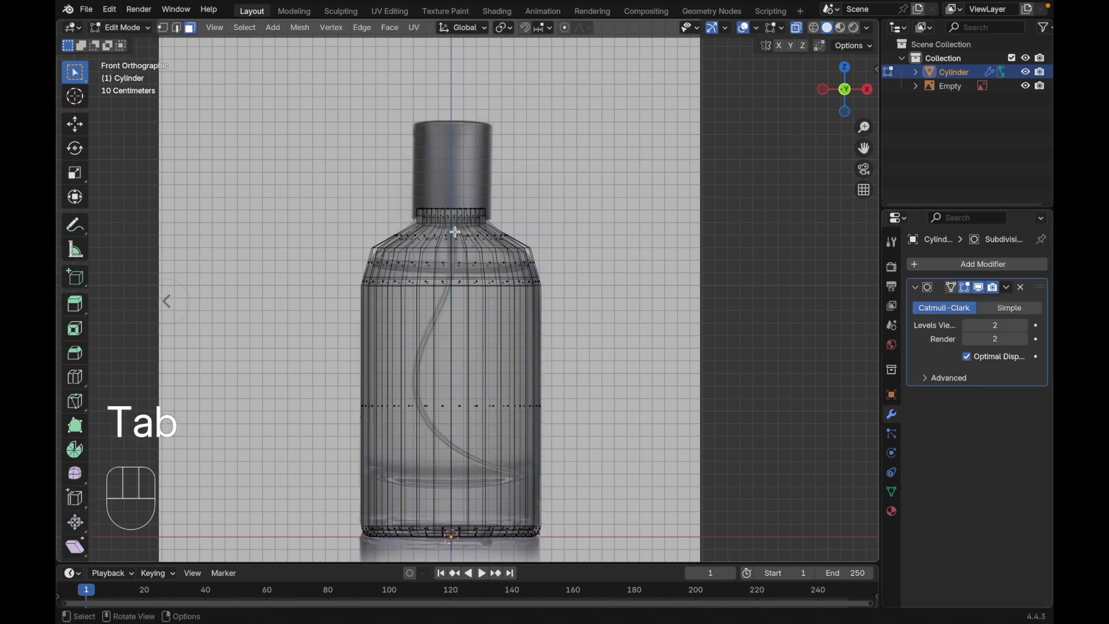
scroll(457, 203, up, 3)
key(2)
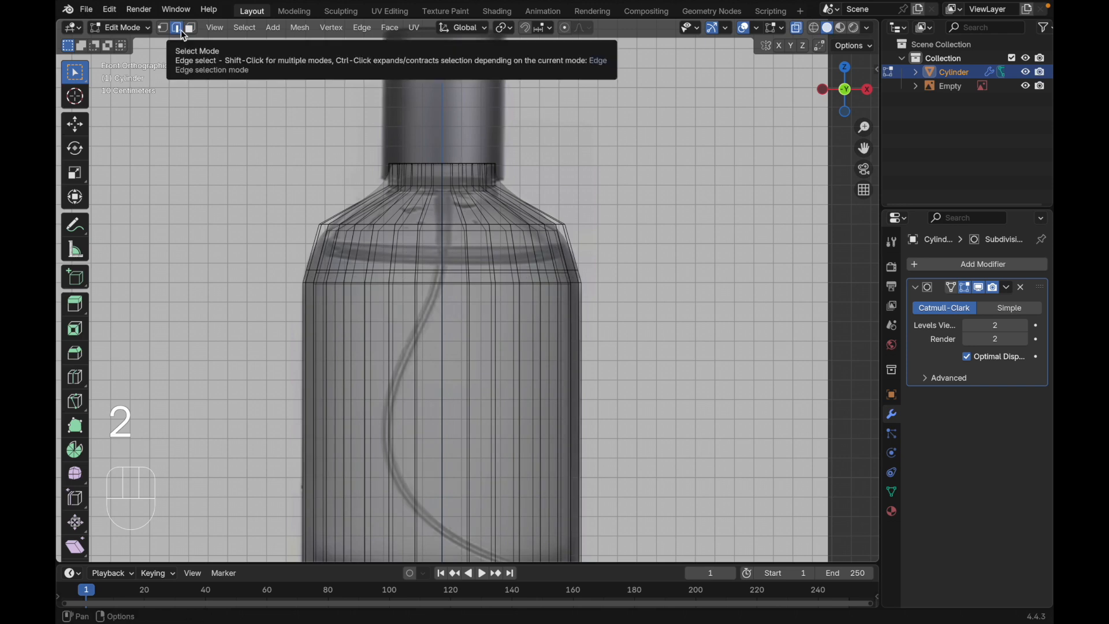
scroll(369, 115, up, 2)
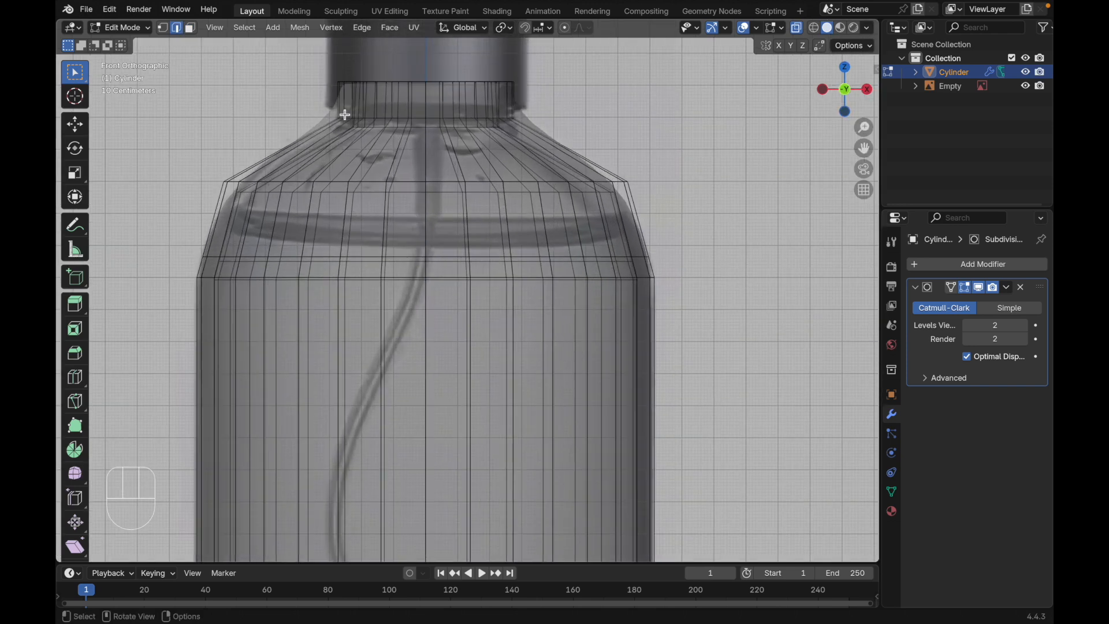
alt+click(419, 113)
scroll(419, 113, up, 10)
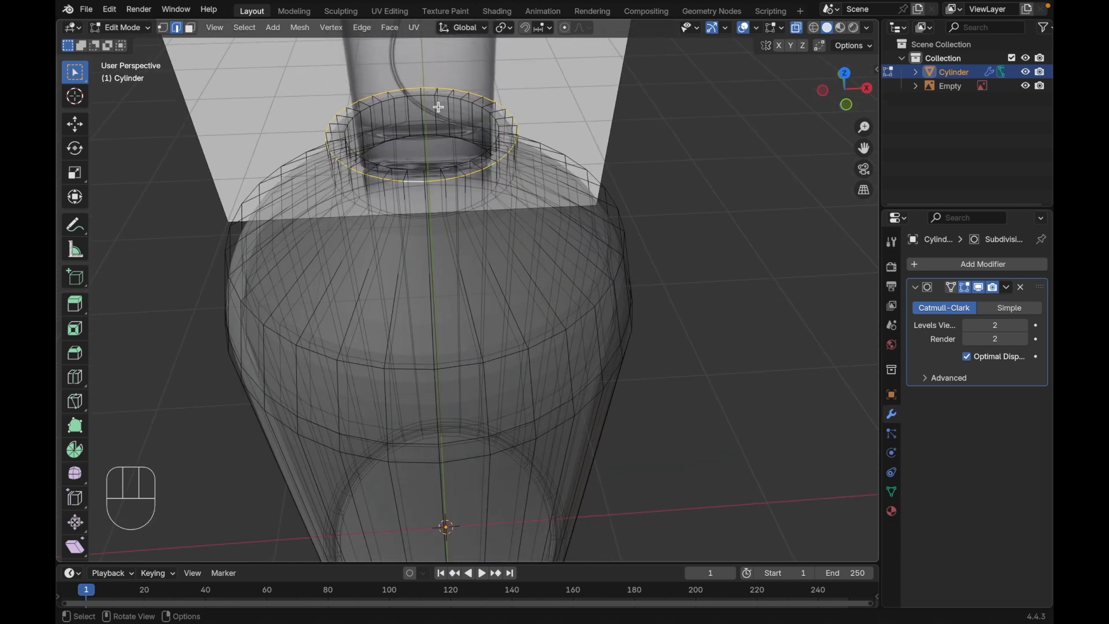
alt+shift+click(401, 98)
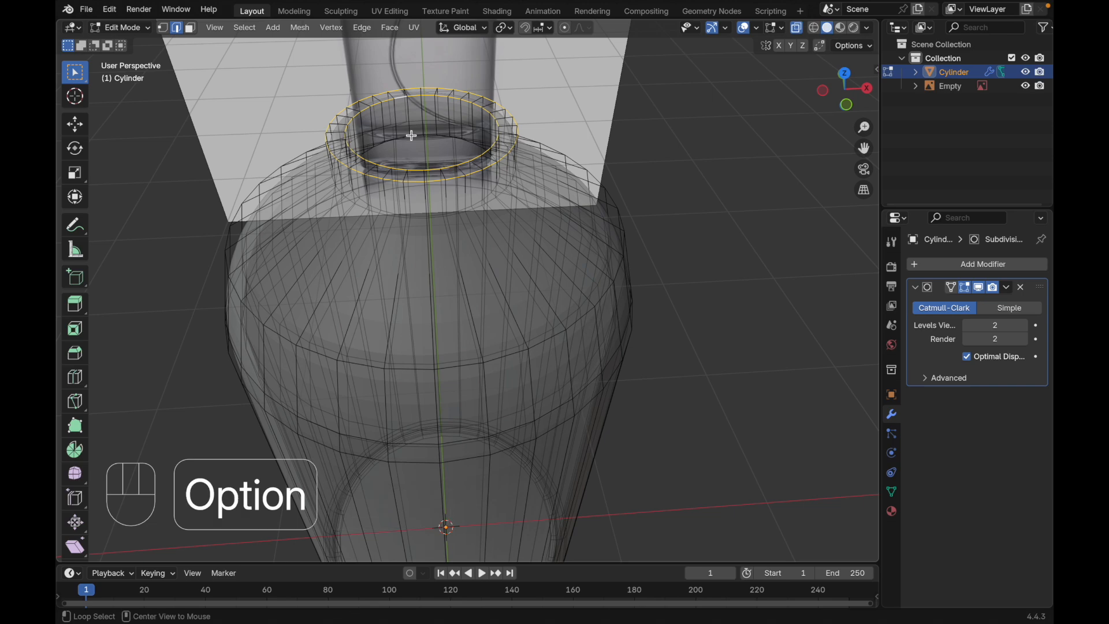
scroll(411, 136, down, 10)
scroll(411, 136, right, 15)
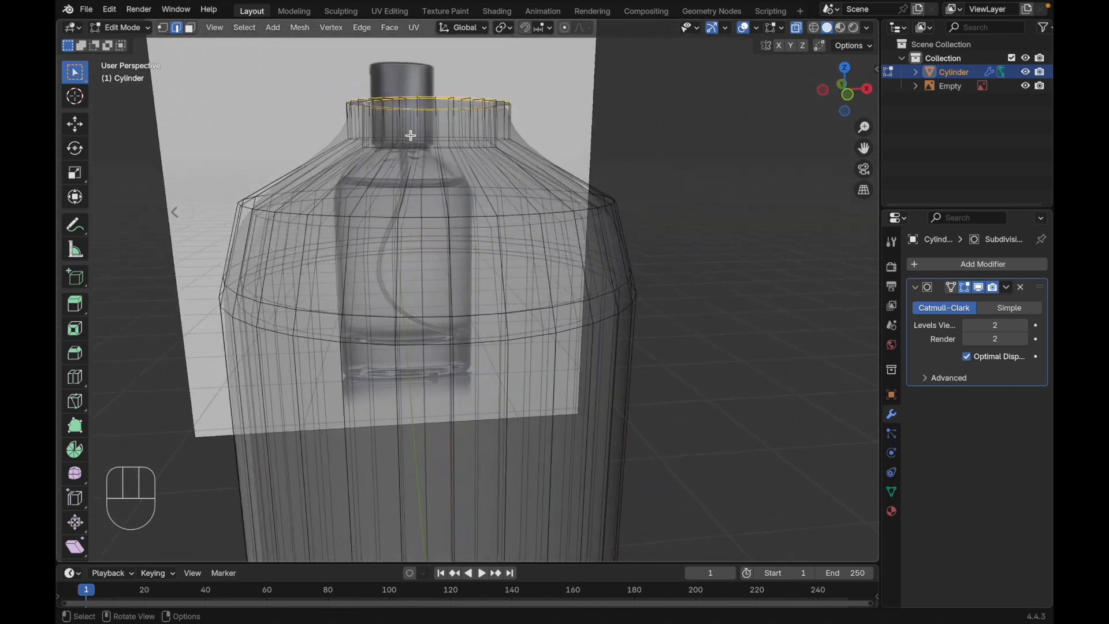
scroll(411, 136, up, 10)
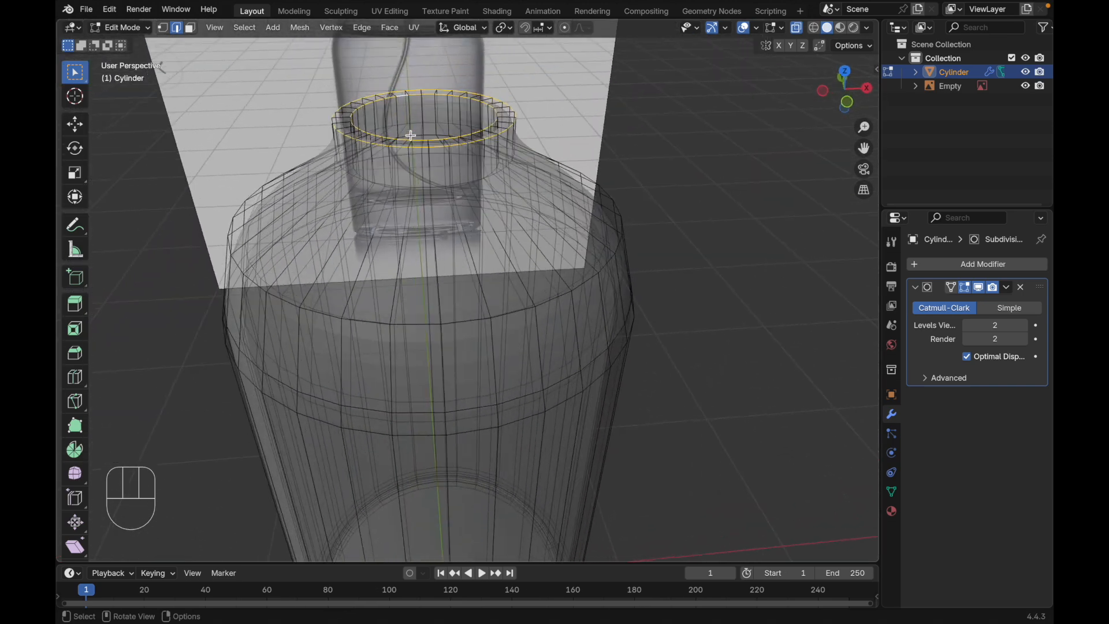
key(ctrl+b)
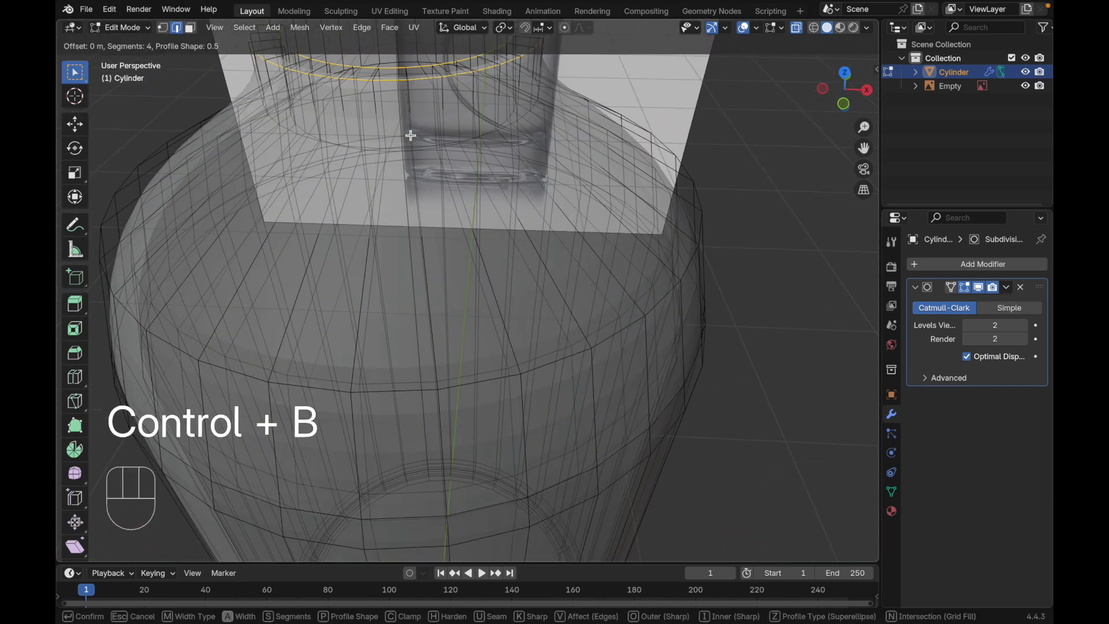
scroll(411, 136, up, 5)
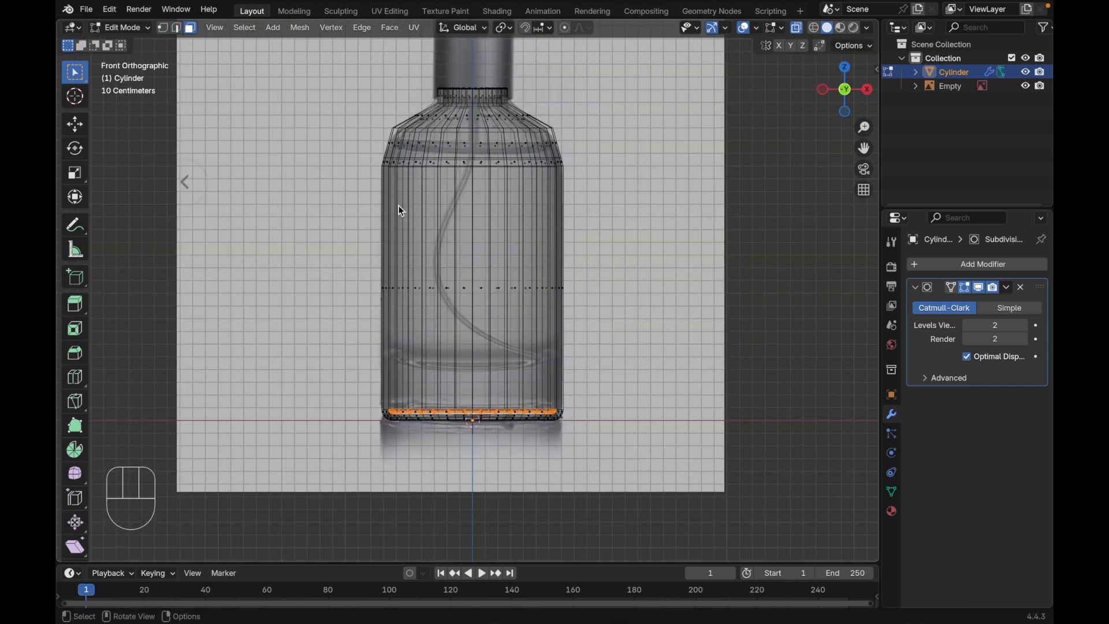
- Examine the inner floor of the bottle from below, from above and in front view
scroll(482, 366, up, 3)
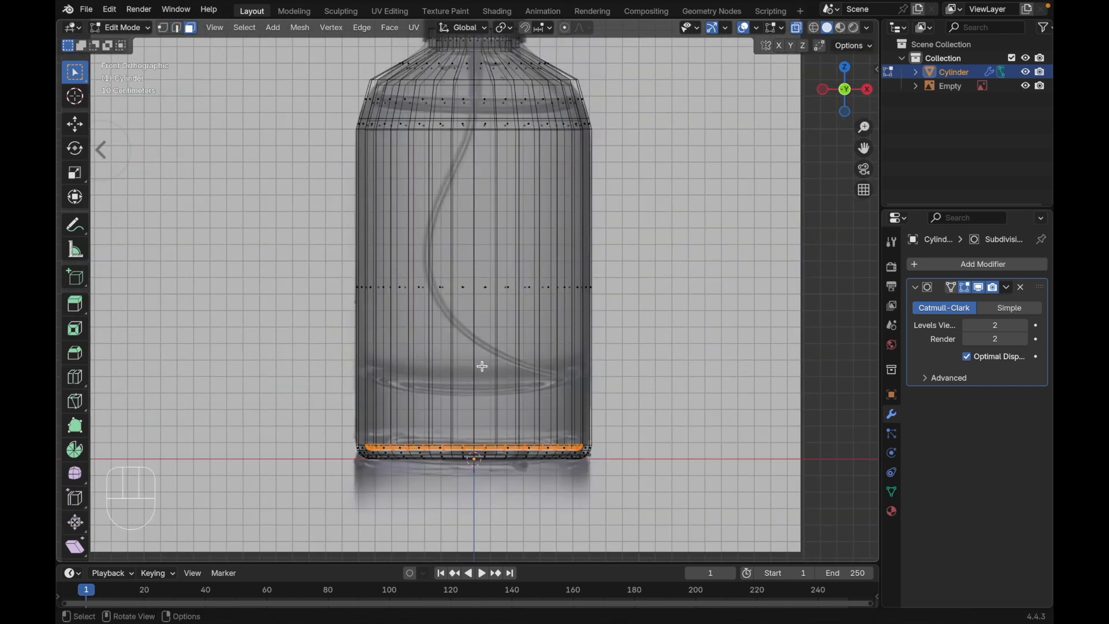
scroll(483, 366, up, 5)
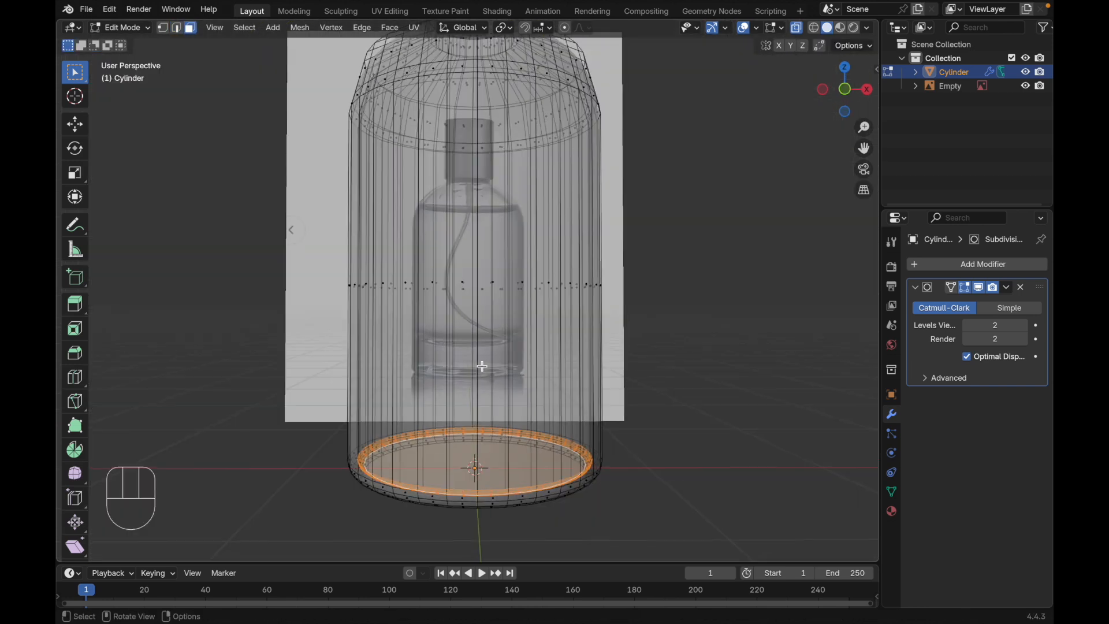
scroll(482, 366, down, 10)
scroll(482, 367, up, 3)
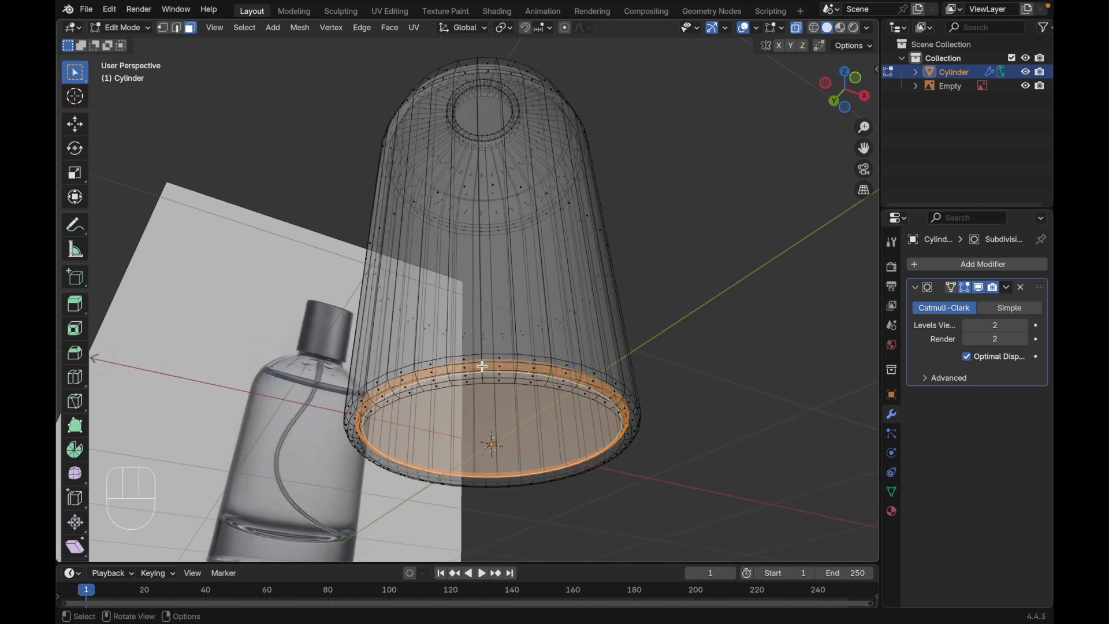
scroll(638, 327, up, 10)
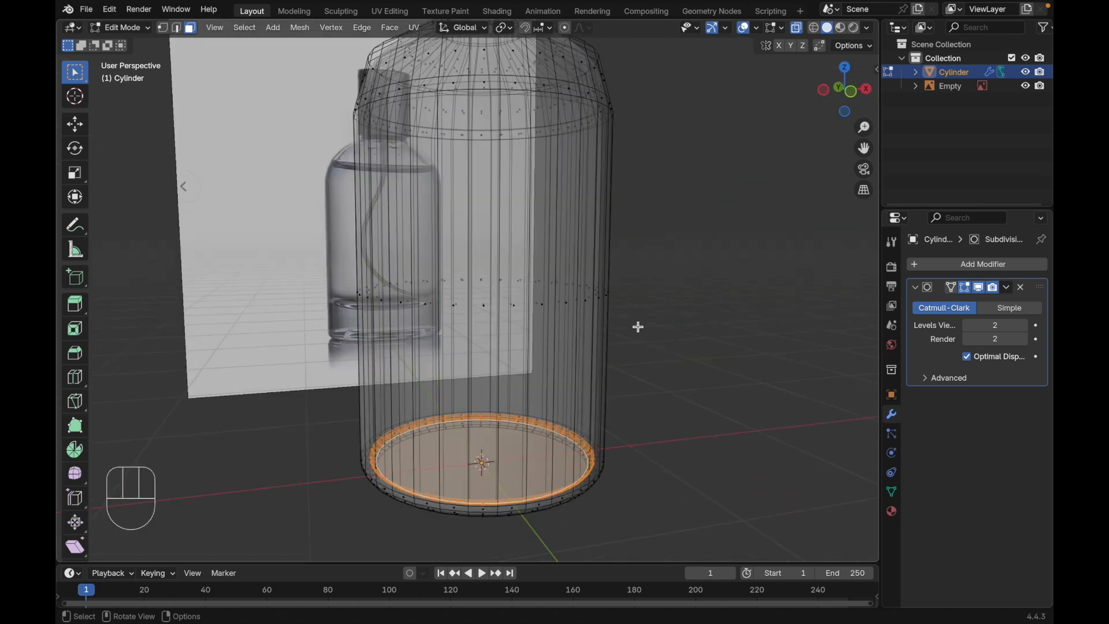
key(KP_1)
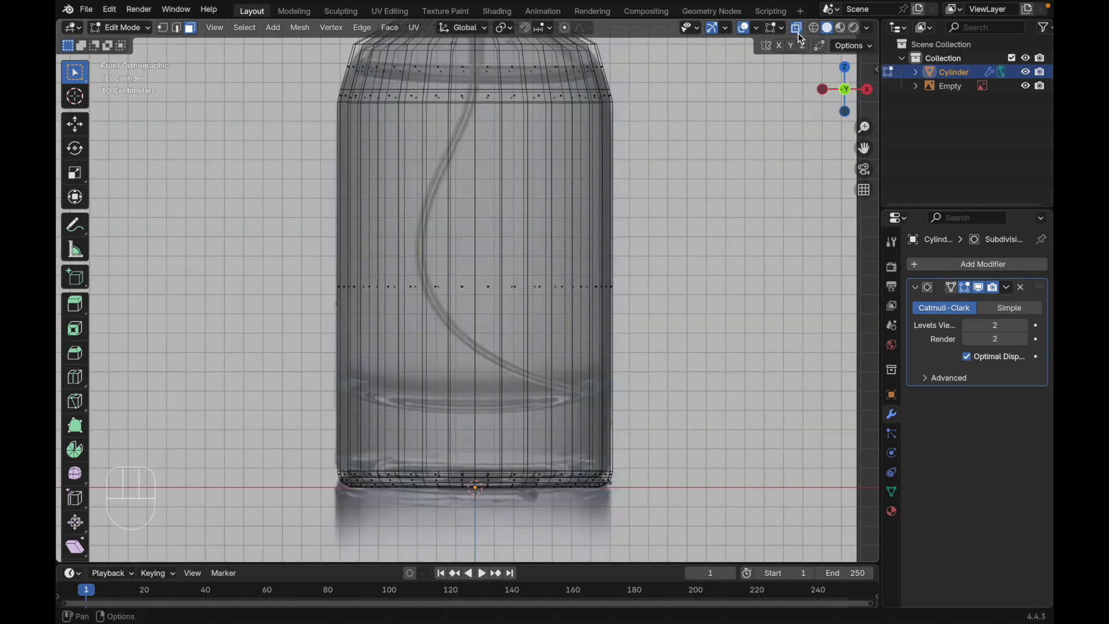
scroll(570, 280, up, 5)
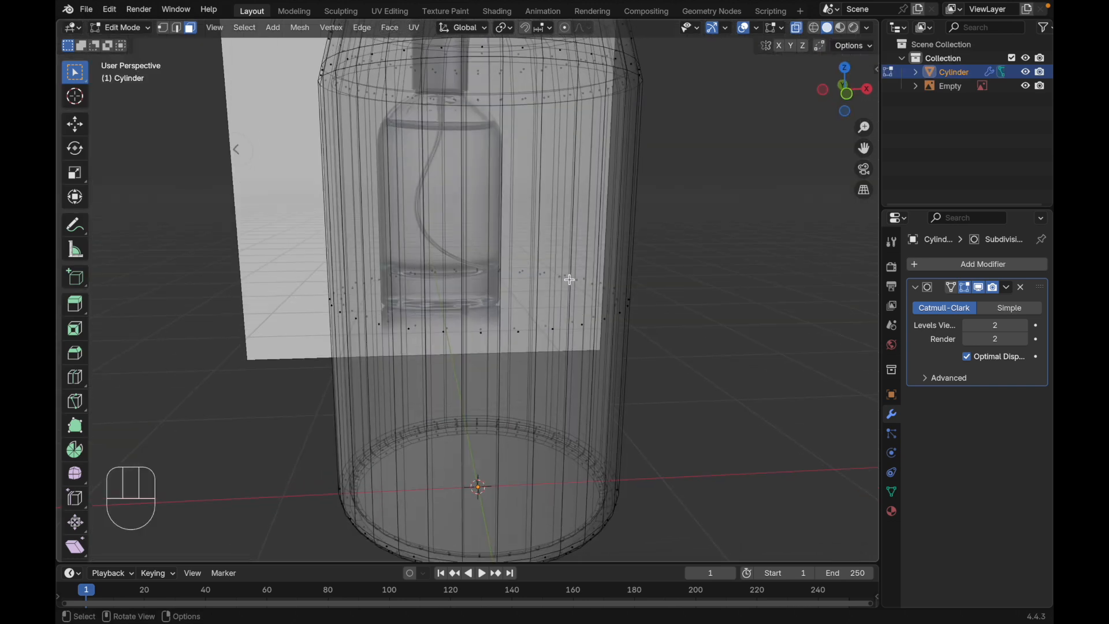
- Select the face forming the inner floor of the bottle rather than the outer base face
click(478, 487)
scroll(474, 486, down, 10)
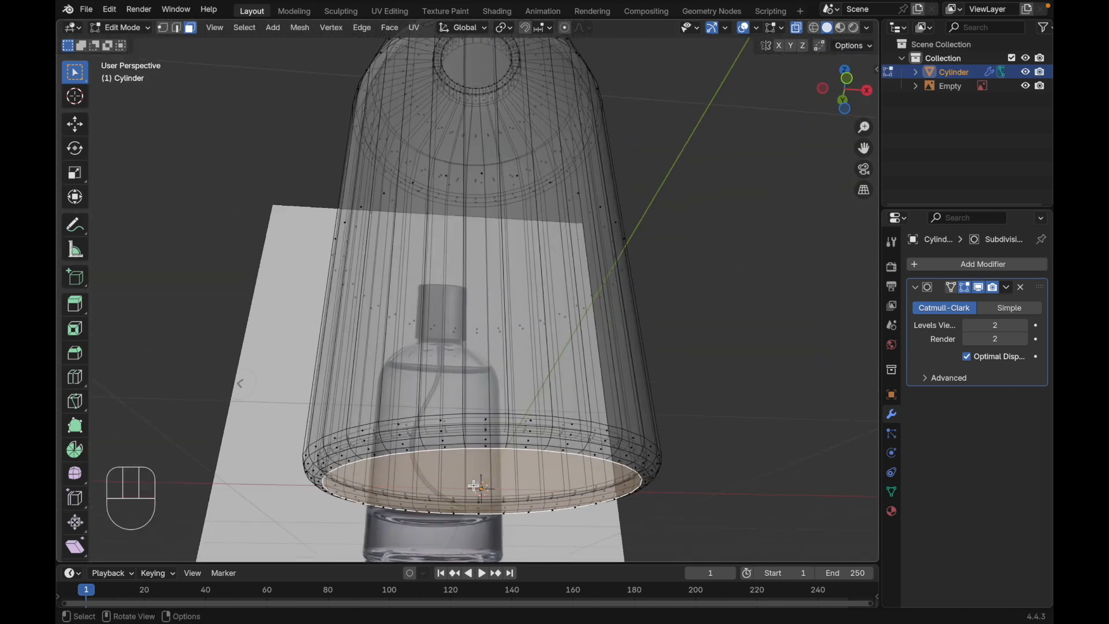
scroll(474, 486, up, 6)
click(474, 486)
click(472, 495)
scroll(471, 496, down, 10)
scroll(472, 496, up, 10)
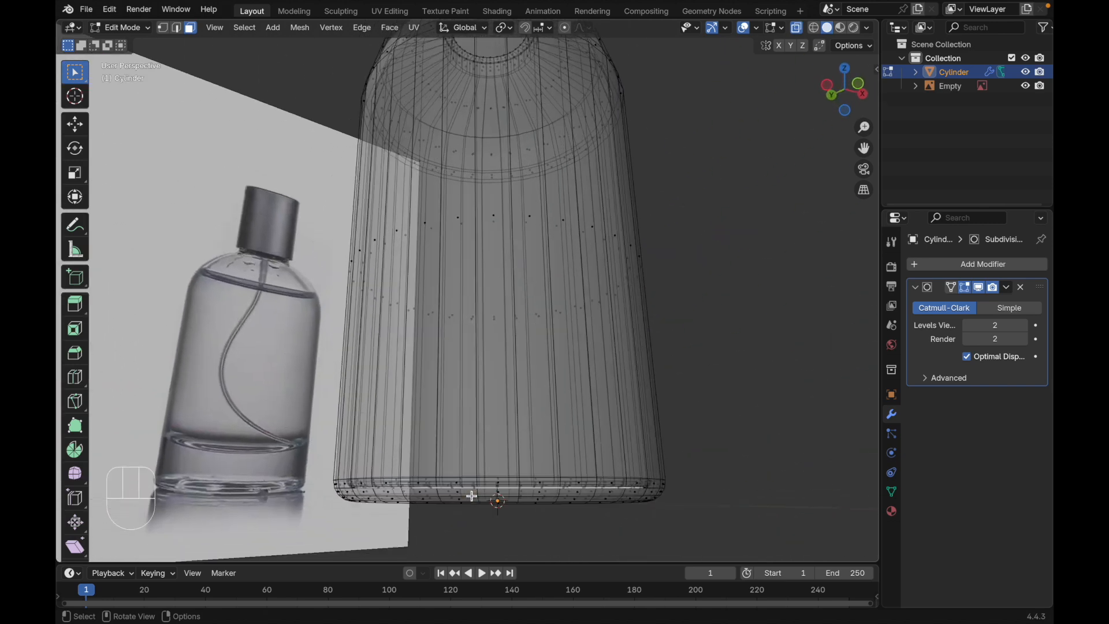
key(KP_1)
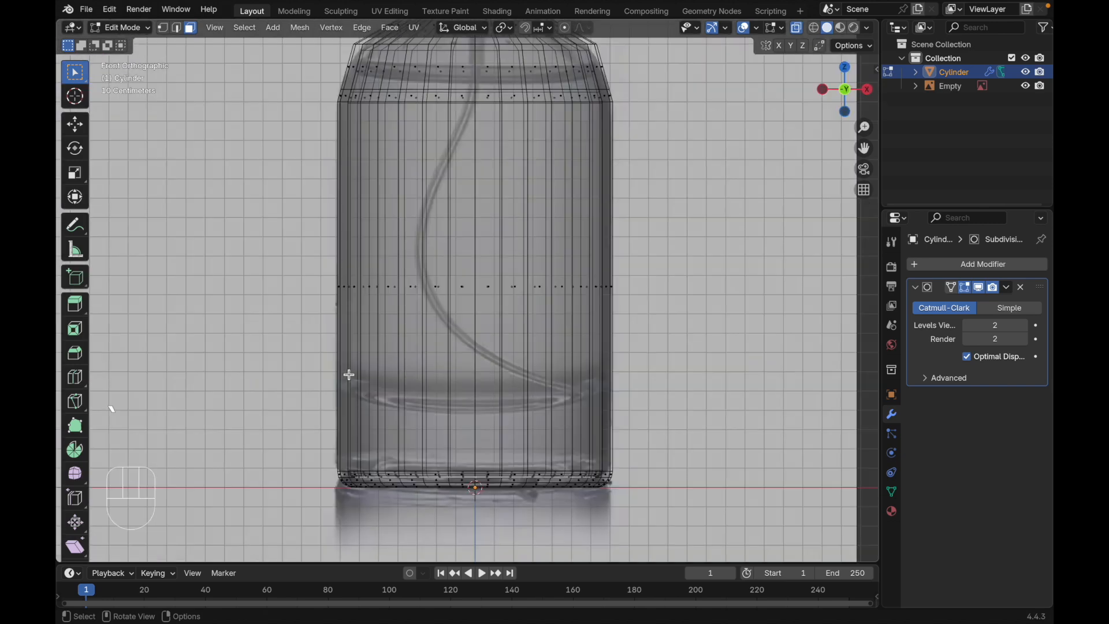
- Expand the selection from the inner floor face to the face rings around it with Select More
click(244, 29)
mouse_move(289, 185)
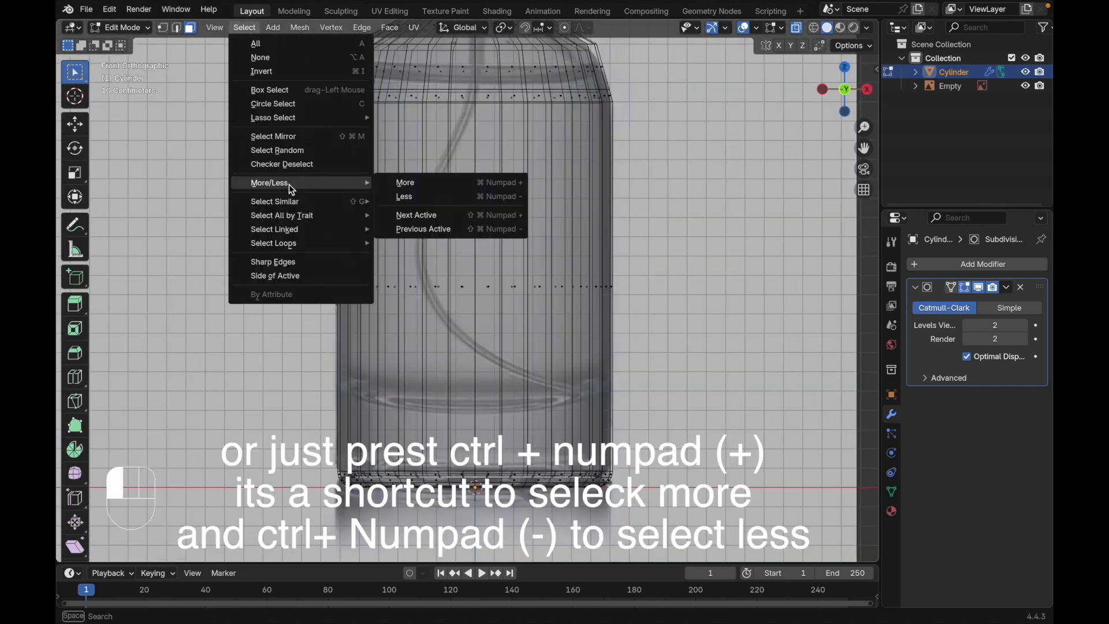
click(426, 183)
click(247, 29)
key(m)
key(m)
click(247, 29)
key(m)
key(m)
click(246, 29)
key(m)
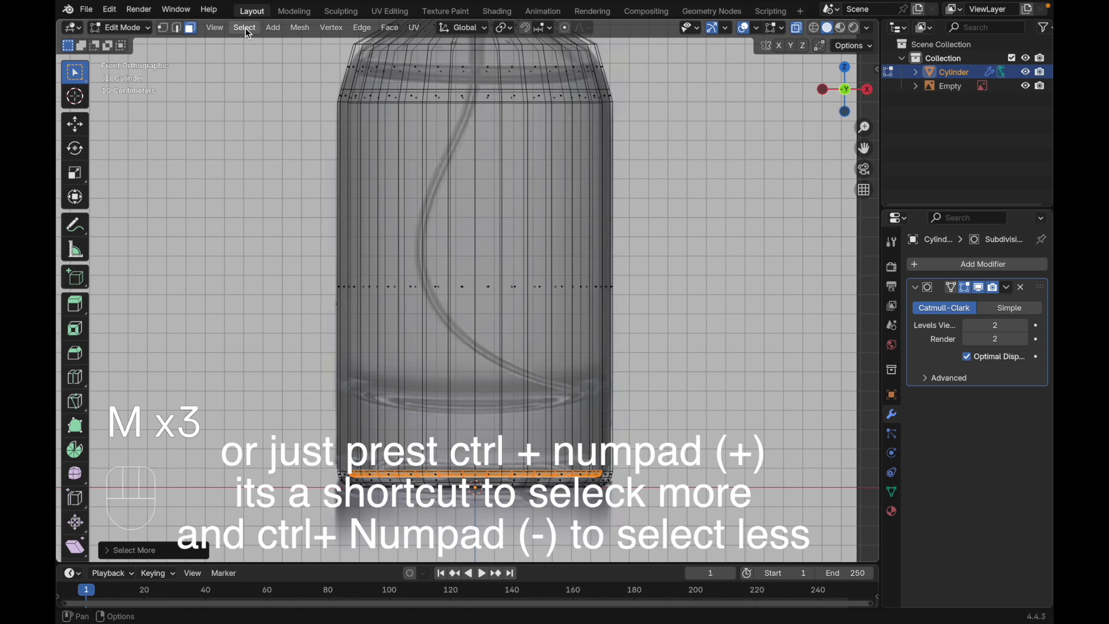
scroll(224, 117, down, 2)
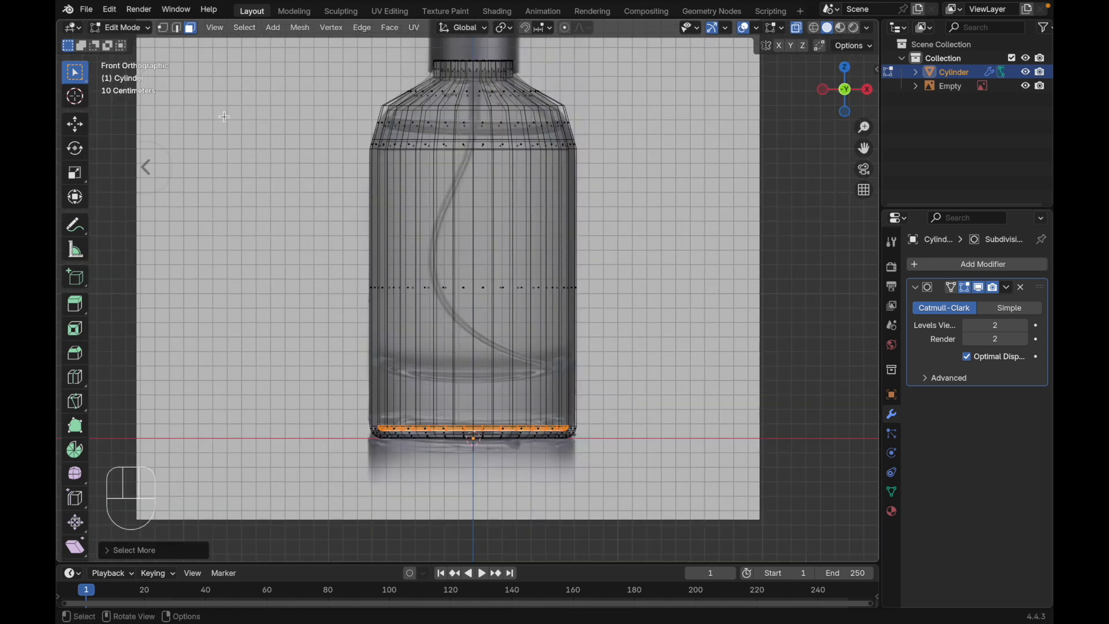
- Enable Emulate Numpad in the input preferences, save the preferences, and close them
click(142, 10)
mouse_move(115, 13)
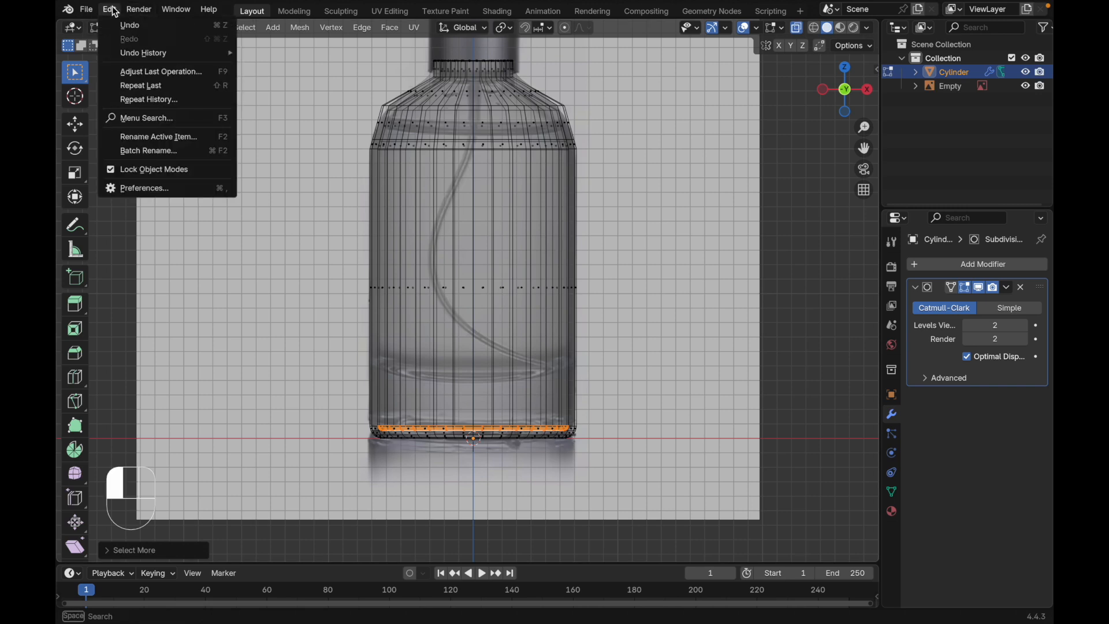
click(141, 188)
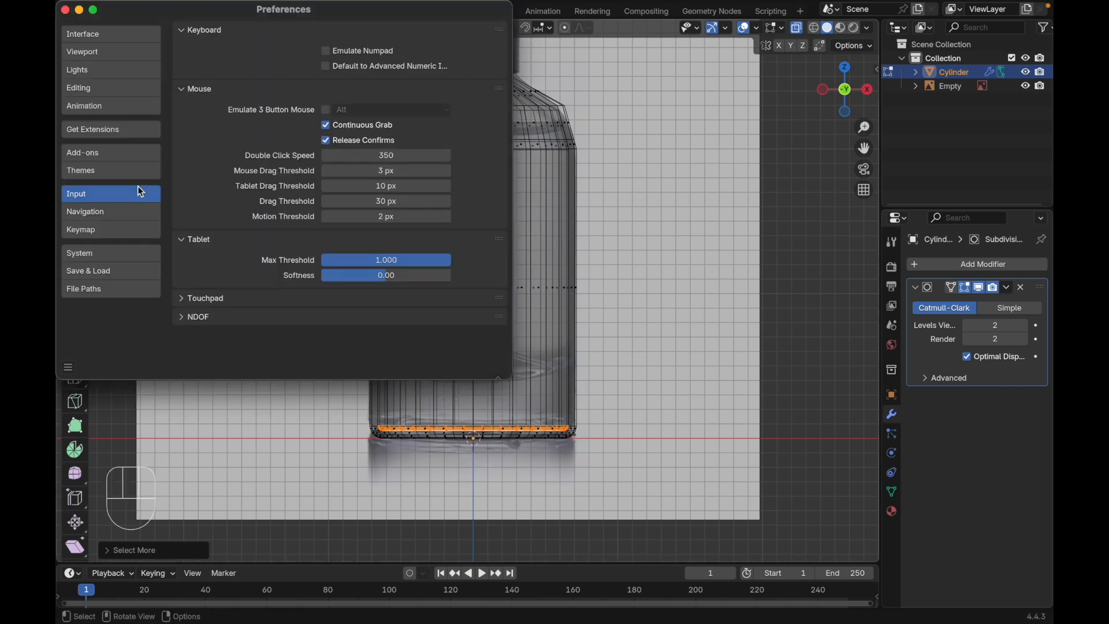
click(326, 51)
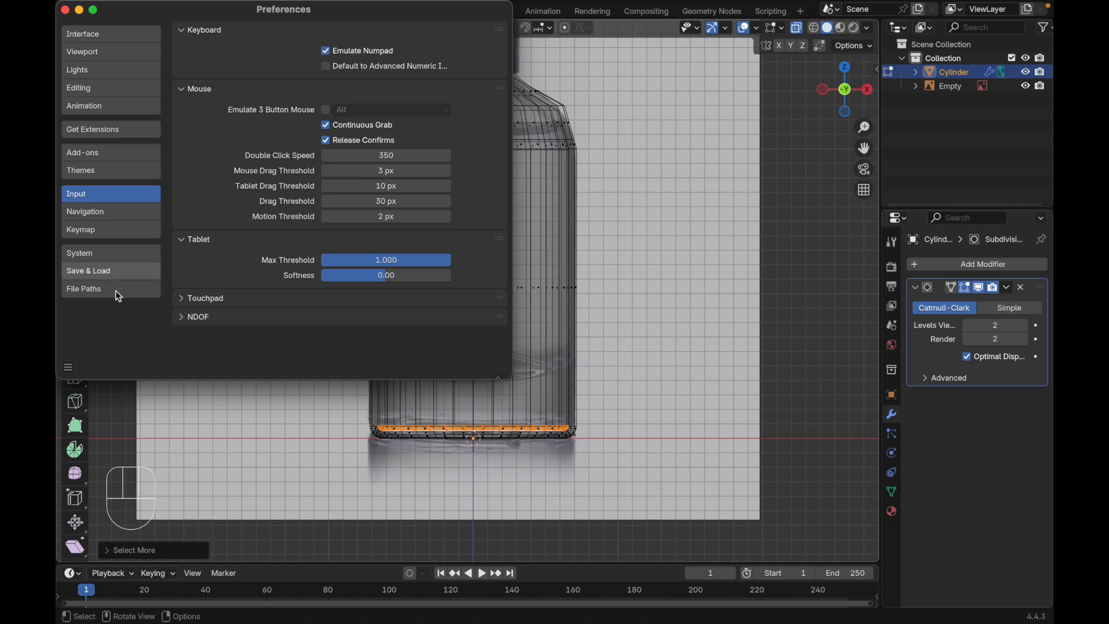
click(68, 367)
click(116, 326)
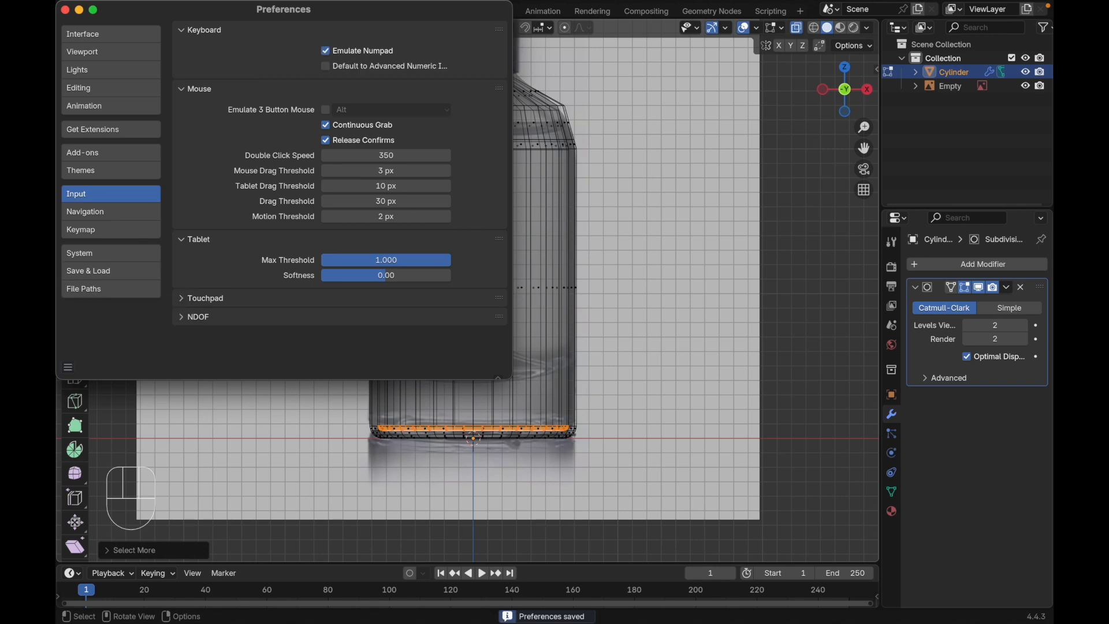
click(65, 10)
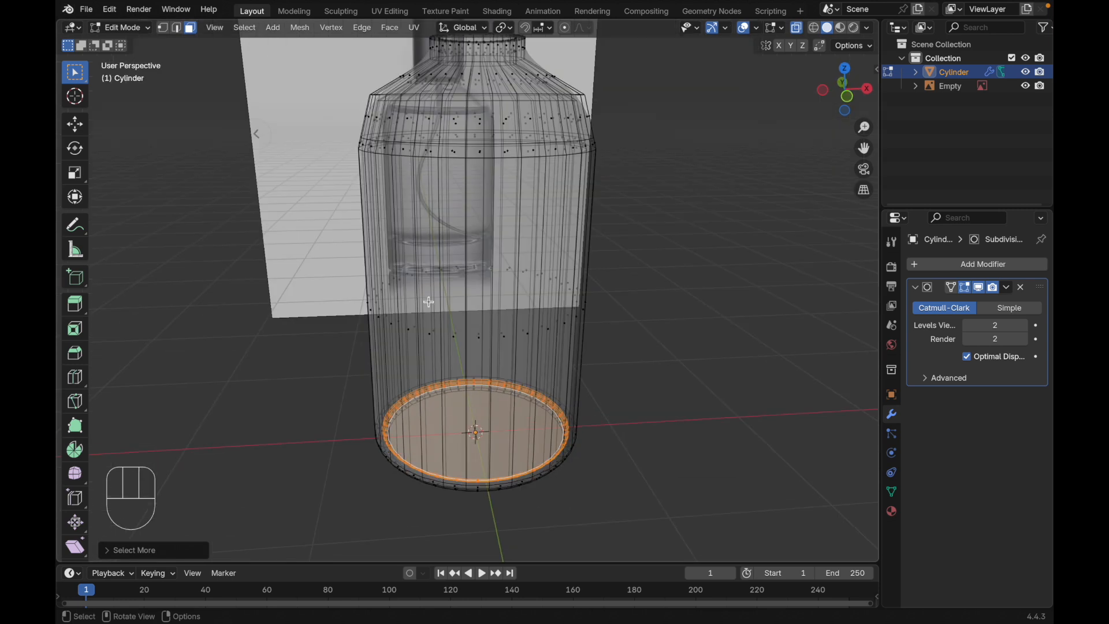
- Reselect only the inner floor face, grow the selection six times up the inner wall, and shrink it three times
middle_drag(429, 303, 474, 416)
click(475, 416)
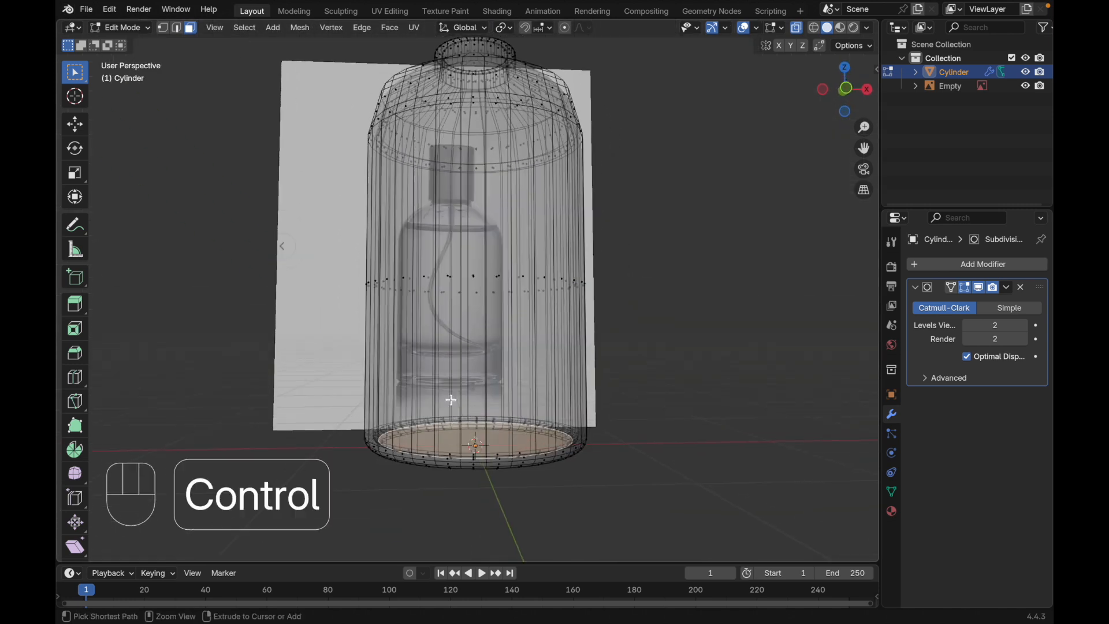
key(ctrl+KP_Add)
key(ctrl+KP_Add)
key(ctrl+KP_Add)
key(ctrl+KP_Add)
key(ctrl+KP_Add)
key(ctrl+KP_Add)
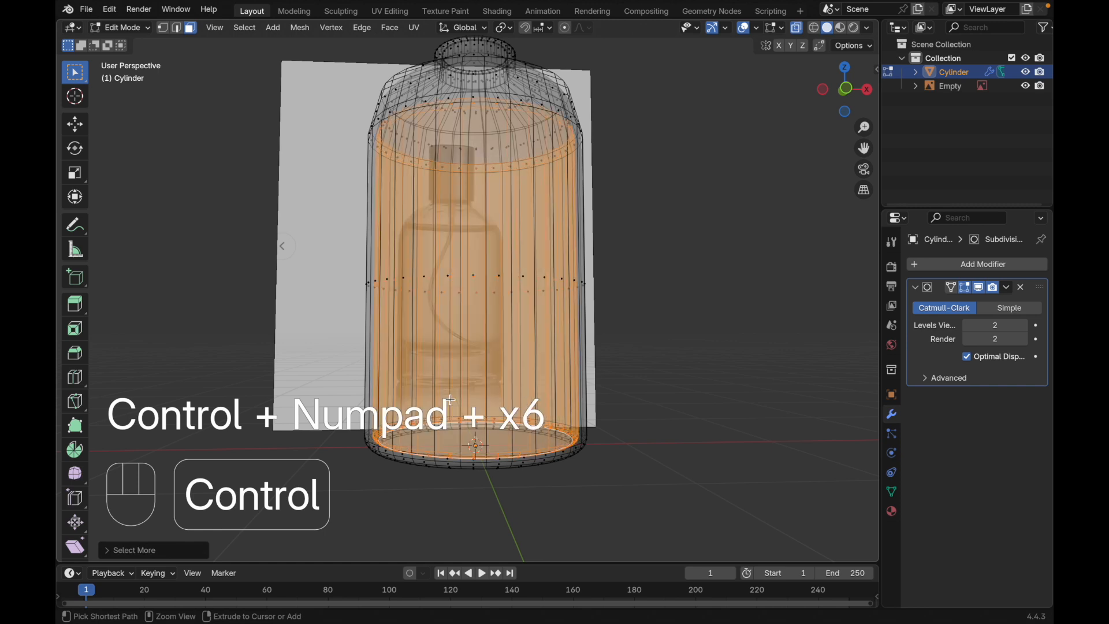
key(ctrl+KP_Subtract)
key(ctrl+KP_Subtract)
key(ctrl+KP_Subtract)
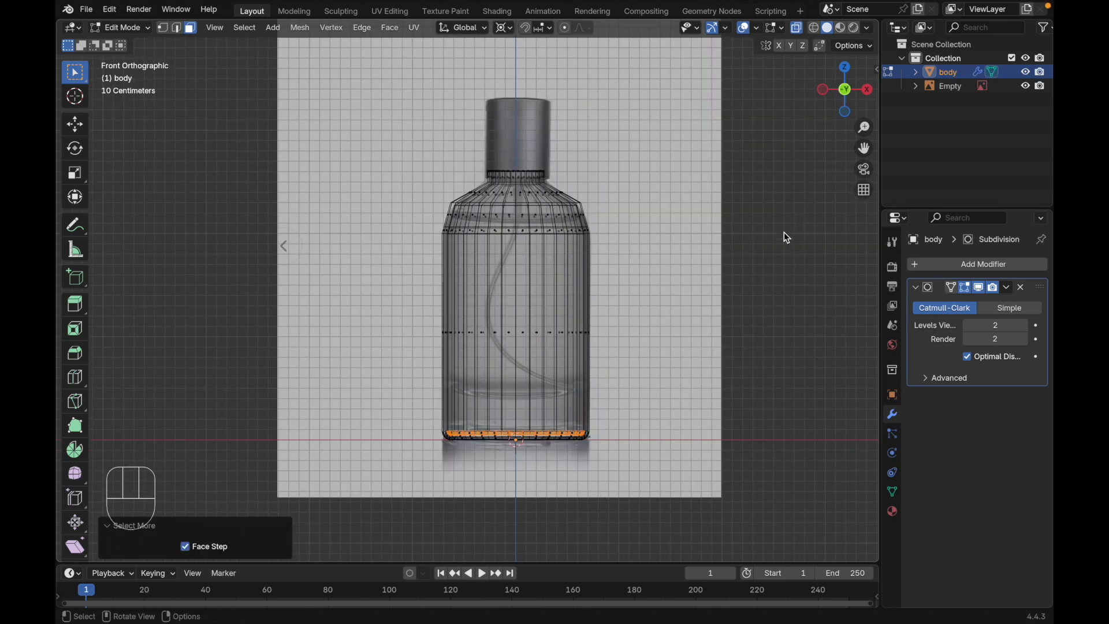
- Raise the selected inner floor faces about 0.47 m along Z to give the bottle a thick glass base
key(g)
key(z)
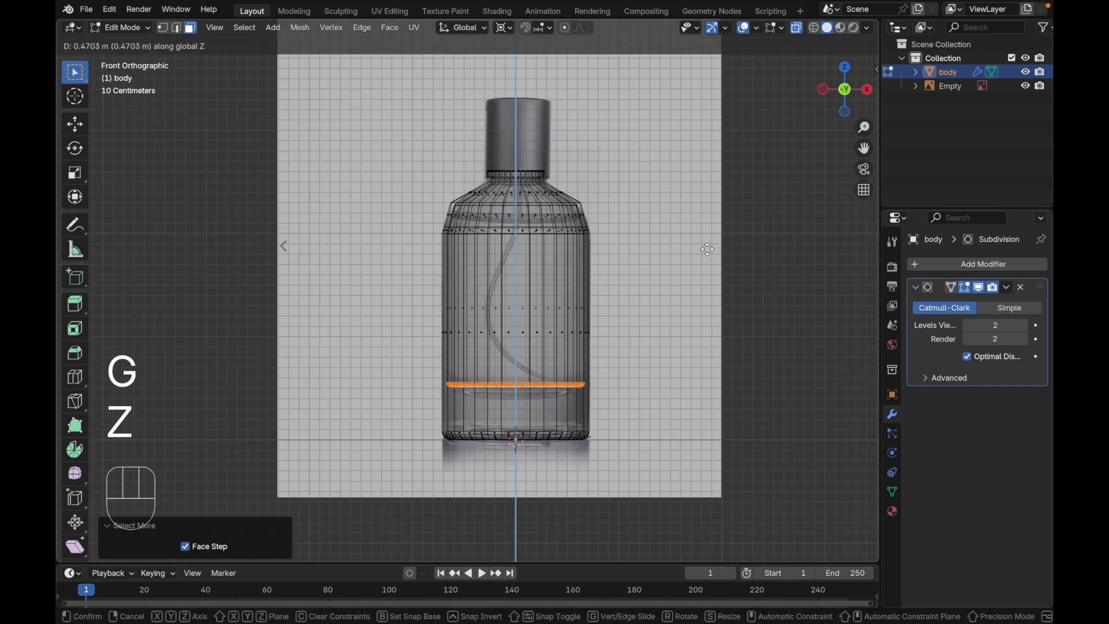
click(706, 247)
- Draw a short annotation stroke near the base of the bottle
scroll(395, 309, up, 3)
click(78, 226)
mouse_move(438, 446)
mouse_down()
mouse_move(570, 467)
mouse_move(664, 426)
mouse_move(525, 453)
mouse_move(468, 442)
mouse_up()
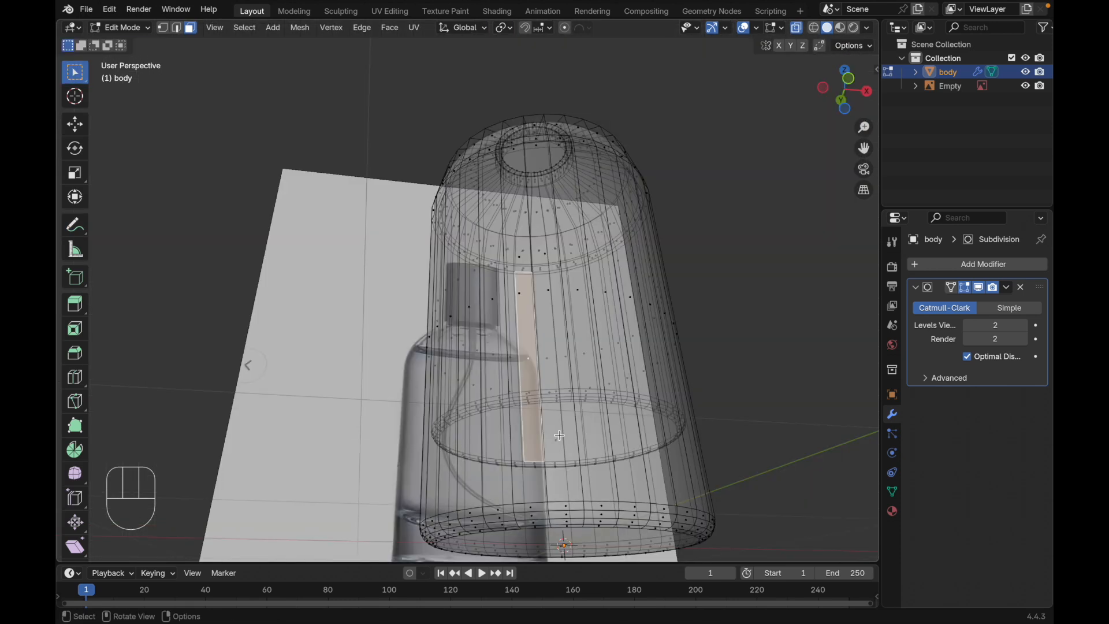
- Select the bottle's inner floor face and inset it about 0.04 m
click(557, 437)
scroll(557, 437, down, 5)
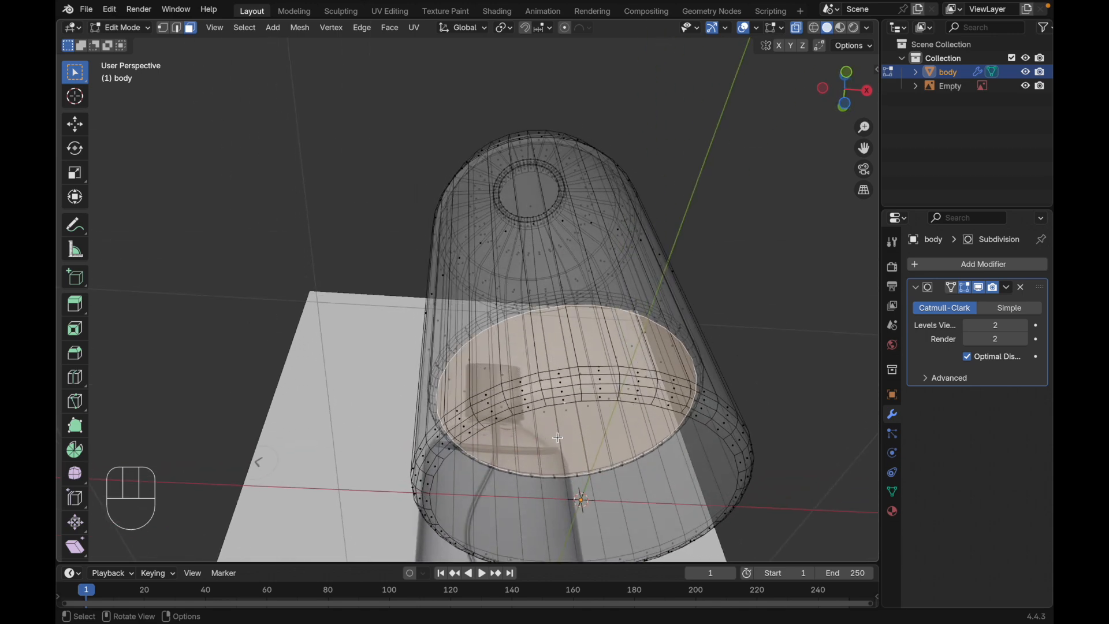
key(alt+z)
key(alt+z)
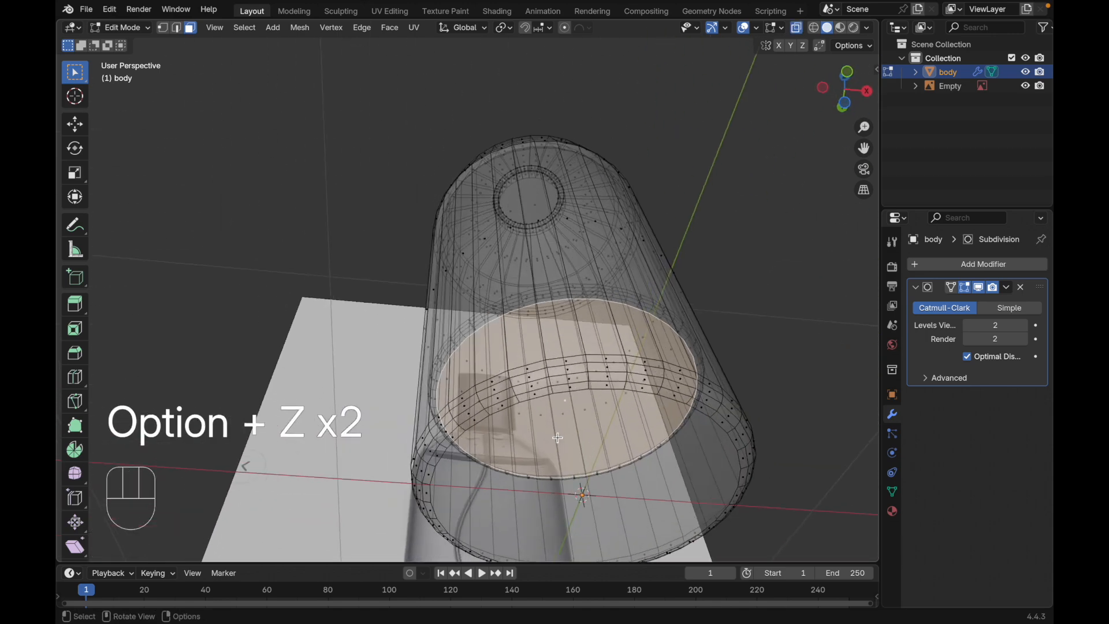
scroll(558, 437, up, 5)
key(grave)
click(496, 378)
scroll(496, 379, down, 10)
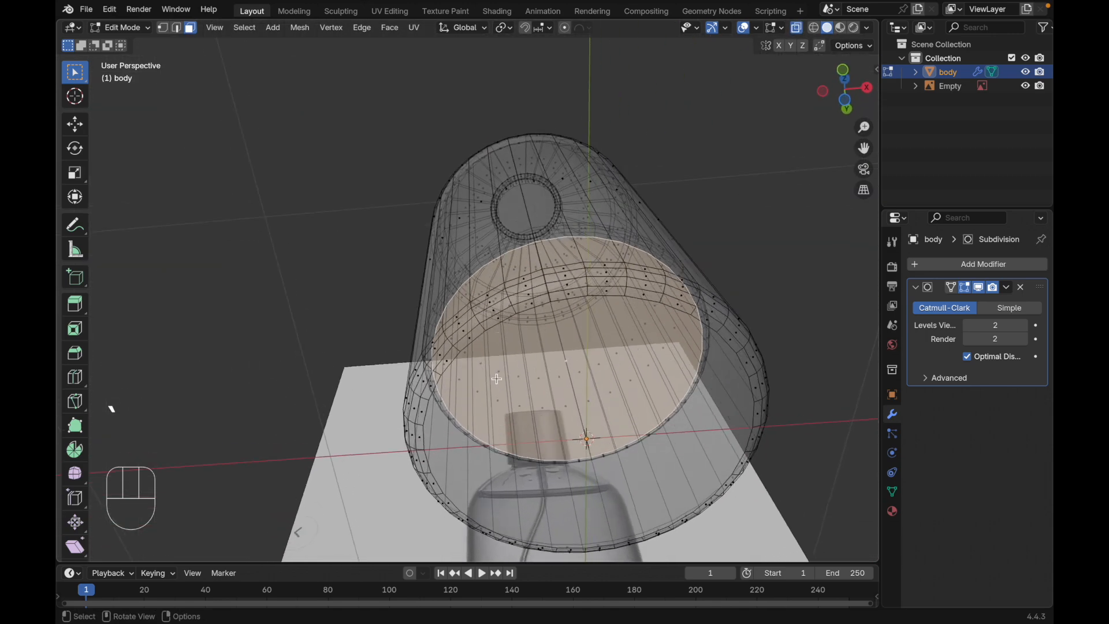
scroll(496, 378, up, 1)
key(i)
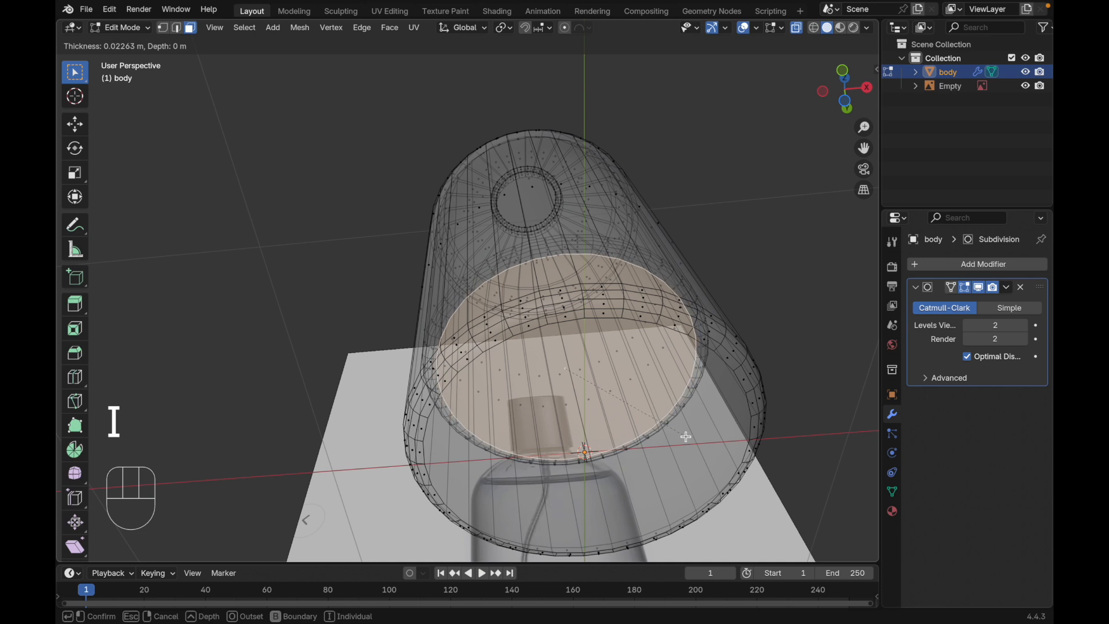
click(686, 437)
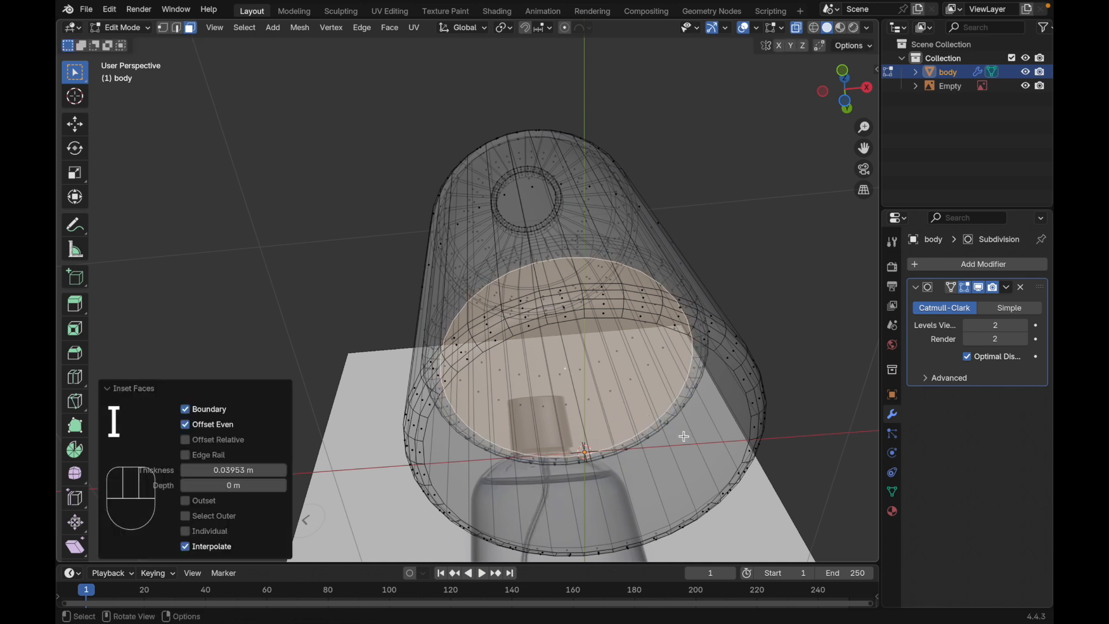
- Repeat the same inset eight more times to build concentric rings across the inner floor
scroll(685, 438, up, 3)
scroll(665, 319, down, 4)
scroll(667, 320, up, 2)
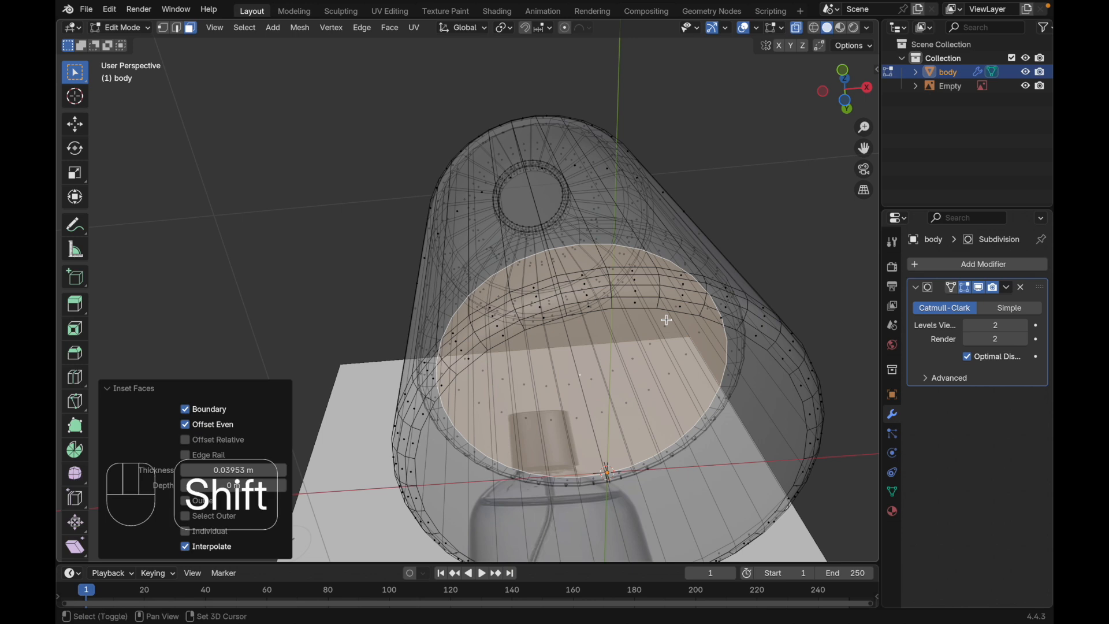
key(shift+r)
key(shift+r)
key(shift+r)
key(shift+r)
key(shift+r)
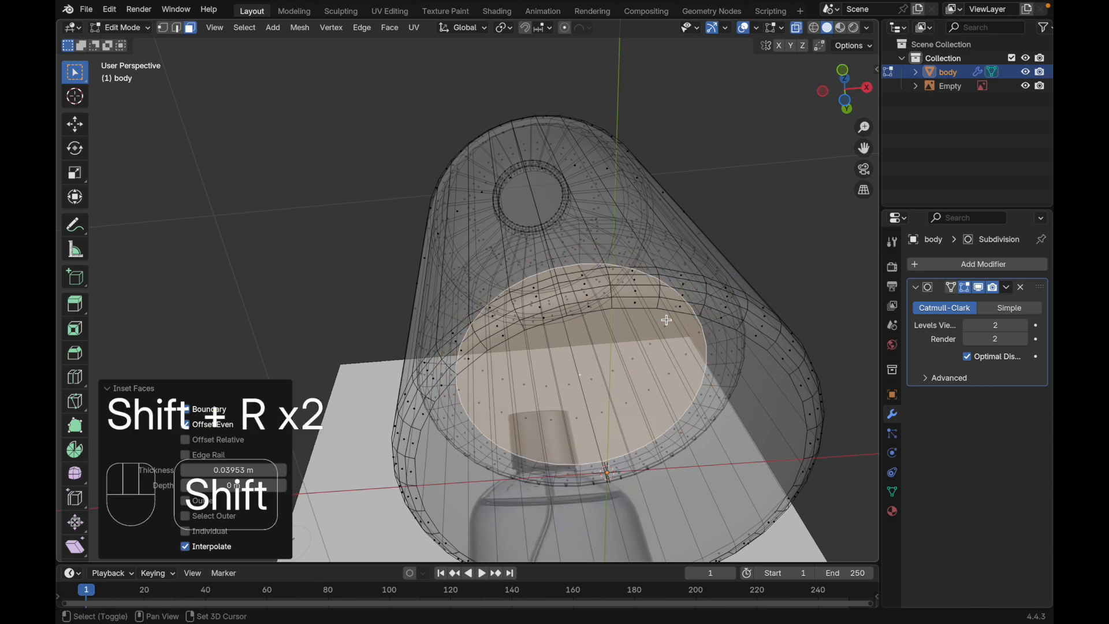
key(shift+r)
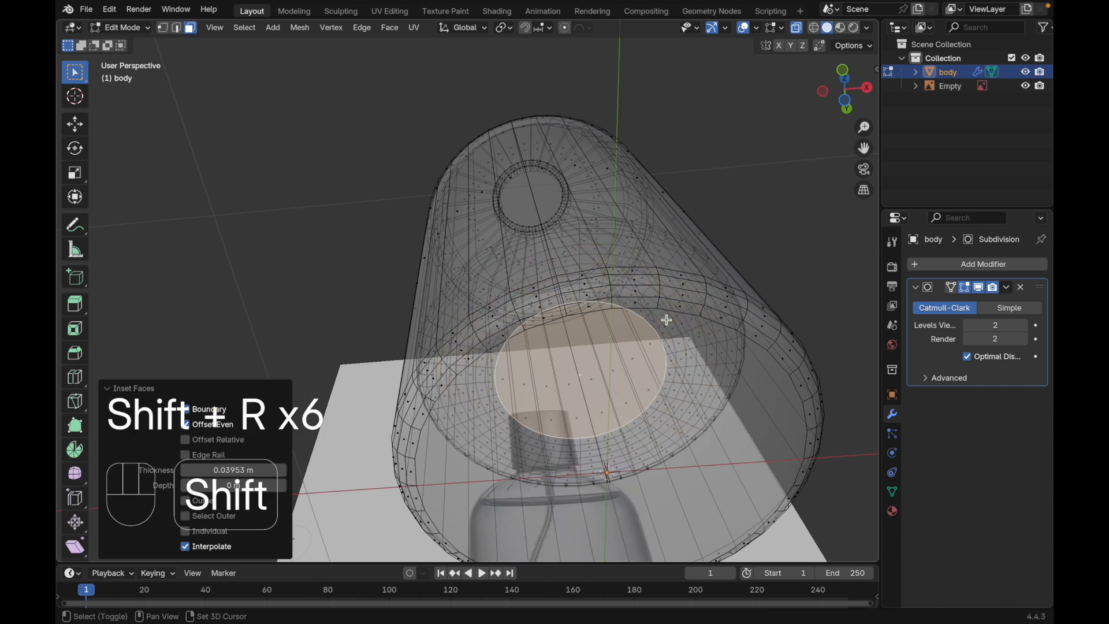
key(shift+r)
key(shift+r)
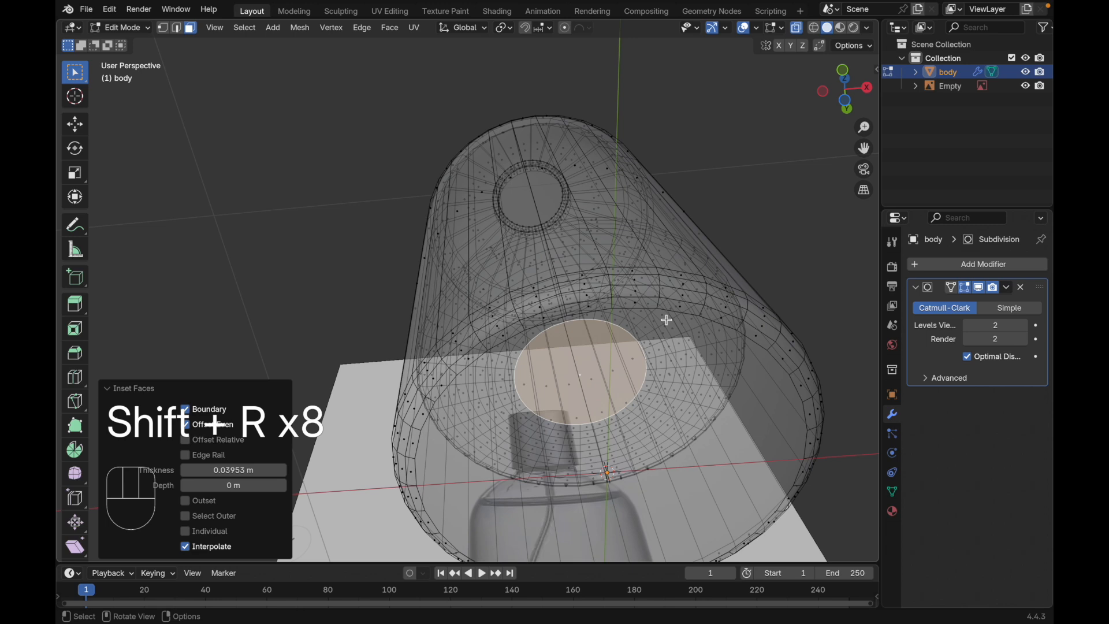
- In front view, lower the innermost floor face about 0.25 m along Z using proportional editing with Sphere falloff and about 0.42 m influence
key(KP_1)
click(109, 388)
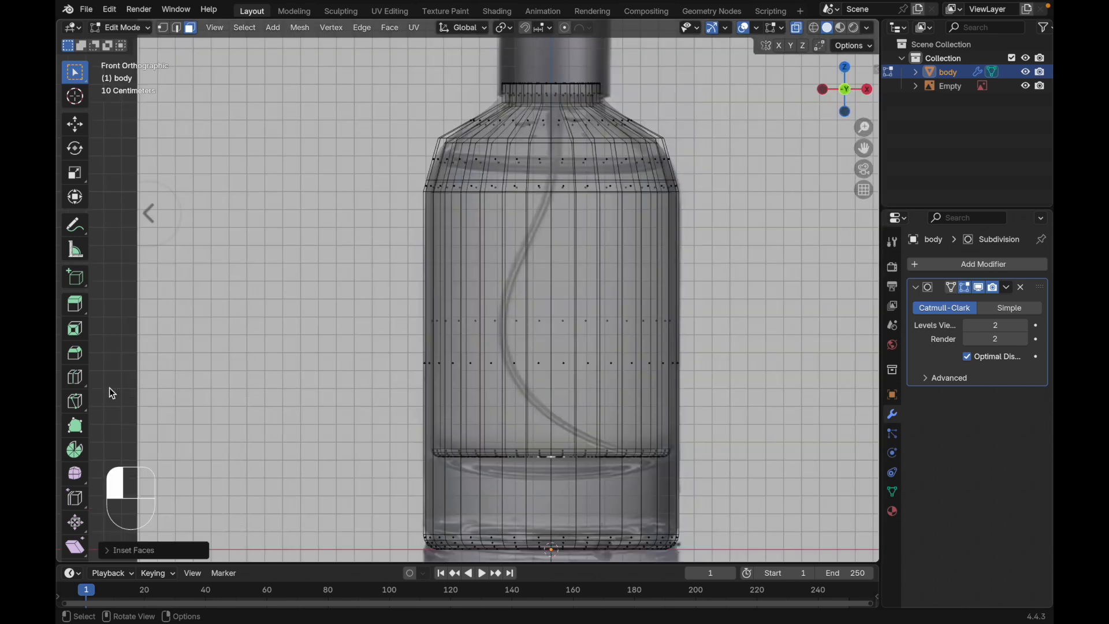
click(570, 30)
drag(585, 35, 566, 101)
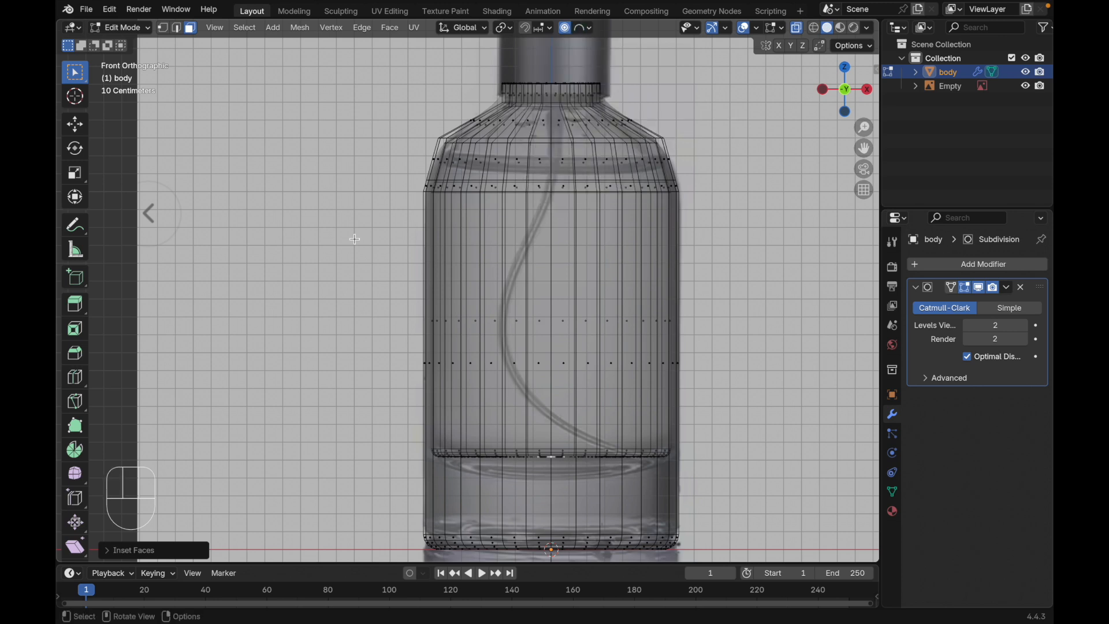
scroll(573, 273, down, 1)
scroll(574, 274, down, 2)
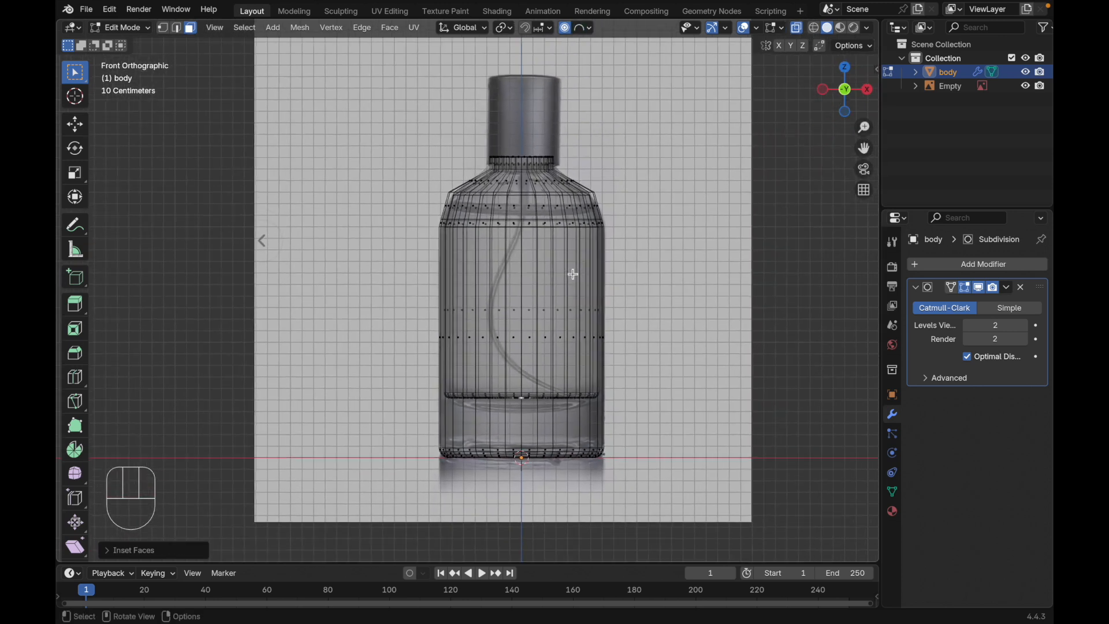
key(g)
key(z)
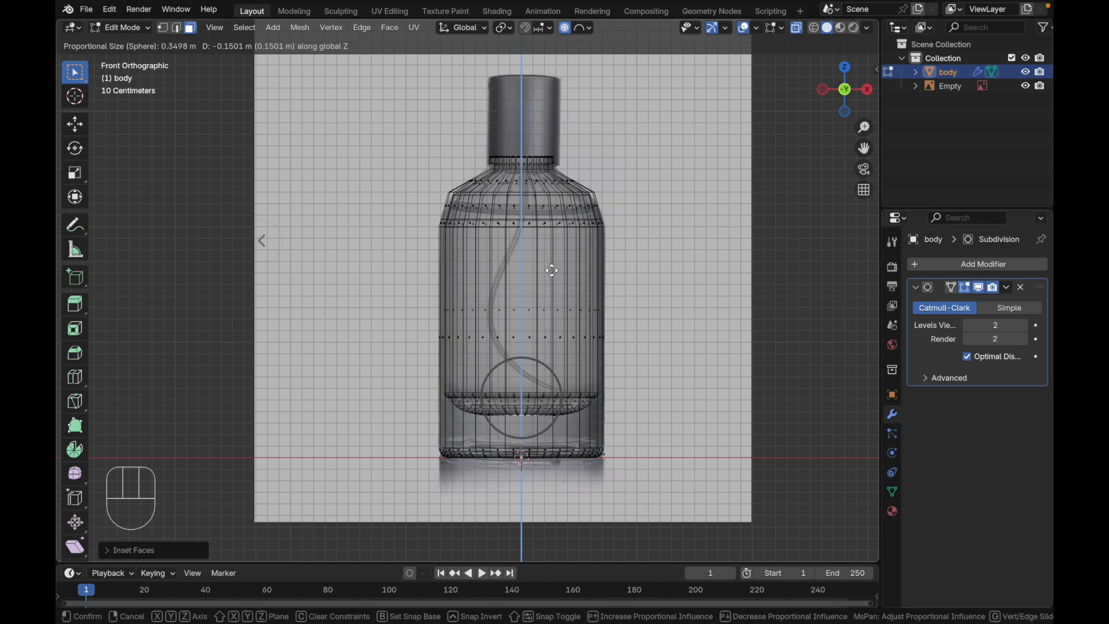
scroll(553, 271, down, 2)
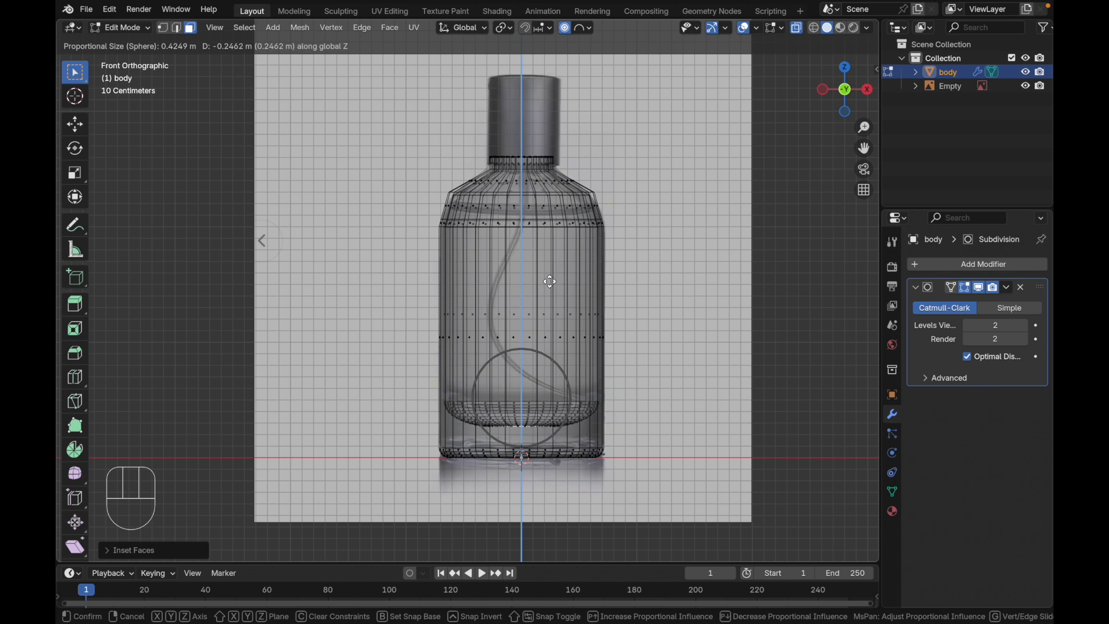
click(550, 282)
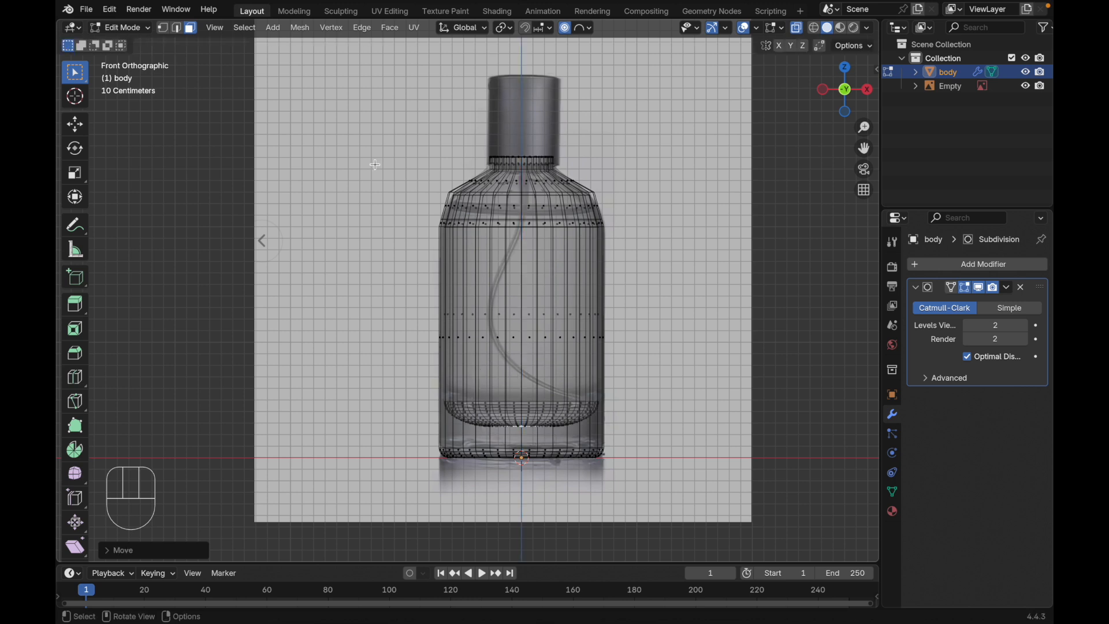
- Grow the selection thirteen times to cover the whole curved inner floor
middle_drag(376, 139, 506, 157)
key(ctrl+KP_Add)
key(ctrl+KP_Add)
key(ctrl+KP_Add)
key(ctrl+KP_Add)
key(ctrl+KP_Add)
key(ctrl+KP_Add)
key(ctrl+KP_Add)
key(ctrl+KP_Add)
key(ctrl+KP_Add)
key(ctrl+KP_Add)
key(ctrl+KP_Add)
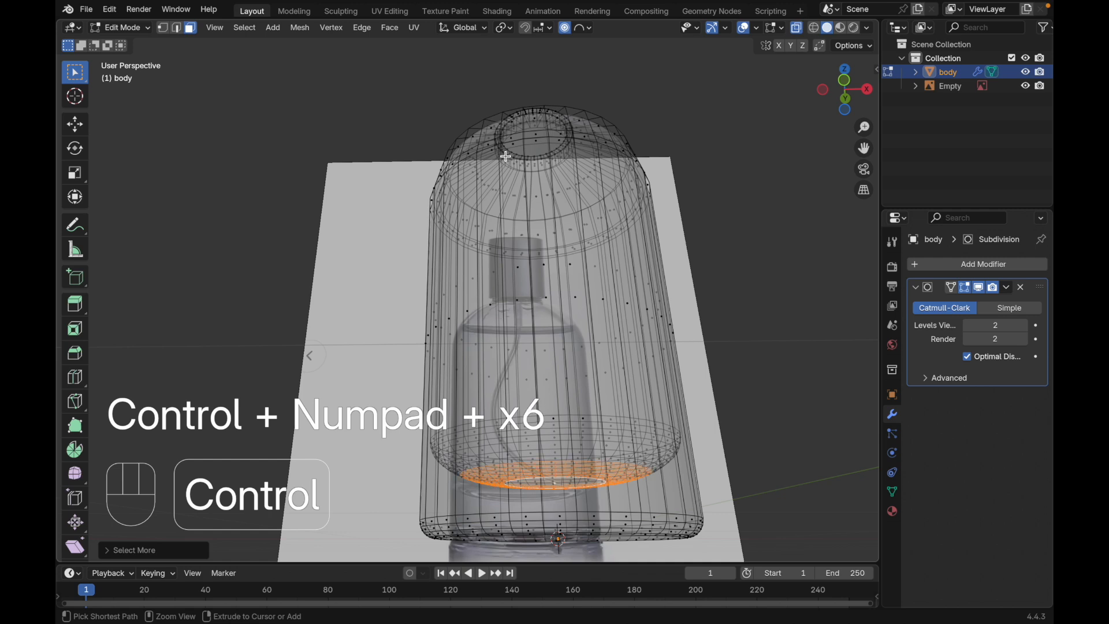
key(ctrl+KP_Add)
key(ctrl+KP_Add)
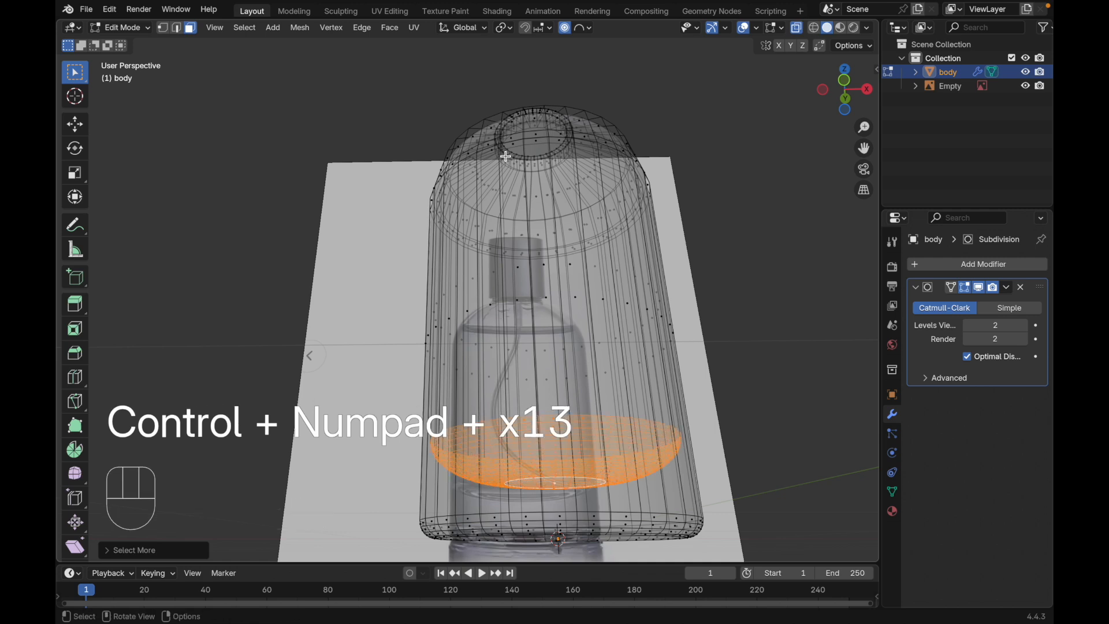
- Turn off proportional editing and raise the selected curved inner floor along Z in front view
key(KP_1)
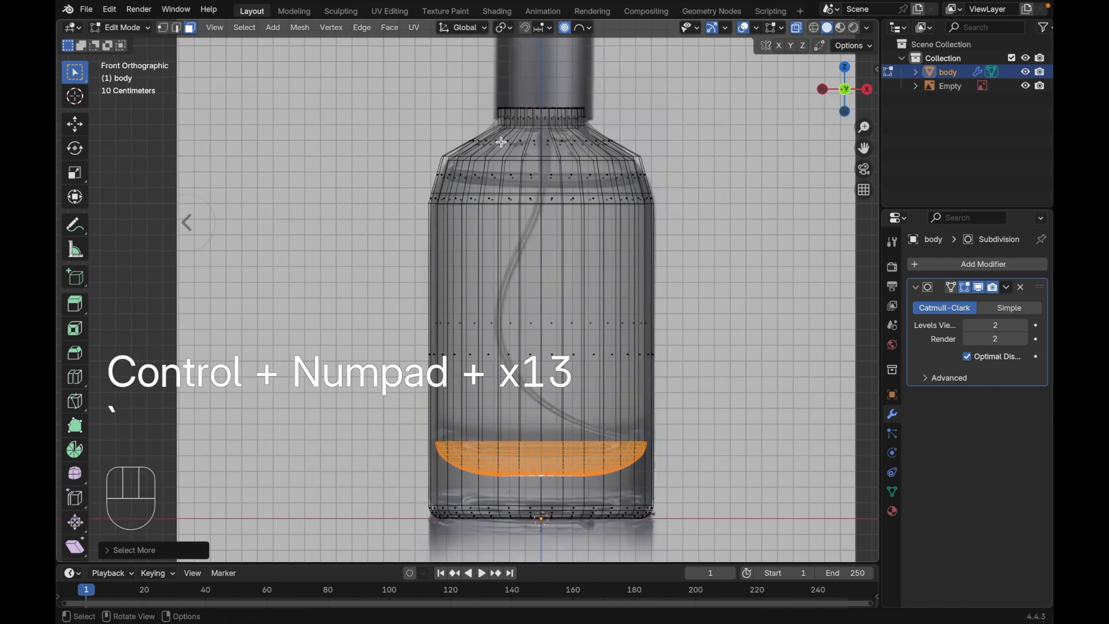
click(567, 26)
key(g)
key(z)
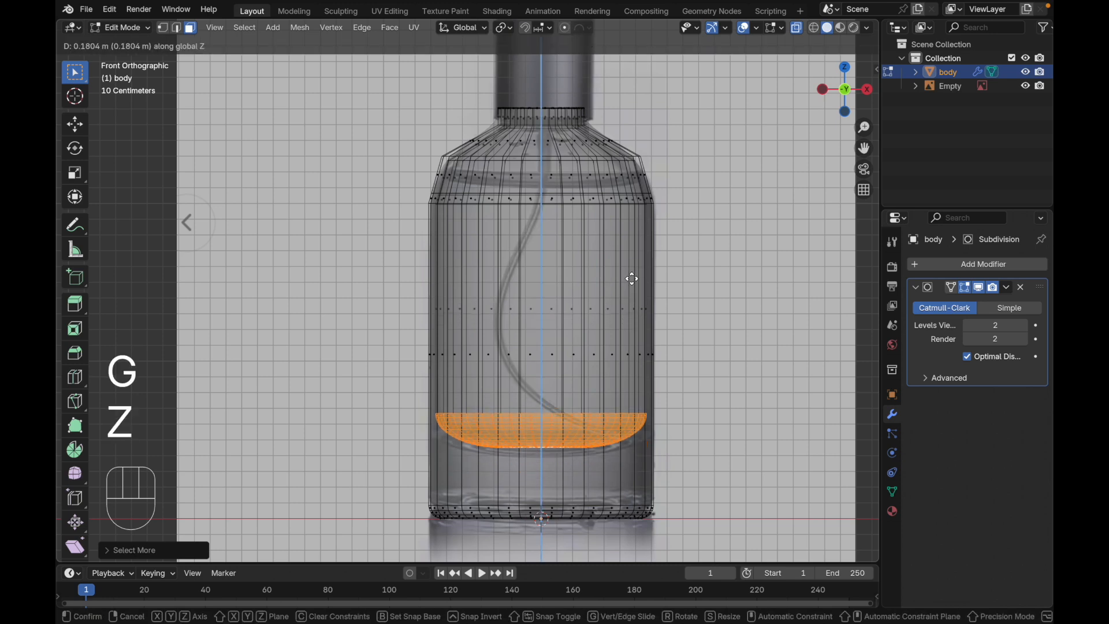
key(Escape)
- Select the bottle's outer bottom face and inset it about 0.07 m
middle_drag(632, 280, 606, 418)
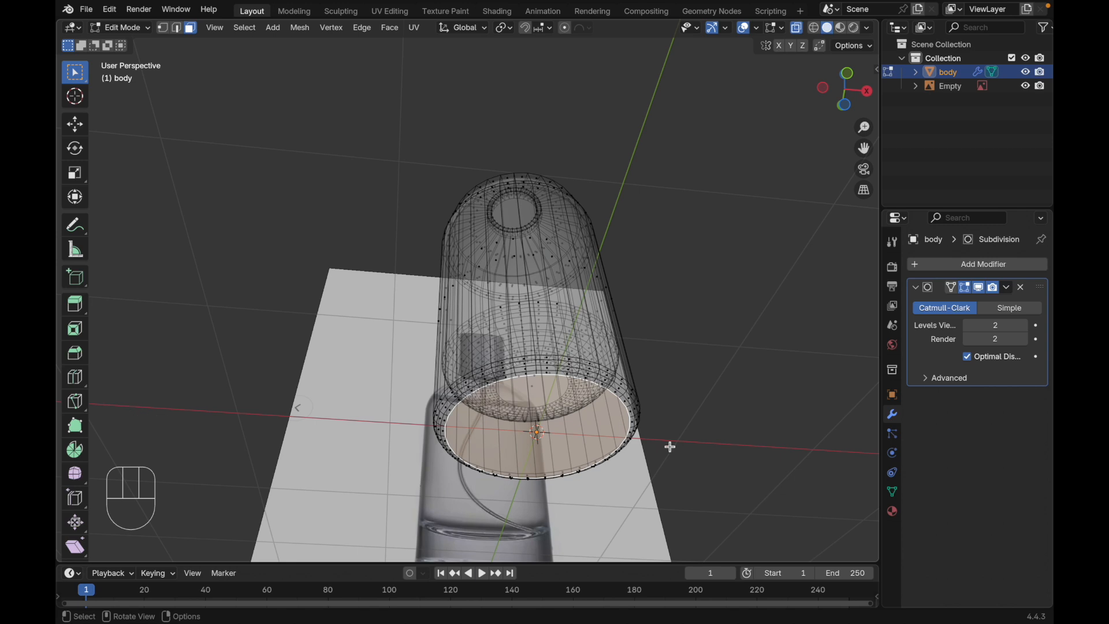
key(i)
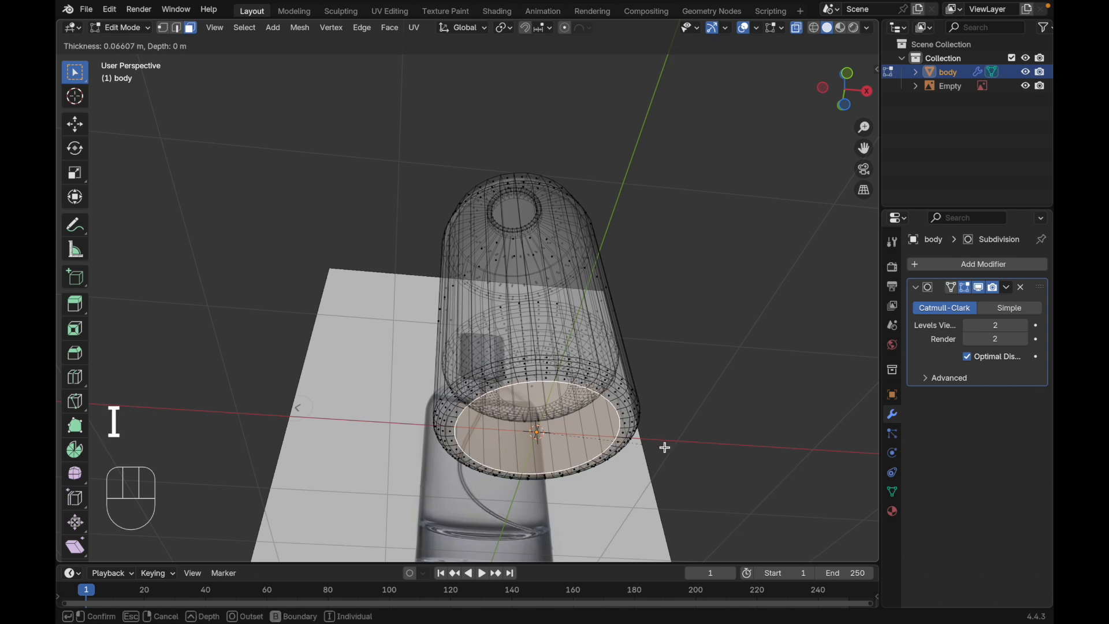
click(663, 448)
- In front view, raise the inset bottom face about 0.13 m along Z to form a recess under the bottle
key(KP_1)
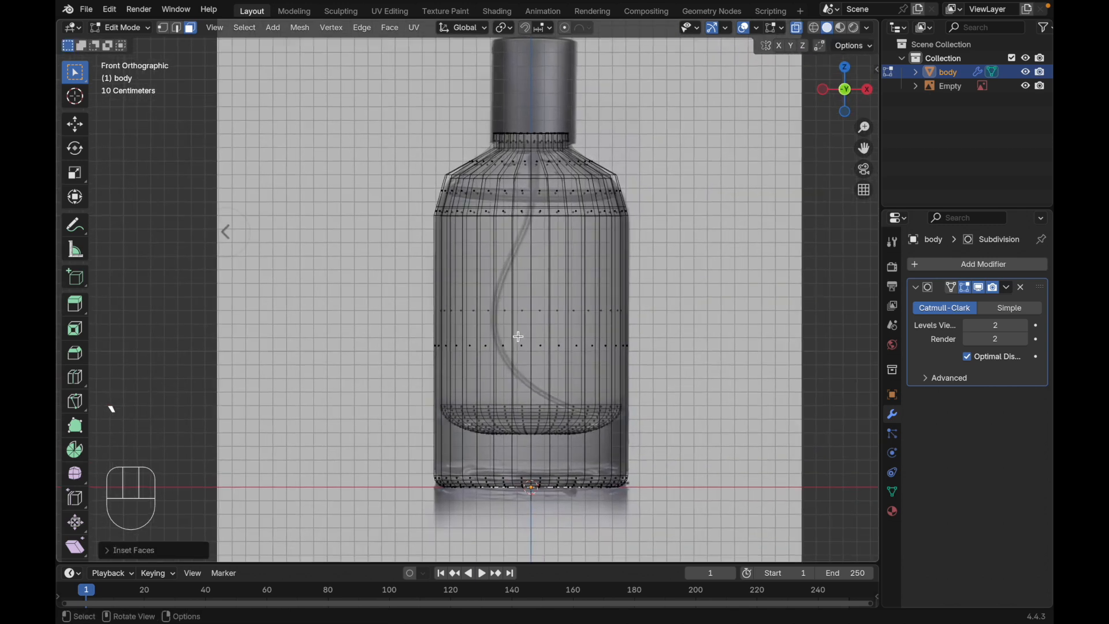
scroll(531, 375, up, 2)
shift+scroll(531, 375, down, 3)
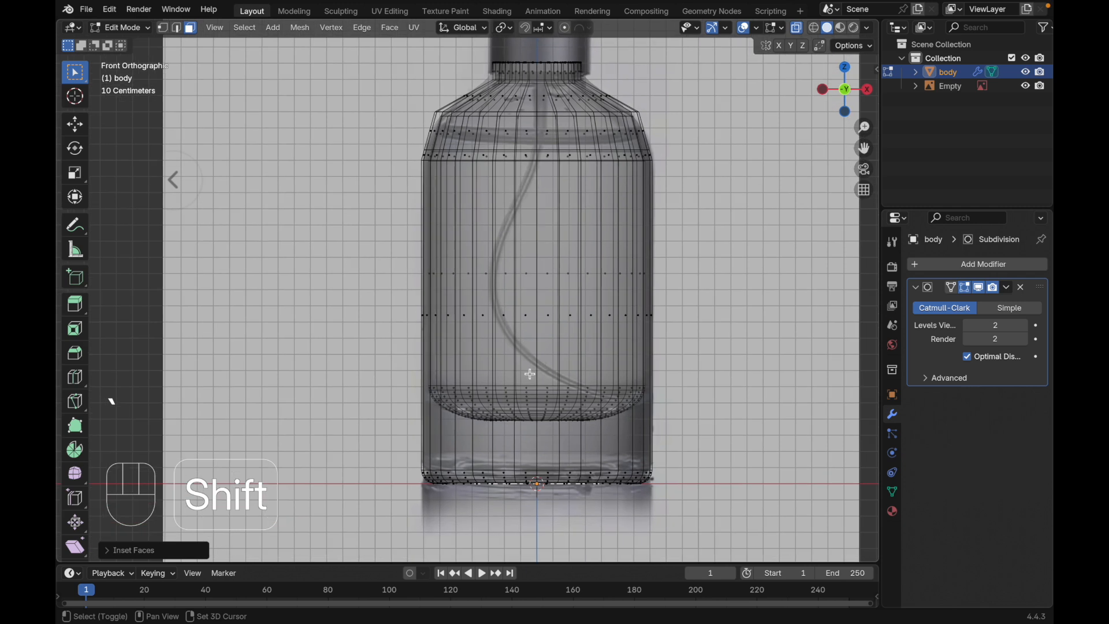
key(g)
key(z)
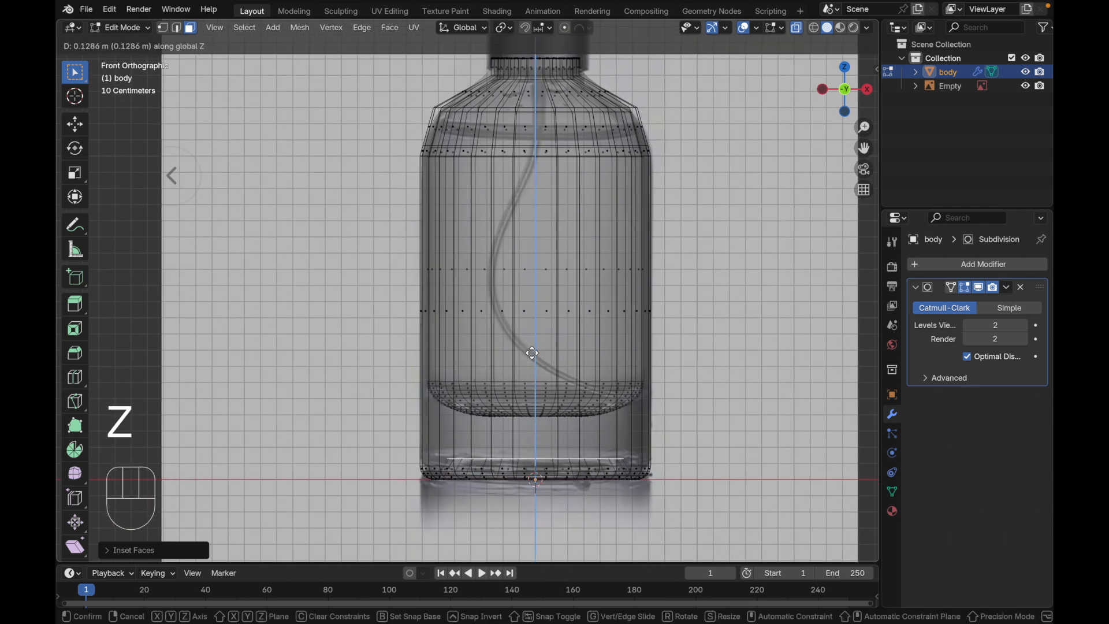
click(532, 351)
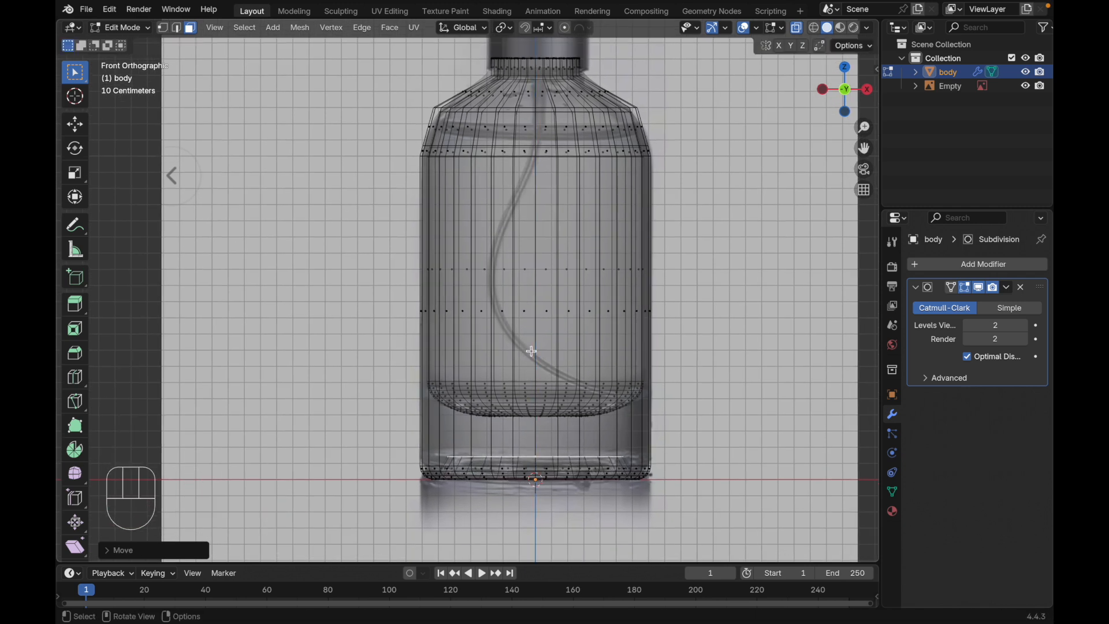
- Bevel the edges of the raised bottom face with three segments and an offset of about 0.065 m
key(ctrl)
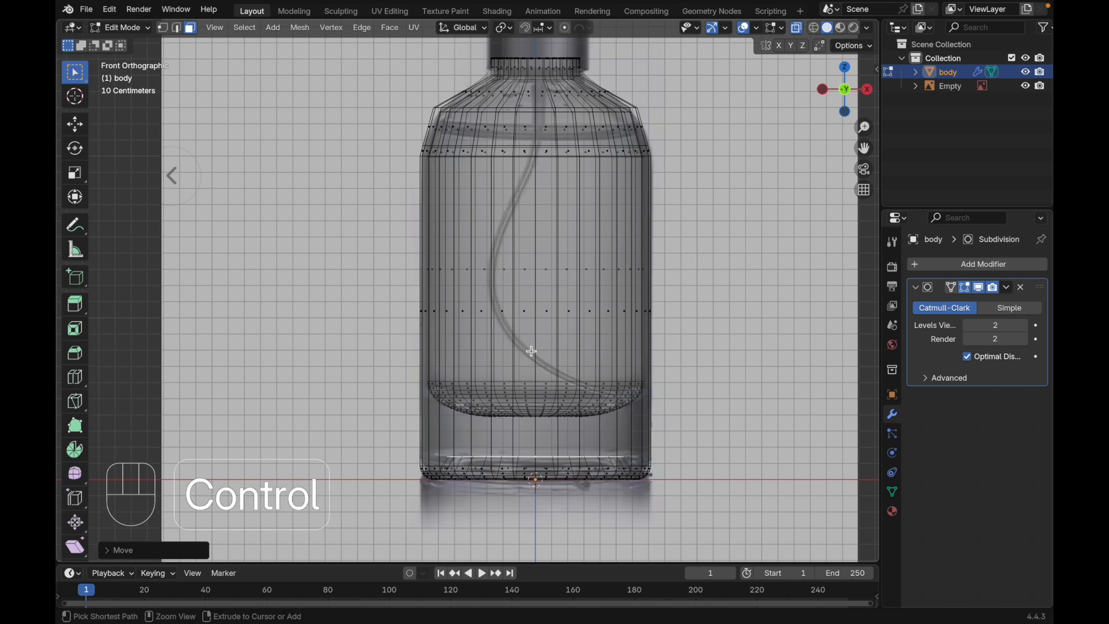
key(ctrl+b)
key(shift)
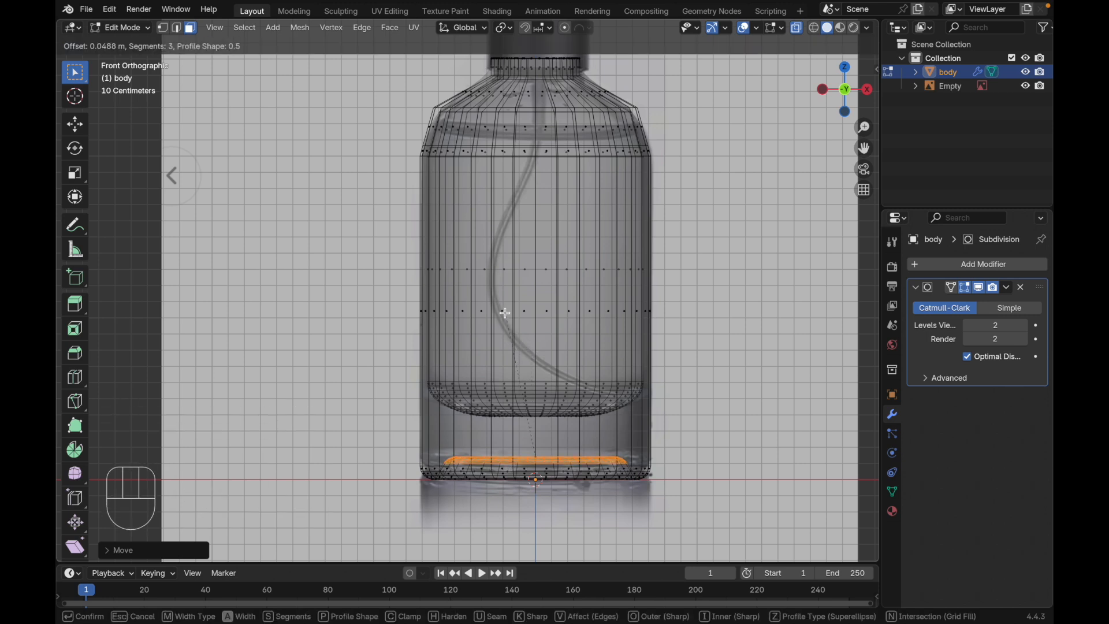
key(shift)
scroll(494, 295, up, 2)
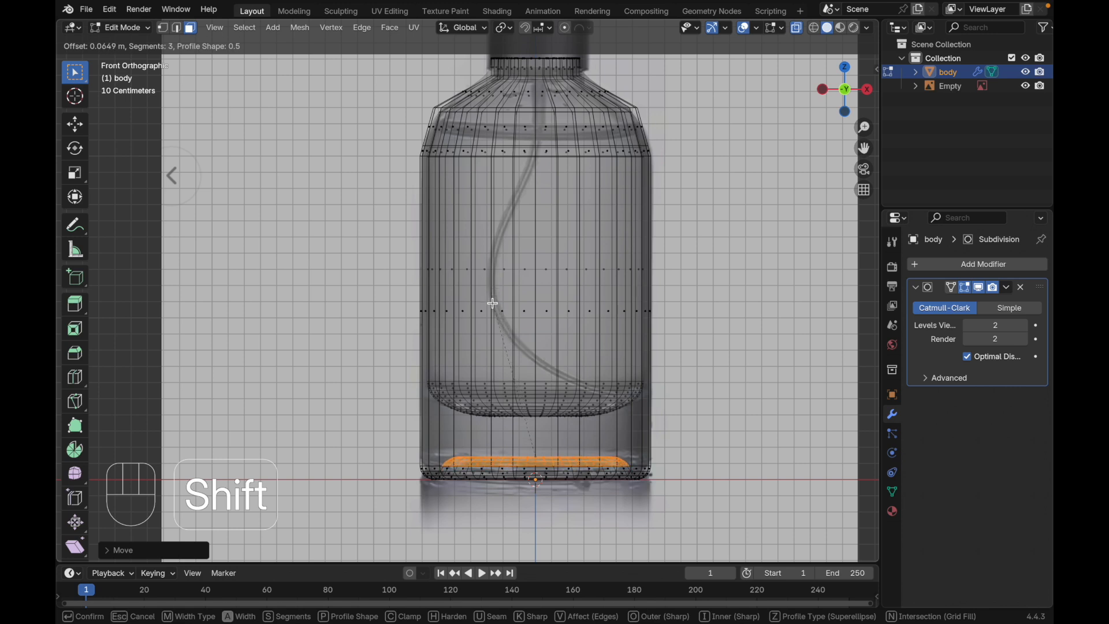
click(492, 302)
- Select the outer edge loop around the underside recess, bevel it slightly with three segments, and return to front view
scroll(493, 303, down, 10)
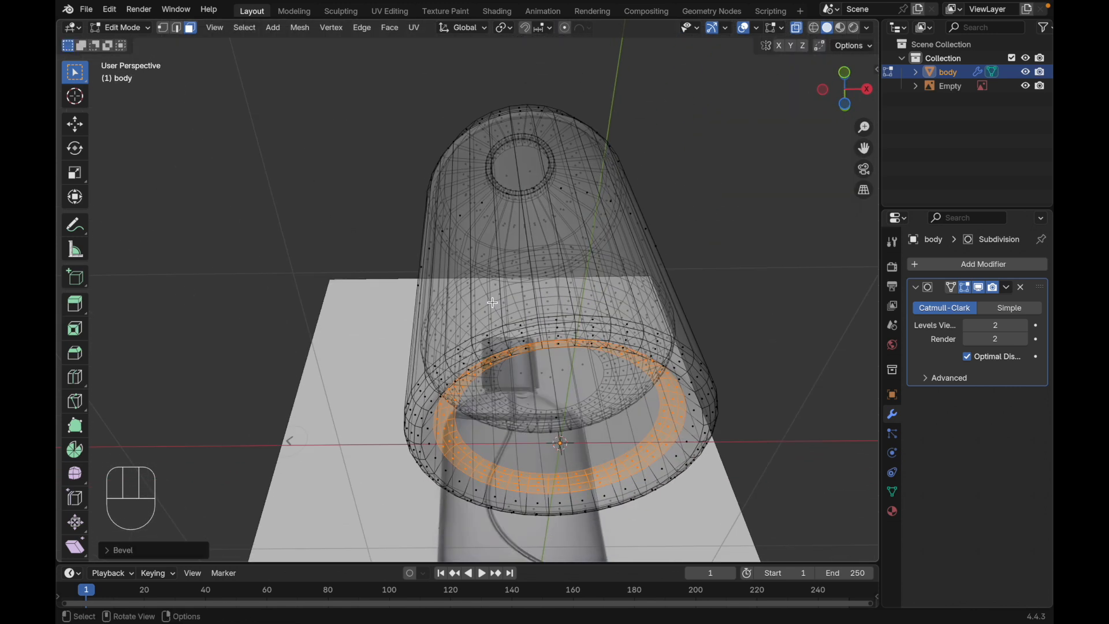
scroll(492, 303, down, 6)
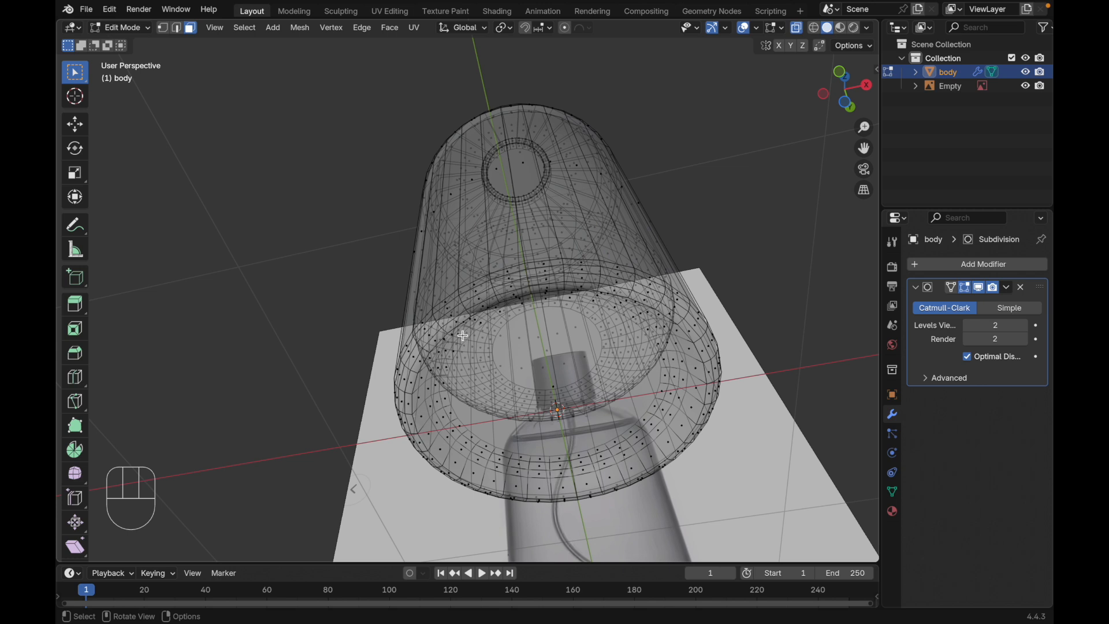
click(177, 28)
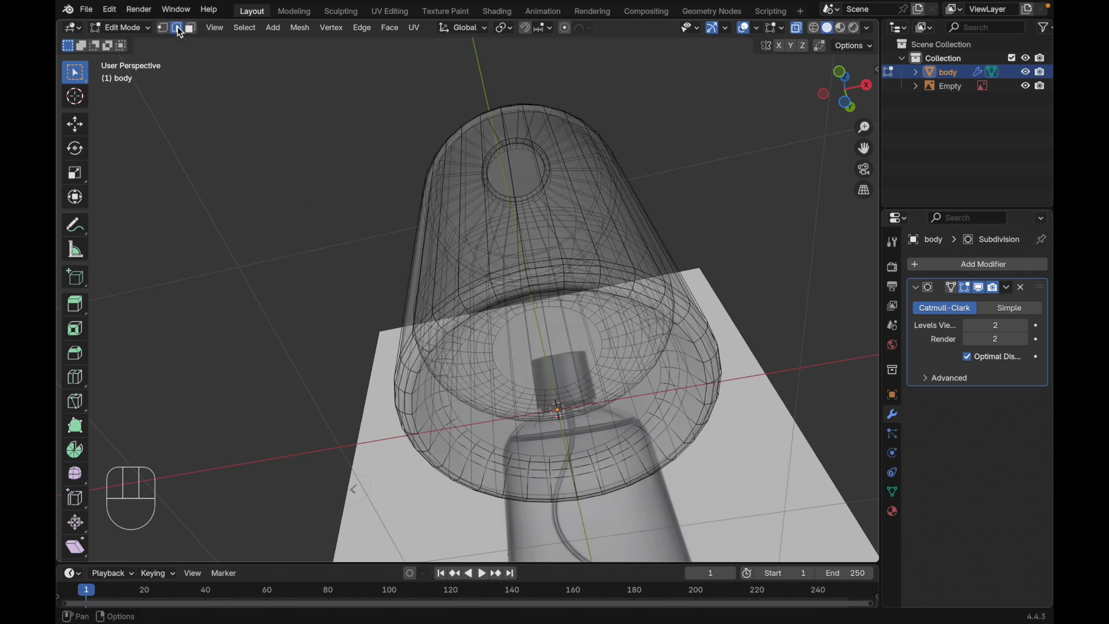
alt+click(416, 385)
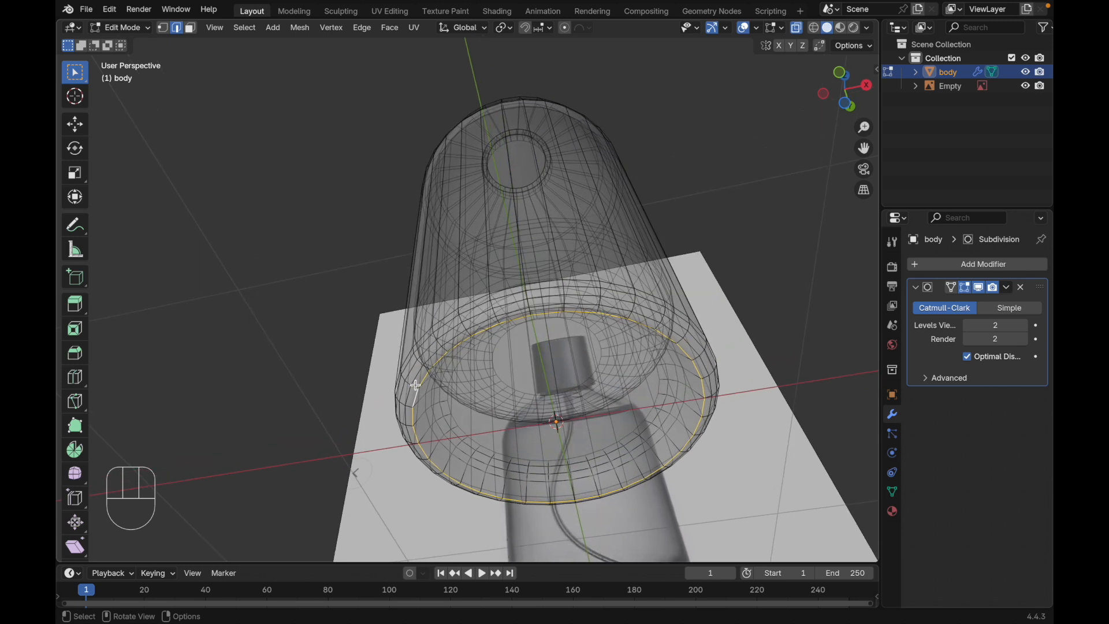
key(ctrl+b)
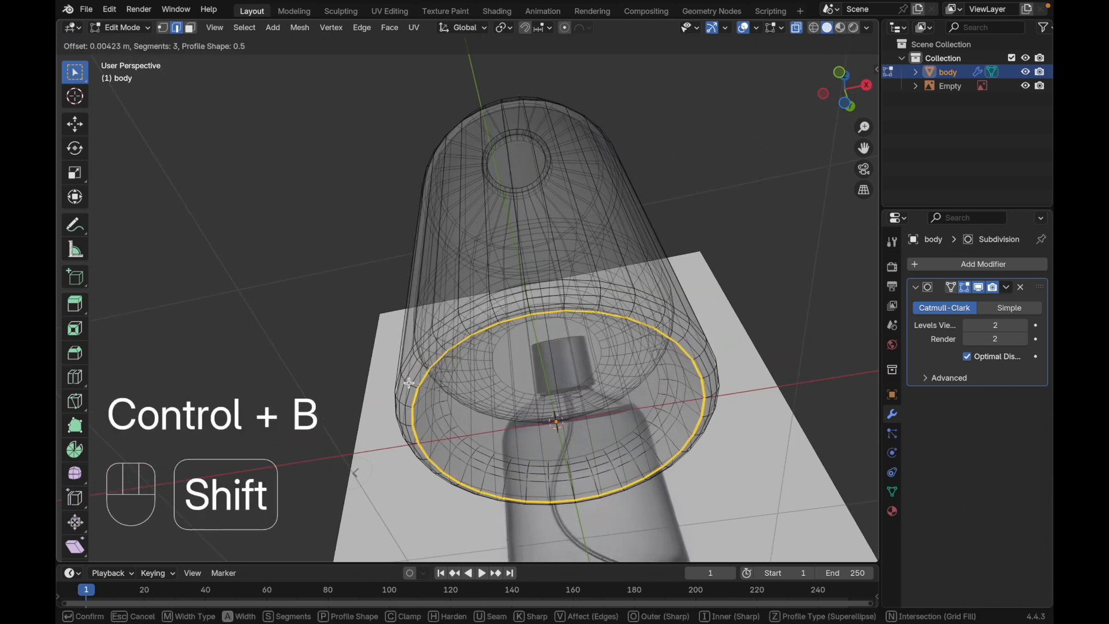
click(400, 380)
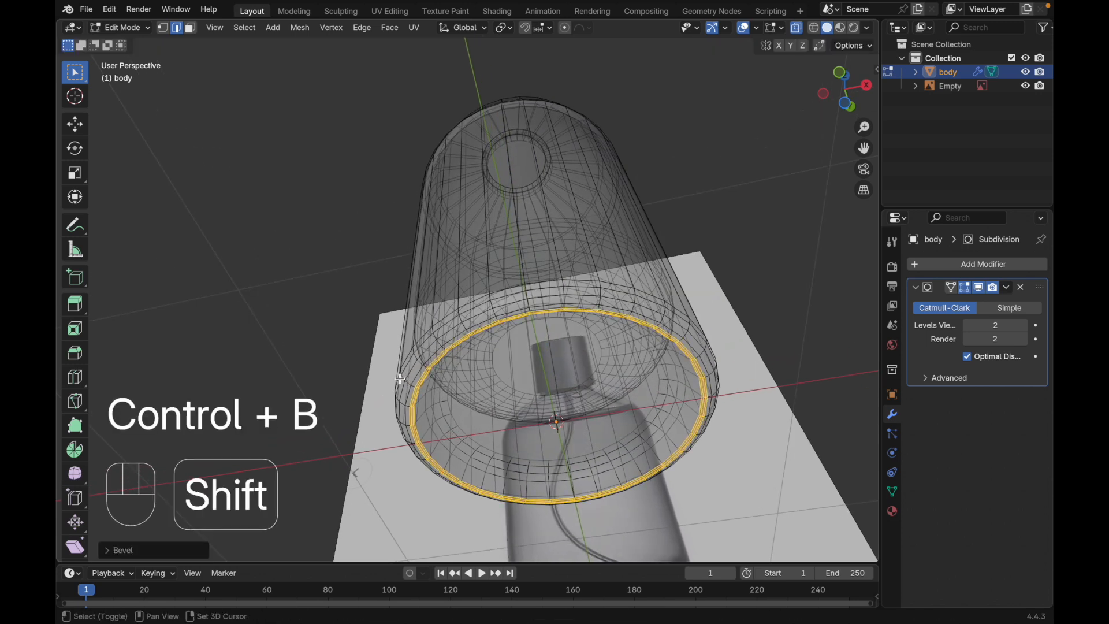
middle_drag(400, 380, 399, 378)
key(KP_1)
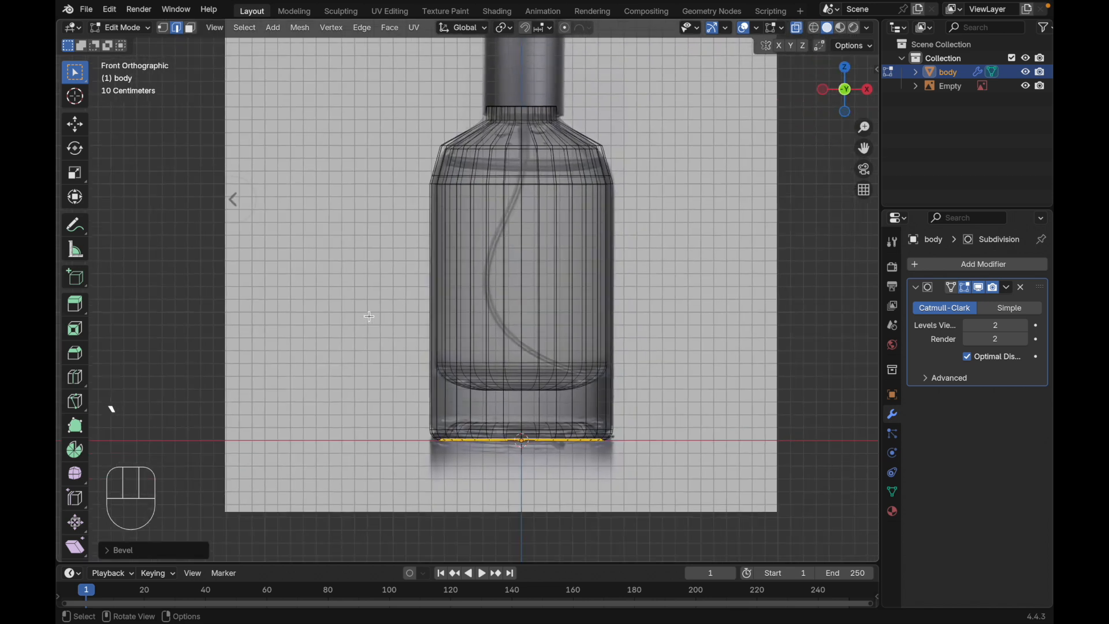
- Inspect the beveled recess and rim from underneath the bottle, and return to front view
middle_drag(553, 317, 615, 181)
key(alt+z)
key(alt+z)
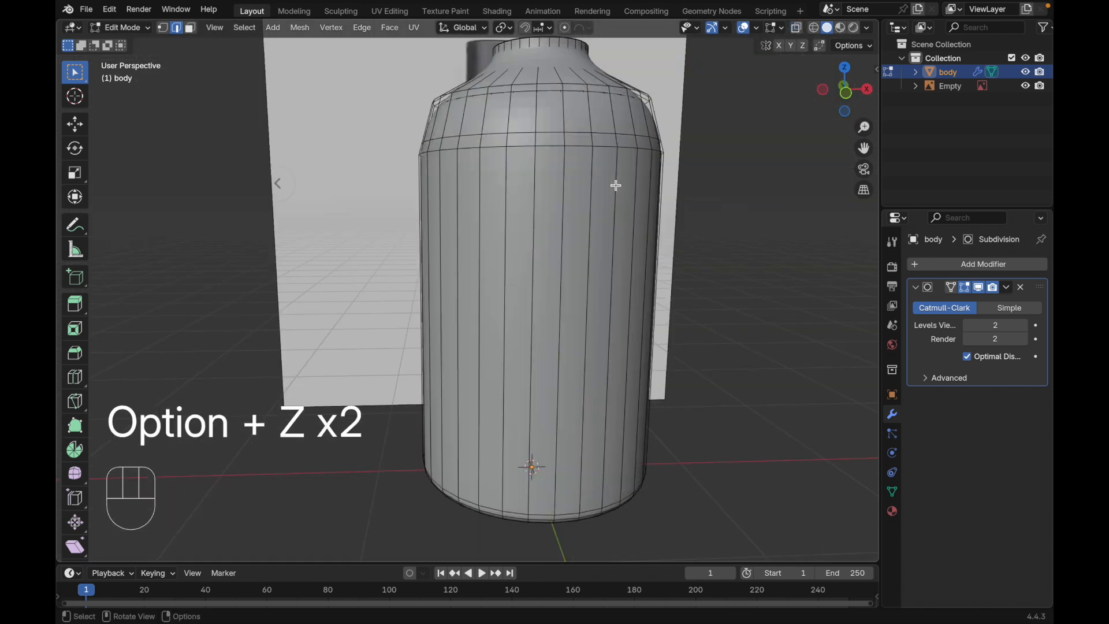
scroll(616, 186, down, 10)
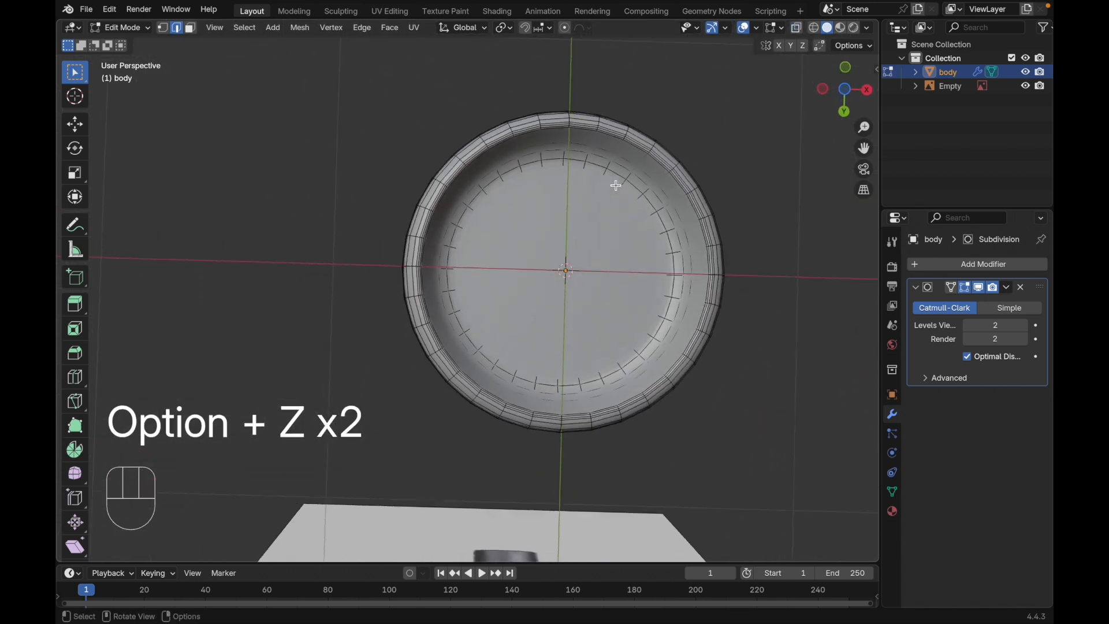
scroll(616, 185, down, 5)
scroll(616, 185, up, 15)
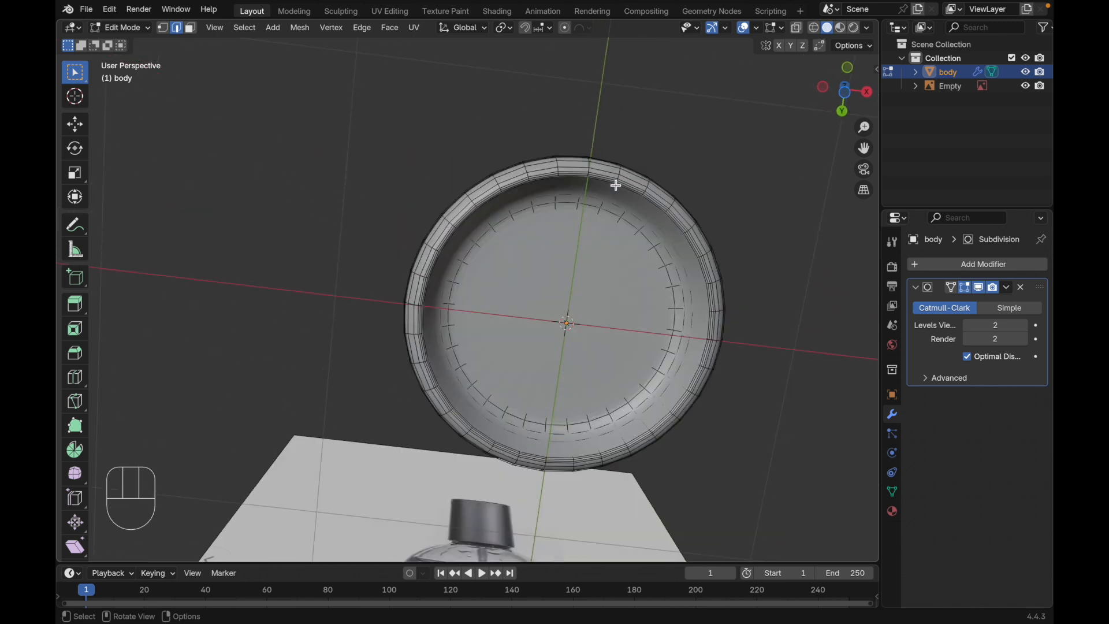
key(KP_1)
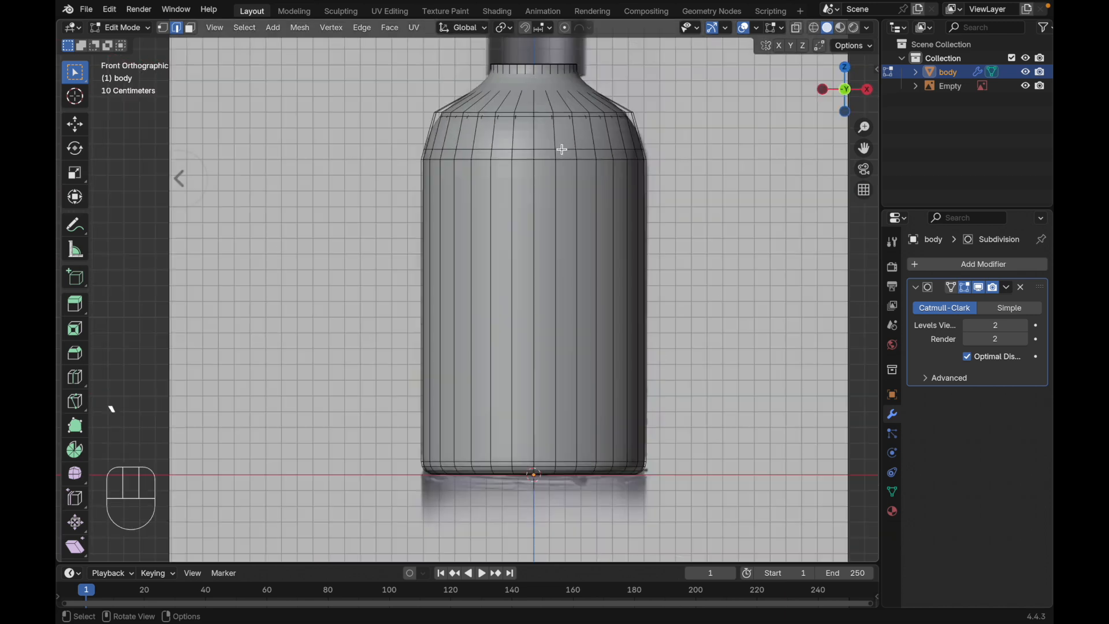
- Apply smooth shading to the bottle body in Object Mode and save the file
key(Tab)
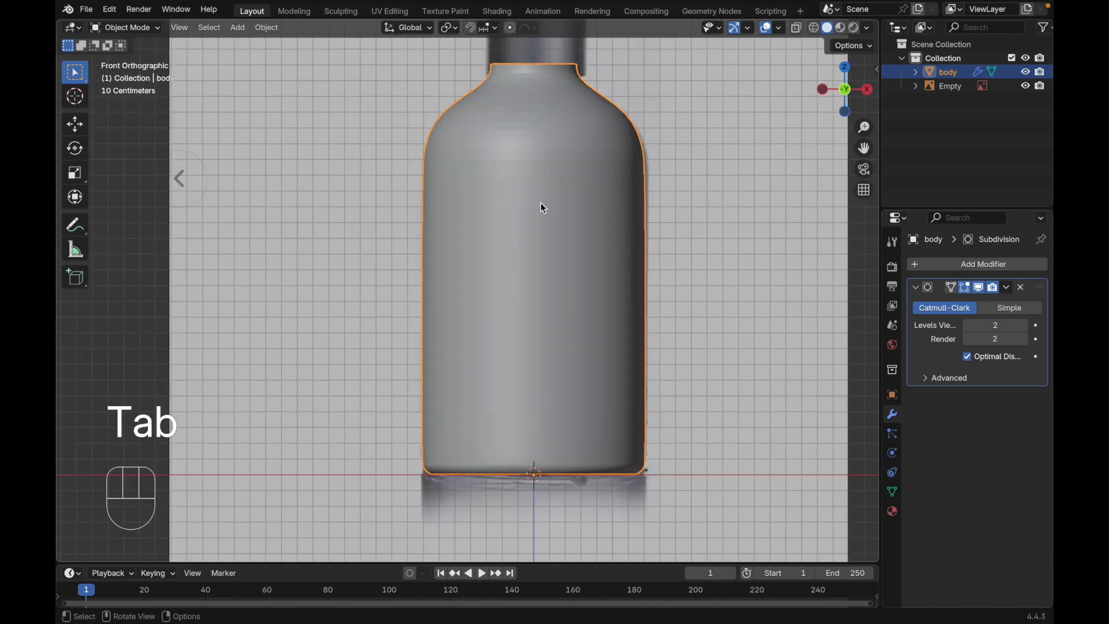
right_click(541, 204)
click(501, 175)
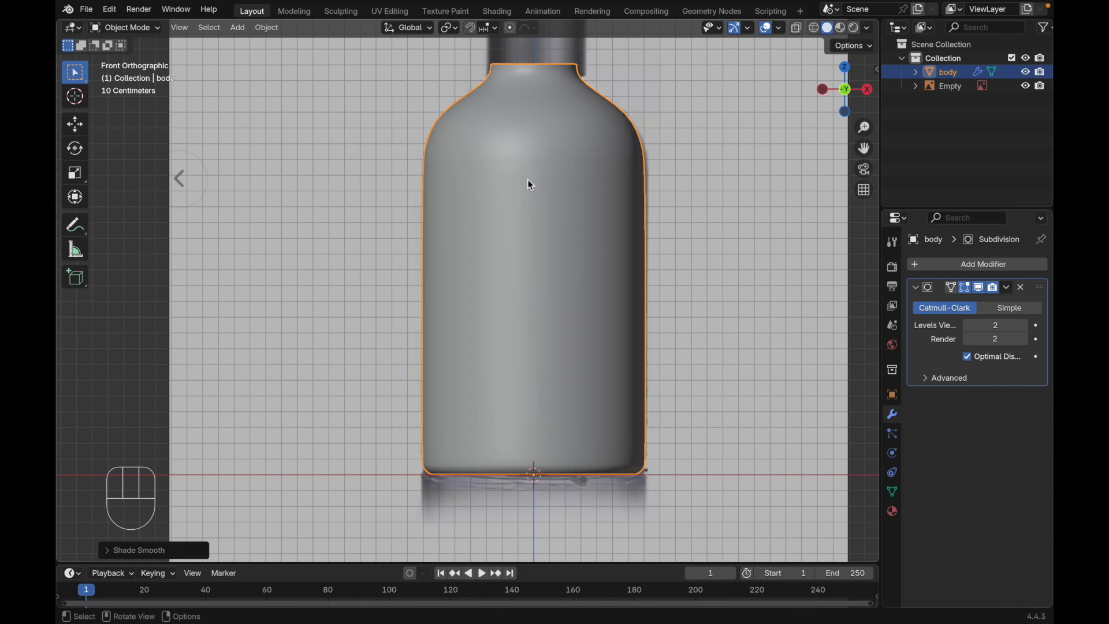
scroll(530, 182, down, 3)
shift+middle_drag(532, 185, 532, 185)
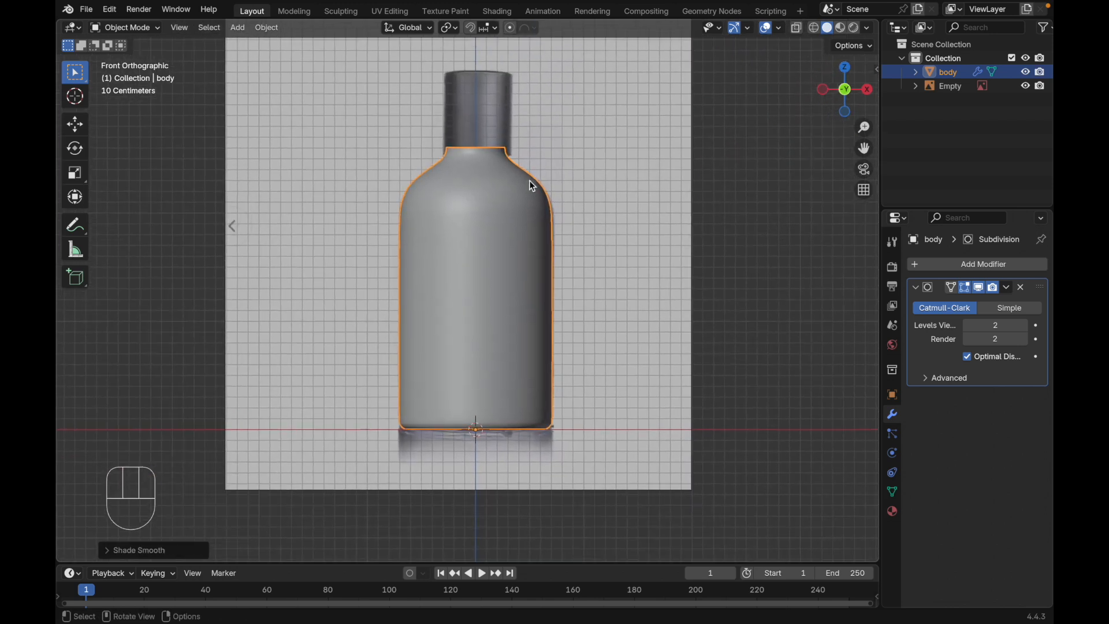
key(super+s)
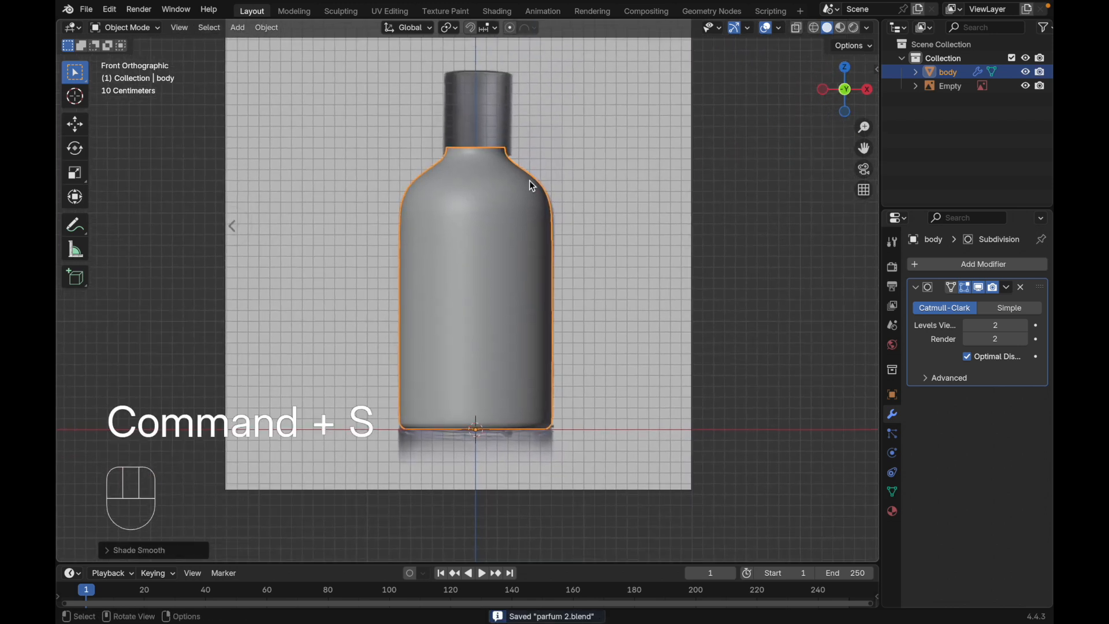
- Duplicate the bottle body in place, hide the copy and reselect the original body
key(alt+z)
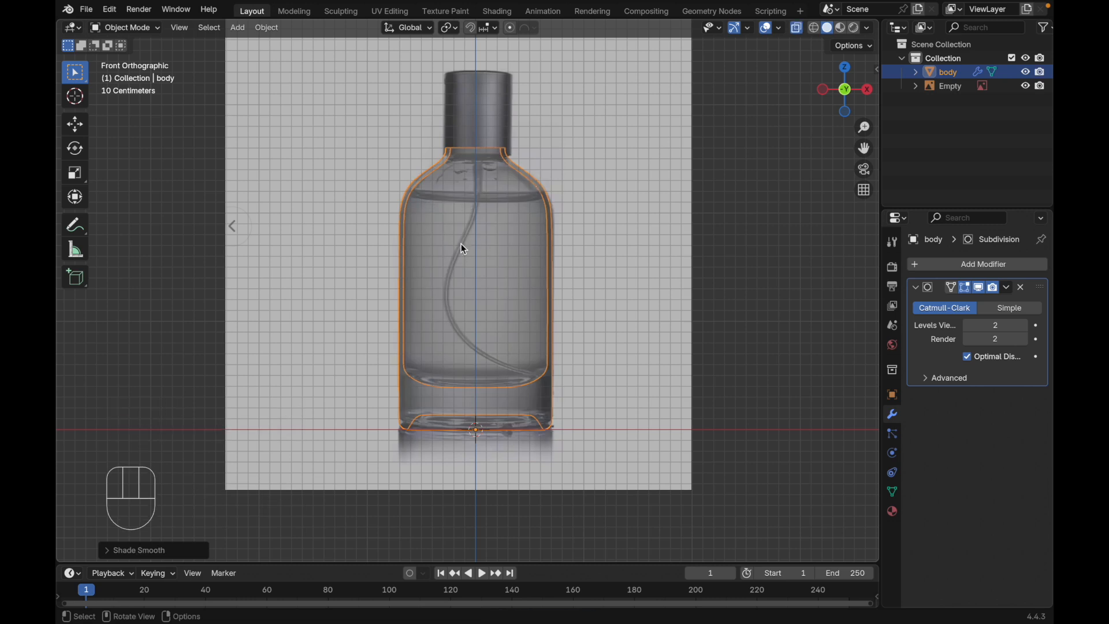
key(shift+d)
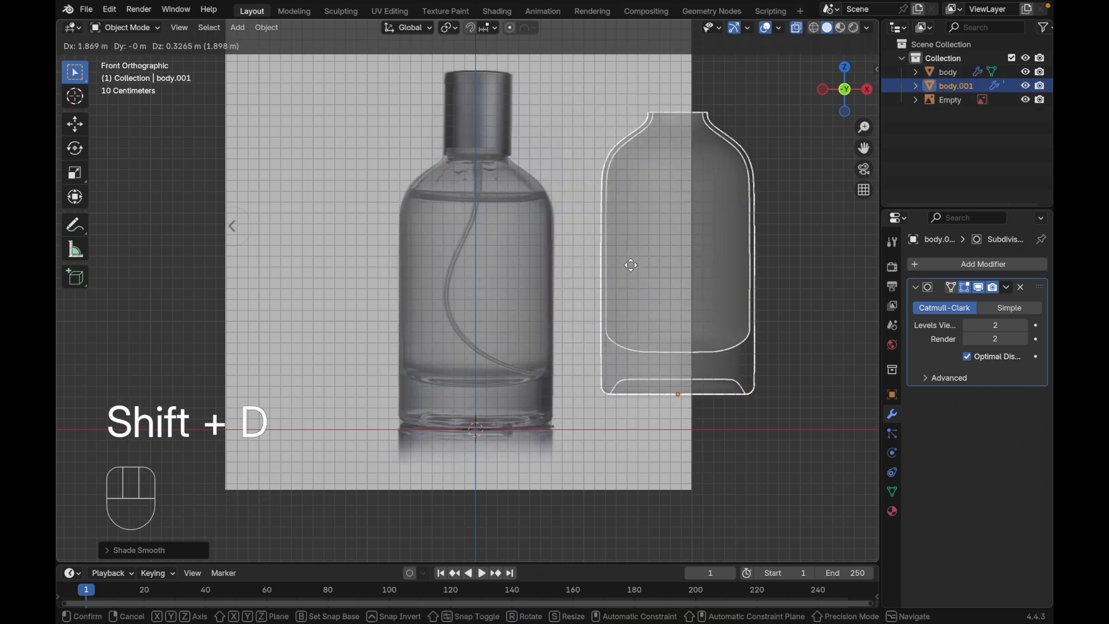
key(Escape)
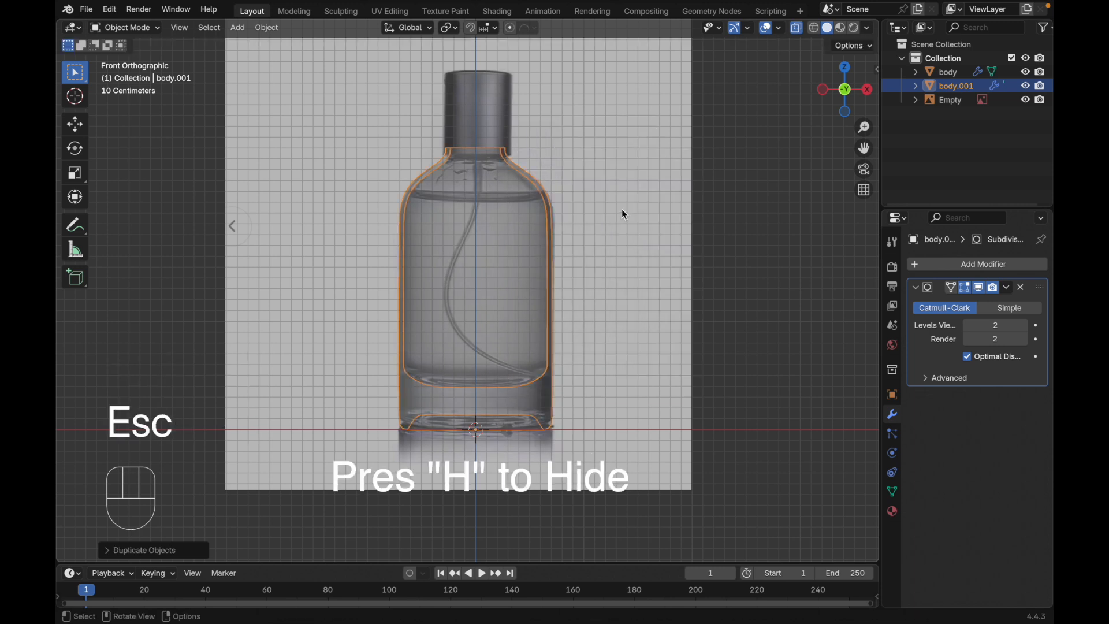
key(h)
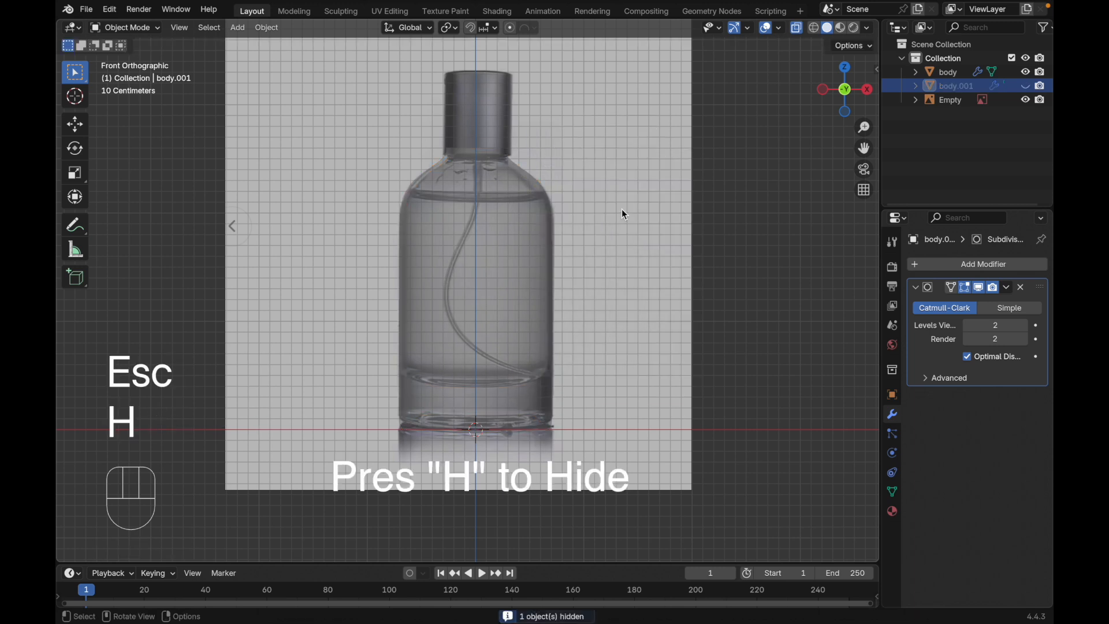
click(529, 223)
key(g)
key(Escape)
key(alt+z)
key(g)
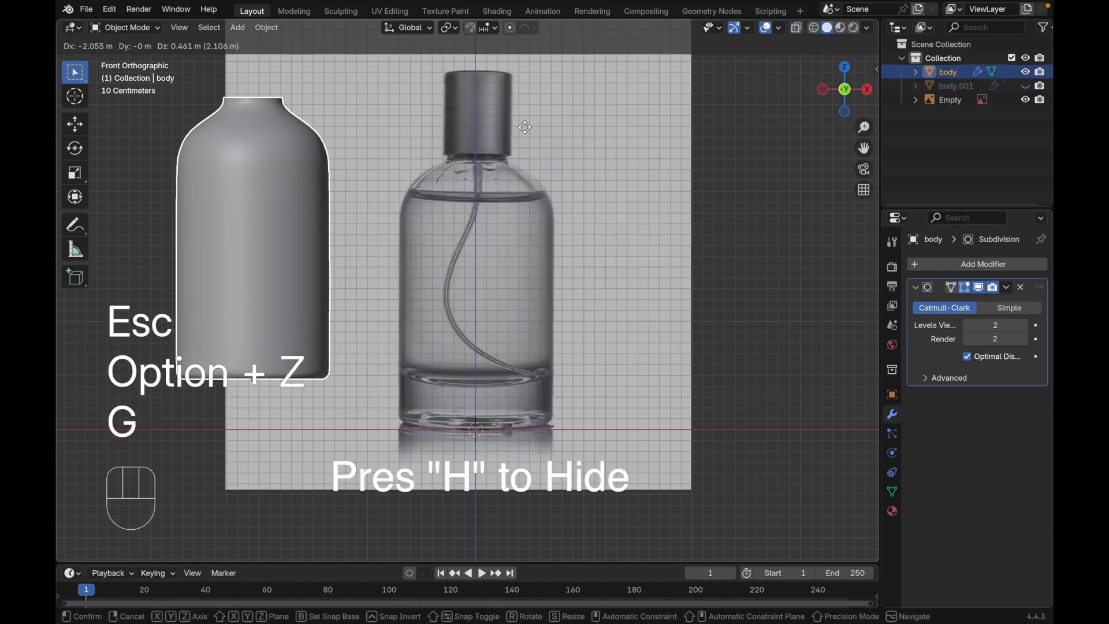
key(Escape)
- Put the original body in Edit Mode and bring the inside of its neck opening into view from above
scroll(601, 165, up, 2)
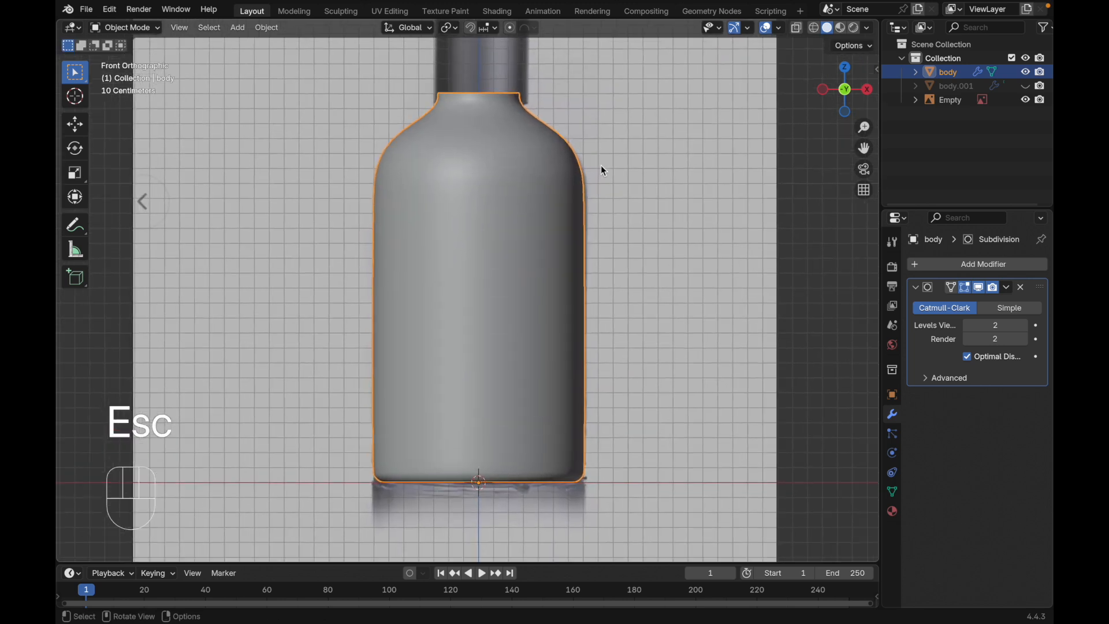
scroll(600, 167, down, 2)
key(Tab)
scroll(567, 142, up, 2)
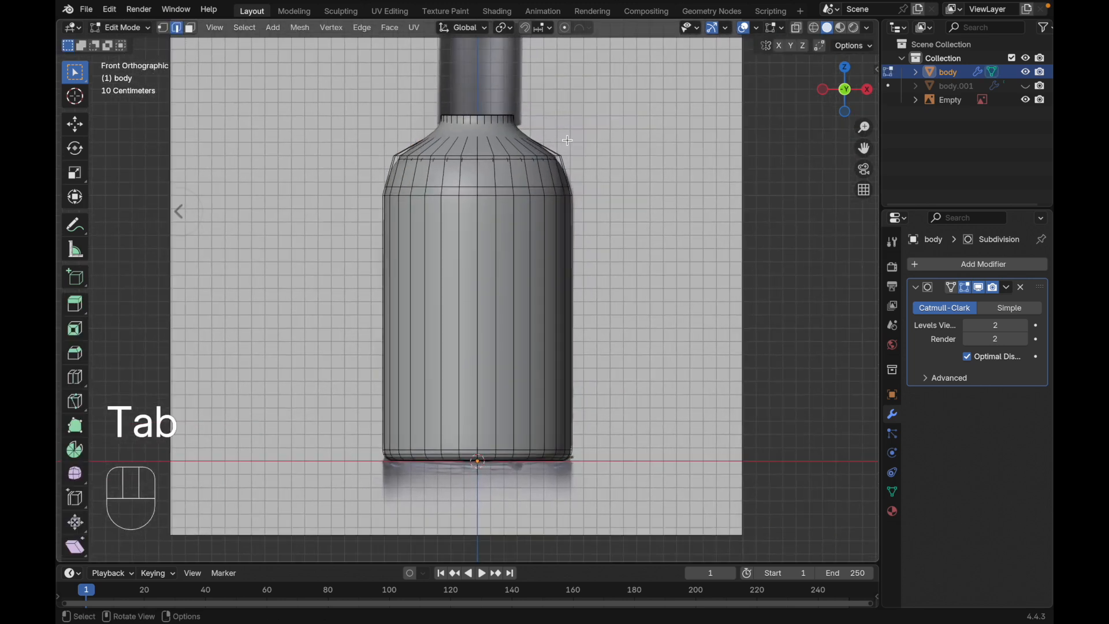
key(alt+z)
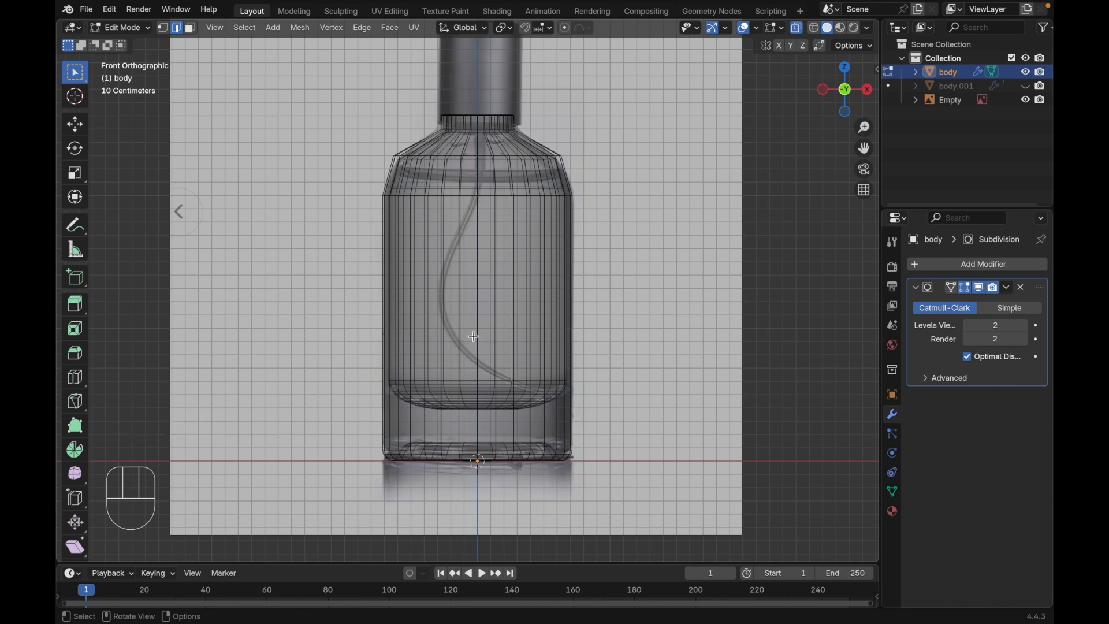
shift+scroll(459, 323, up, 5)
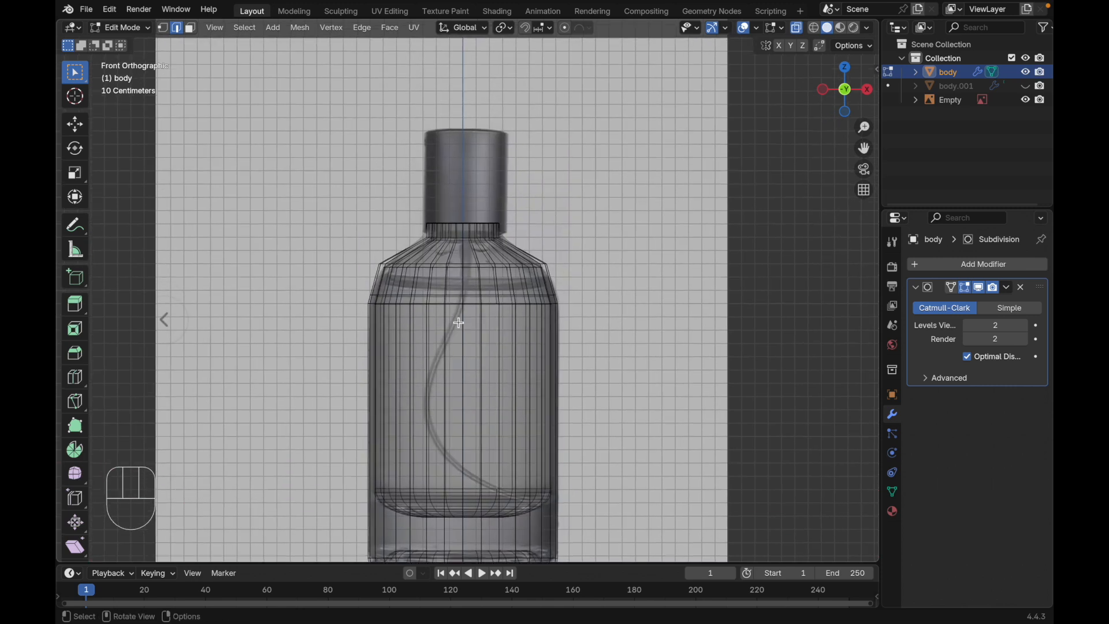
key(grave)
key(alt+z)
scroll(422, 281, up, 8)
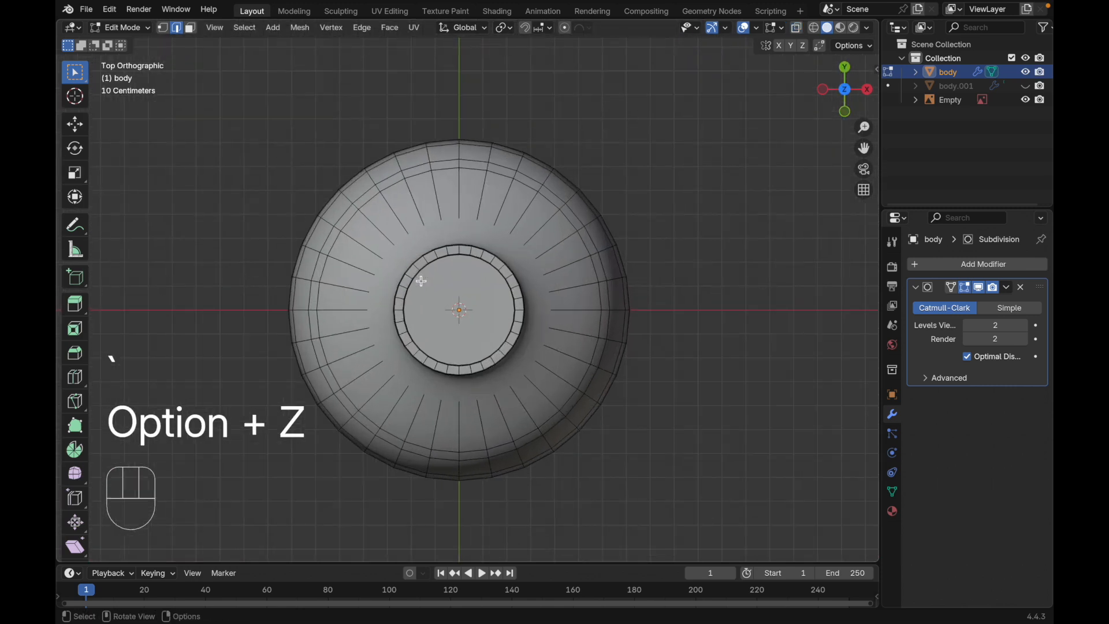
scroll(422, 281, down, 5)
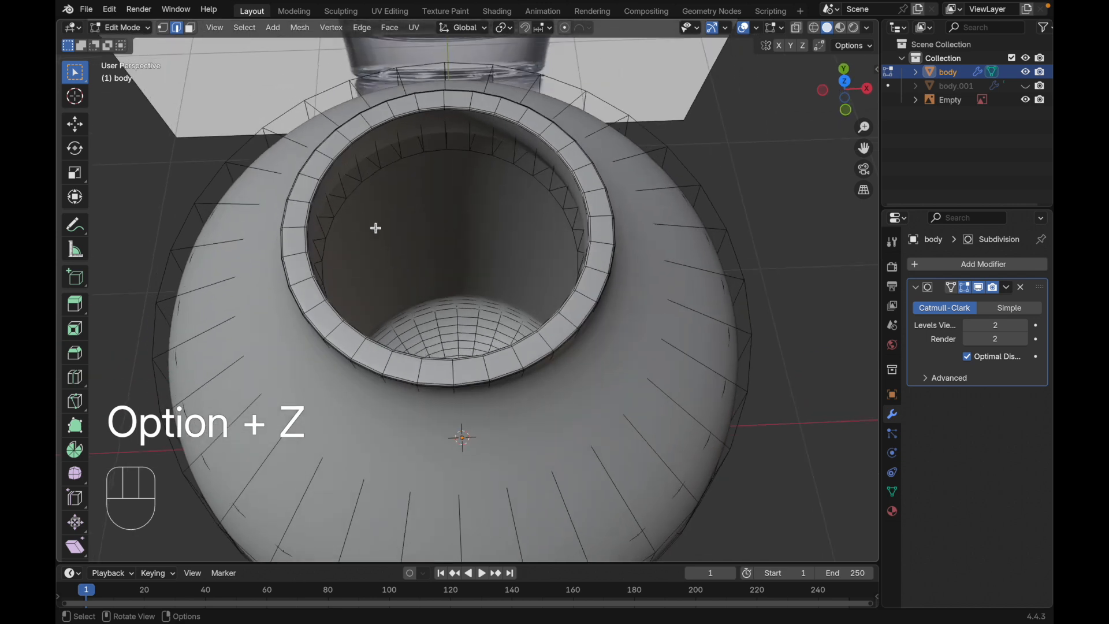
scroll(369, 221, down, 4)
scroll(368, 220, right, 3)
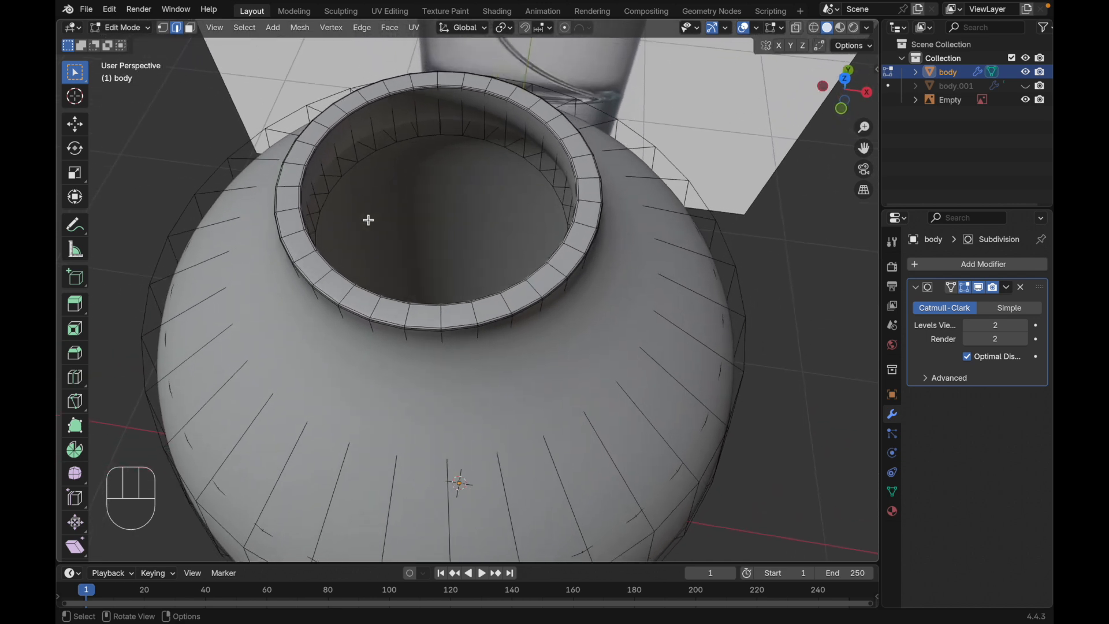
- Select the inner edge loop at the base of the neck and delete its vertices to detach the inner shell
alt+click(367, 156)
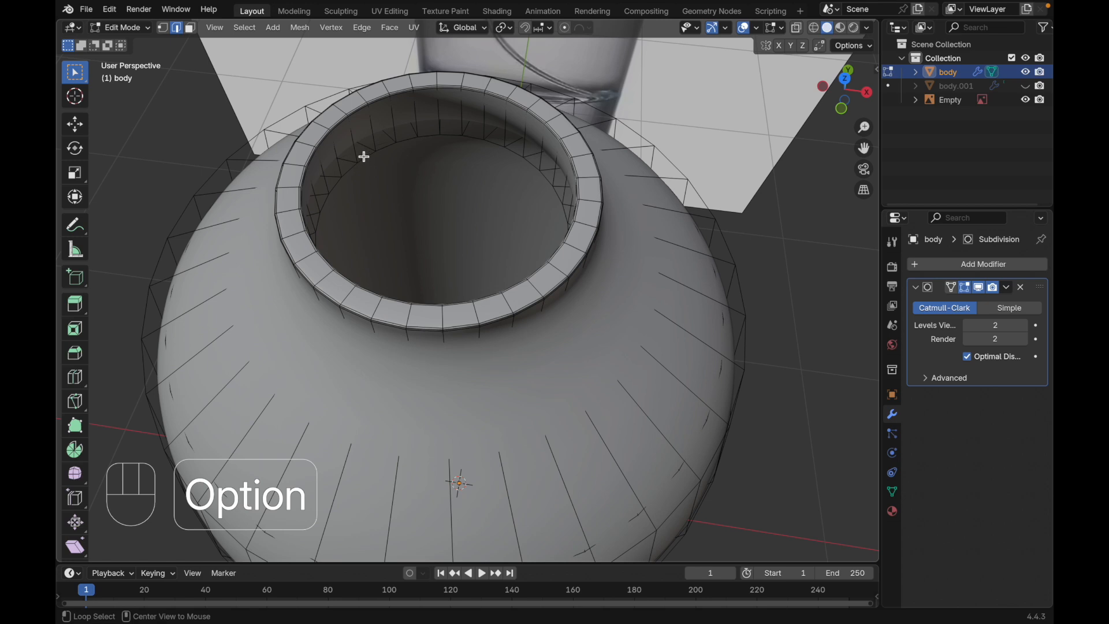
alt+click(365, 156)
key(alt+z)
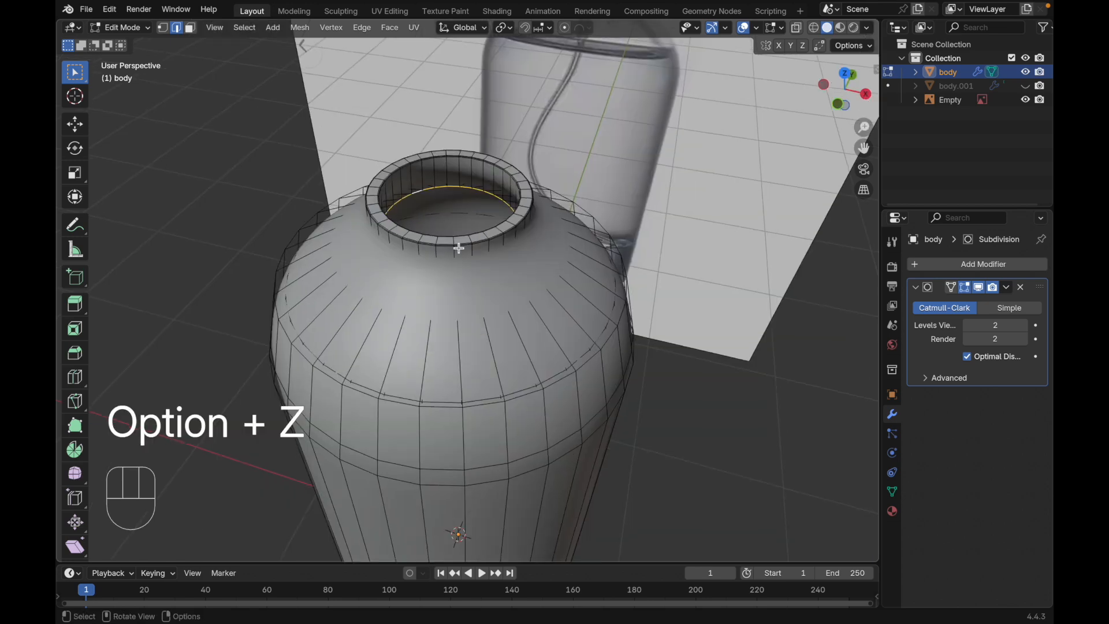
scroll(458, 247, up, 5)
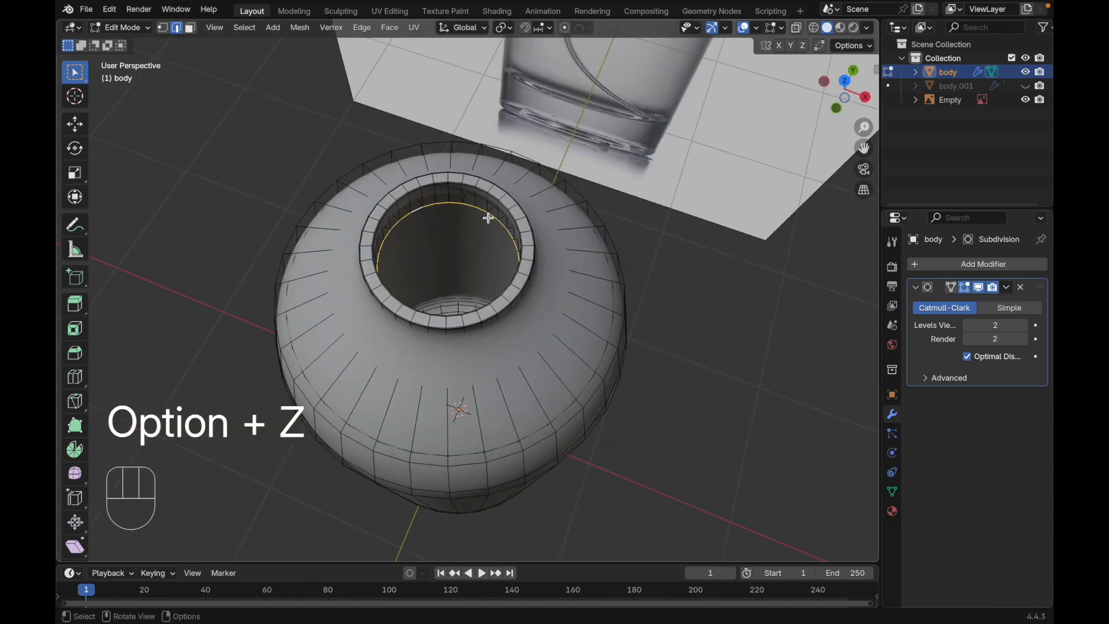
key(x)
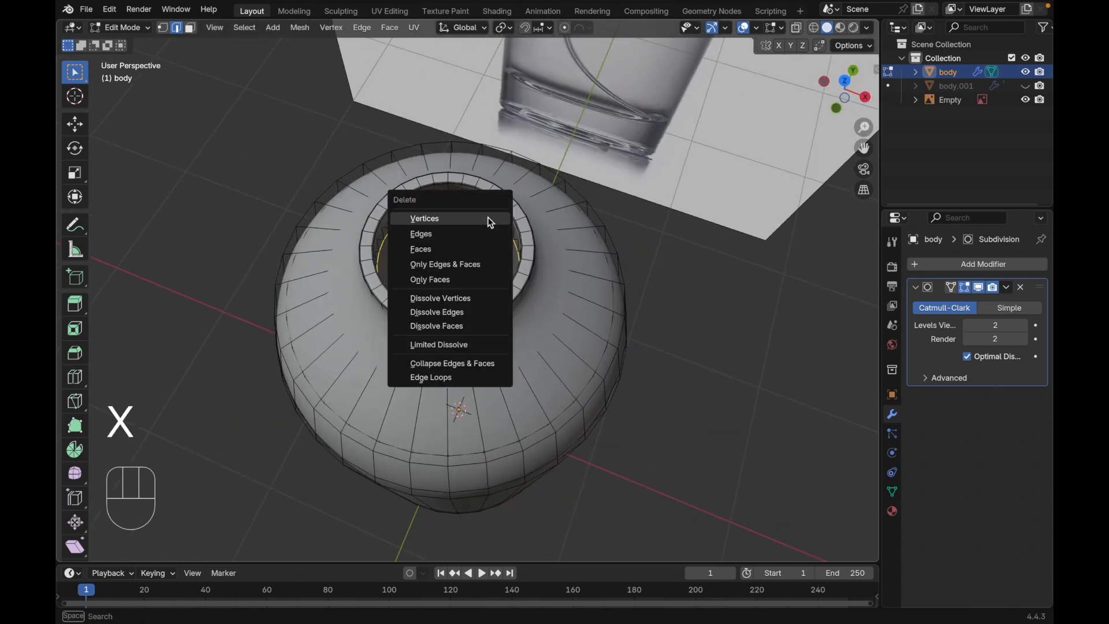
click(490, 223)
- Select the whole connected outer shell with the neck rim and delete its vertices, keeping only the inner shell
scroll(490, 221, down, 5)
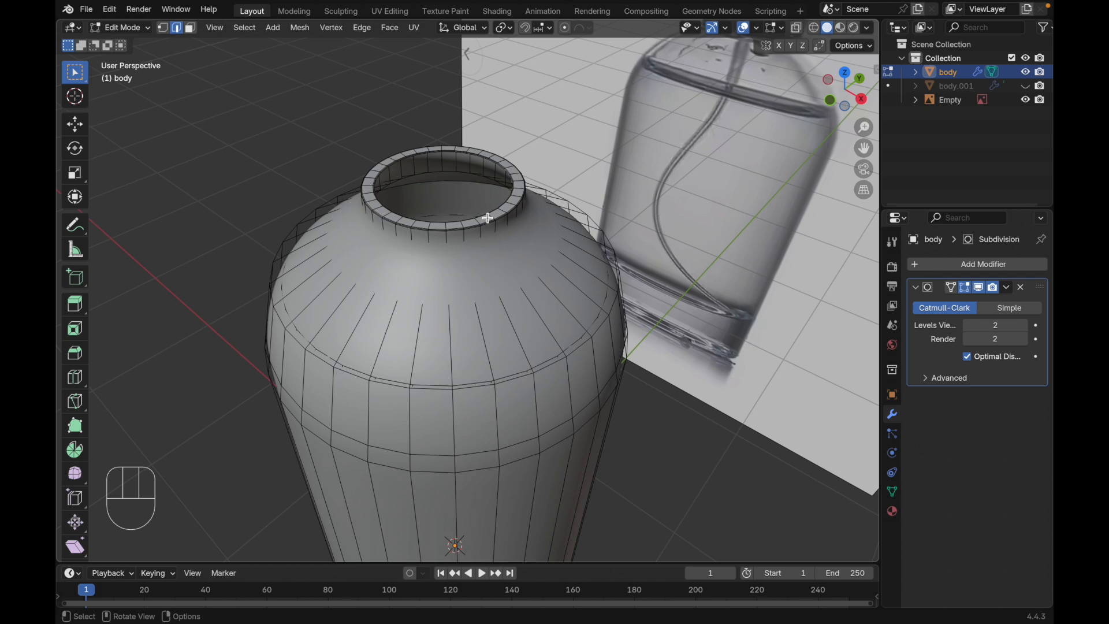
key(alt+z)
scroll(384, 201, down, 5)
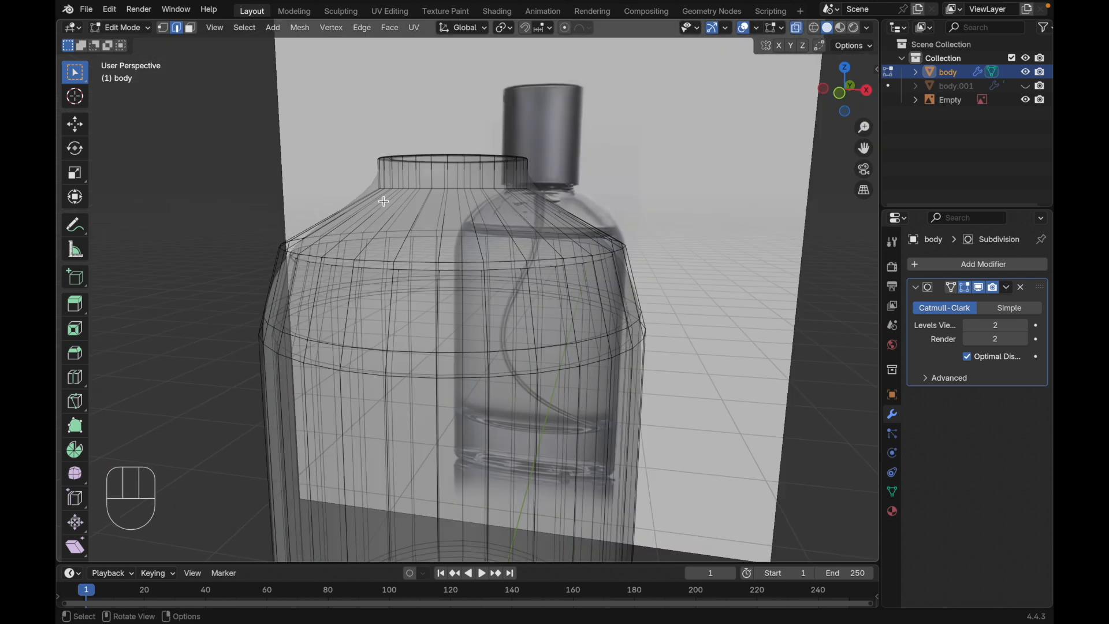
scroll(384, 201, up, 5)
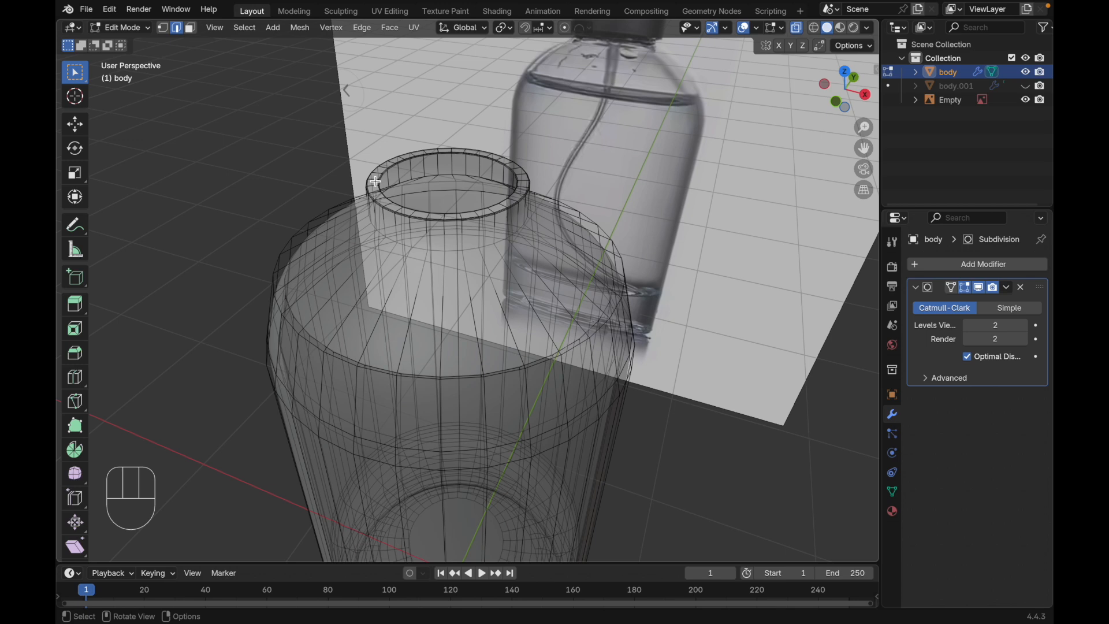
key(ctrl+l)
key(super+z)
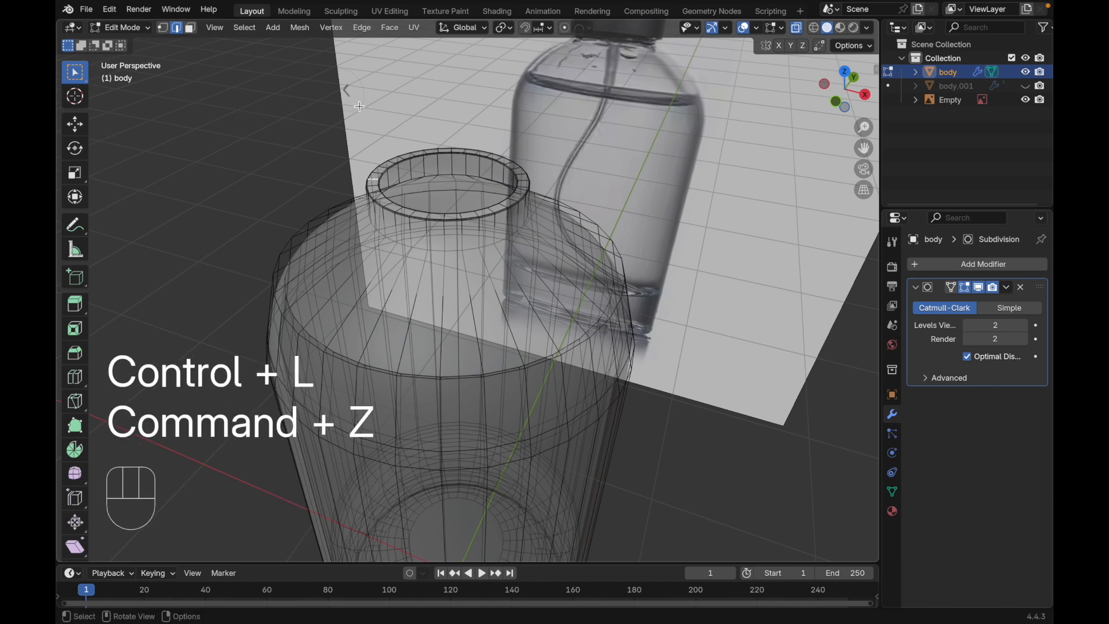
key(ctrl+l)
scroll(359, 107, down, 3)
key(x)
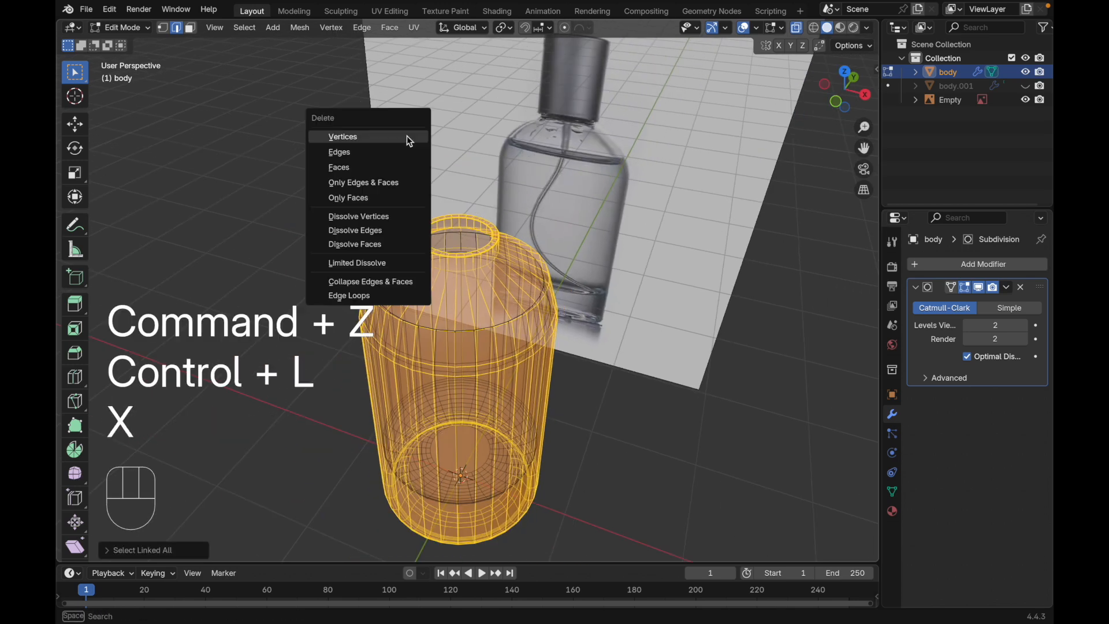
click(407, 137)
- Extrude the open top edge loop of the inner shell, scale it inward, and fill the remaining hole with a face
key(grave)
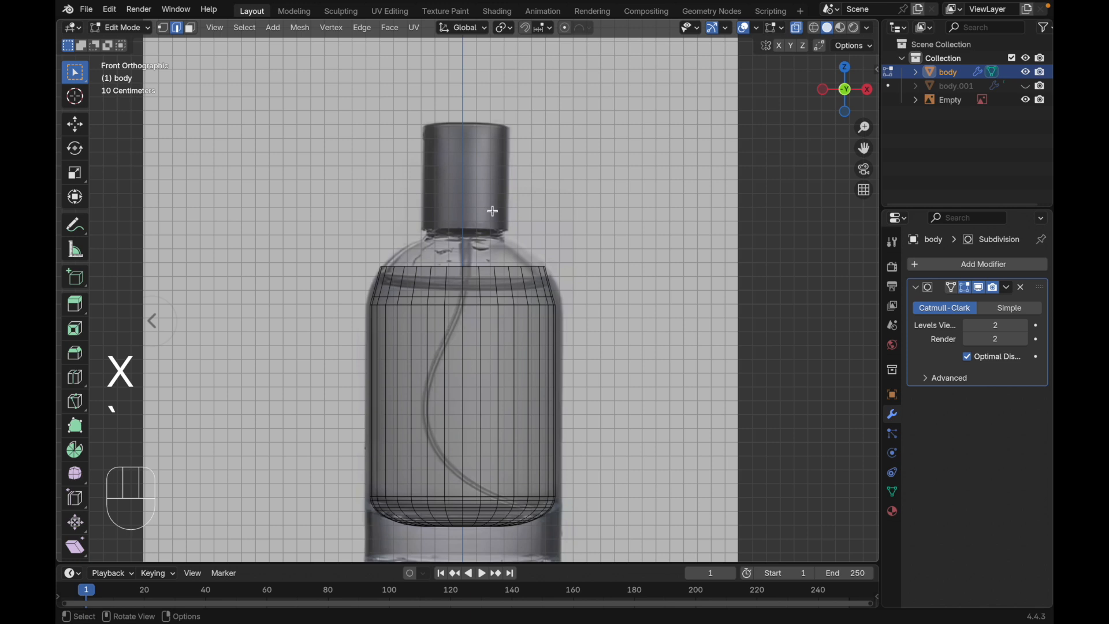
scroll(491, 259, up, 2)
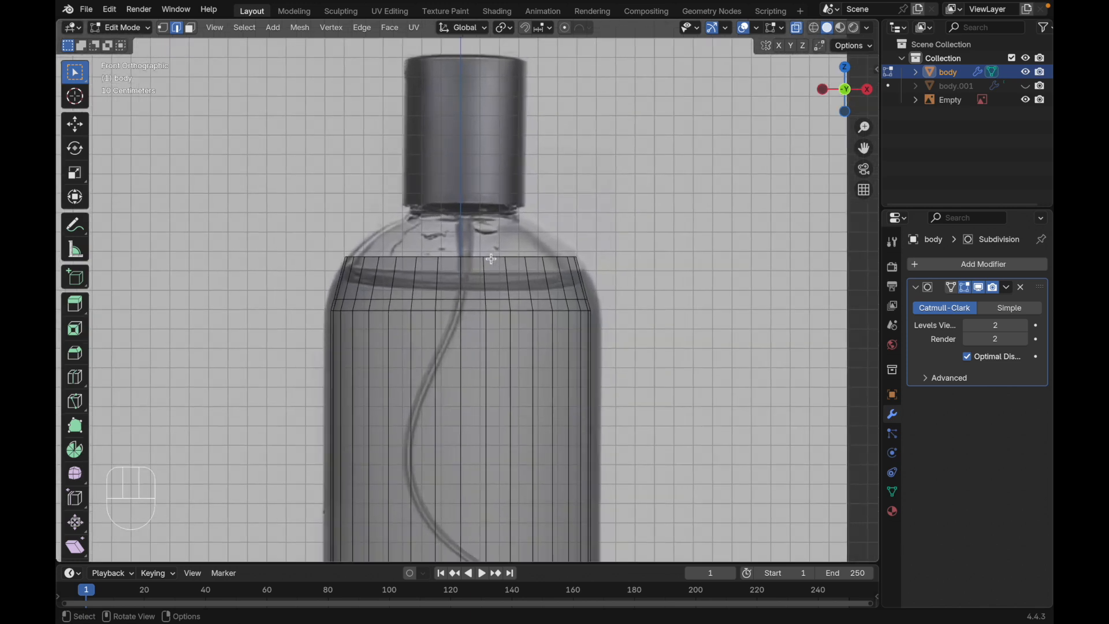
alt+click(436, 256)
middle_drag(518, 253, 595, 294)
key(e)
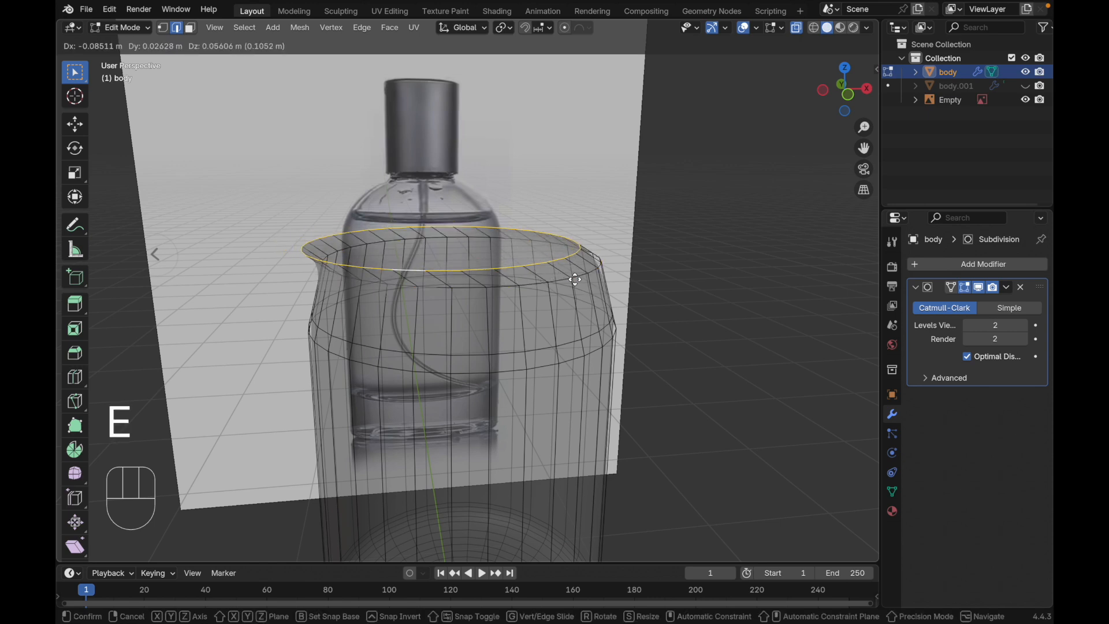
key(s)
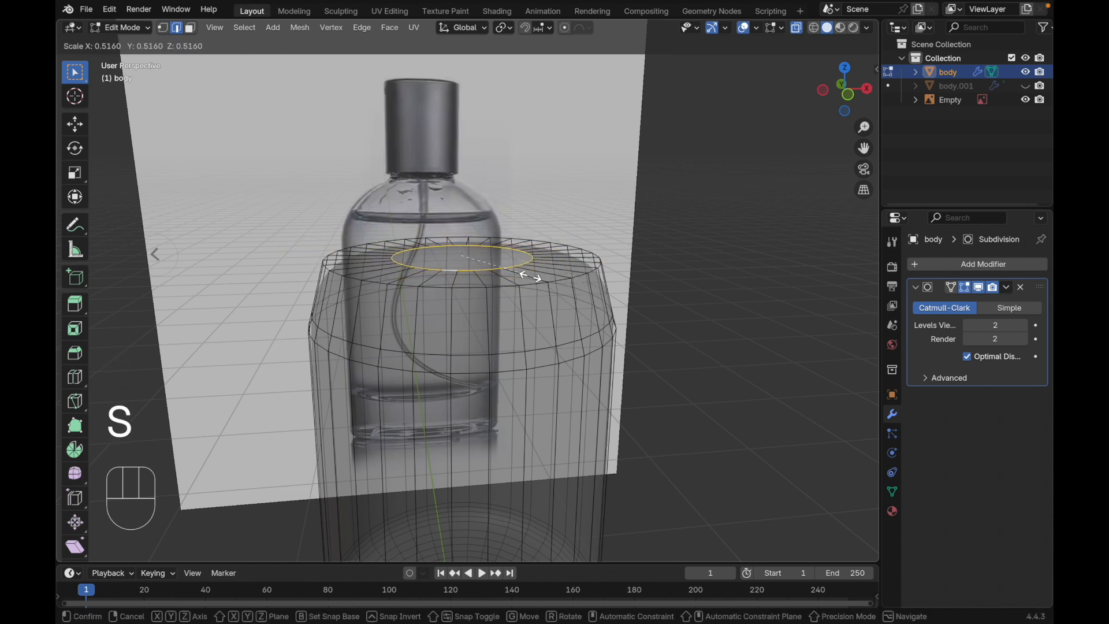
click(523, 275)
key(f)
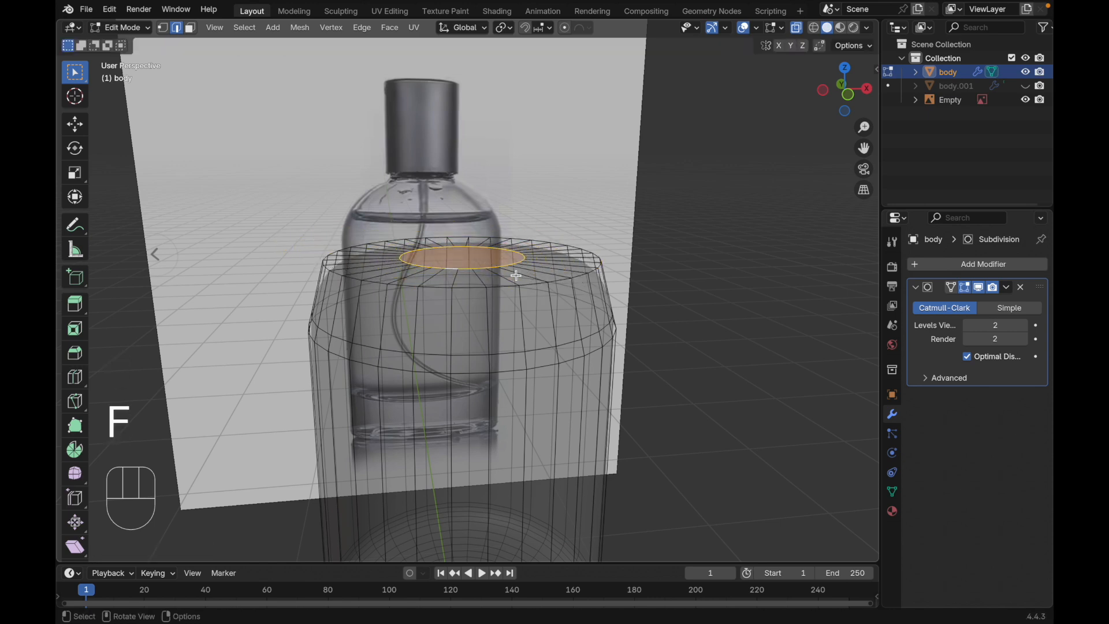
- Bevel the outer edge loop around the inner shell's closed top and return to Object Mode
alt+click(437, 287)
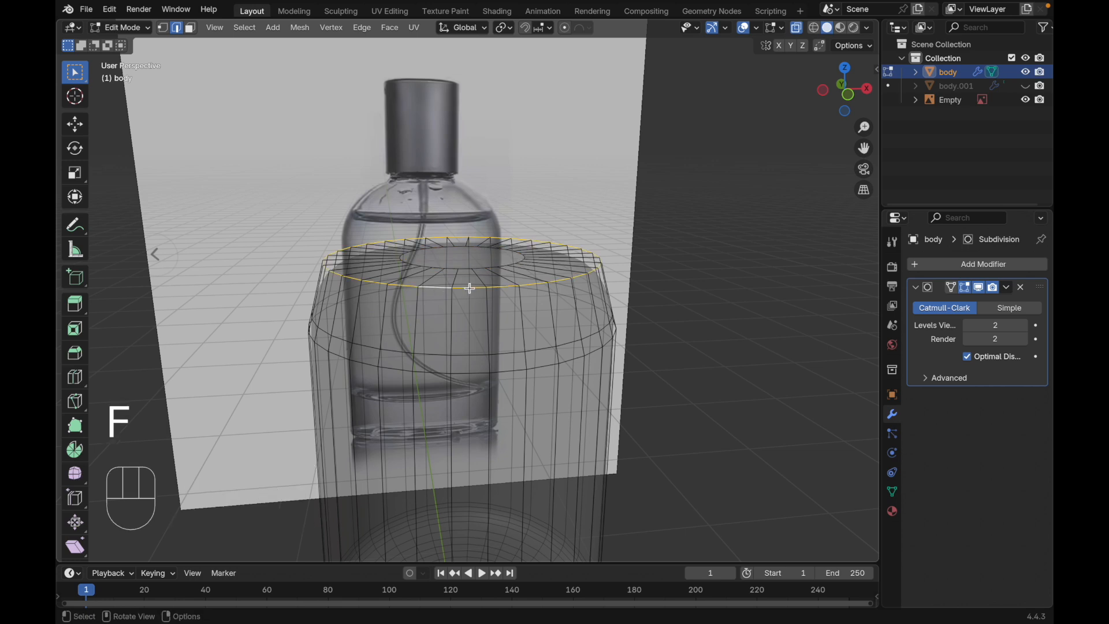
key(ctrl+b)
scroll(470, 307, up, 2)
click(474, 320)
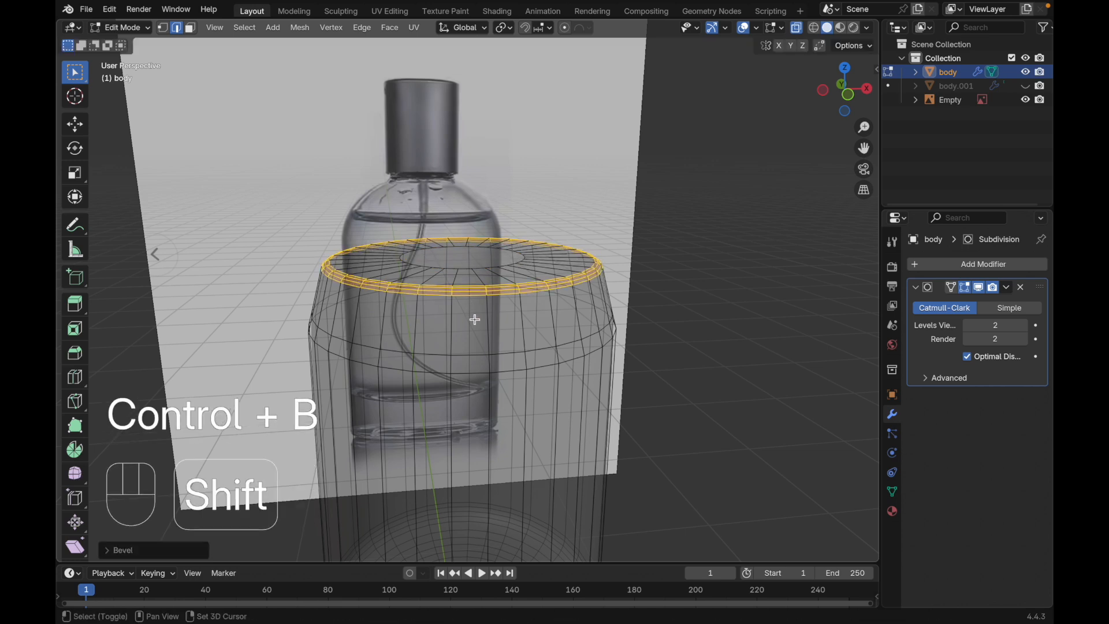
shift+middle_drag(468, 312, 468, 250)
key(Tab)
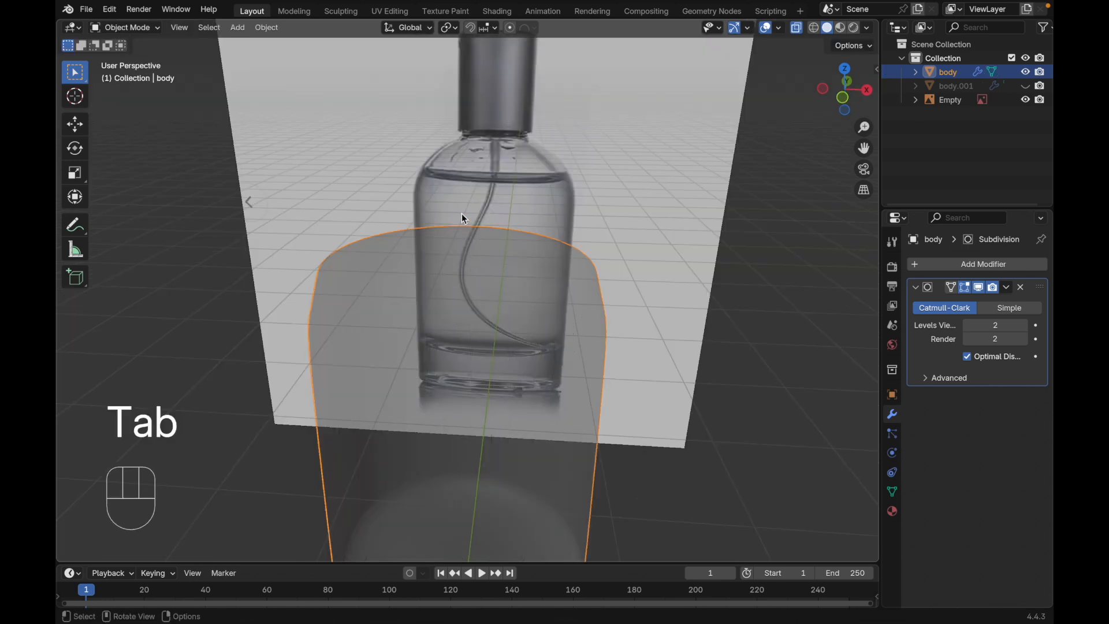
- Unhide the hollow bottle body and select only the inner shell in the front view
key(alt+h)
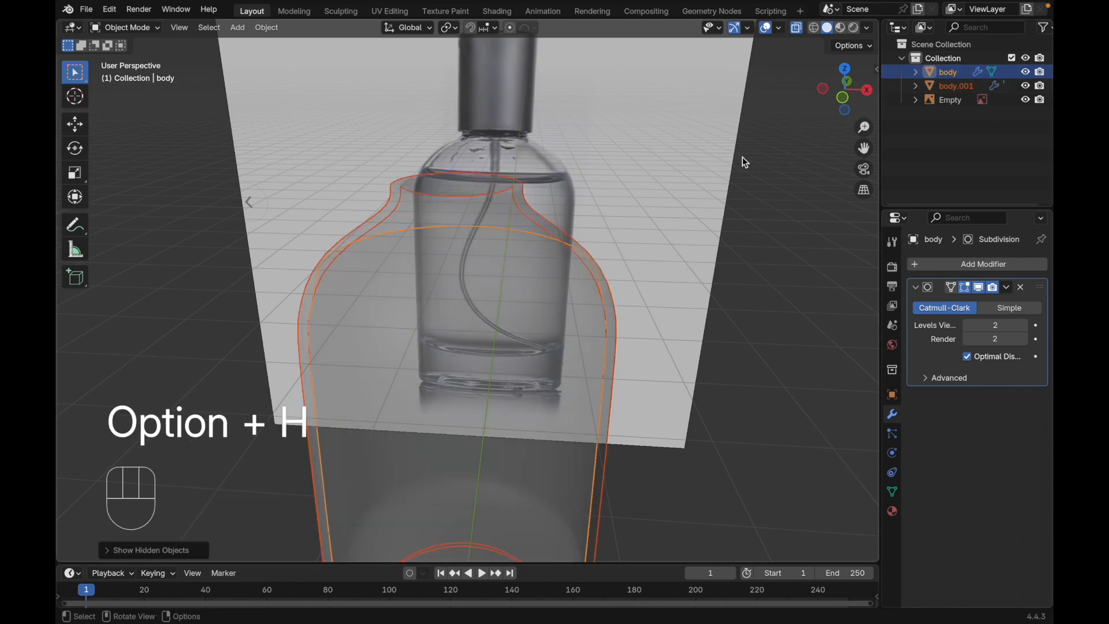
key(KP_1)
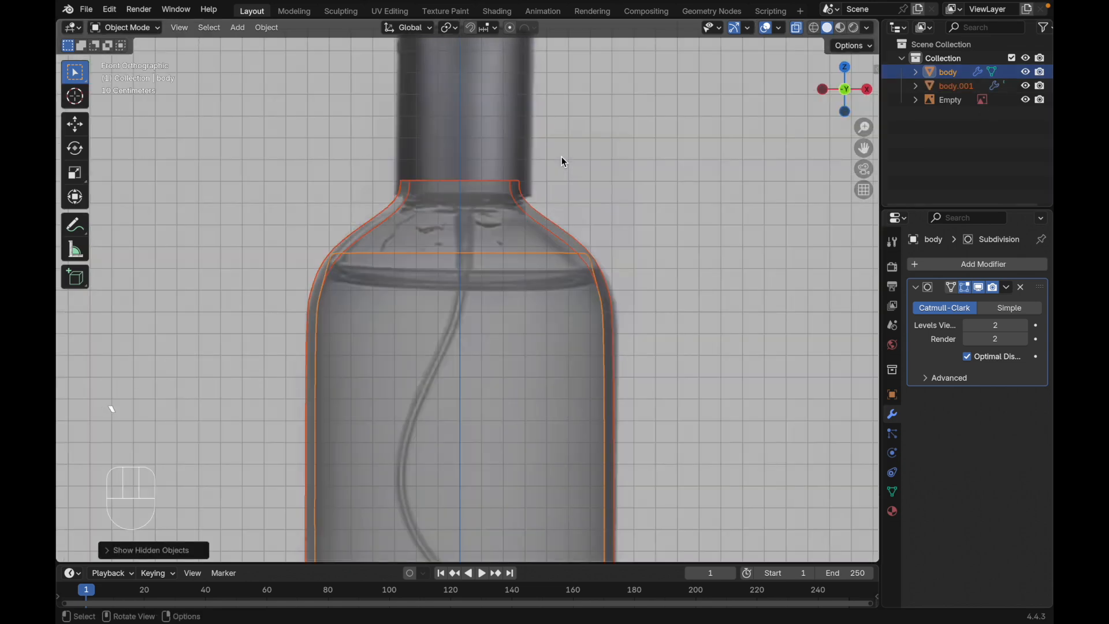
click(466, 257)
click(466, 257)
click(466, 256)
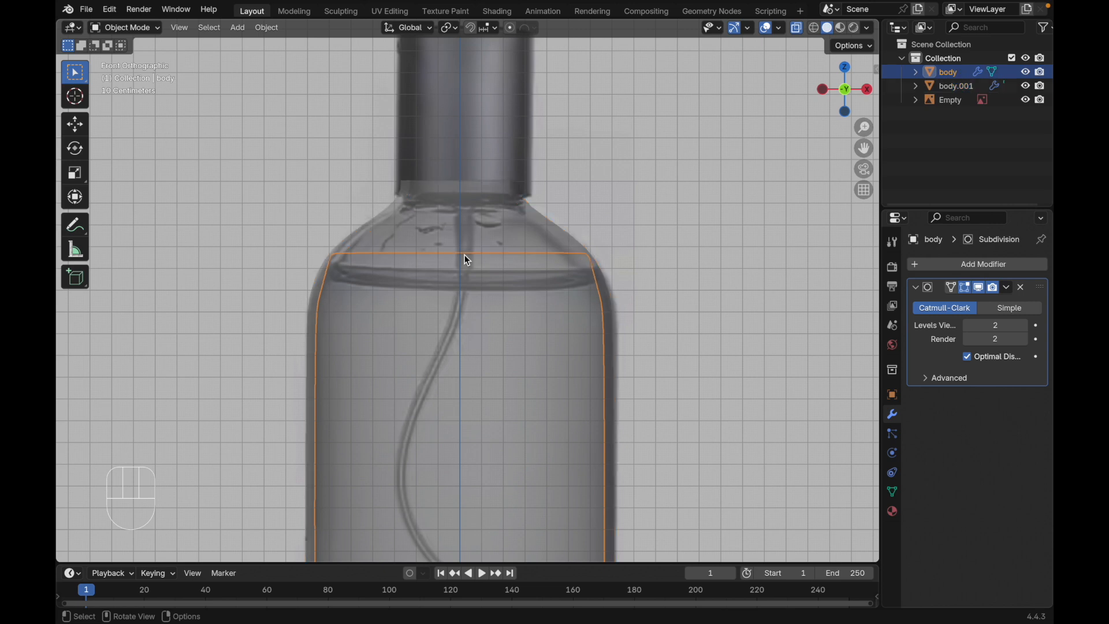
- Lower the inner shell's beveled top loop along Z to the liquid level in the reference photo
key(Tab)
key(alt+z)
key(alt+z)
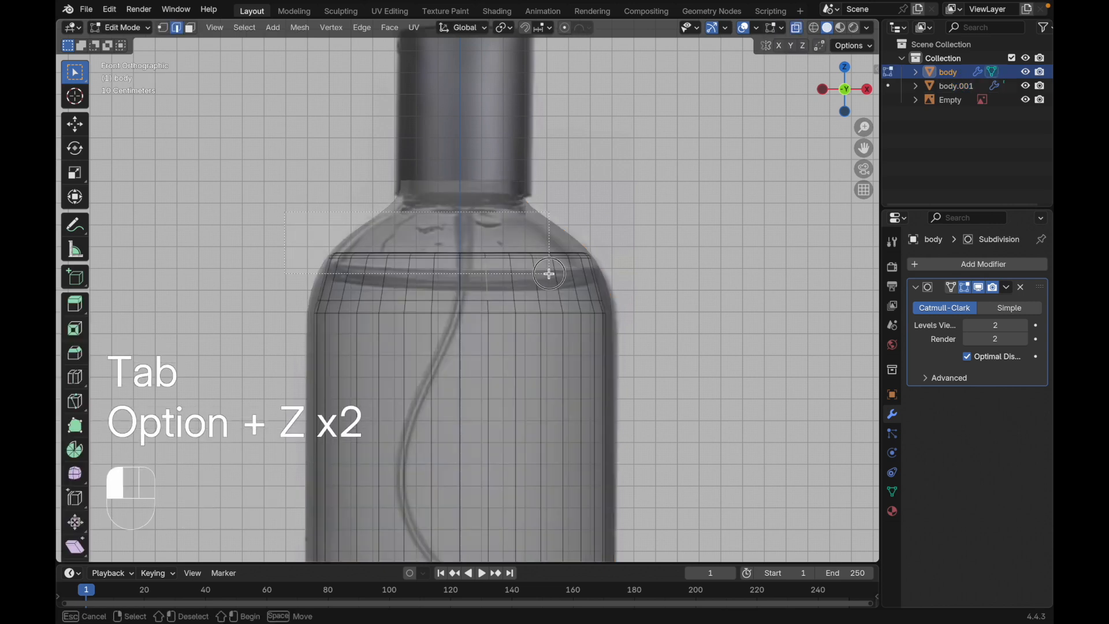
alt+click(597, 271)
key(Escape)
key(g)
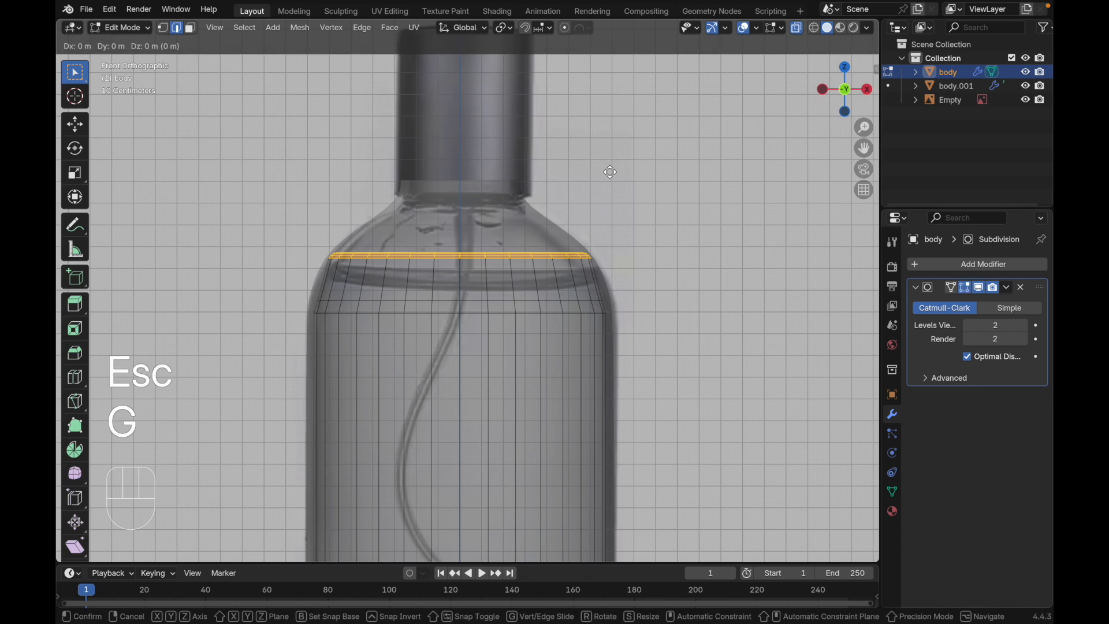
key(z)
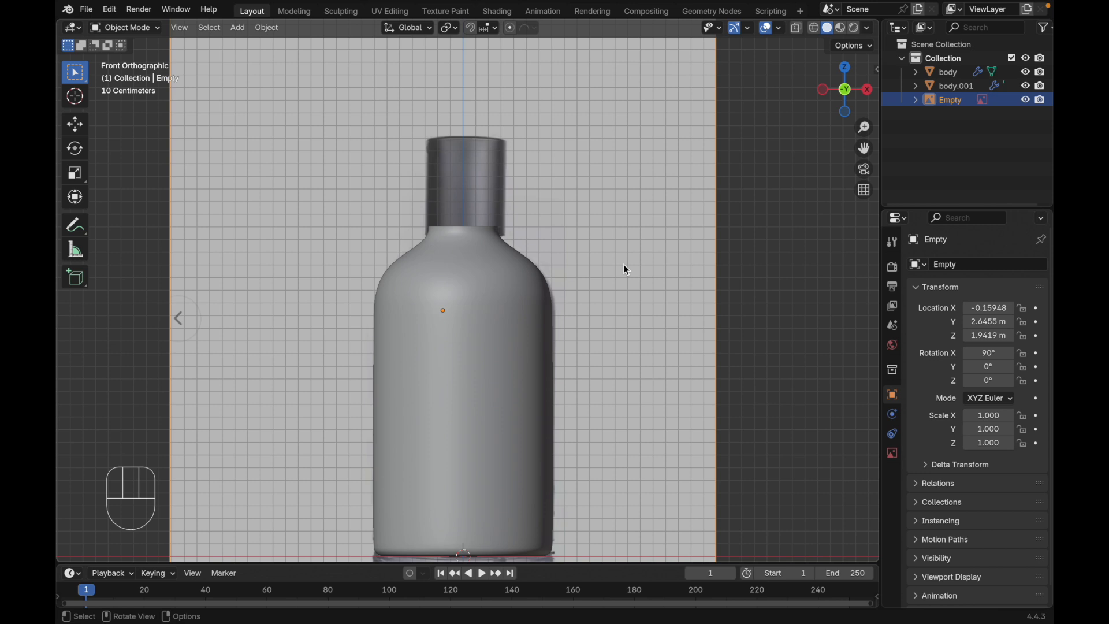
- Select the ring of straight outer side faces on the hollow bottle body in Edit Mode
click(419, 359)
key(g)
key(Escape)
key(Tab)
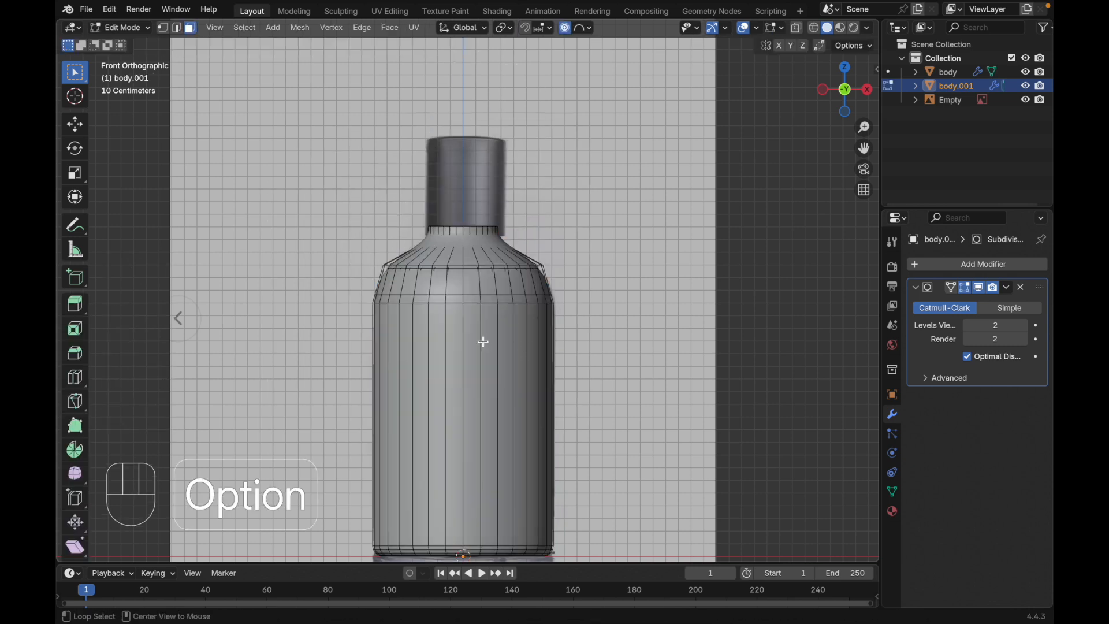
alt+click(480, 358)
scroll(480, 359, left, 10)
scroll(480, 359, up, 8)
scroll(480, 359, right, 6)
scroll(480, 359, right, 8)
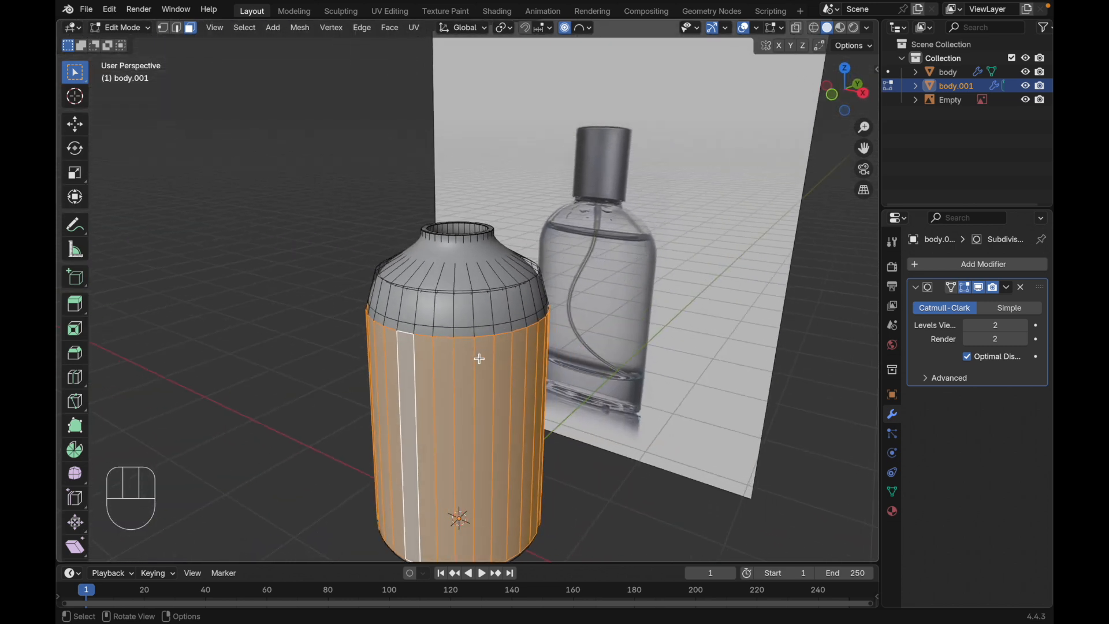
scroll(479, 359, down, 12)
scroll(480, 359, up, 4)
key(KP_1)
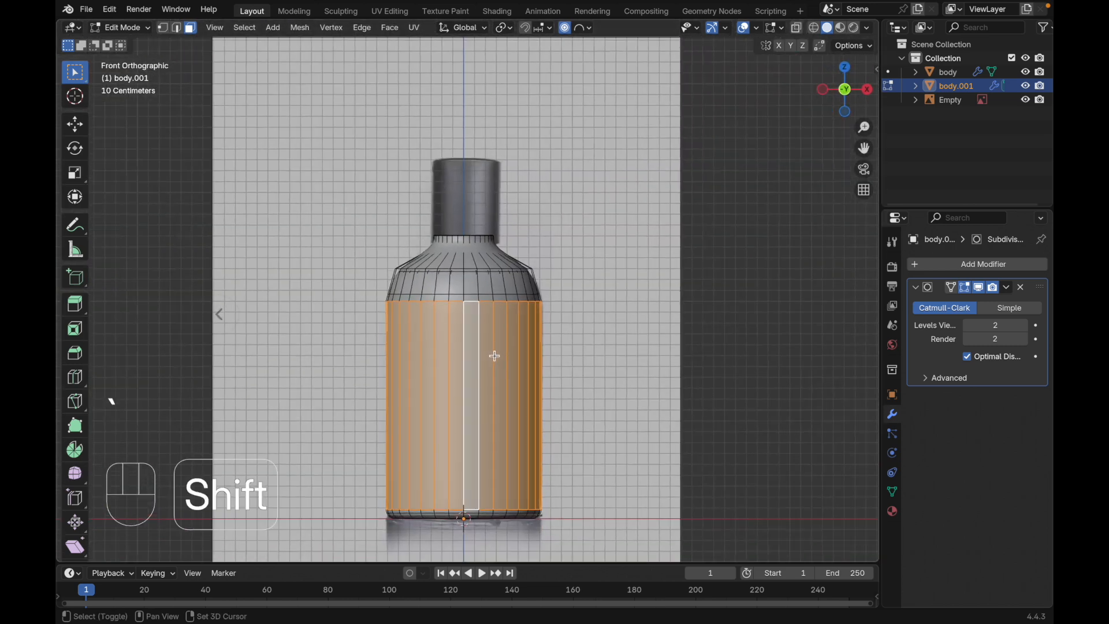
- Duplicate the selected side faces in place and separate them into their own object
key(shift+d)
key(Escape)
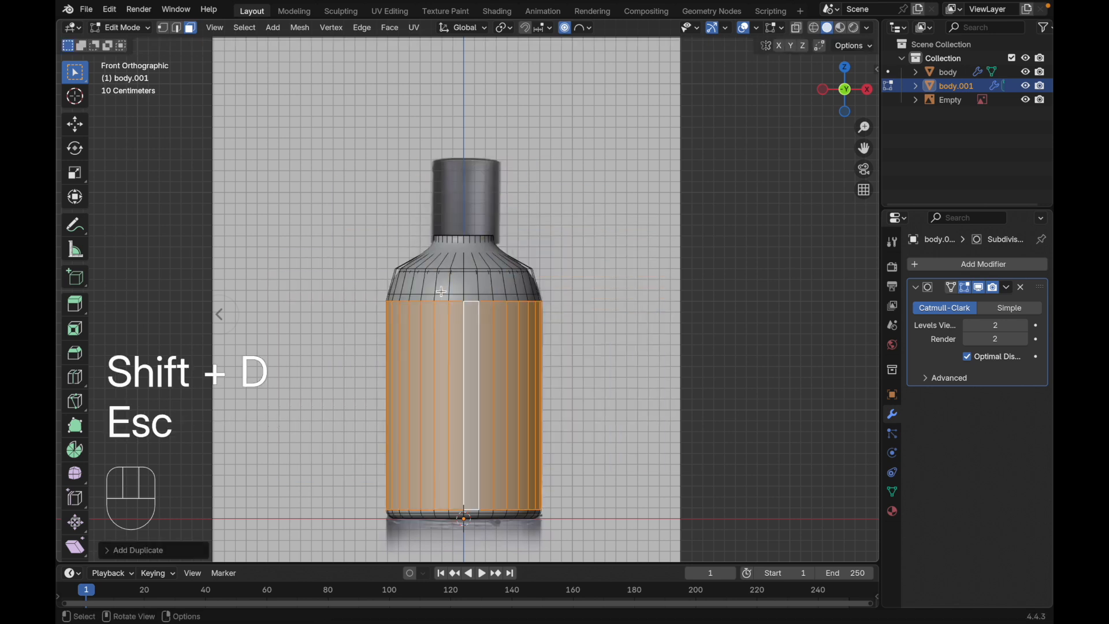
key(p)
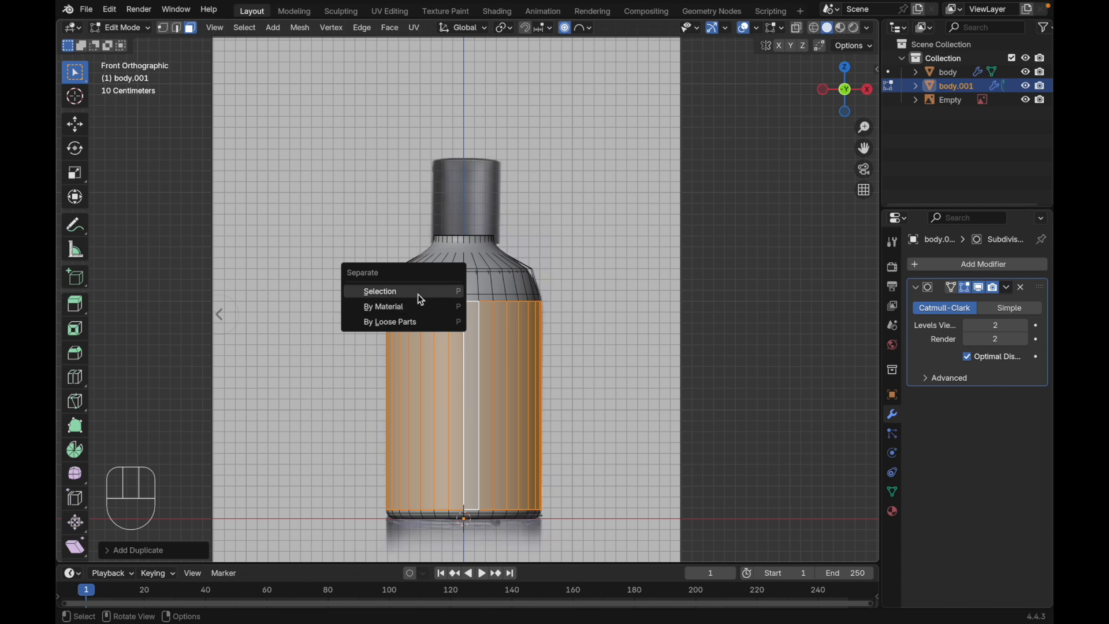
click(417, 294)
key(Tab)
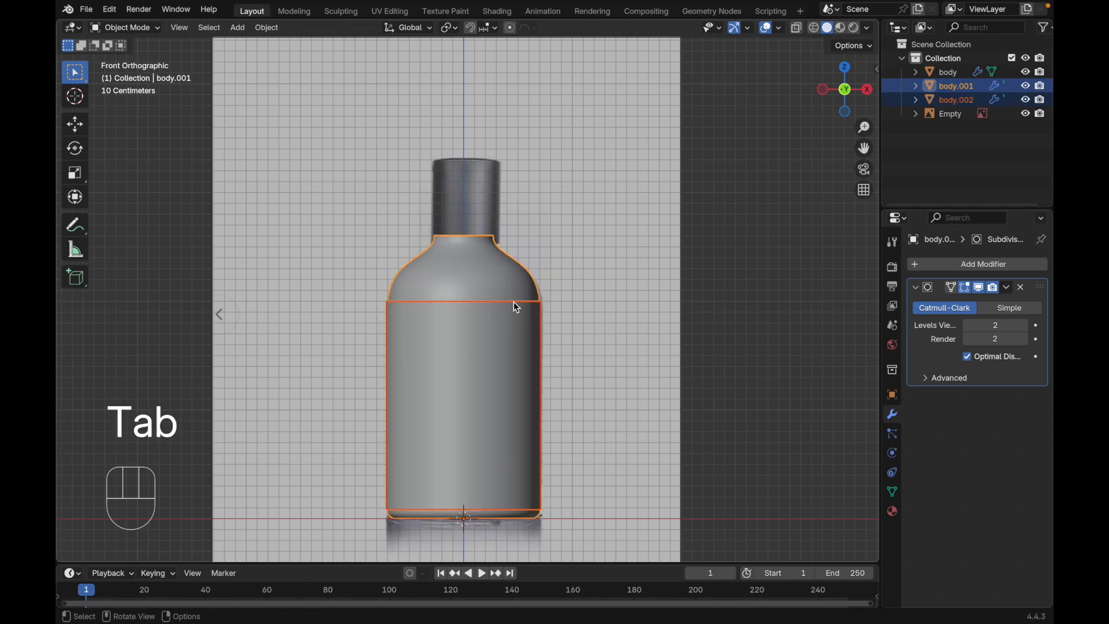
- Rename the separated side-face object as labels
click(491, 342)
key(g)
key(Escape)
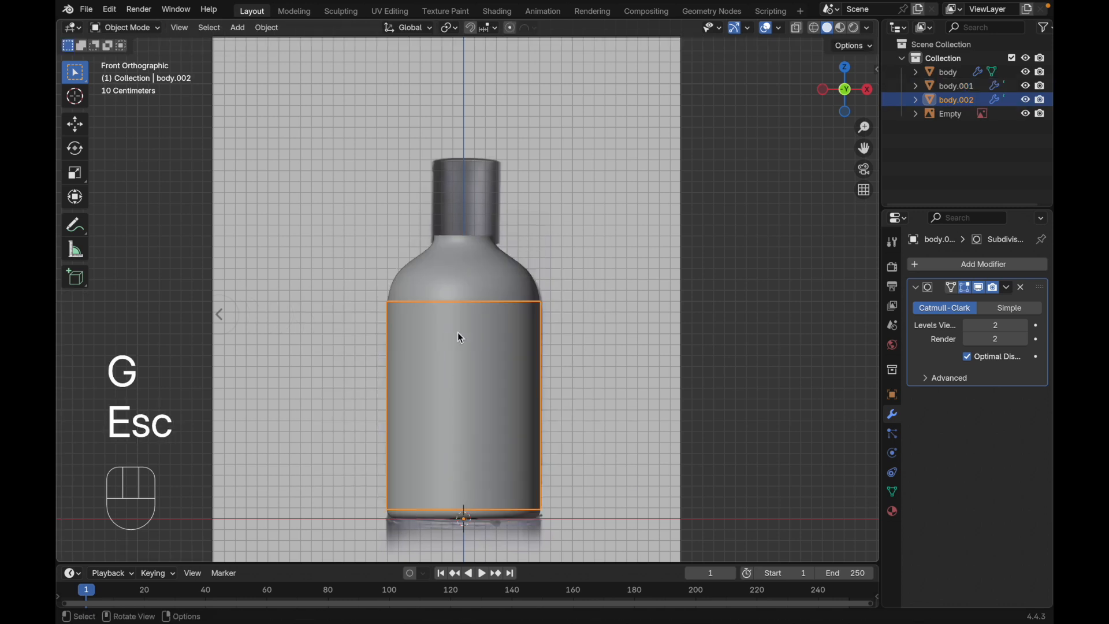
key(F2)
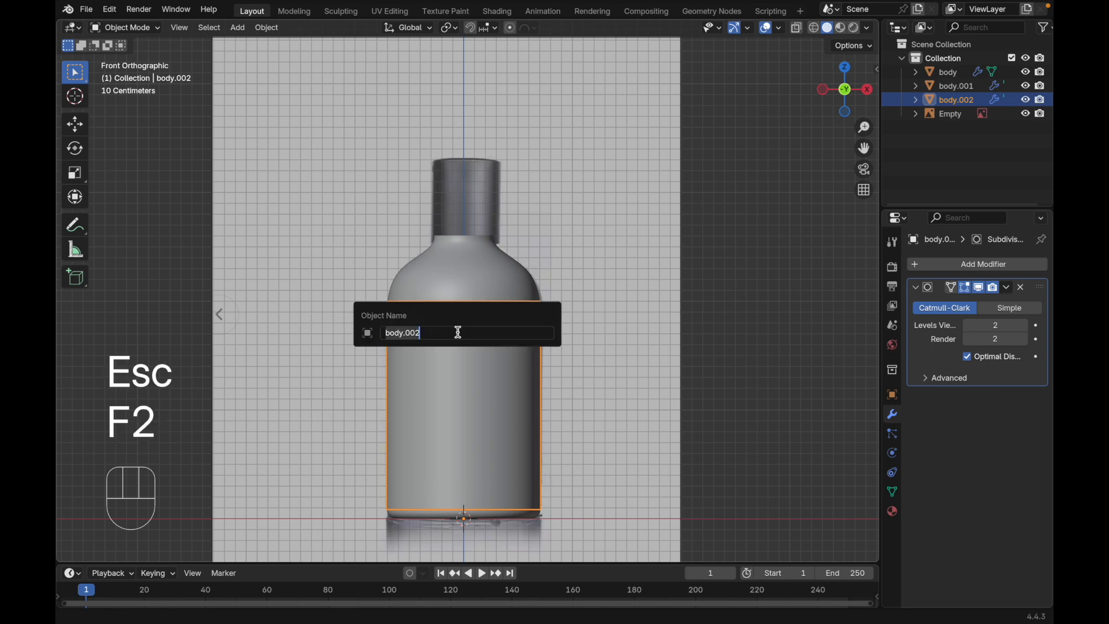
text(labels)
key(Return)
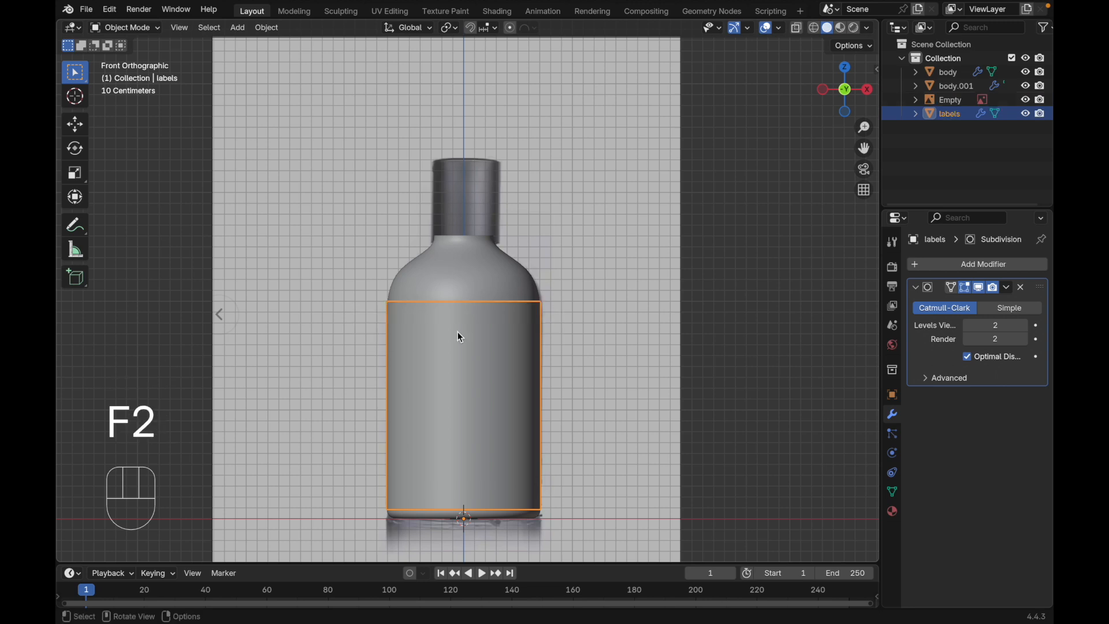
- Rename the hollow body object body.001 as bottle
click(477, 264)
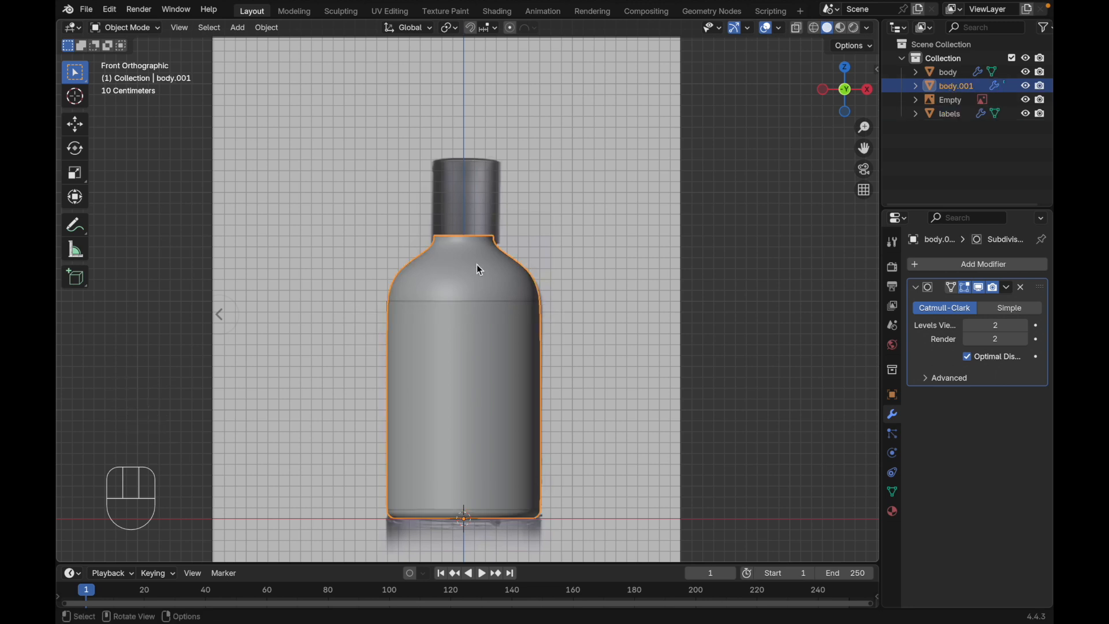
key(F2)
key(BackSpace)
key(BackSpace)
text(bottle)
key(Return)
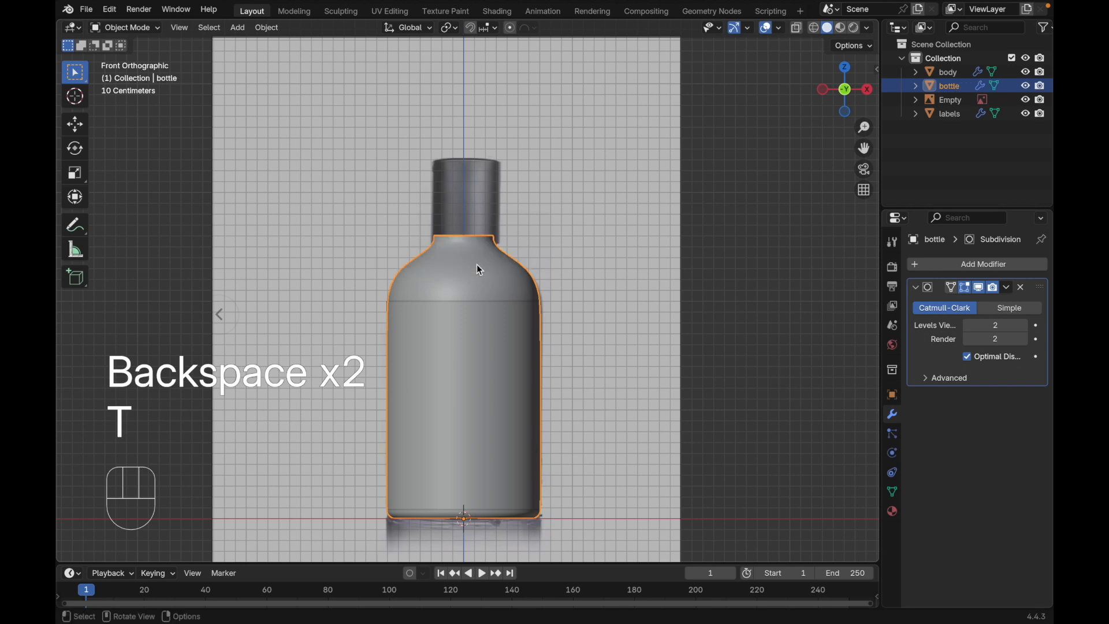
- Rename the inner shell object body as liquid
click(478, 265)
key(F2)
key(BackSpace)
text(liquid)
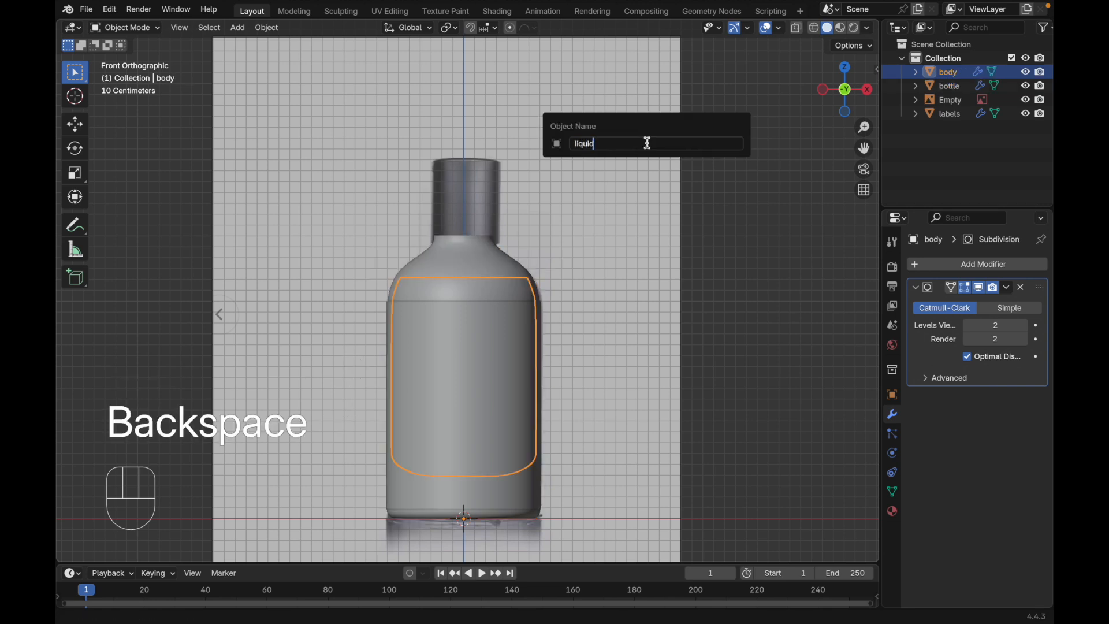
key(Return)
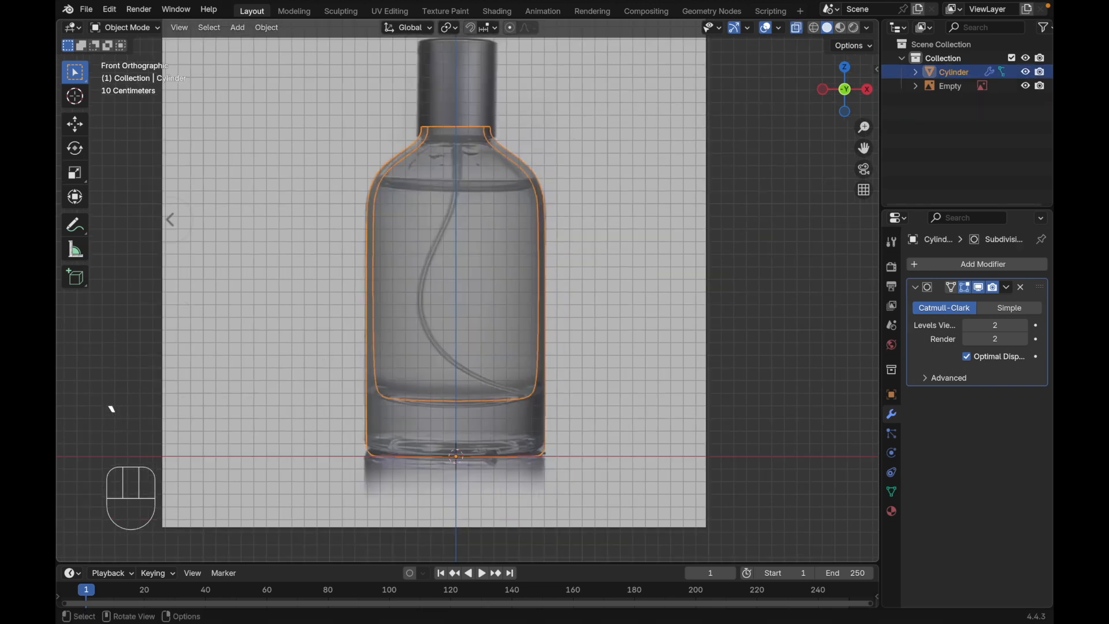
- Add a cylinder mesh and raise it along Z to the cap in the reference photo
scroll(570, 126, down, 2)
key(shift+a)
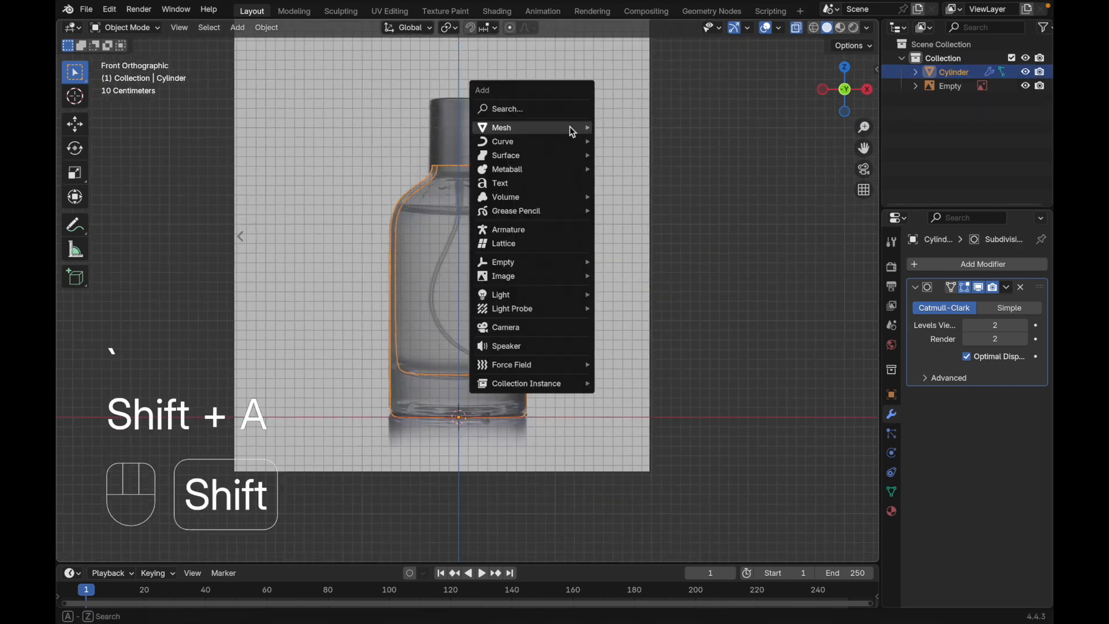
mouse_move(572, 132)
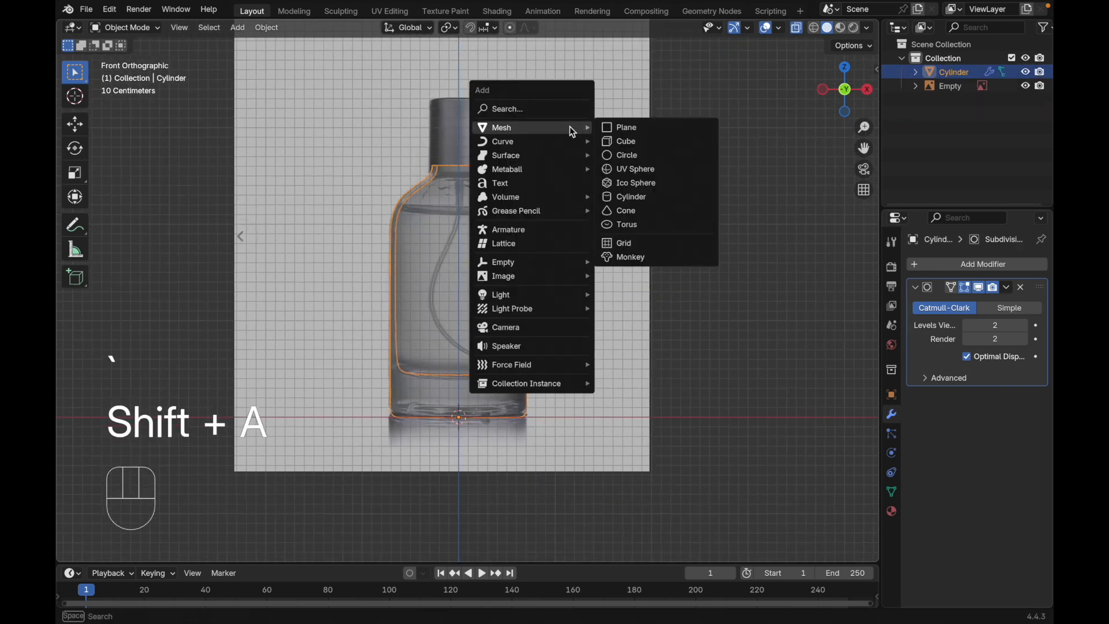
click(639, 197)
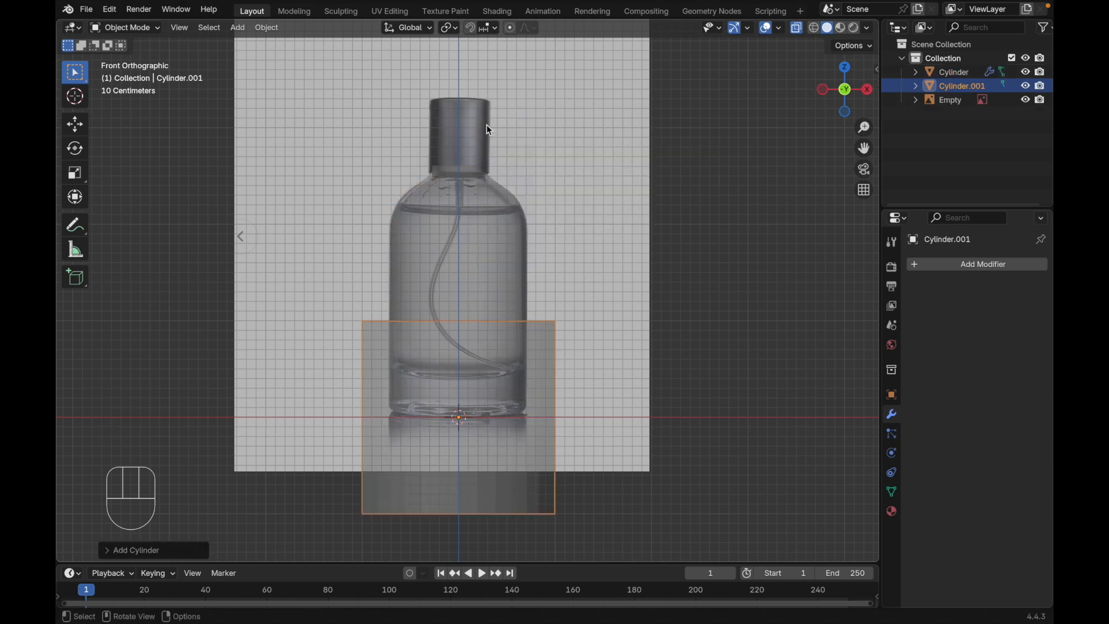
key(g)
key(z)
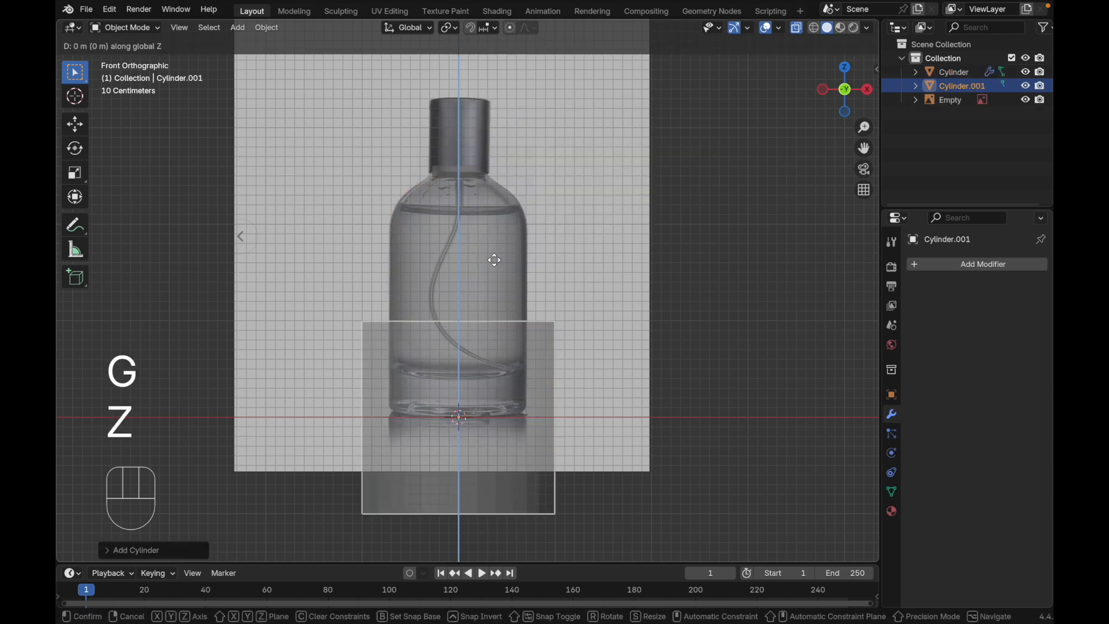
click(471, 516)
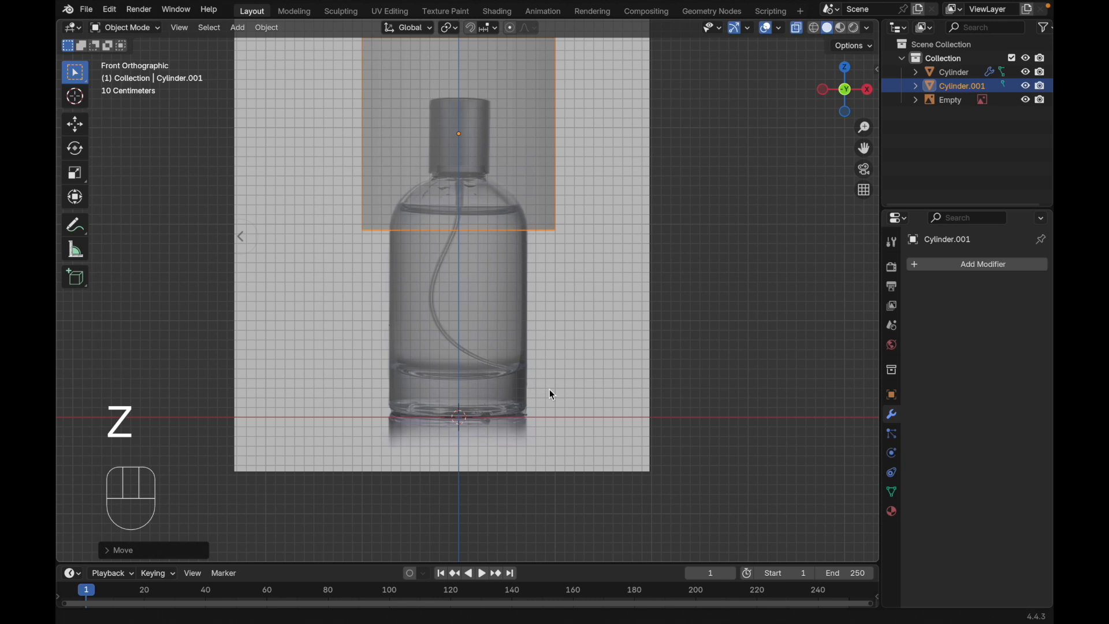
- Scale the new cylinder's mesh in Edit Mode by about 0.32 to match the cap's width
key(Tab)
shift+scroll(585, 259, up, 5)
shift+scroll(585, 259, up, 2)
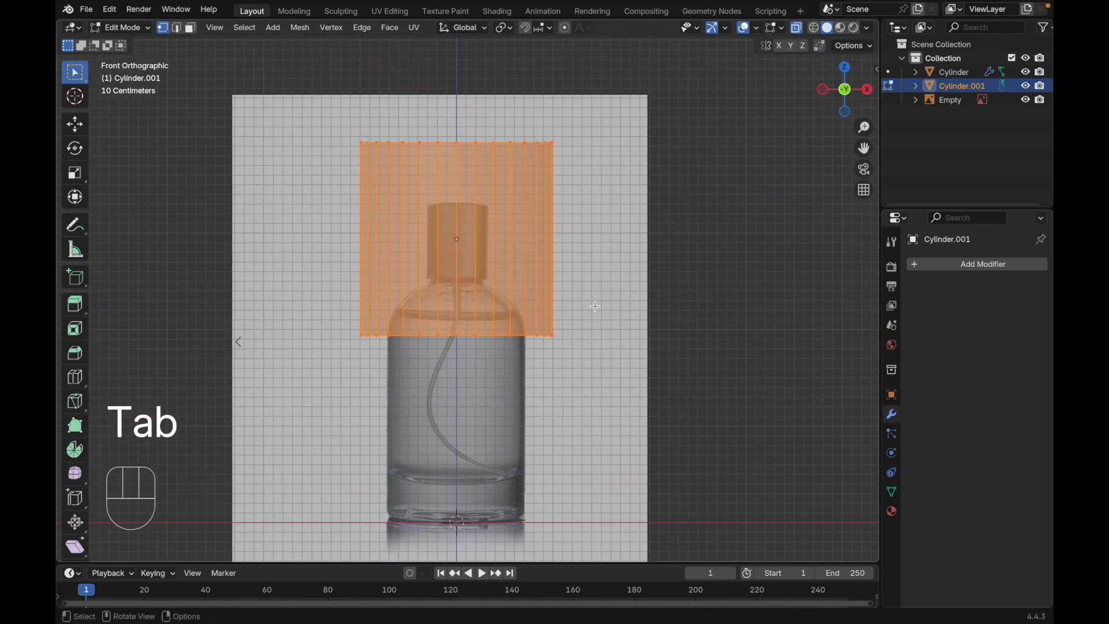
key(s)
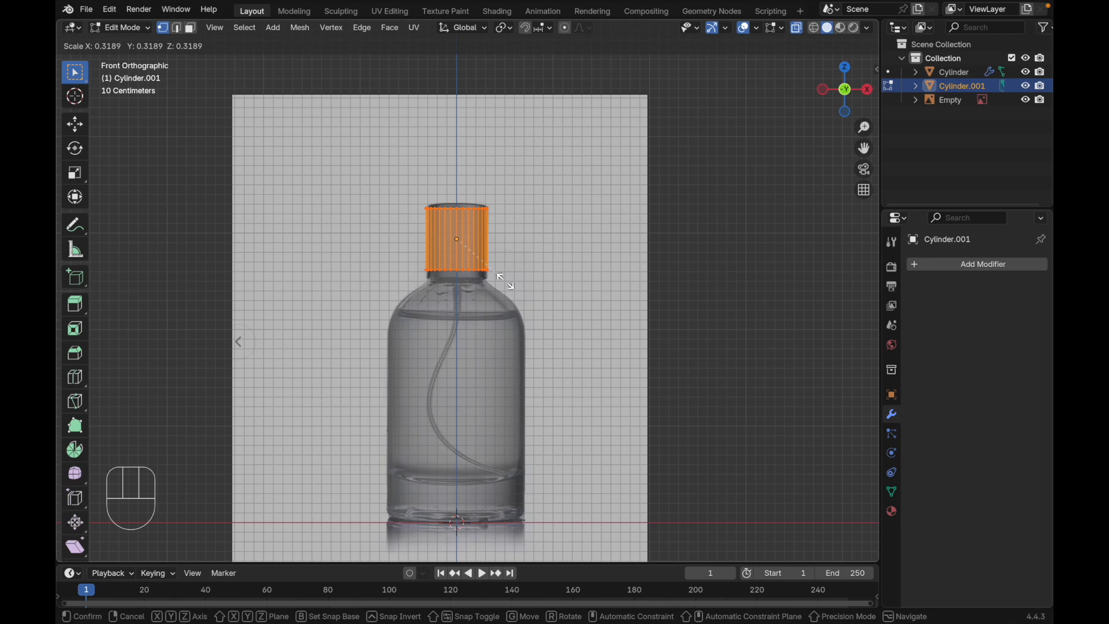
click(505, 281)
scroll(505, 281, up, 3)
scroll(505, 281, up, 1)
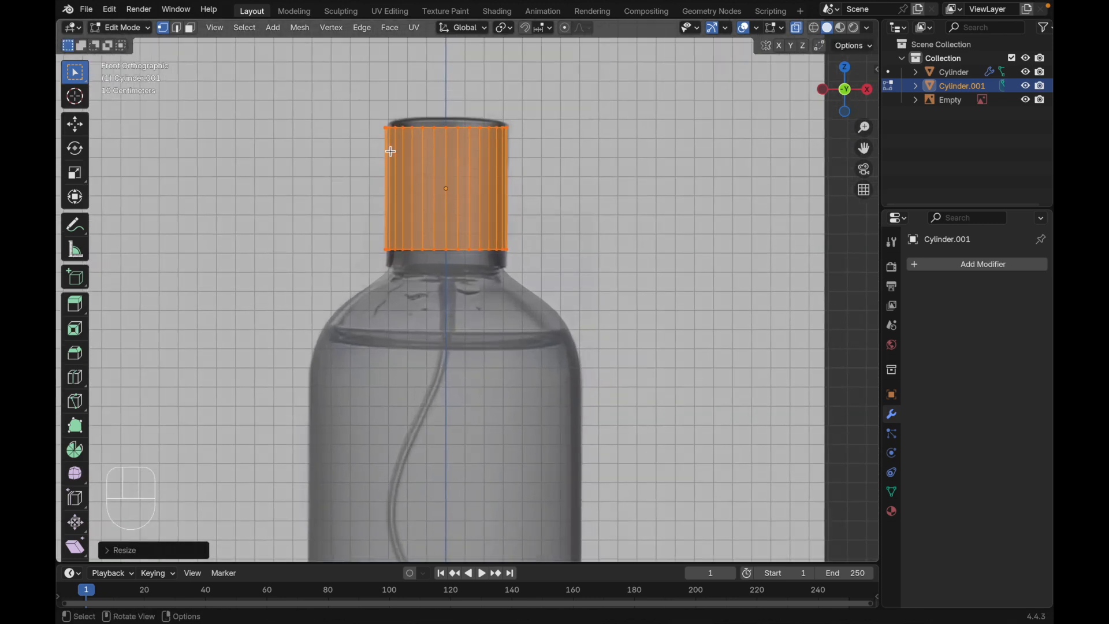
- Move the cylinder's top vertices up about 0.054 m and its bottom vertices down along Z to match the cap's height
drag(345, 109, 572, 166)
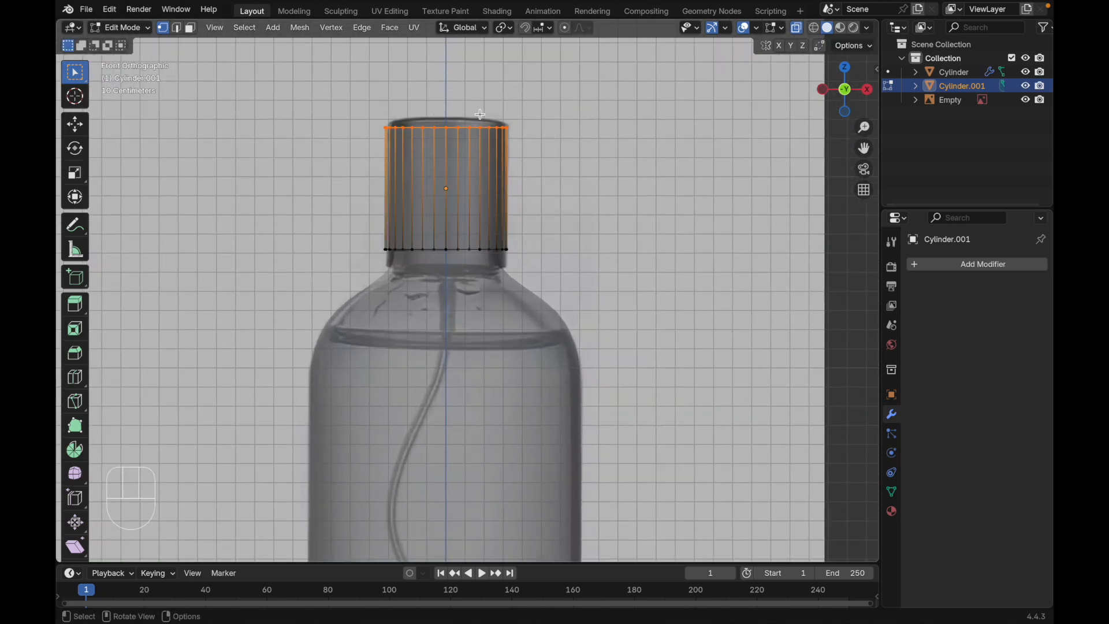
key(g)
key(z)
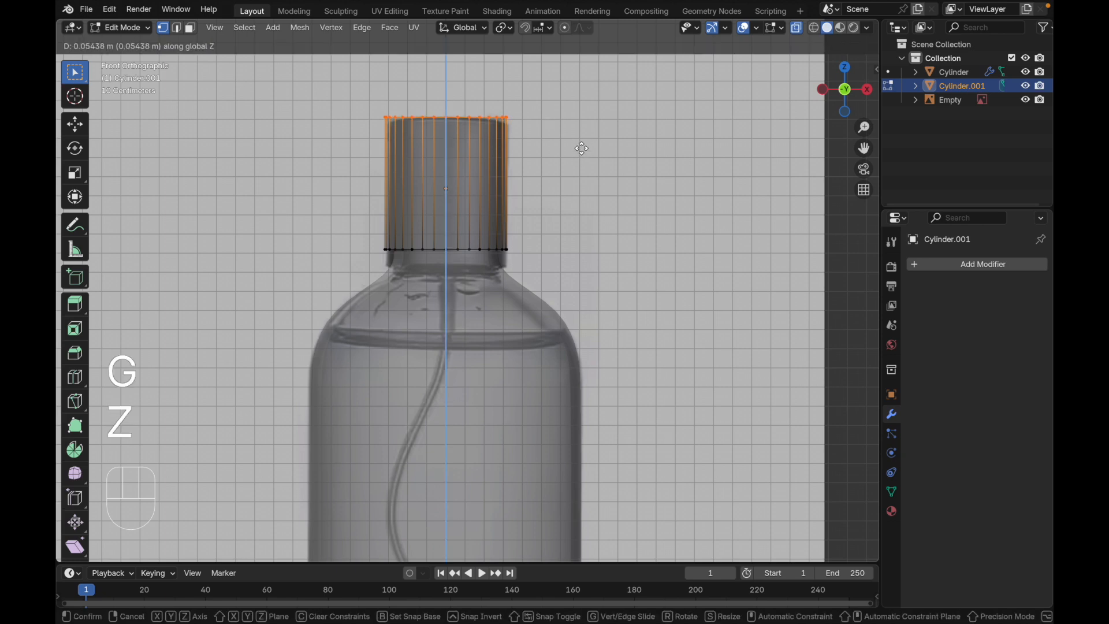
click(582, 150)
drag(550, 284, 346, 230)
key(g)
key(z)
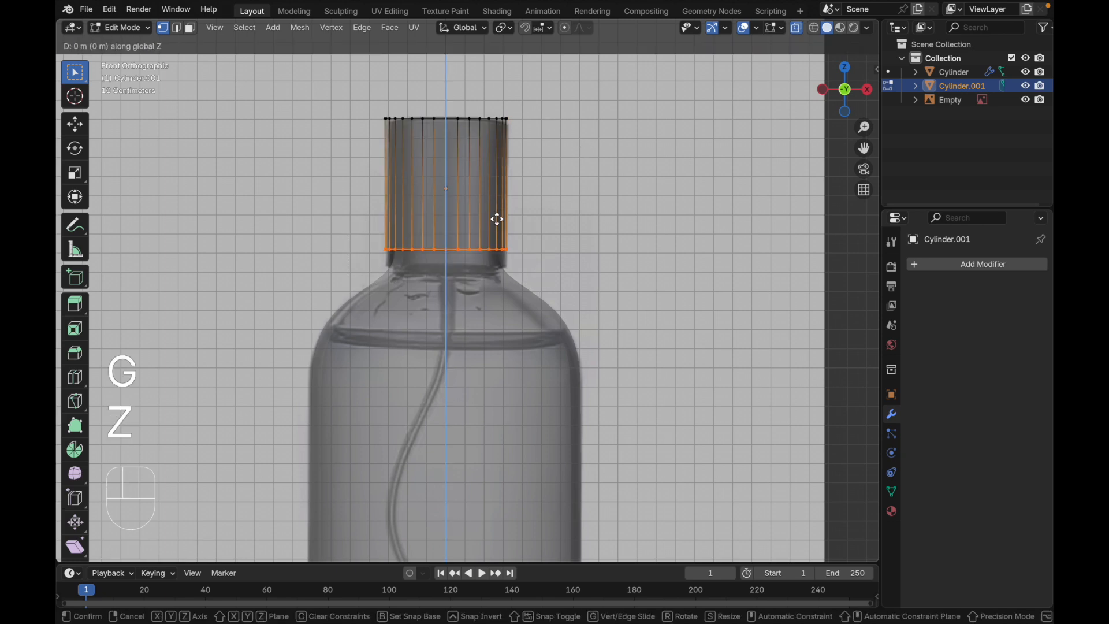
click(497, 237)
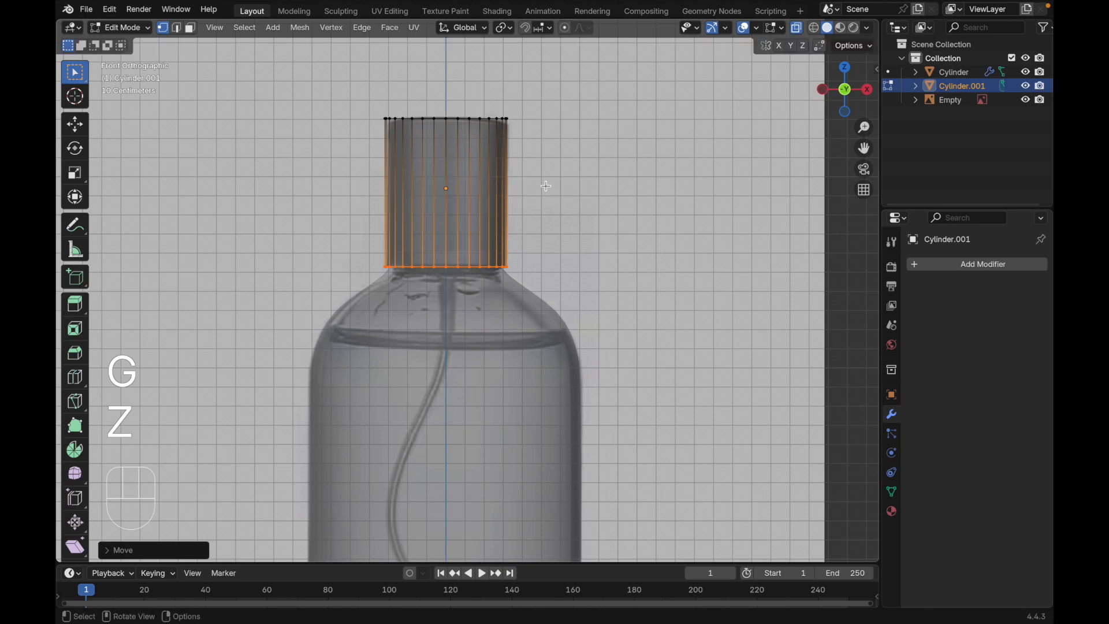
- Bevel the cap cylinder's top edge loop slightly with 2 segments
scroll(515, 121, up, 2)
key(ctrl+b)
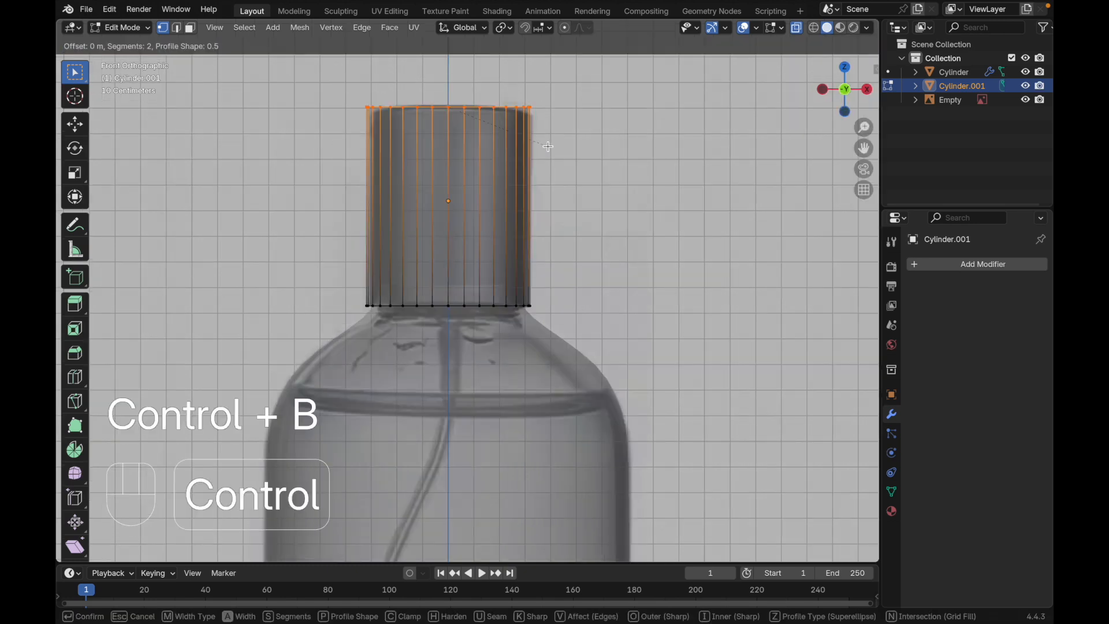
shift+click(579, 205)
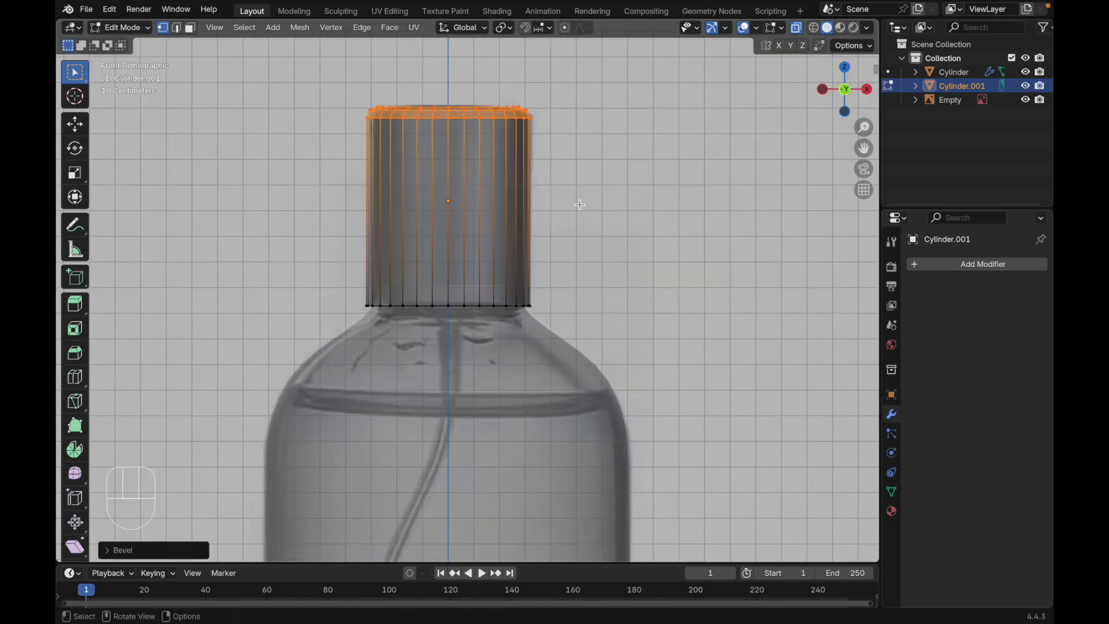
- Delete the cap cylinder's bottom face so the cap is open underneath
scroll(580, 204, up, 5)
key(grave)
scroll(474, 150, up, 2)
scroll(473, 151, down, 5)
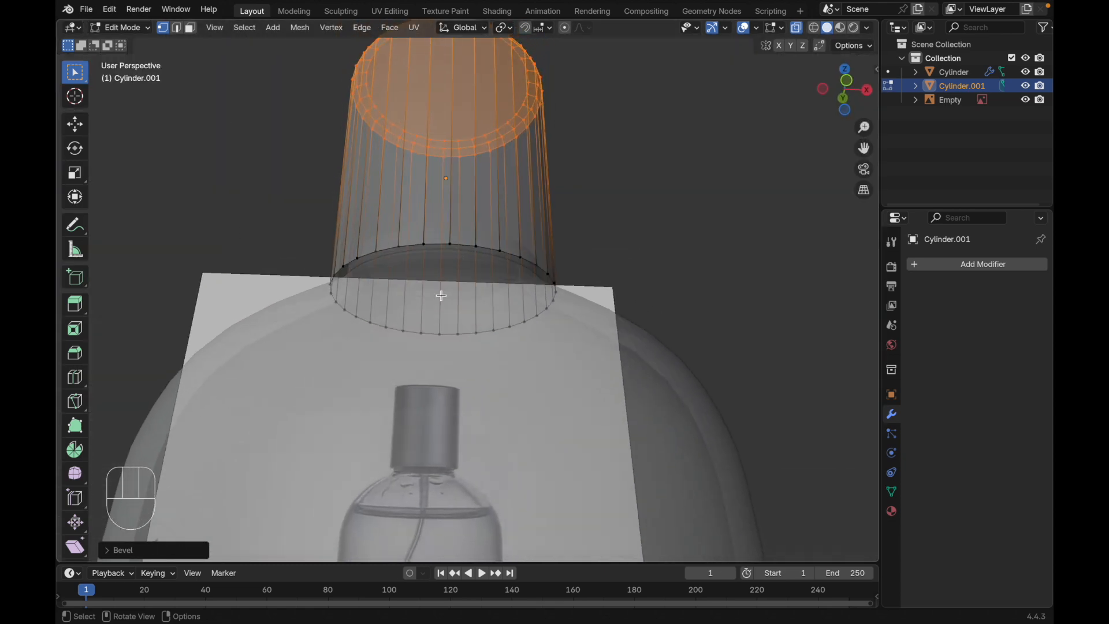
click(190, 28)
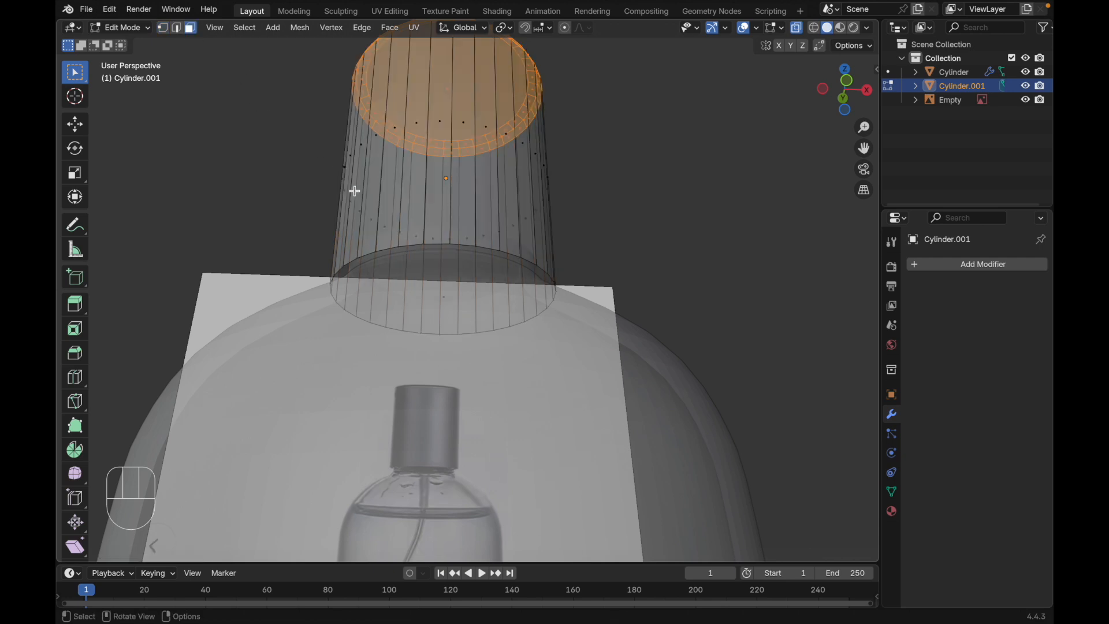
click(449, 300)
key(x)
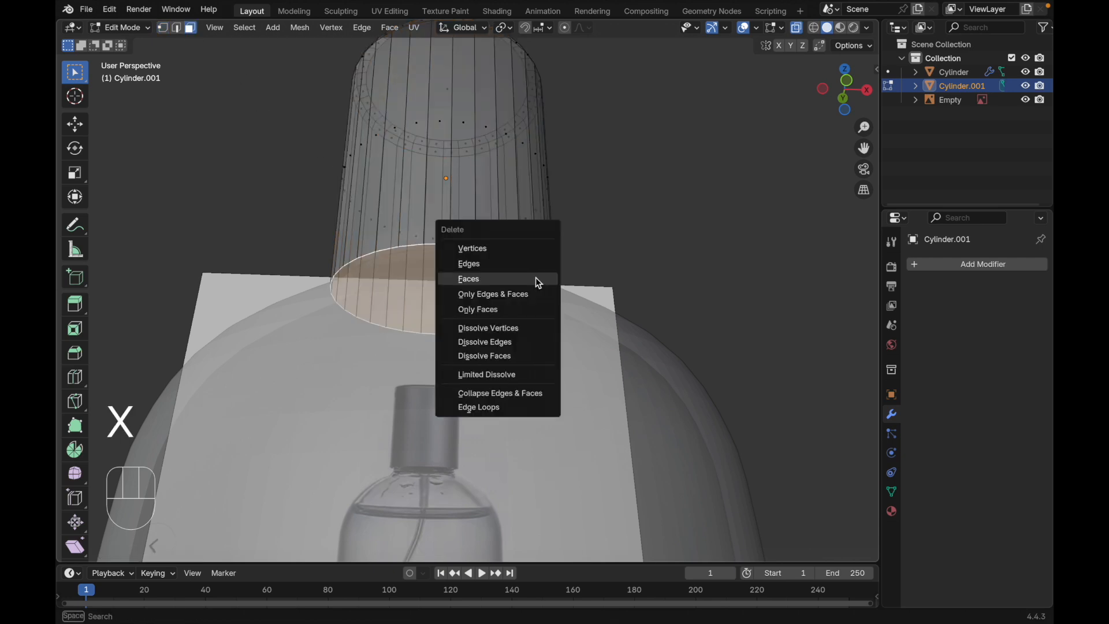
click(535, 279)
- Add a Solidify modifier to the cap cylinder with its default 0.01 m thickness
key(grave)
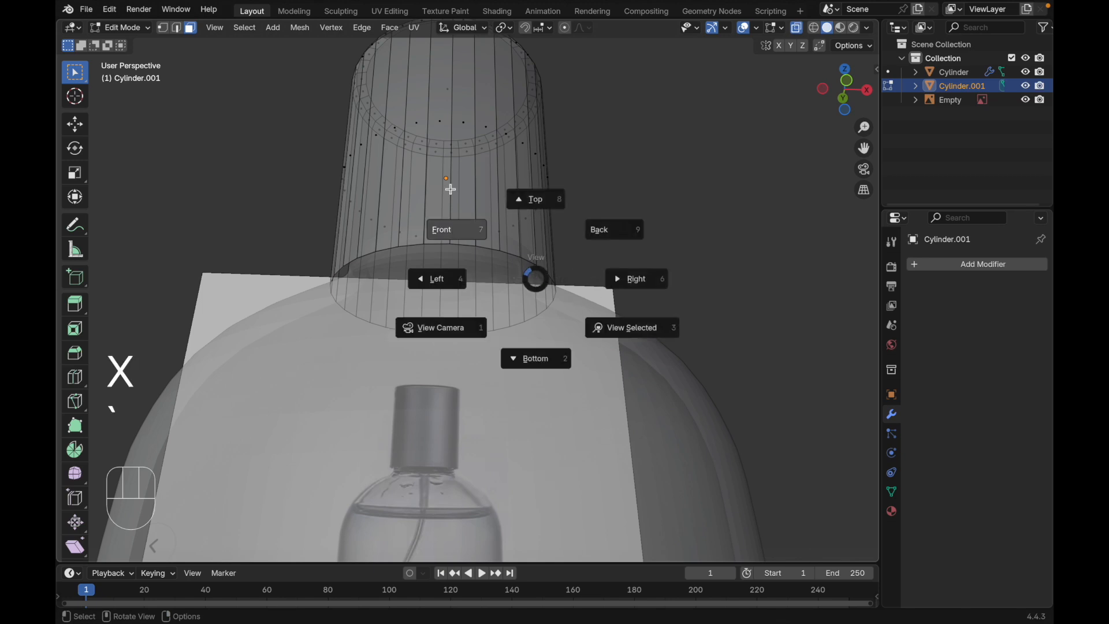
click(449, 189)
click(977, 264)
mouse_move(976, 270)
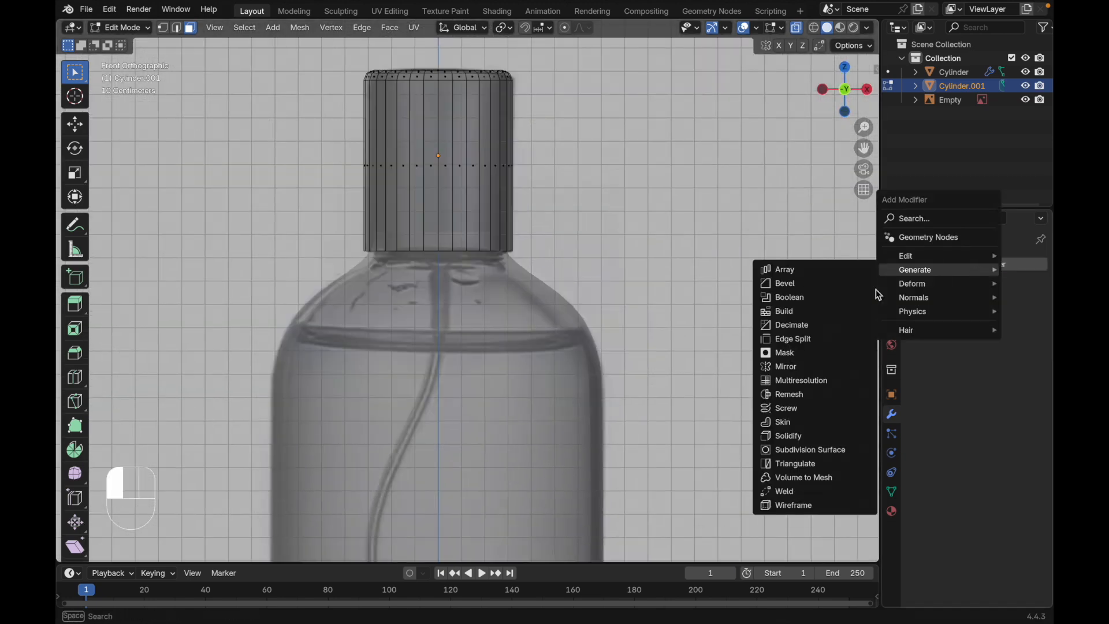
click(798, 436)
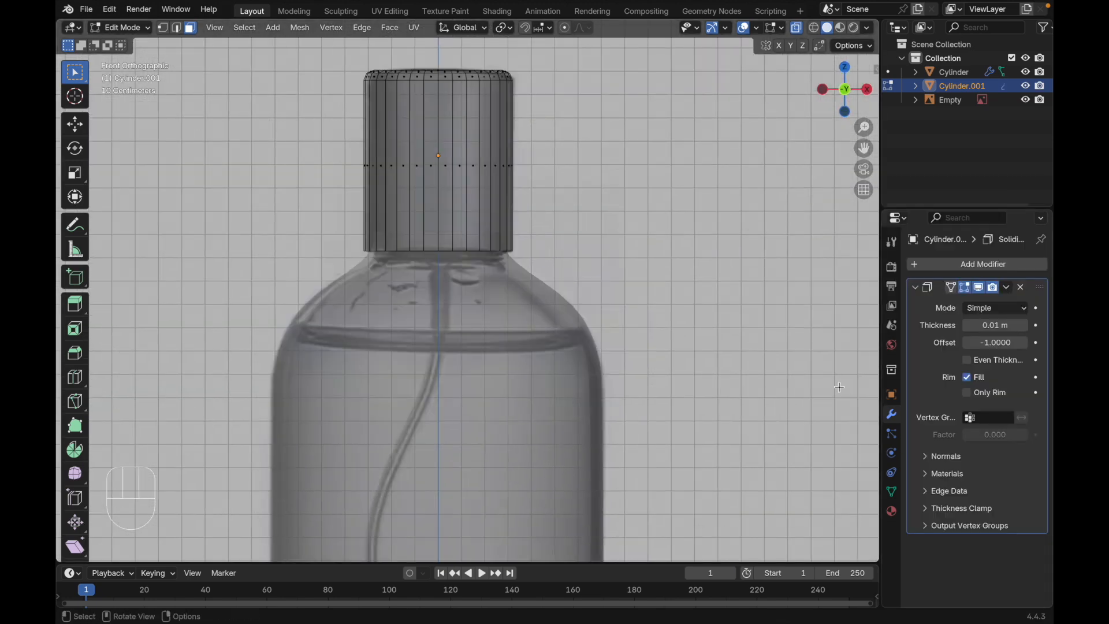
- Add a Subdivision Surface modifier to the cap after Solidify and set its viewport levels to 2
click(962, 264)
mouse_move(962, 264)
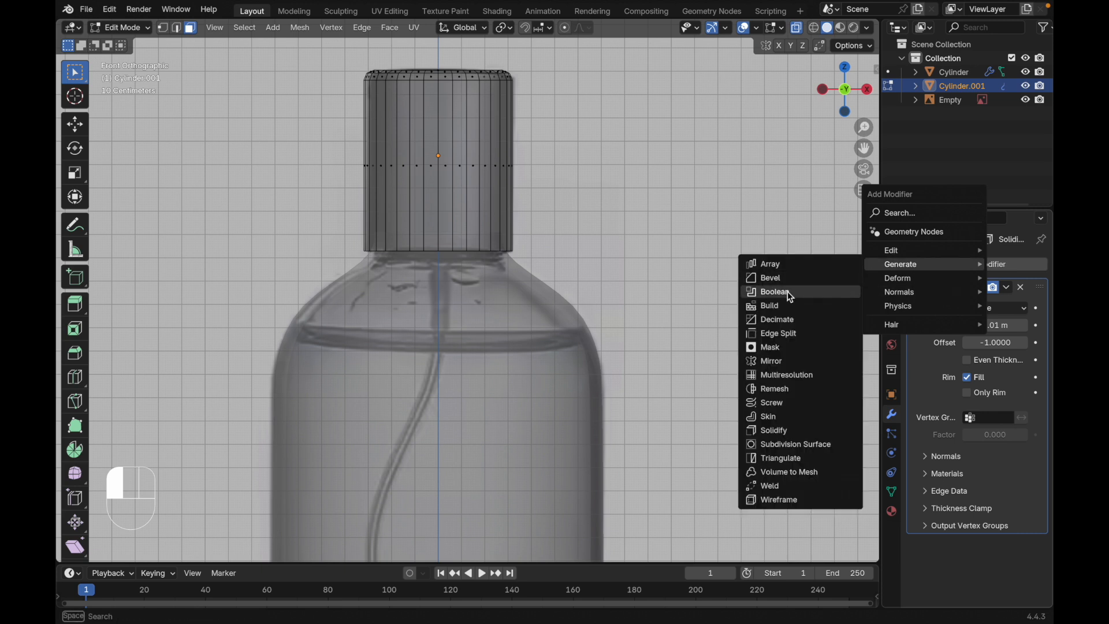
click(782, 444)
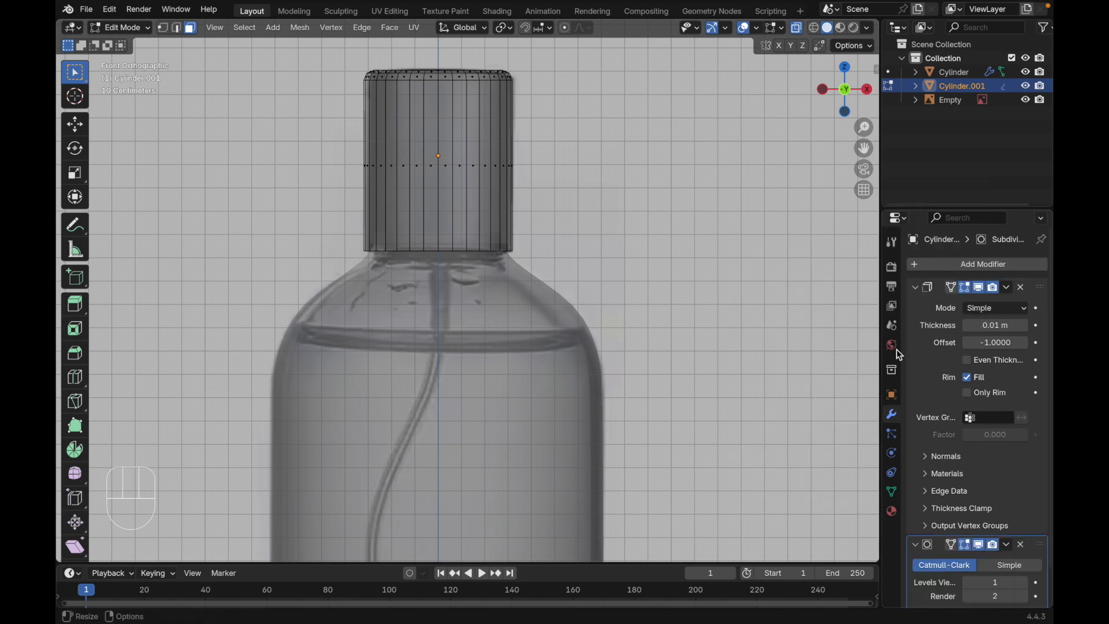
click(916, 287)
click(1029, 345)
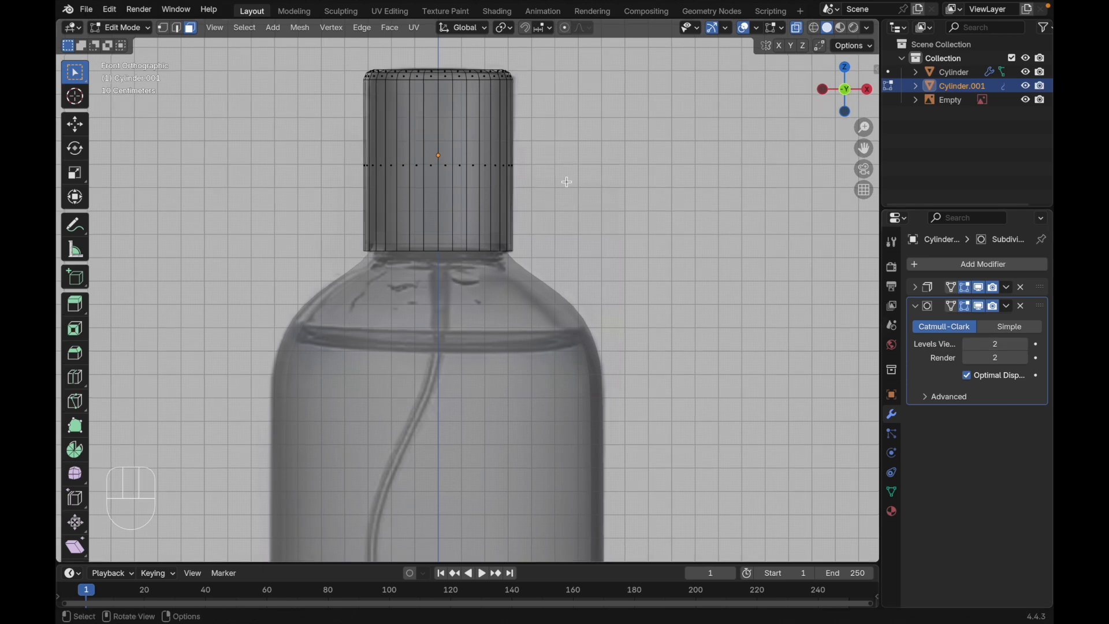
- Examine the cap's open lower end and its fit on the bottle neck in Object Mode with X-ray off
key(Tab)
key(alt+z)
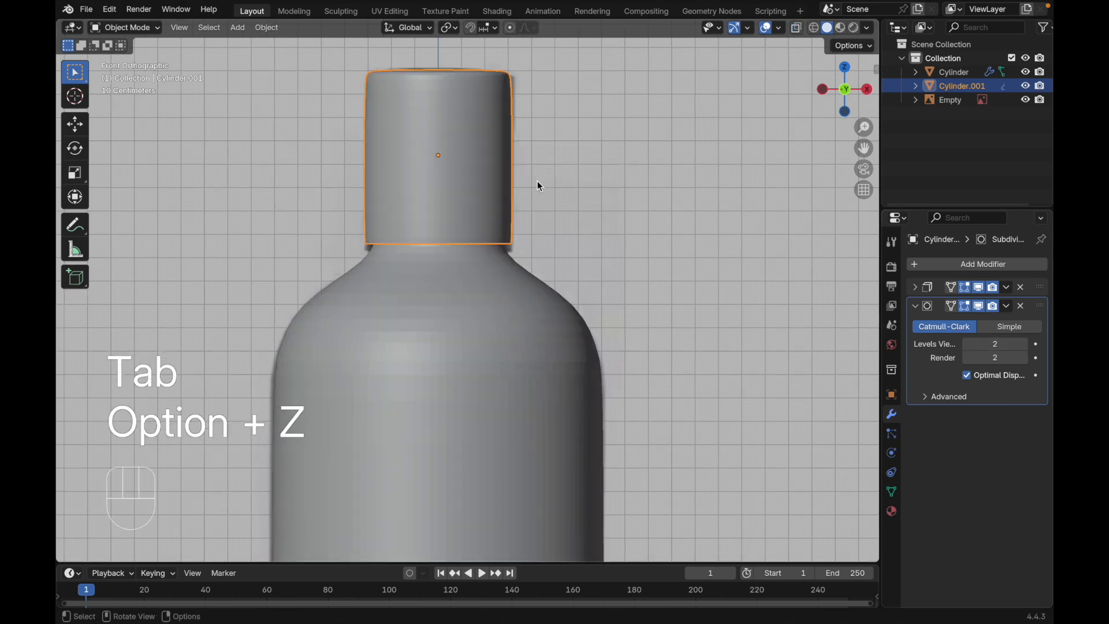
middle_drag(558, 182, 497, 172)
scroll(497, 172, up, 2)
key(g)
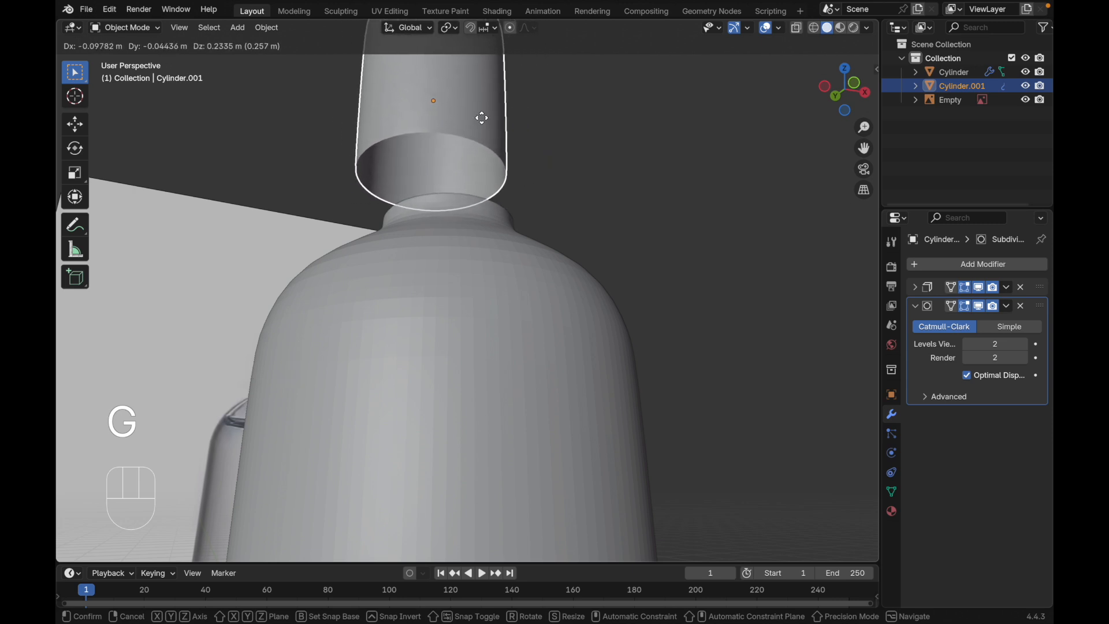
key(Escape)
scroll(472, 137, up, 5)
scroll(473, 138, up, 3)
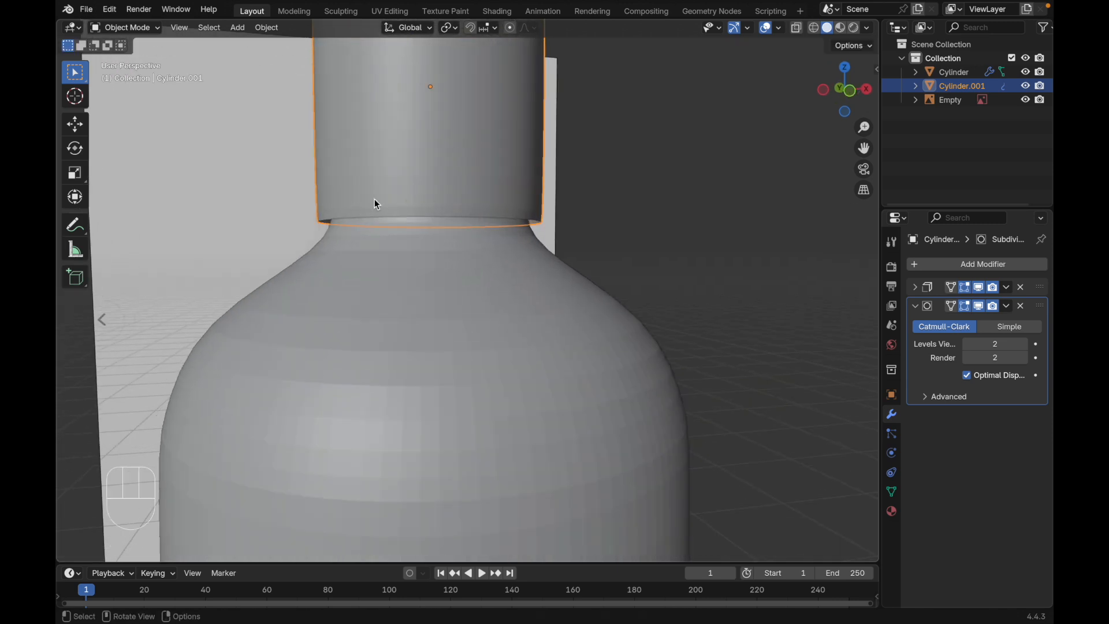
- Insert one loop cut around the cap in Edit Mode and slide it about 0.94 towards the lower rim
key(Tab)
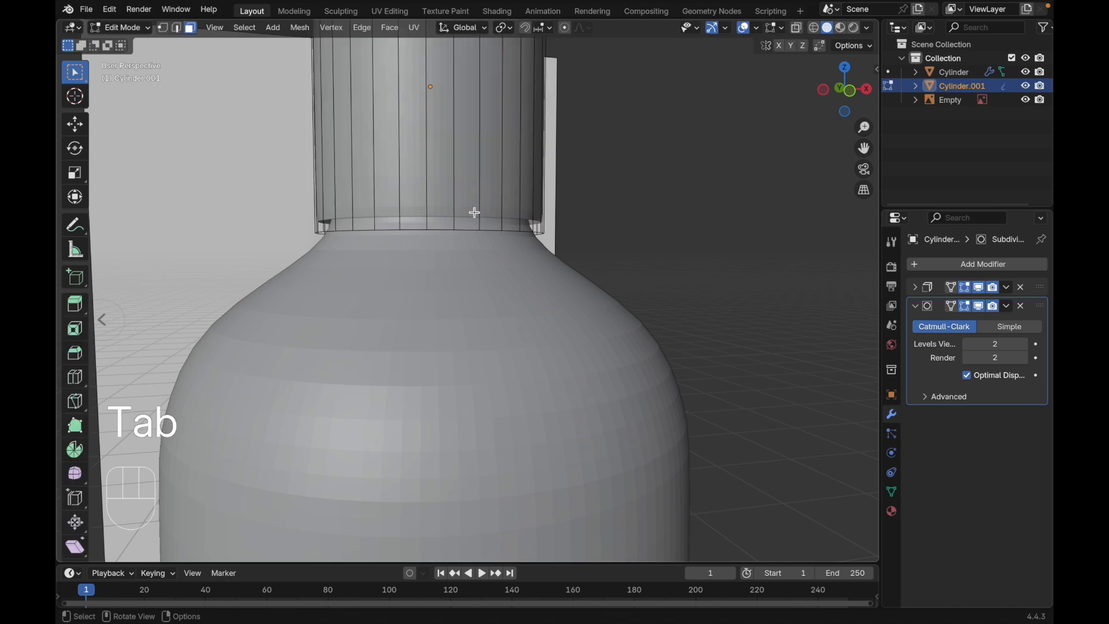
key(grave)
key(ctrl+r)
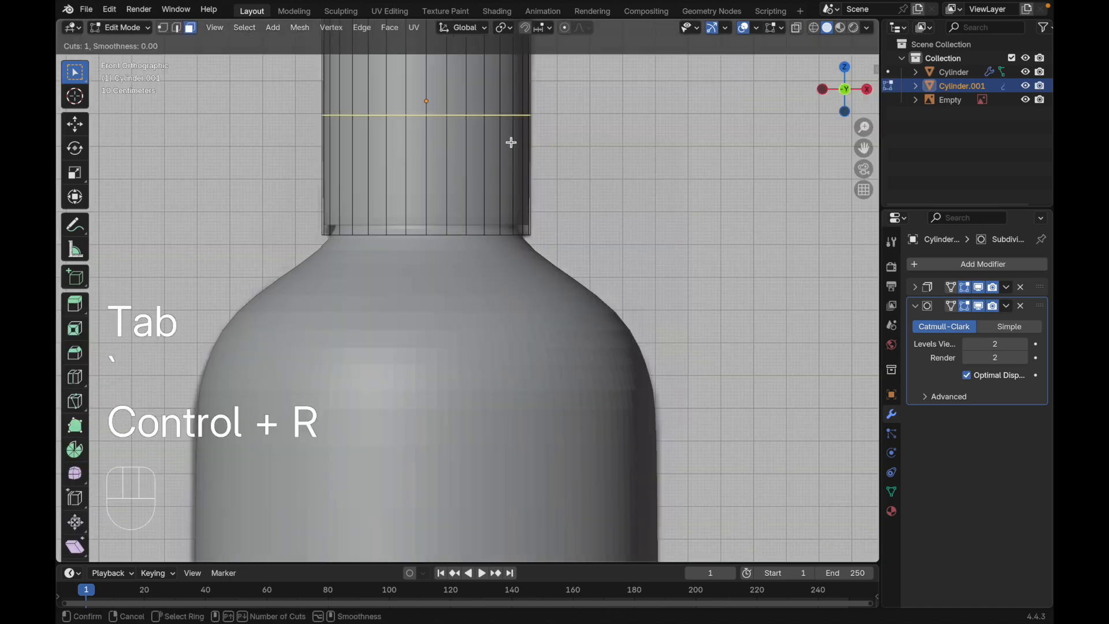
click(512, 142)
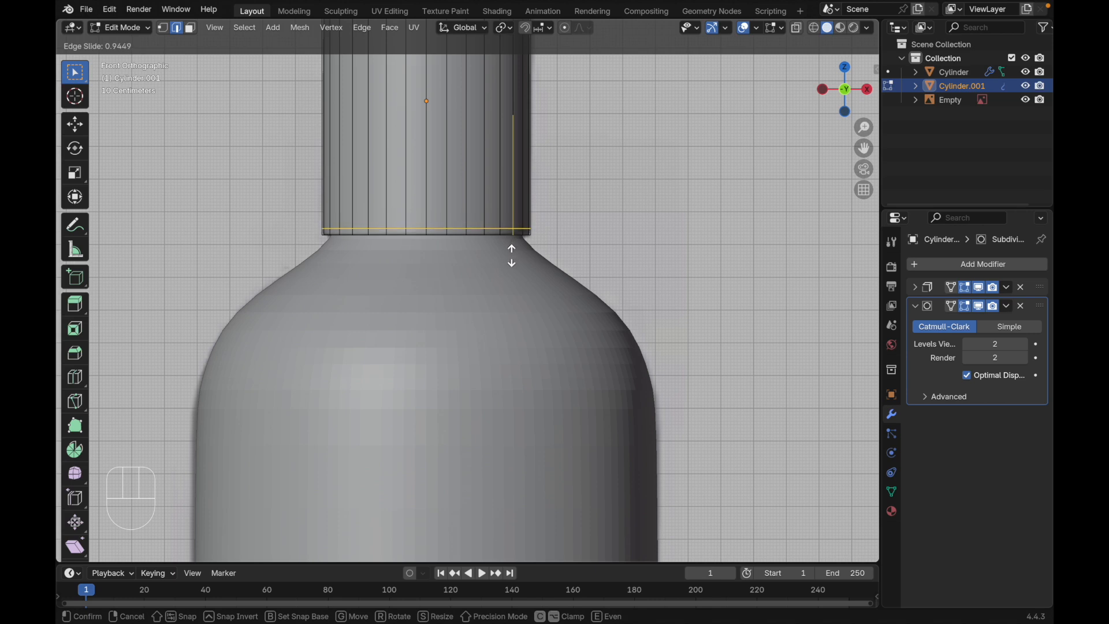
click(512, 252)
scroll(602, 236, down, 1)
scroll(602, 235, down, 1)
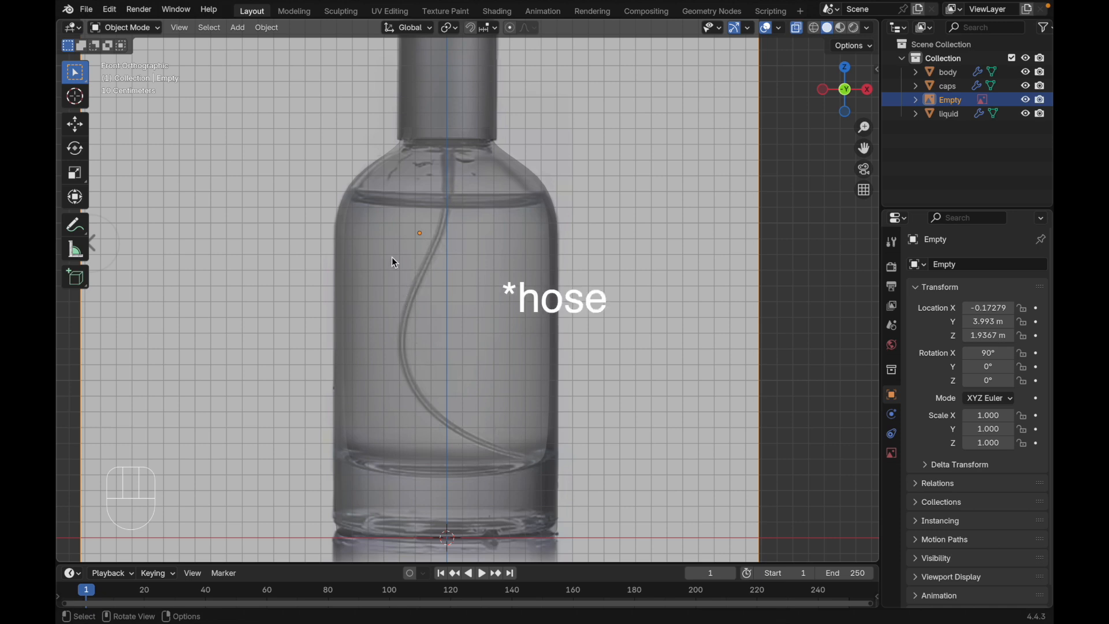
- Add a Bézier curve for the hose at the world origin and return to the front view
key(shift+a)
mouse_move(409, 264)
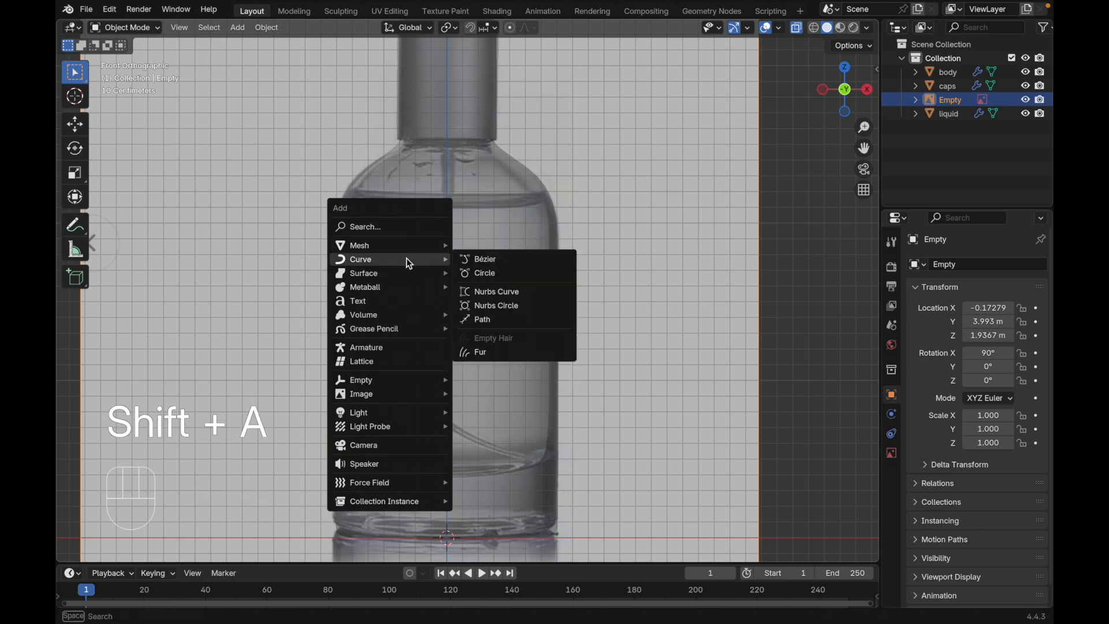
click(467, 258)
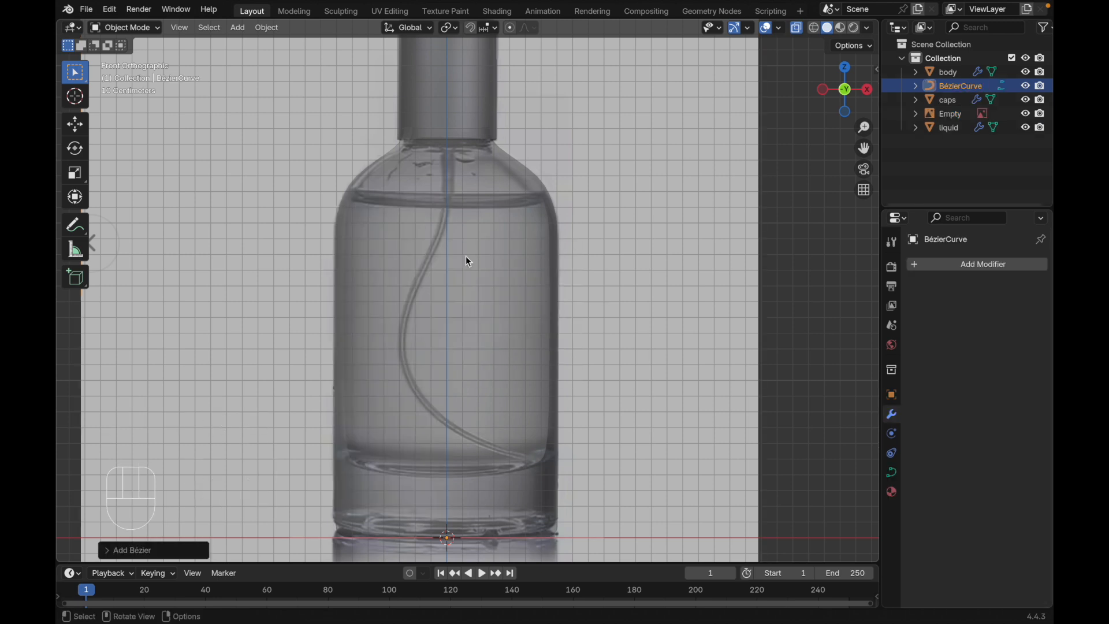
scroll(467, 257, down, 1)
middle_drag(506, 401, 510, 401)
key(g)
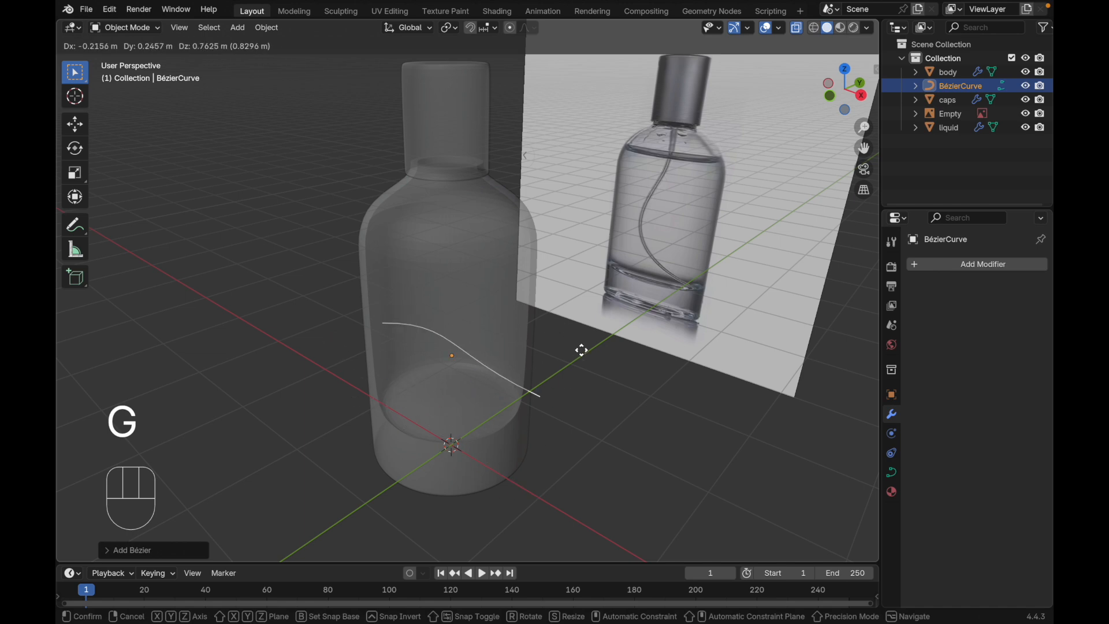
key(Escape)
key(grave)
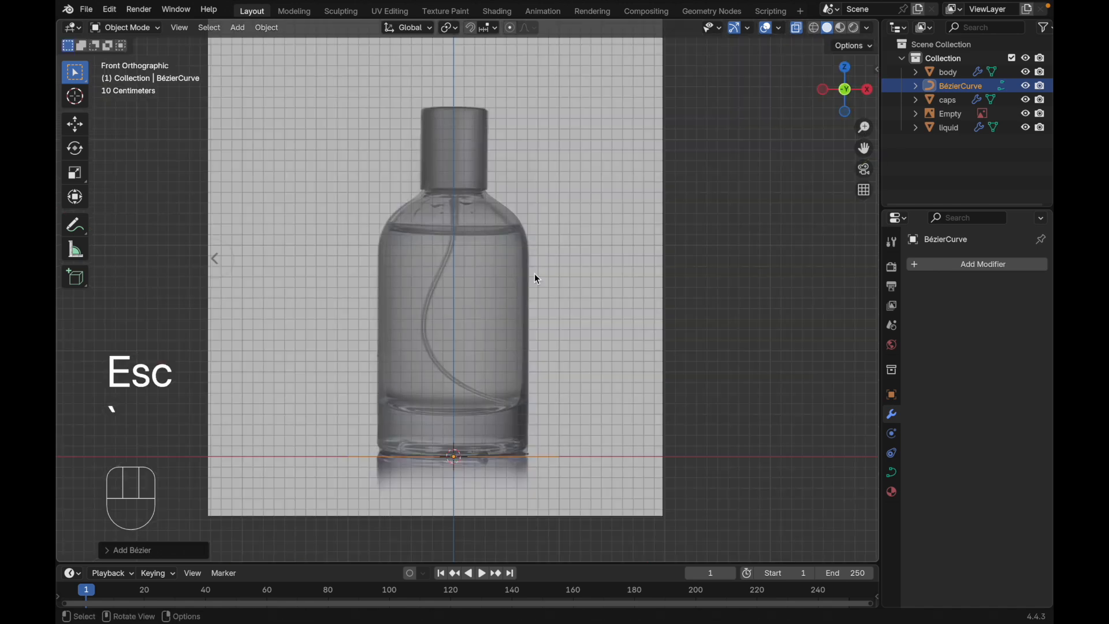
- Rotate the Bézier curve 90° around the global X axis
key(r)
key(x)
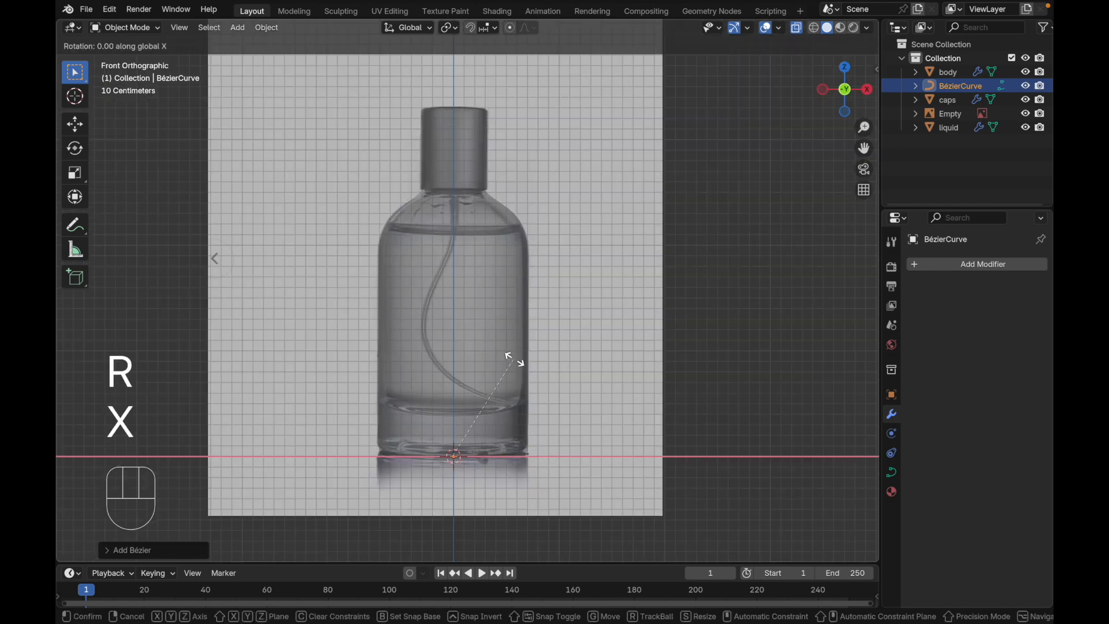
key(KP_9)
key(KP_0)
click(513, 359)
- Rotate the Bézier curve by -90 degrees in the front view so that it stands upright
key(r)
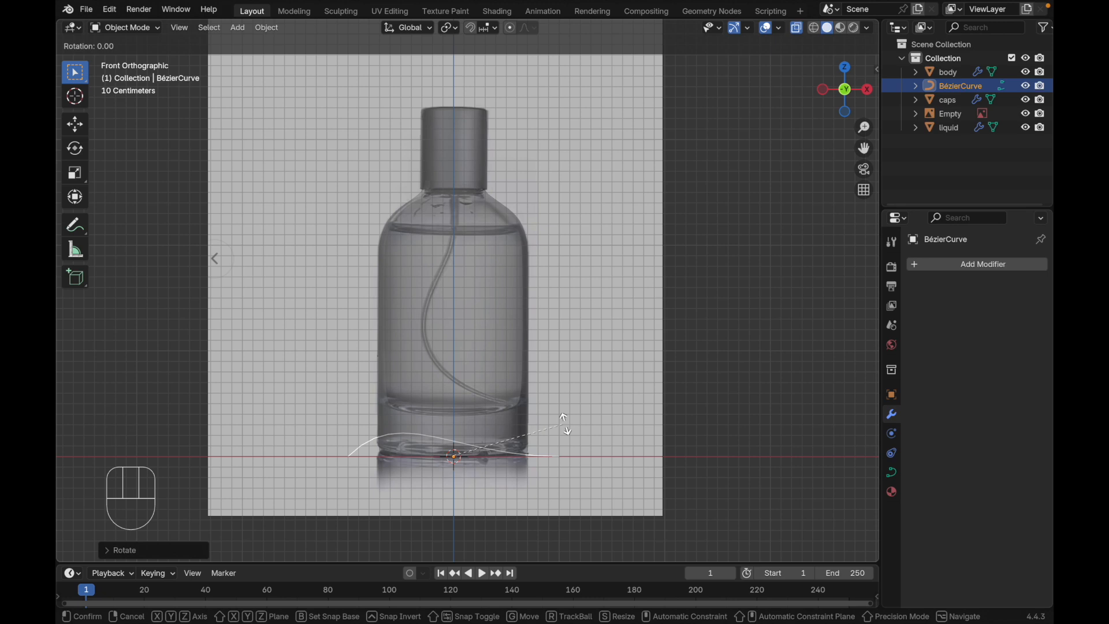
key(KP_Subtract)
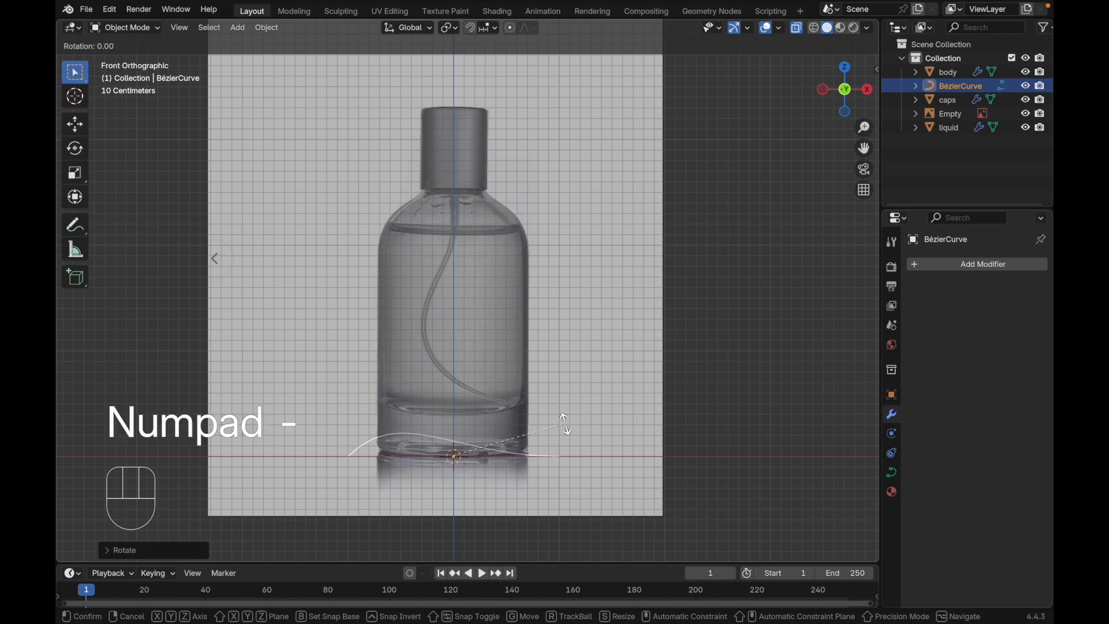
key(KP_9)
key(KP_0)
key(Return)
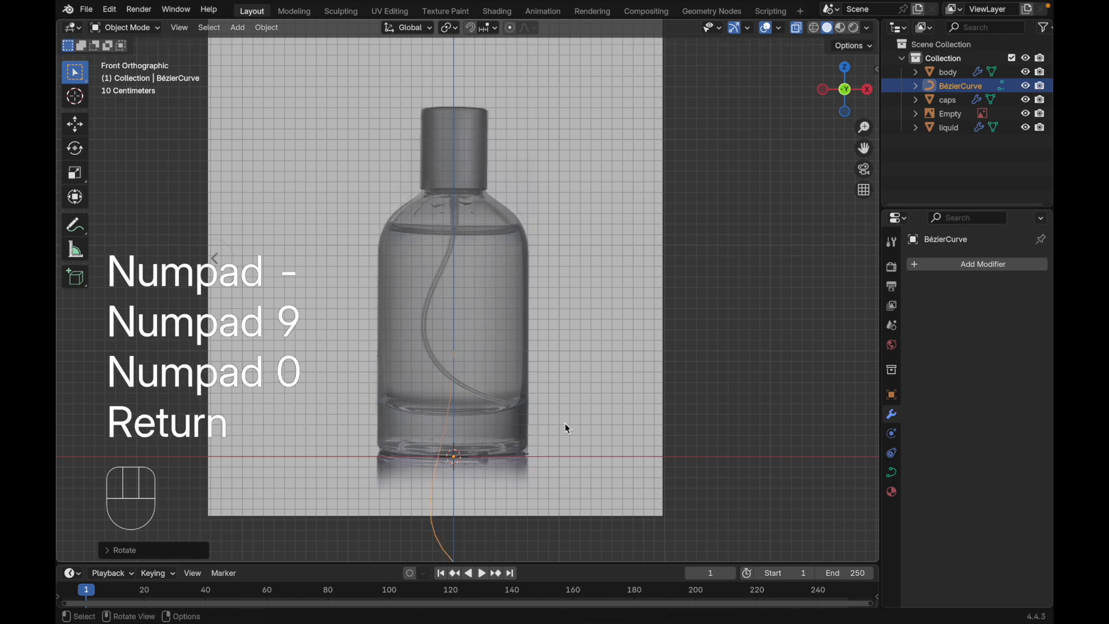
- Raise the Bézier curve along Z so its upper end meets the hose's start below the cap
key(g)
key(z)
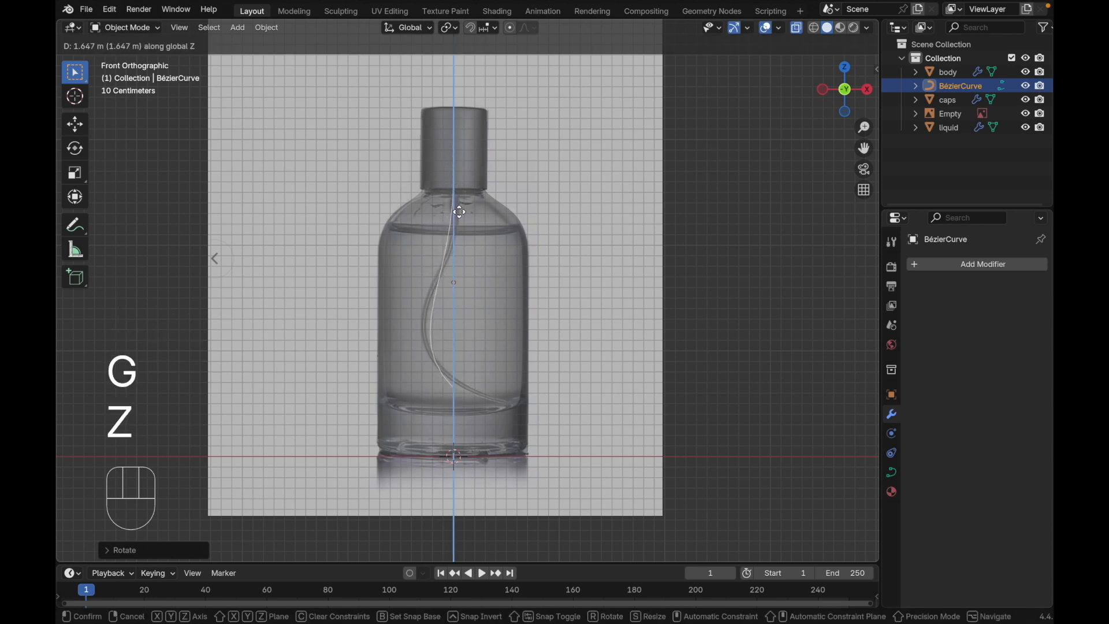
click(461, 183)
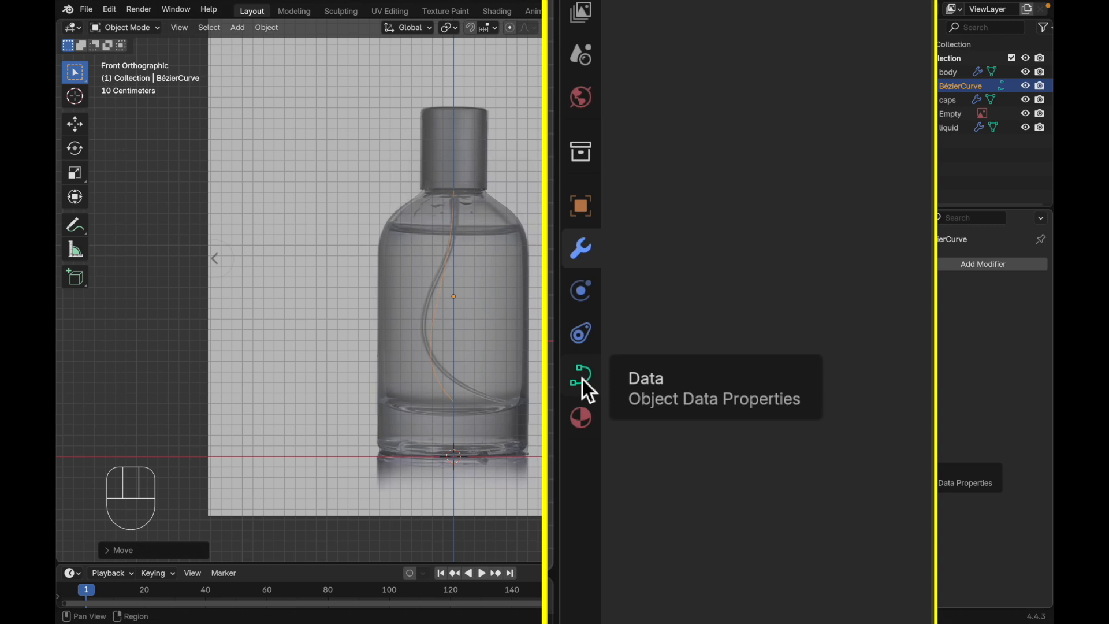
- Give the Bézier curve a round bevel with a depth of 0.02 m
click(584, 380)
scroll(1003, 367, down, 1)
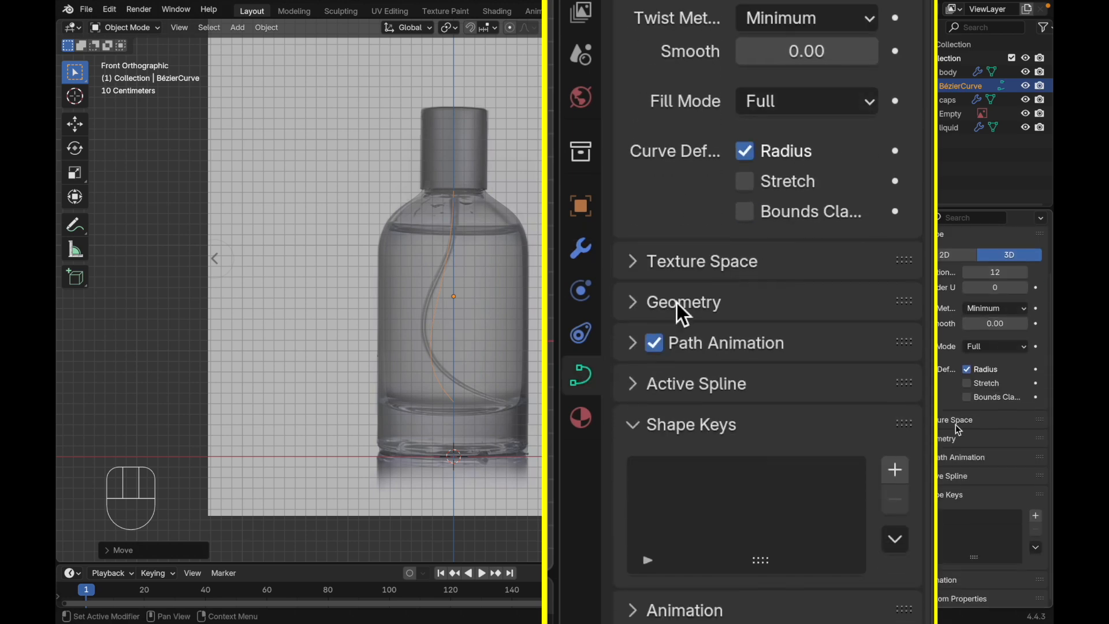
click(647, 306)
scroll(808, 315, down, 5)
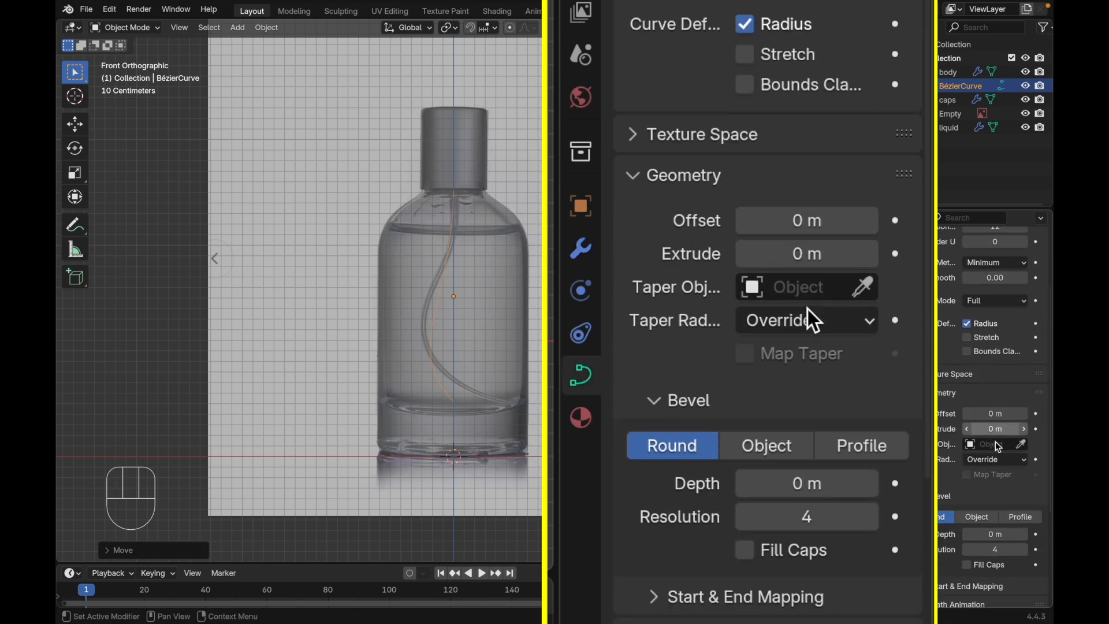
key(super+z)
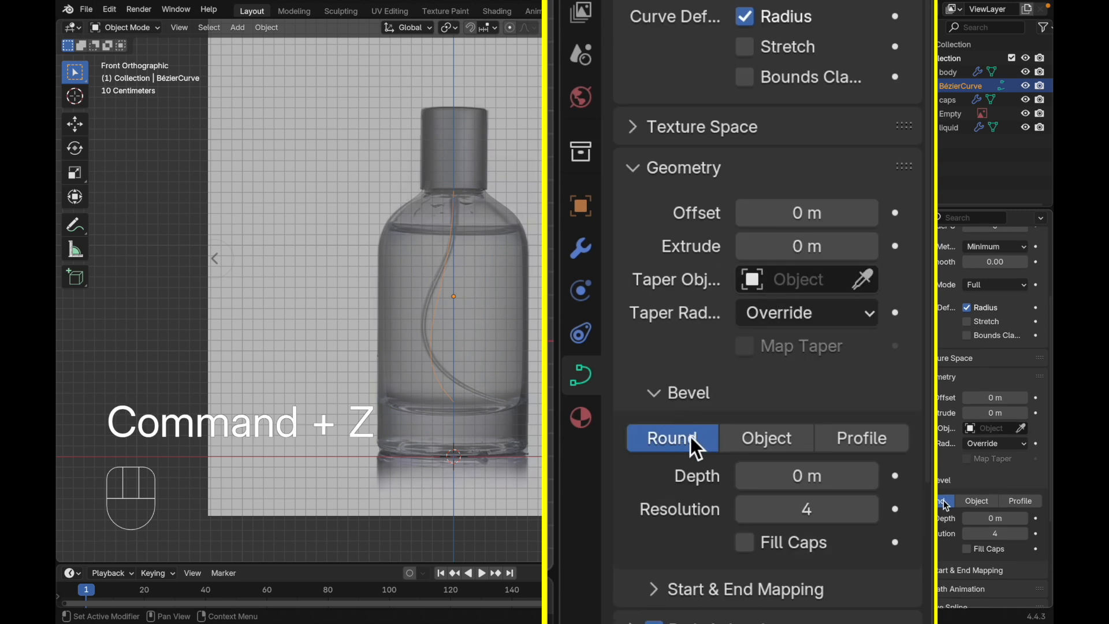
mouse_move(784, 465)
mouse_down()
mouse_move(814, 465)
mouse_move(783, 468)
mouse_up()
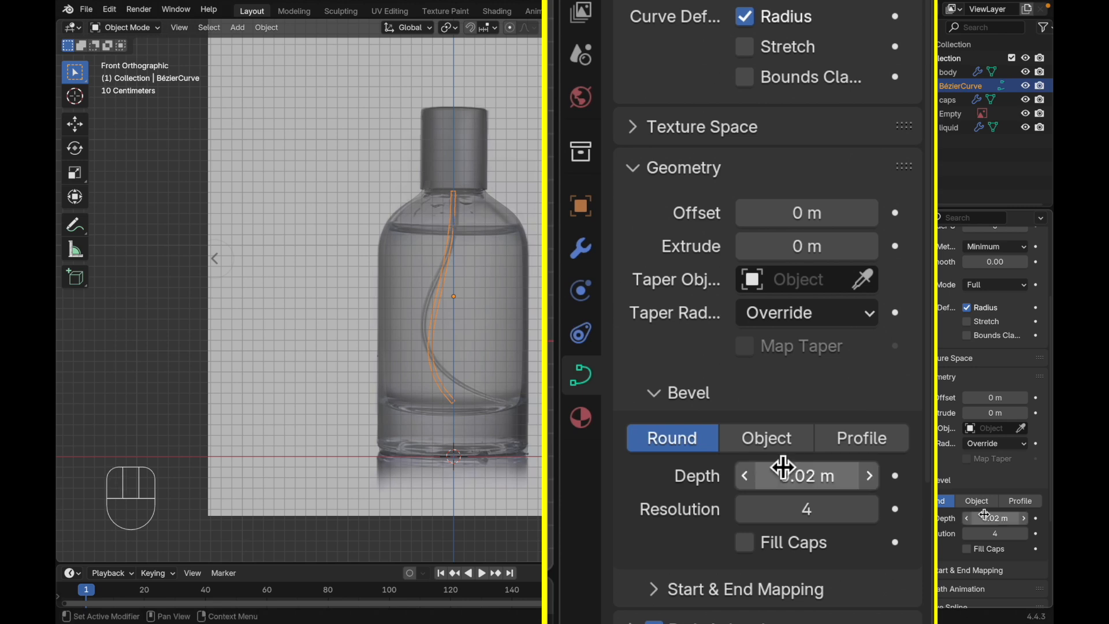
scroll(467, 291, up, 2)
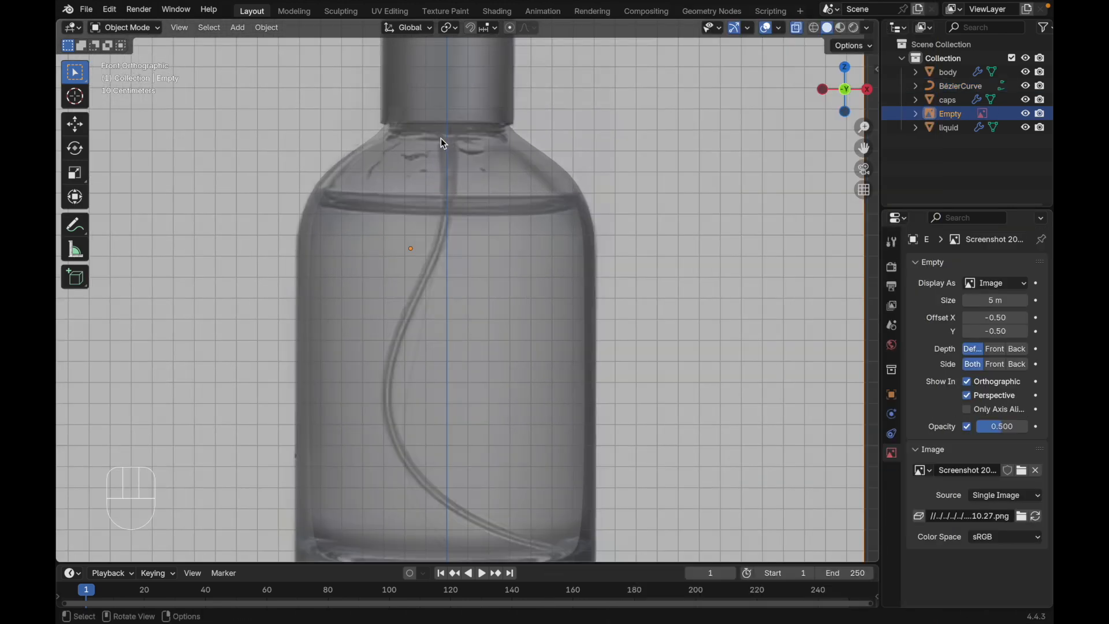
key(shift+space)
key(d)
mouse_move(467, 138)
mouse_down()
mouse_move(386, 173)
mouse_move(494, 134)
mouse_up()
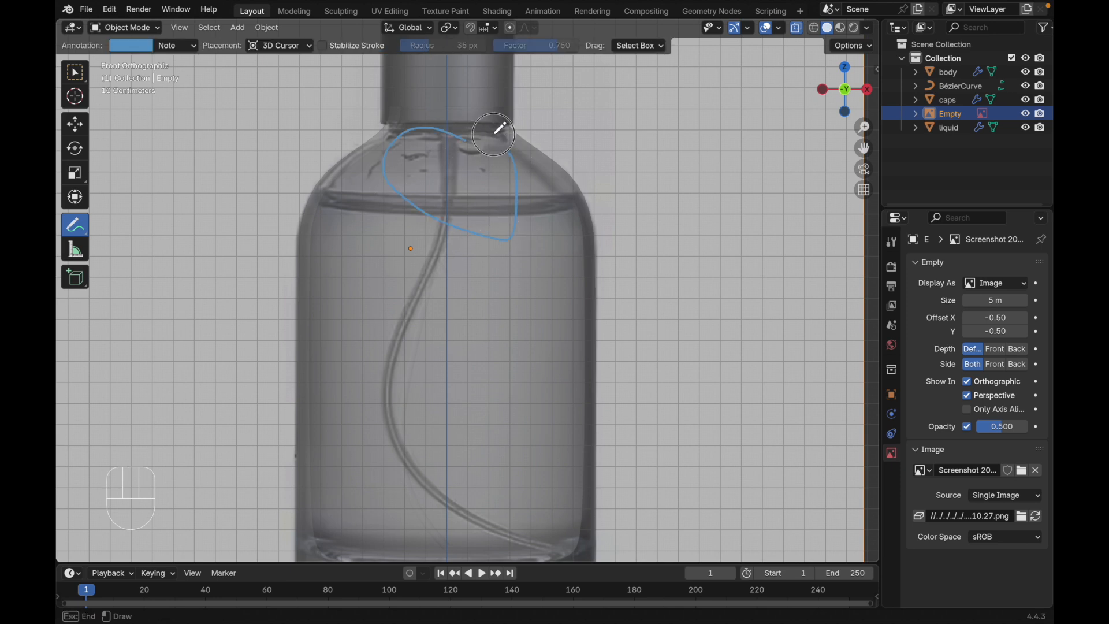
key(super+z)
key(Escape)
- Add a mesh cylinder and raise it along Z to the hose's straight stem below the cap
key(shift+a)
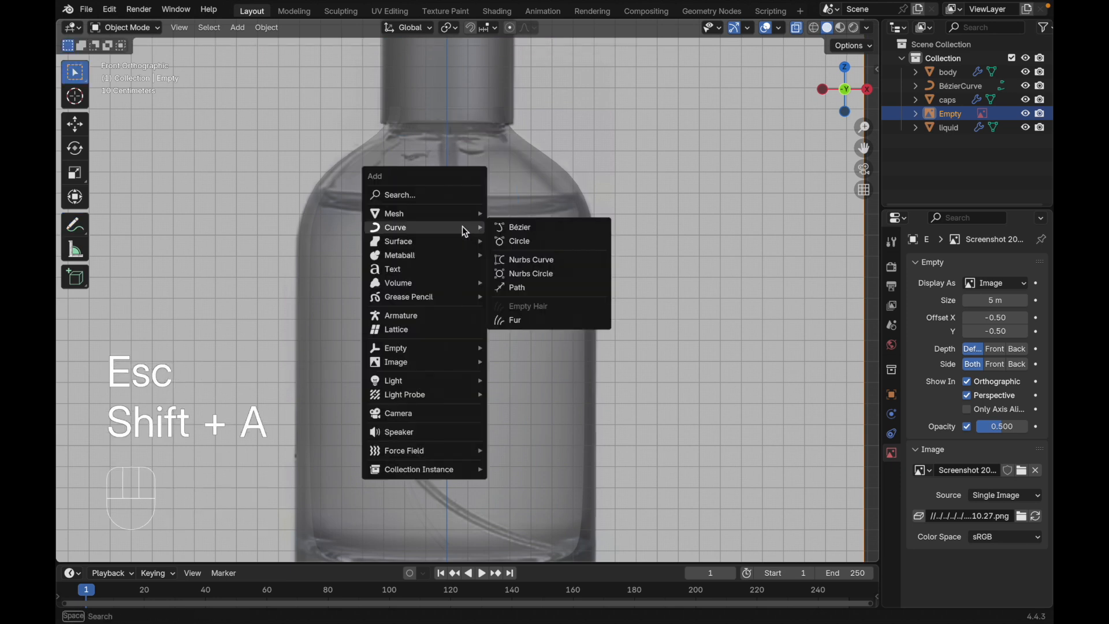
mouse_move(436, 215)
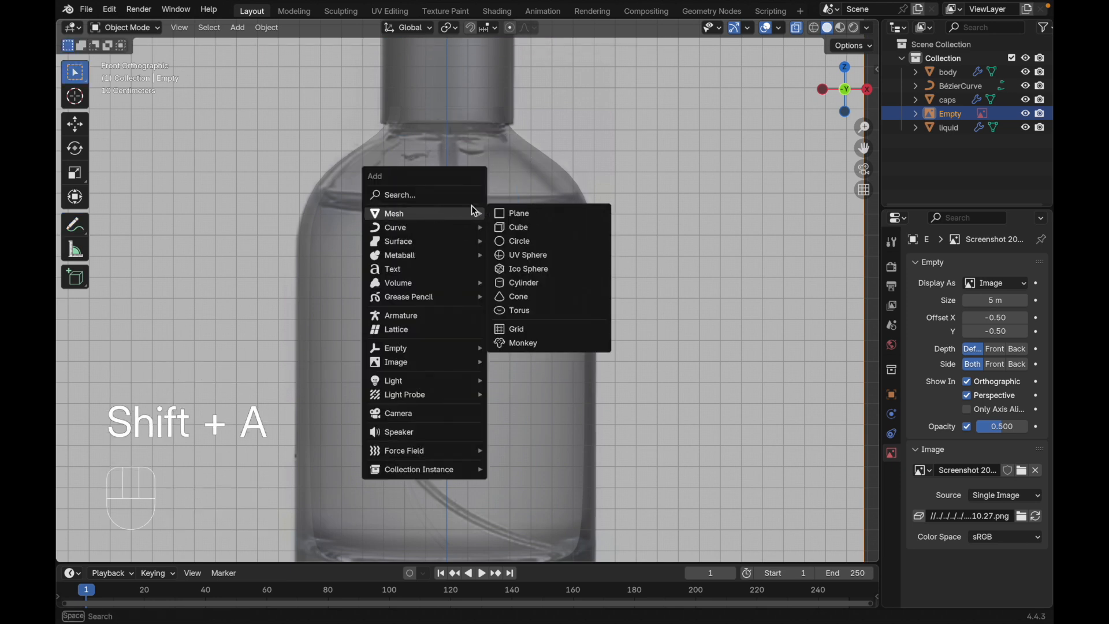
click(524, 283)
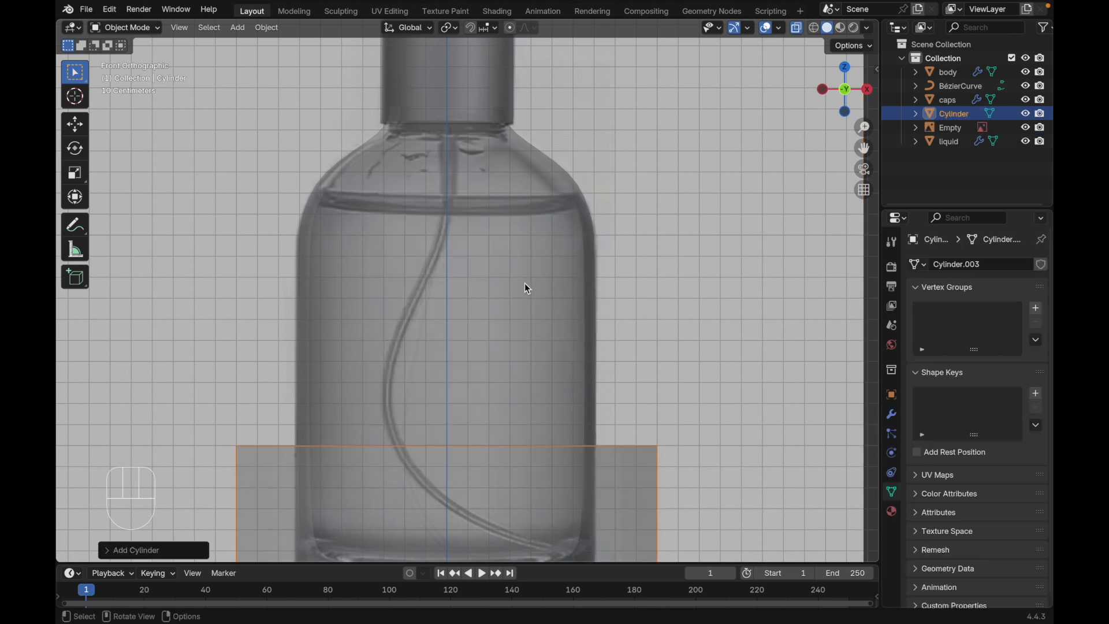
key(g)
key(z)
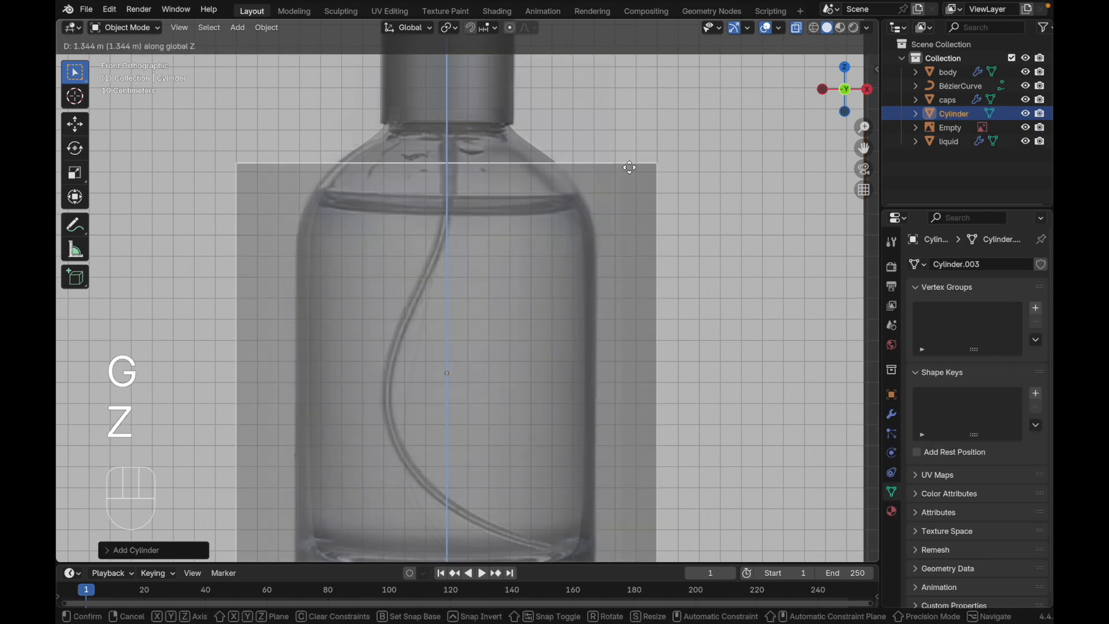
click(605, 546)
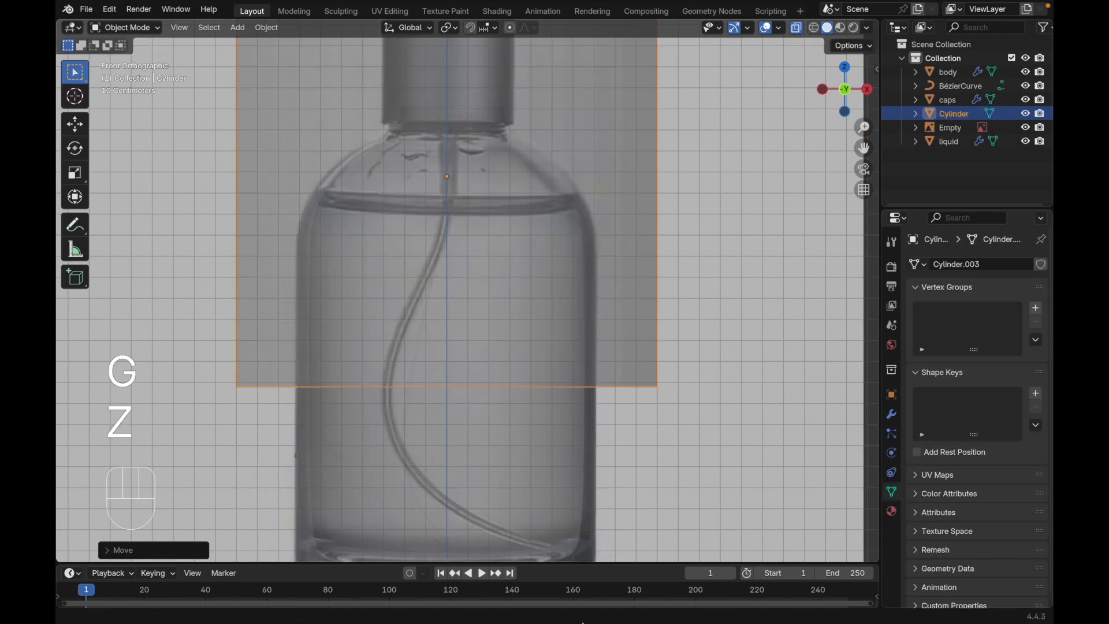
- Scale the whole cylinder mesh down uniformly in Edit Mode to match the width of the straight stem in the reference photo
key(Tab)
scroll(575, 197, down, 3)
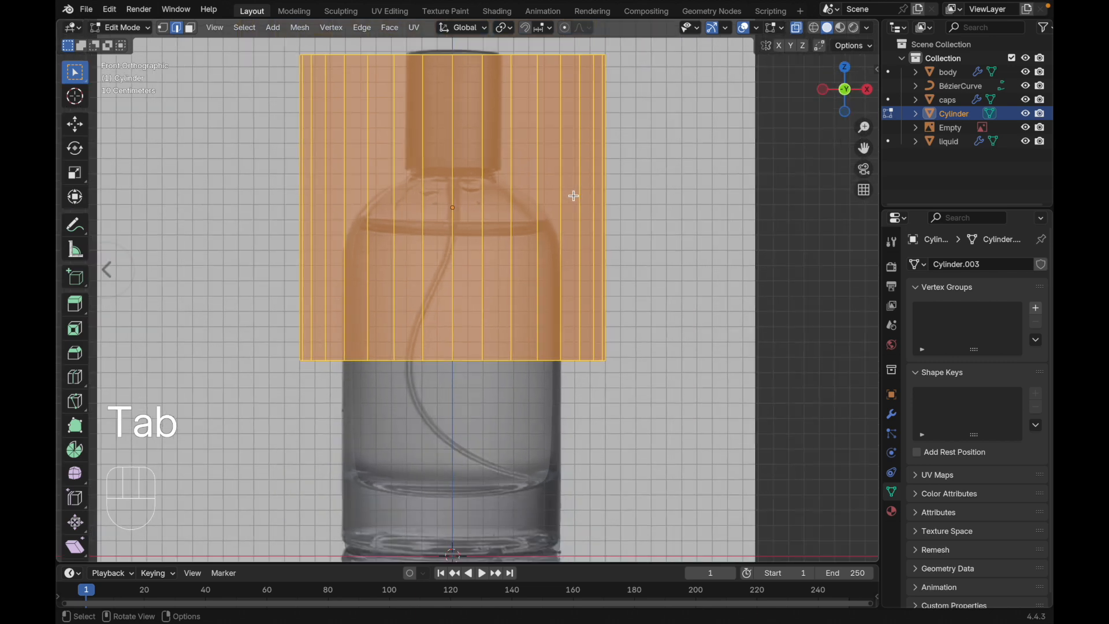
key(s)
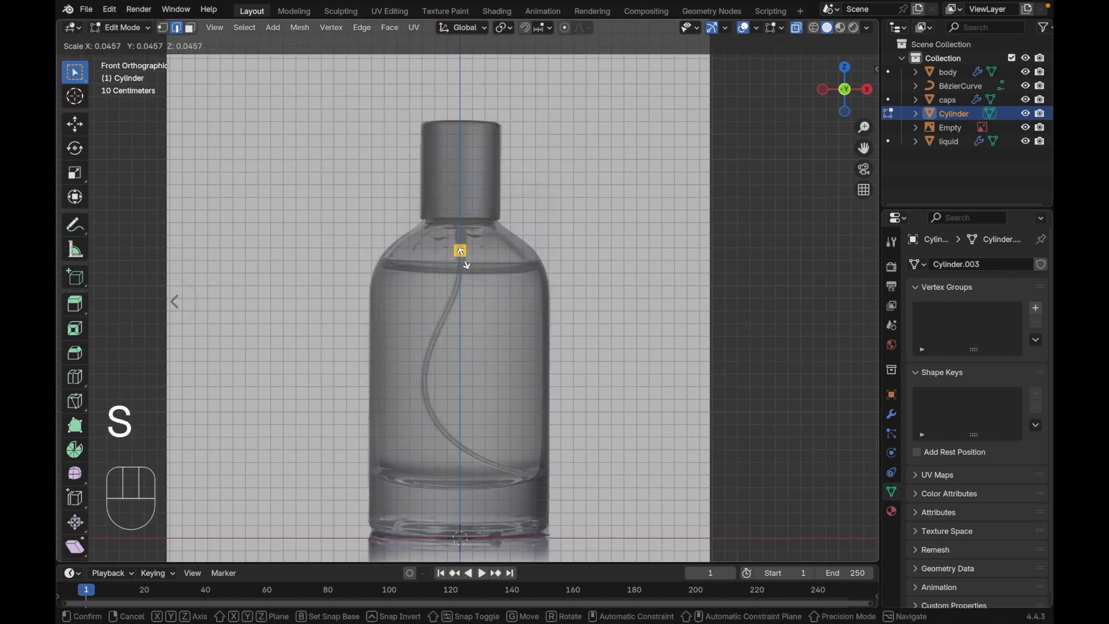
click(463, 258)
scroll(463, 257, up, 7)
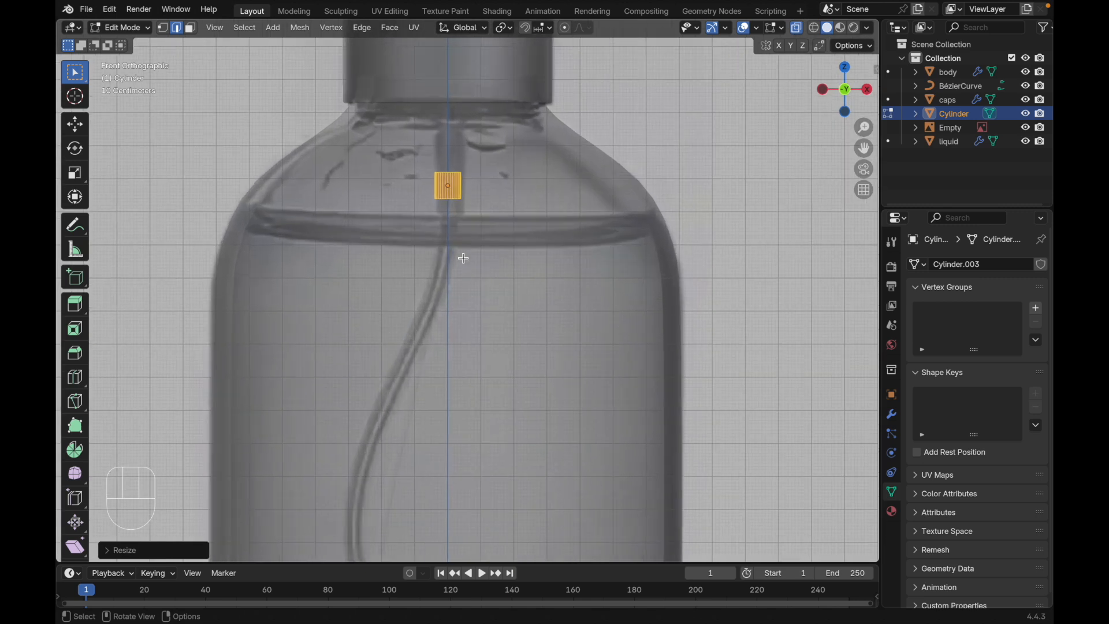
shift+scroll(463, 258, up, 2)
scroll(462, 257, up, 3)
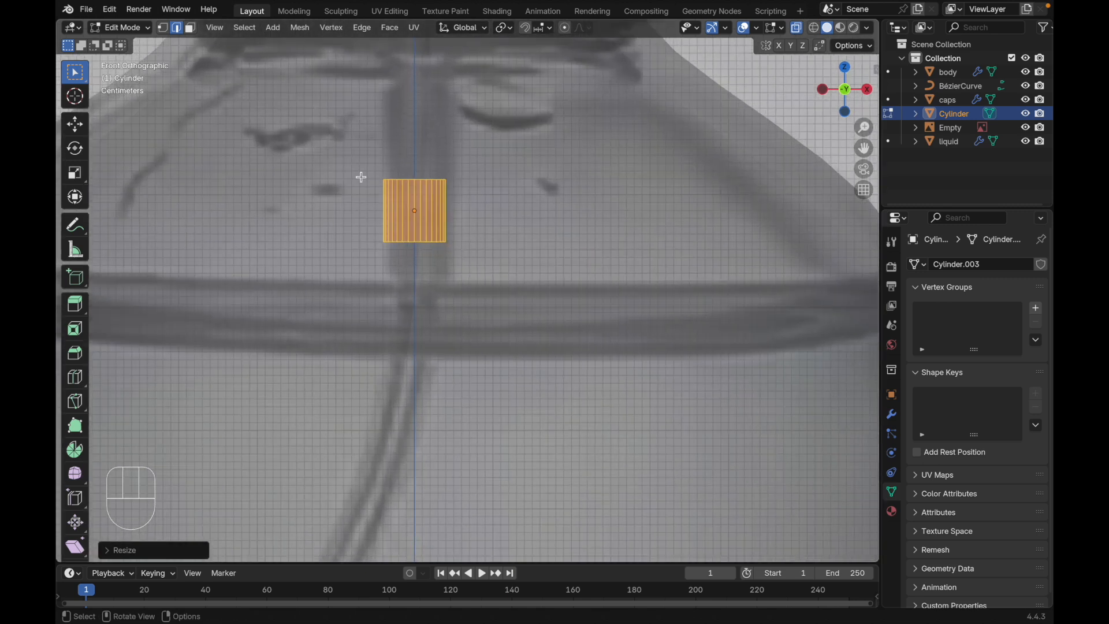
- Raise the cylinder's top edge loop along Z until it ends inside the cap
drag(347, 158, 472, 193)
key(g)
key(z)
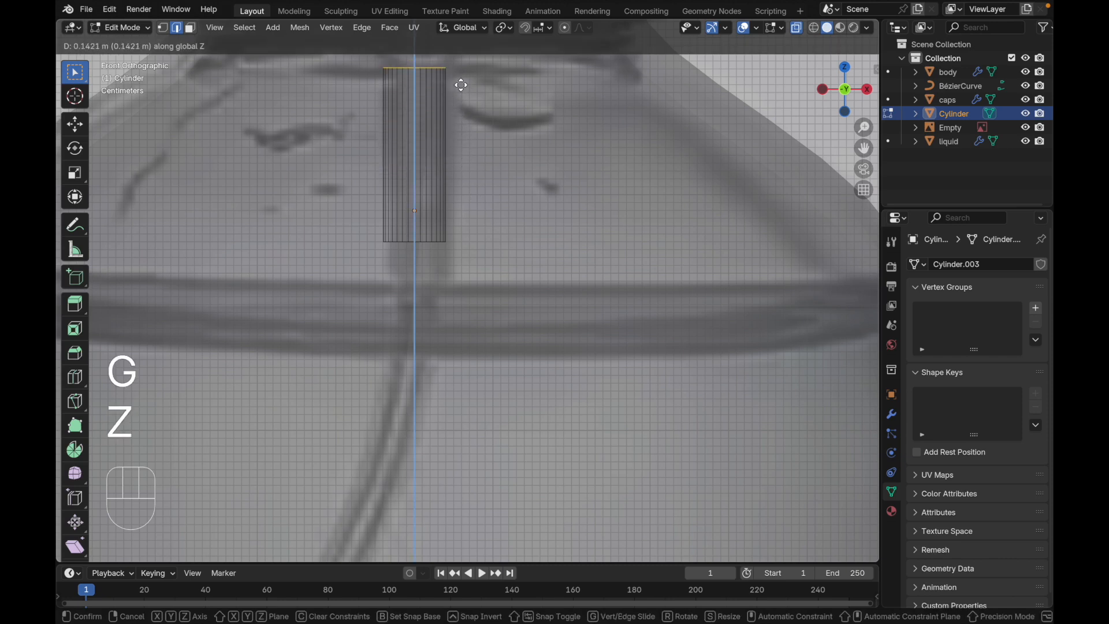
click(459, 82)
scroll(460, 86, down, 2)
scroll(461, 85, down, 2)
key(g)
key(z)
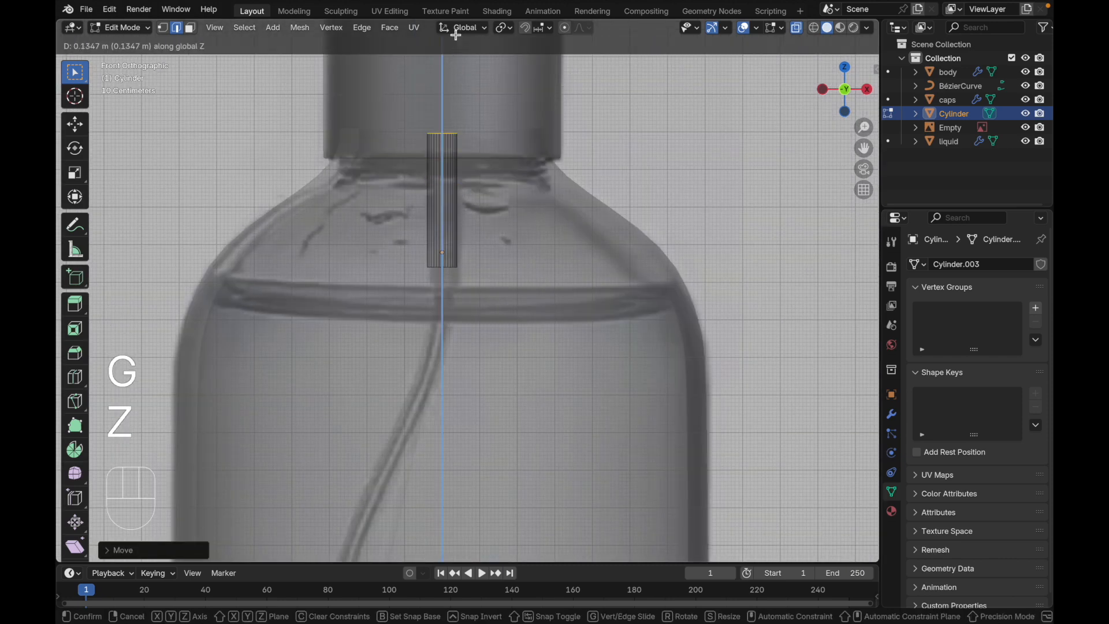
click(455, 34)
- Select the bottom edge loop of the narrow cylinder
scroll(451, 216, up, 2)
drag(401, 230, 507, 298)
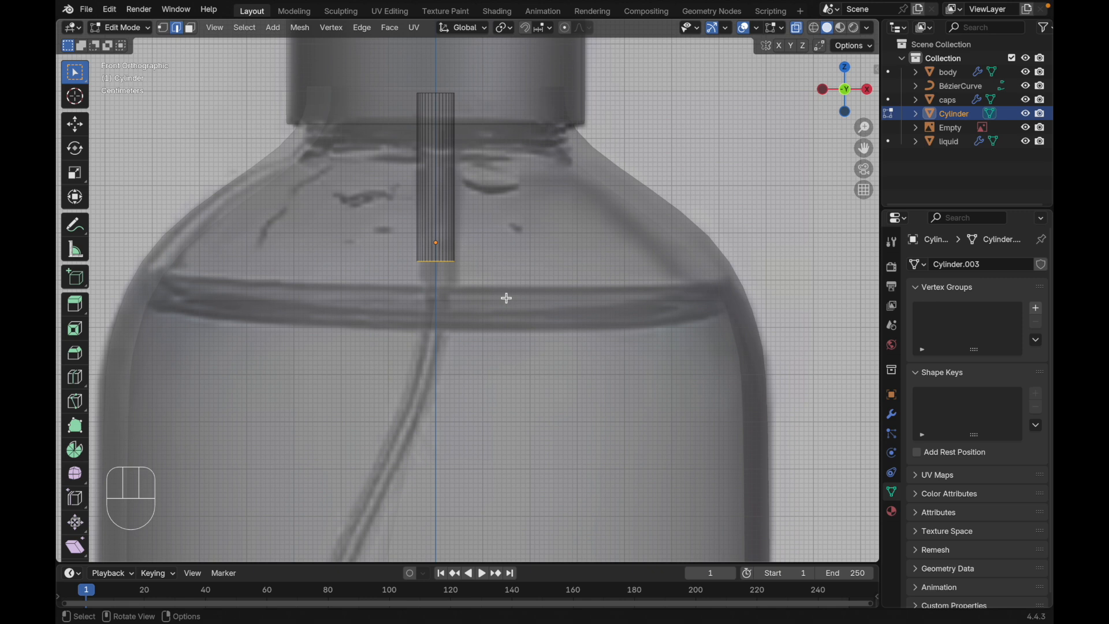
- Lower the cylinder's bottom face along the Z axis to just above the liquid line in the reference image
scroll(506, 298, up, 3)
key(g)
key(z)
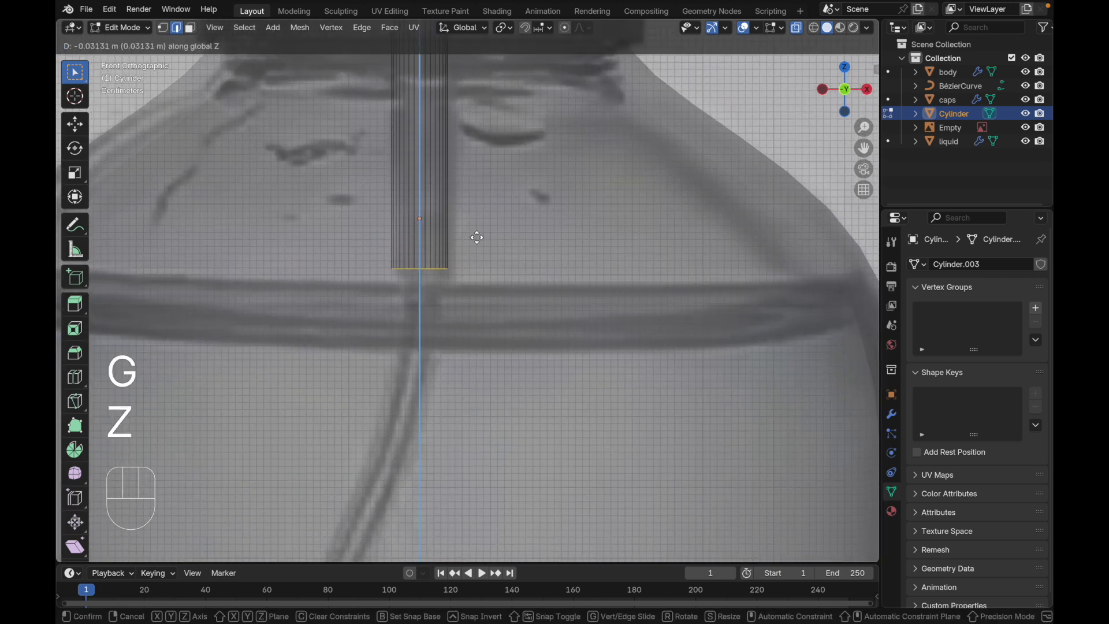
click(474, 237)
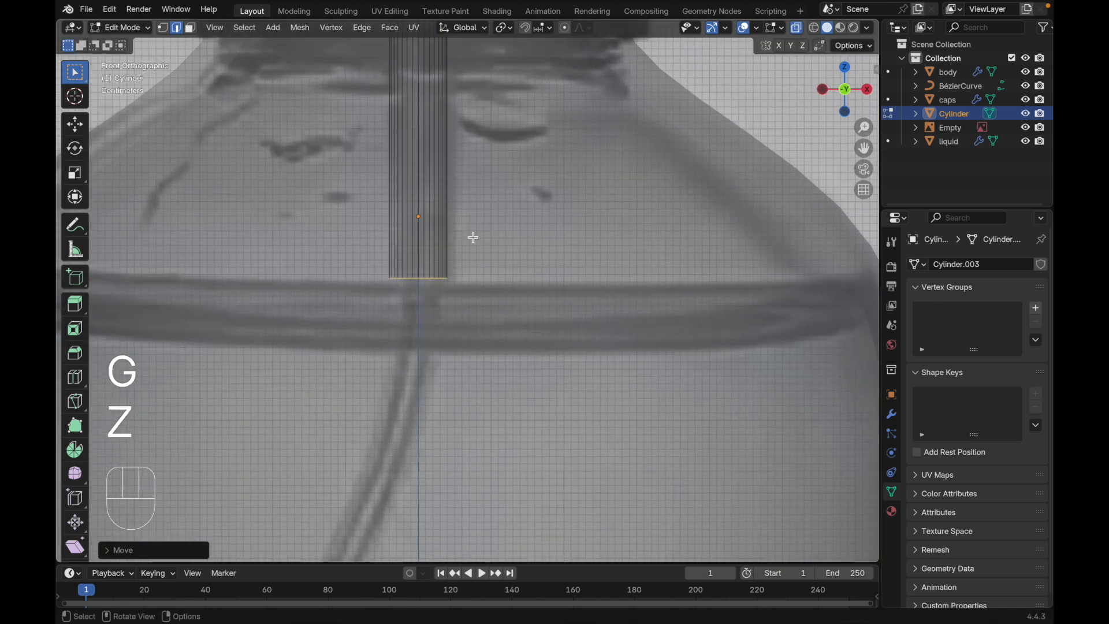
- Inset the cylinder's bottom face slightly, leaving a thin rim around it
scroll(472, 238, up, 3)
scroll(473, 237, down, 5)
scroll(472, 237, up, 2)
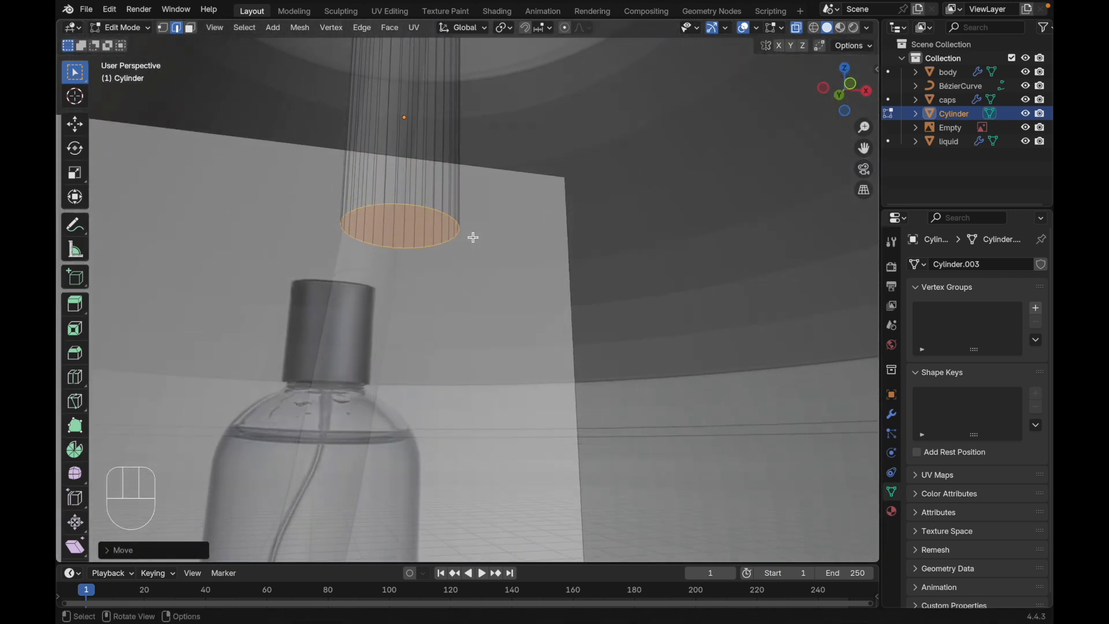
scroll(472, 238, up, 1)
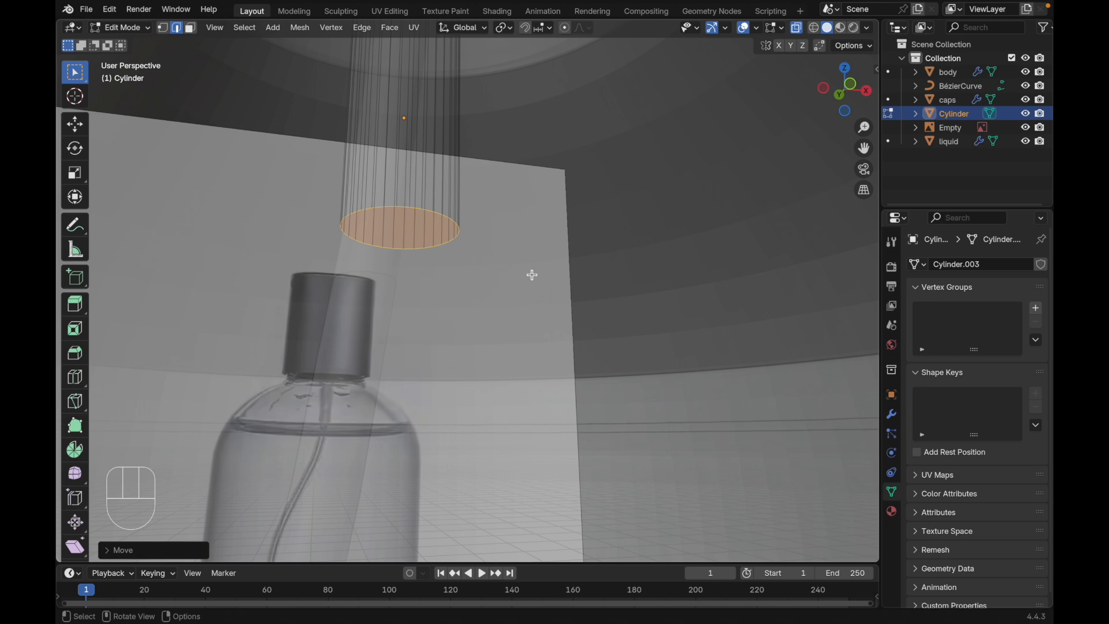
key(i)
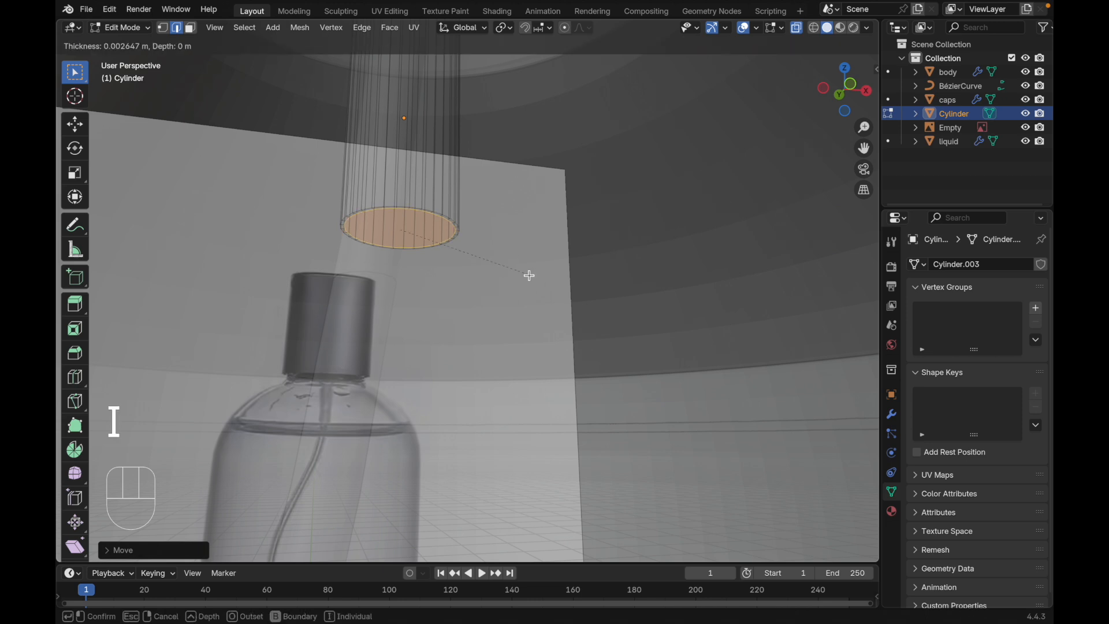
click(525, 275)
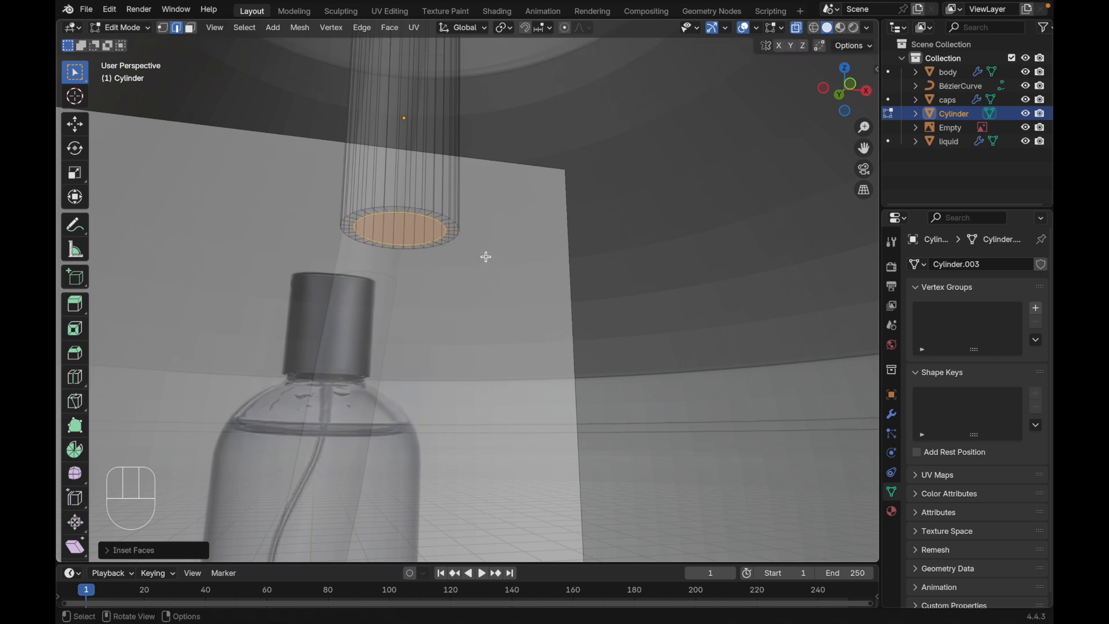
- Extrude the inset face downward into a short, narrower neck and return to Object Mode
key(e)
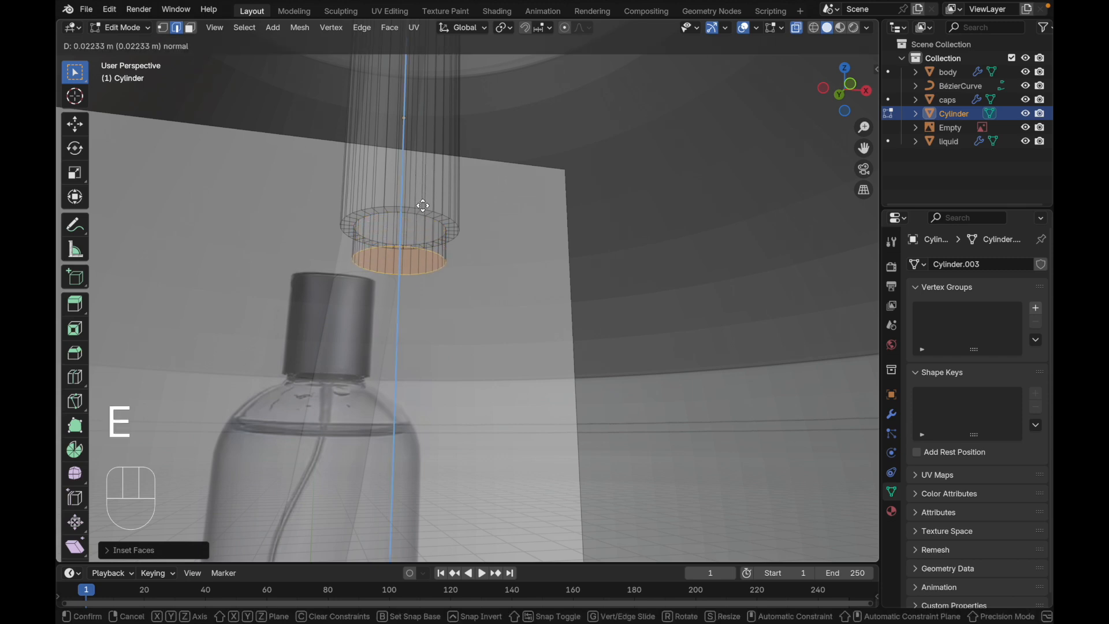
click(422, 218)
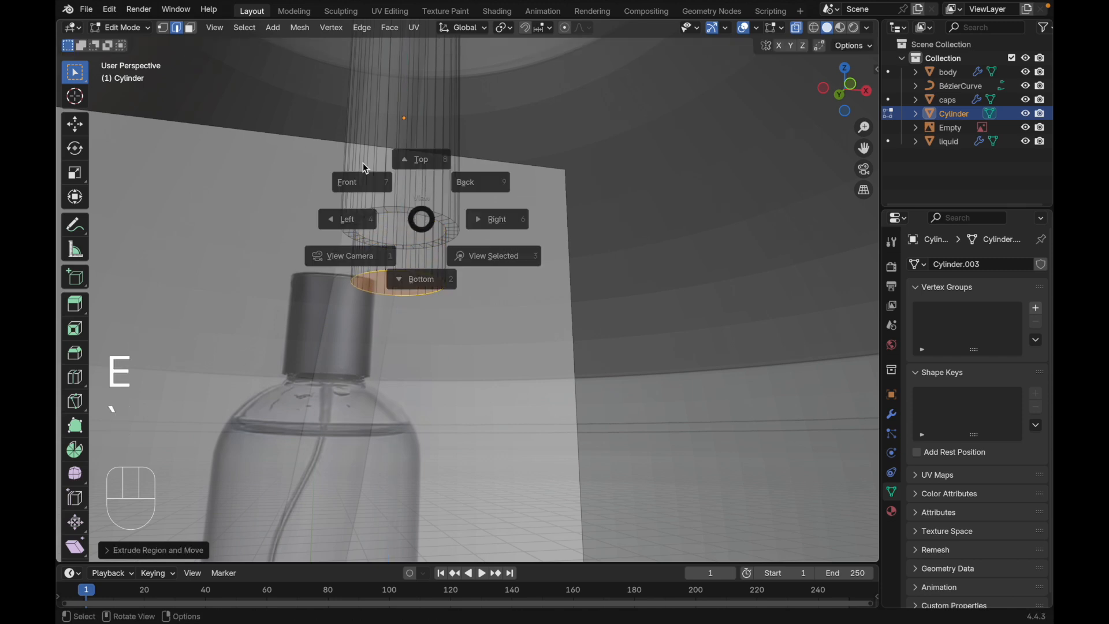
key(KP_Decimal)
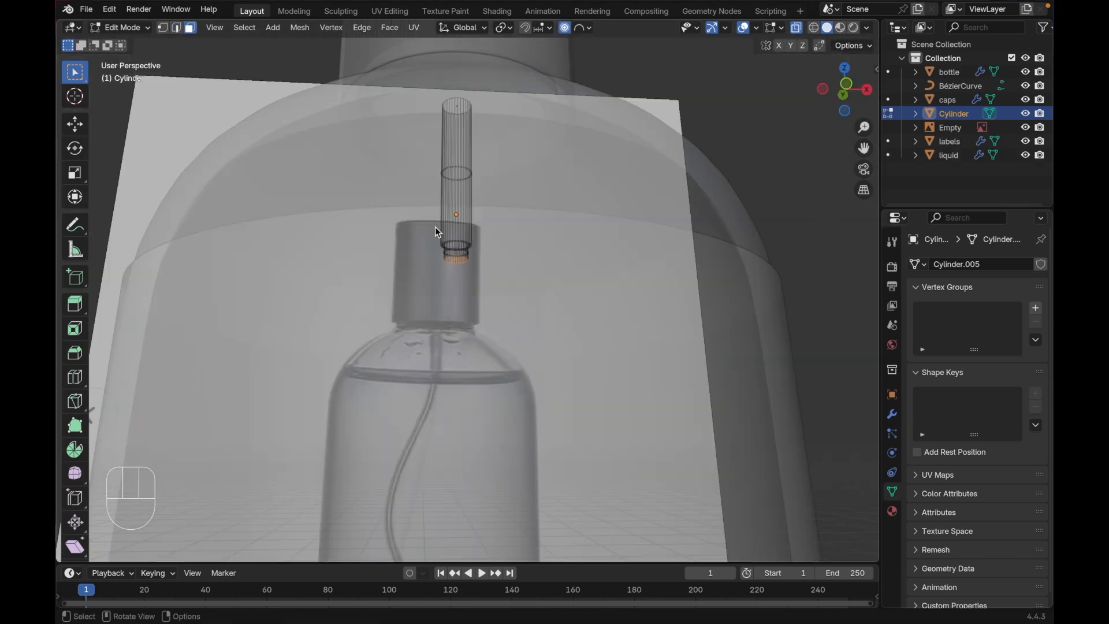
key(Tab)
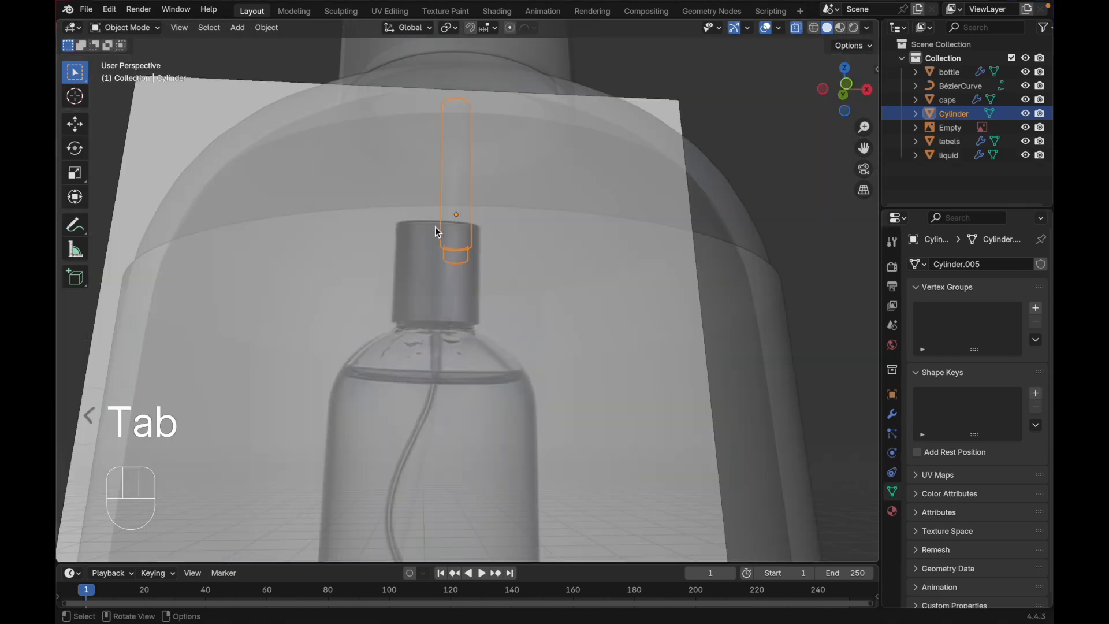
- Select the BézierCurve tube together with the Cylinder and isolate both in local view, seen from the front
key(KP_1)
scroll(468, 222, up, 3)
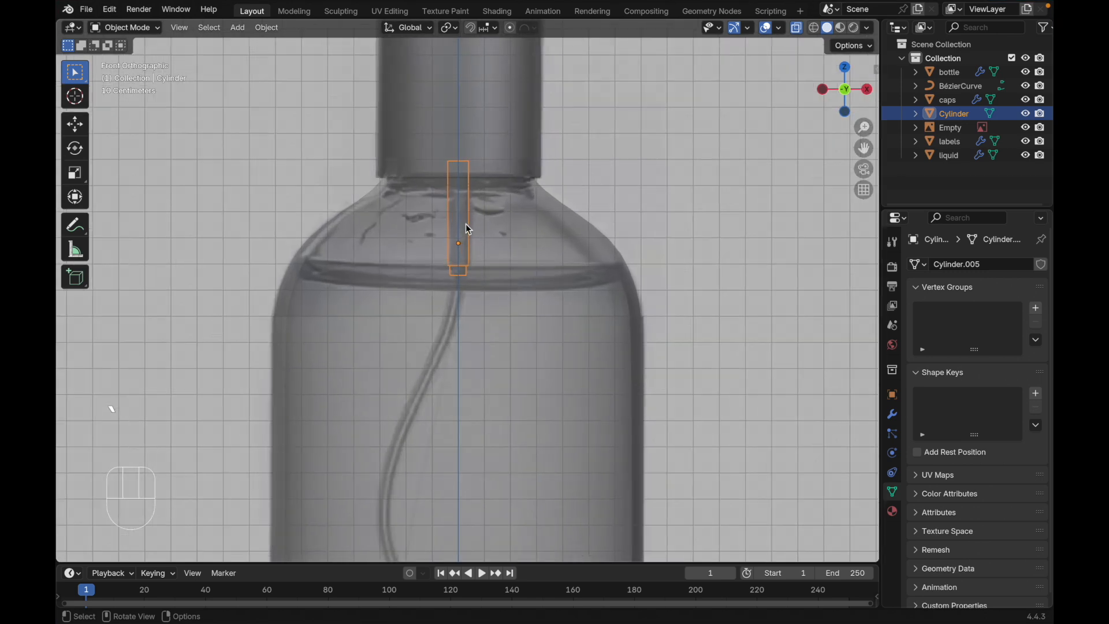
scroll(446, 238, down, 5)
scroll(445, 239, up, 3)
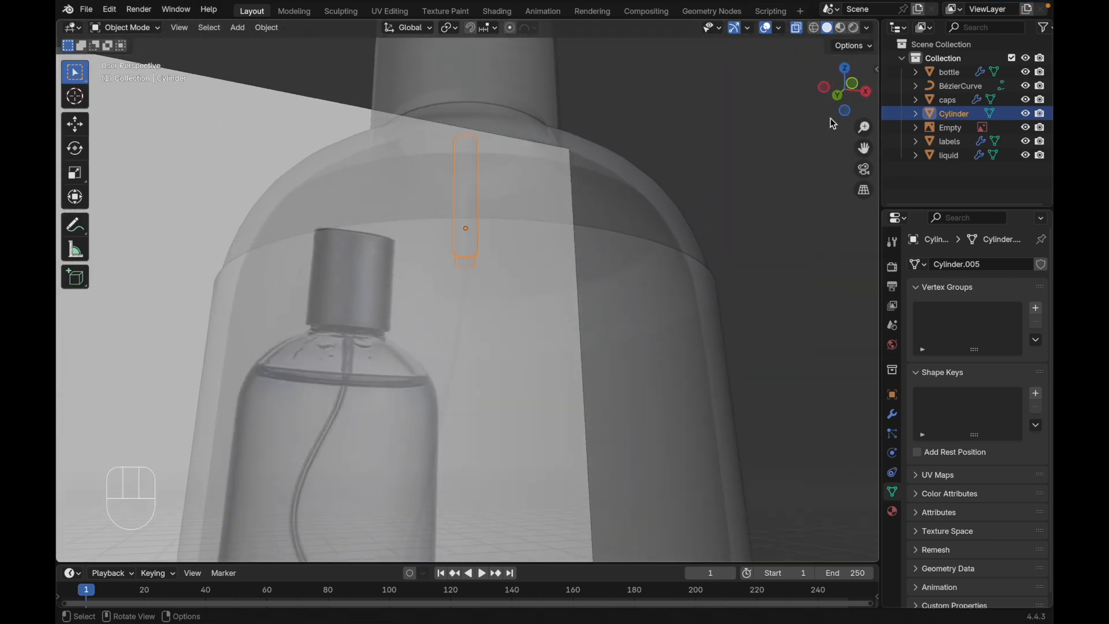
ctrl+click(954, 89)
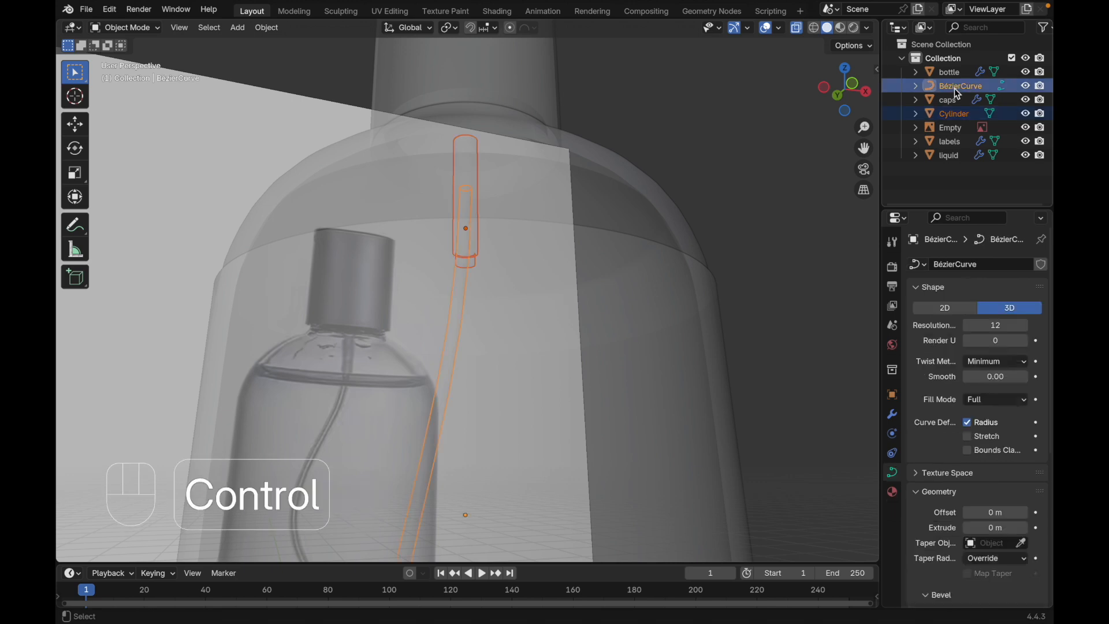
key(grave)
click(362, 166)
key(g)
key(Escape)
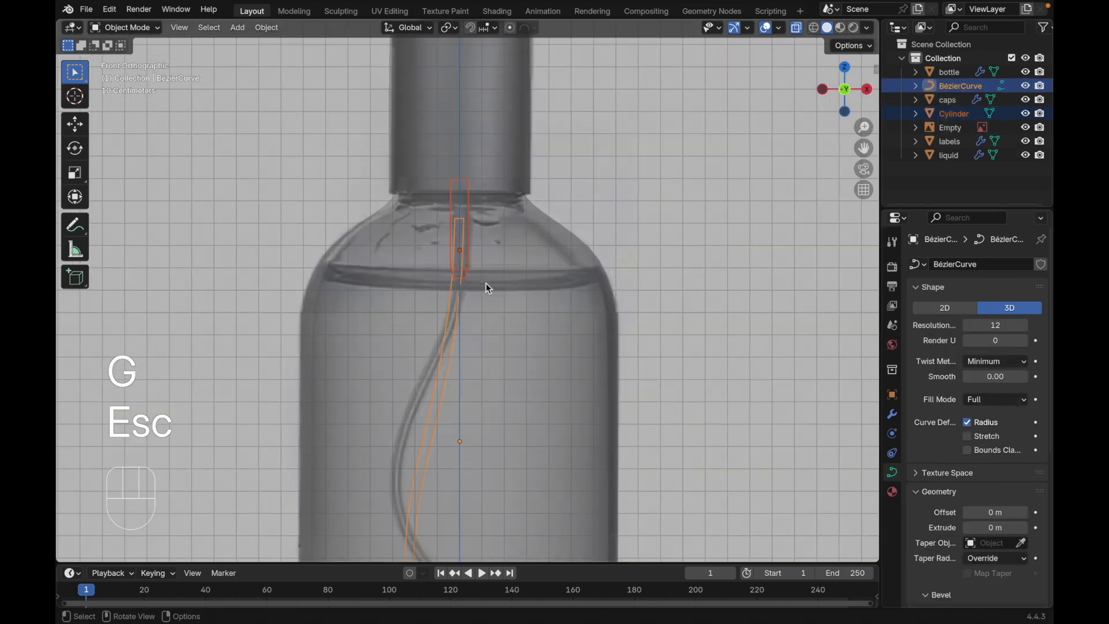
key(g)
click(476, 270)
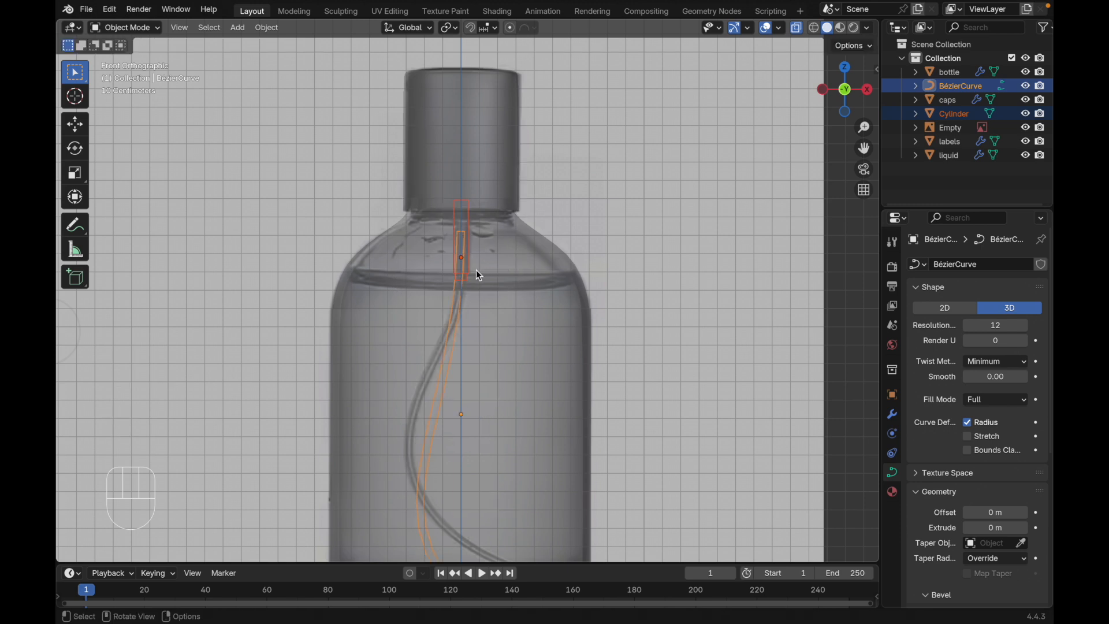
key(slash)
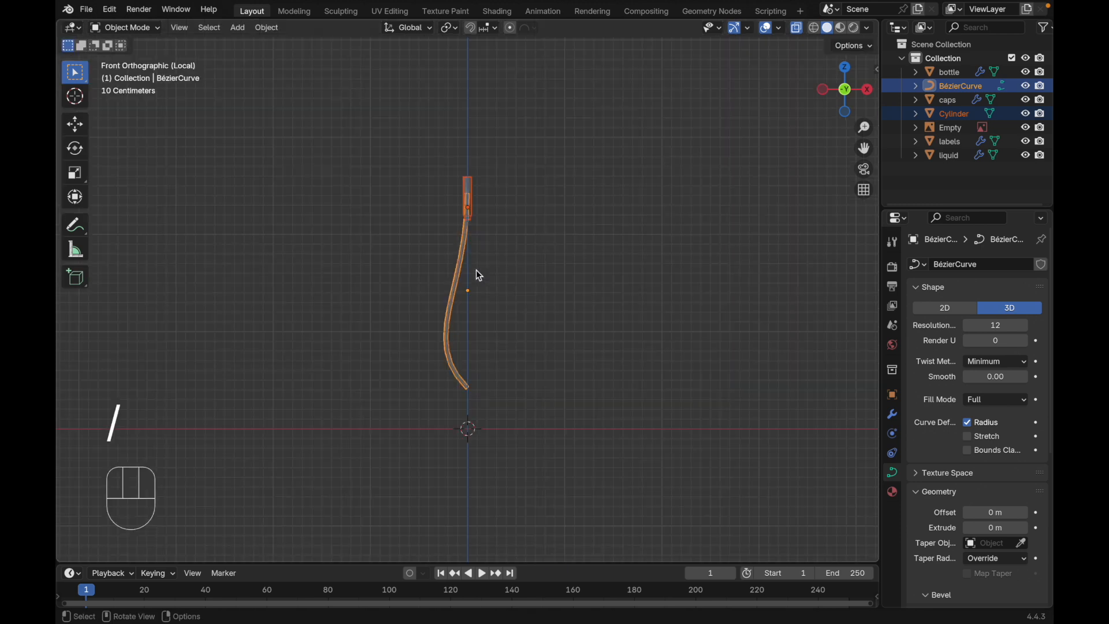
- Rotate the Bézier tube a few degrees counterclockwise and move it about 0.05 m along X so its upper end sits inside the cylinder
scroll(476, 270, up, 1)
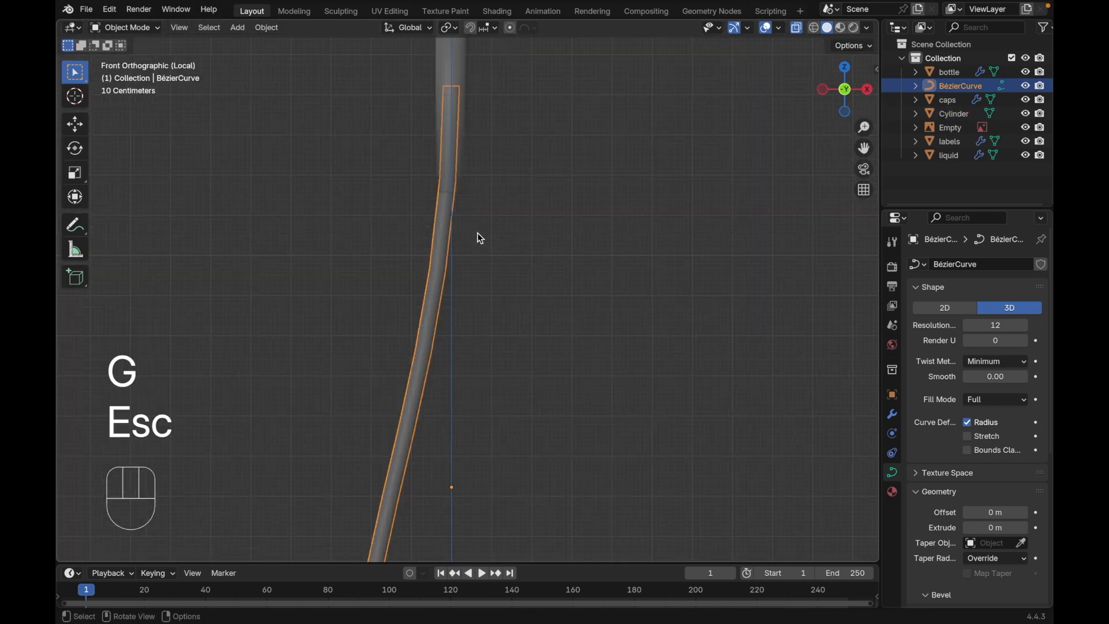
key(r)
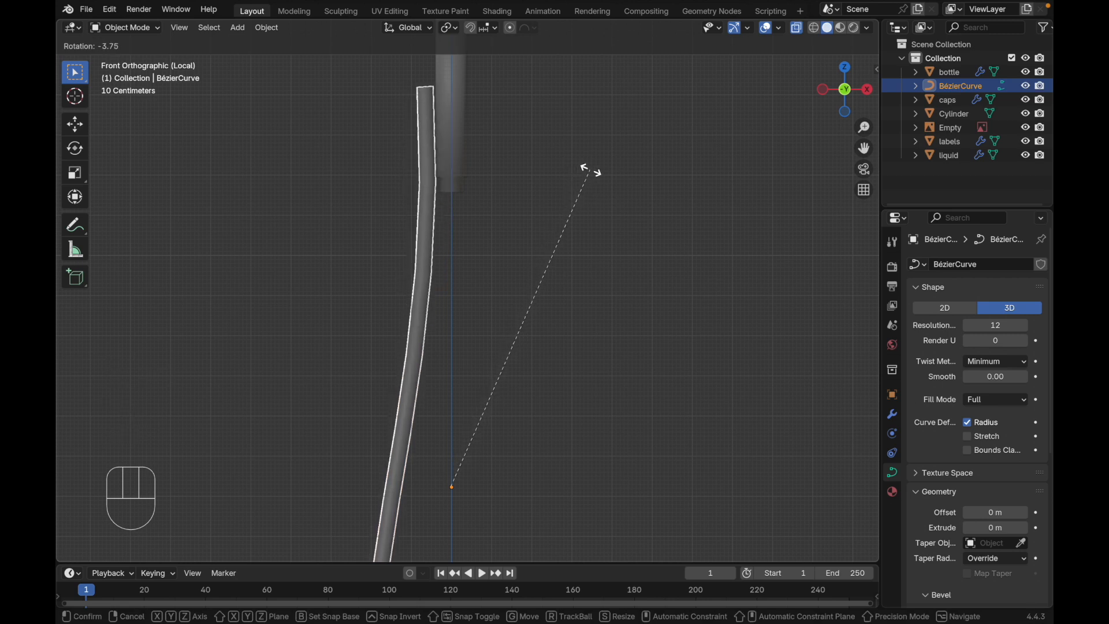
click(597, 173)
key(g)
key(x)
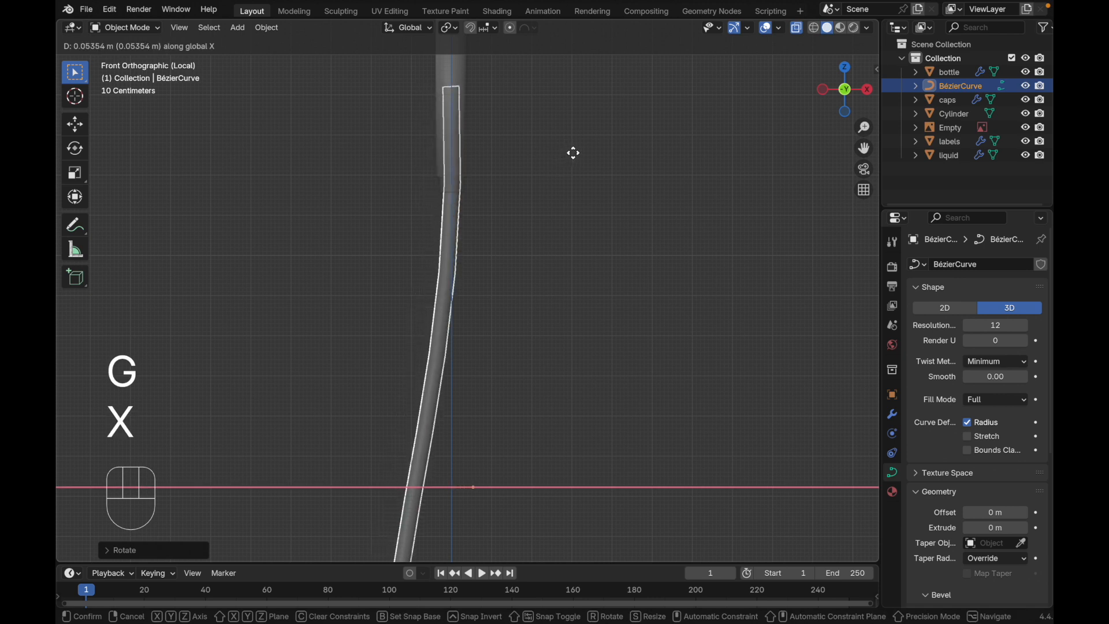
click(573, 151)
click(574, 152)
- Turn off X-ray display and leave local view to show the complete bottle from the front
key(alt+z)
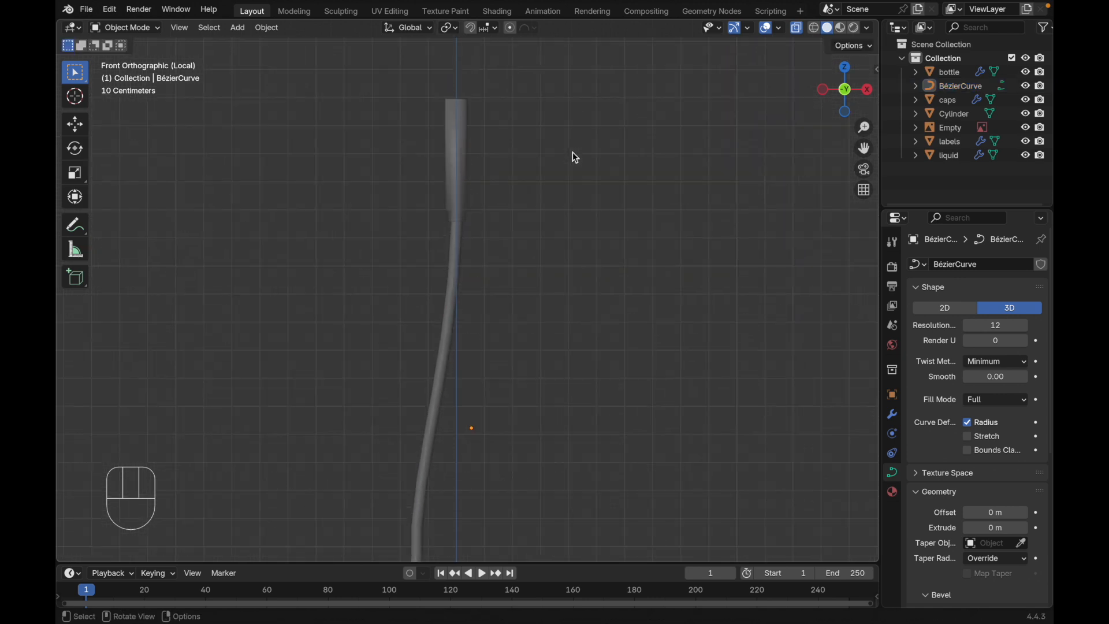
scroll(573, 151, down, 10)
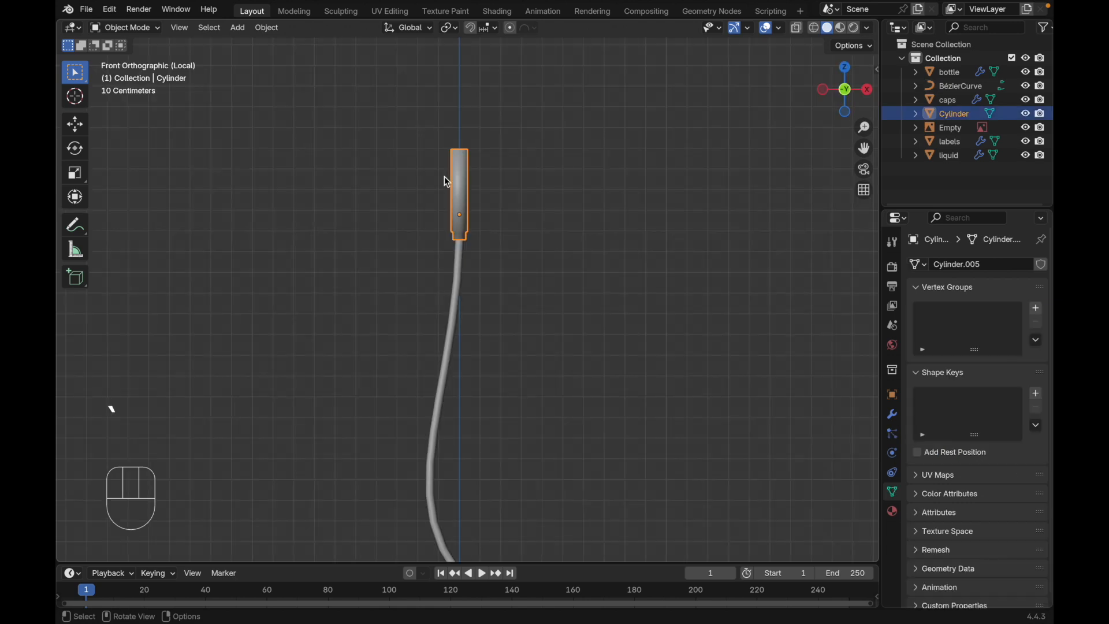
key(/)
click(559, 215)
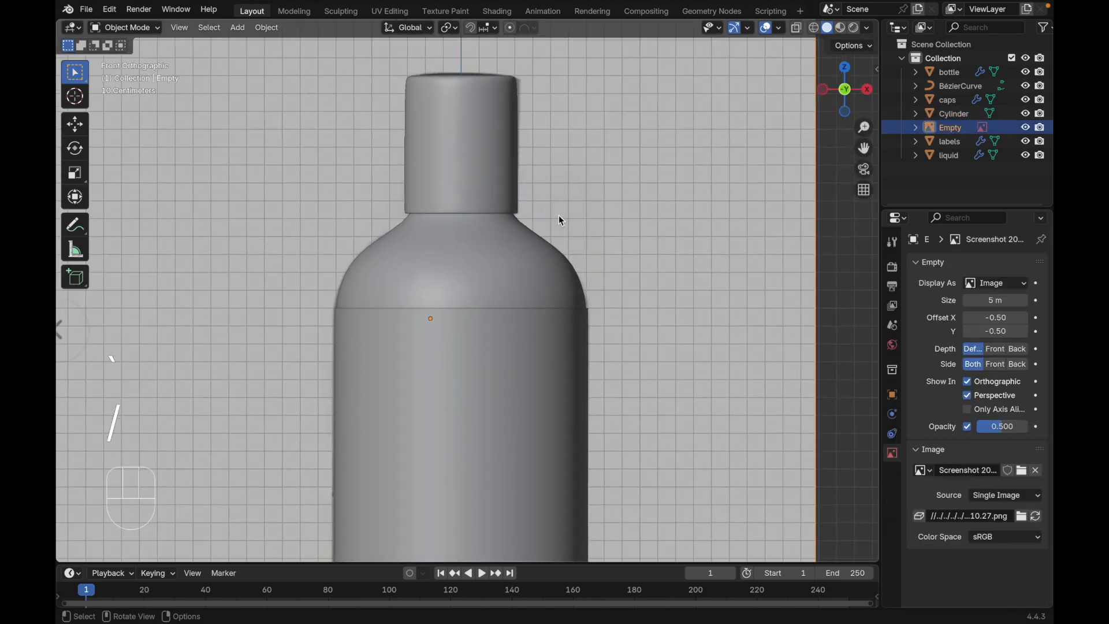
scroll(560, 215, down, 3)
scroll(559, 215, left, 10)
key(grave)
key(grave)
click(464, 242)
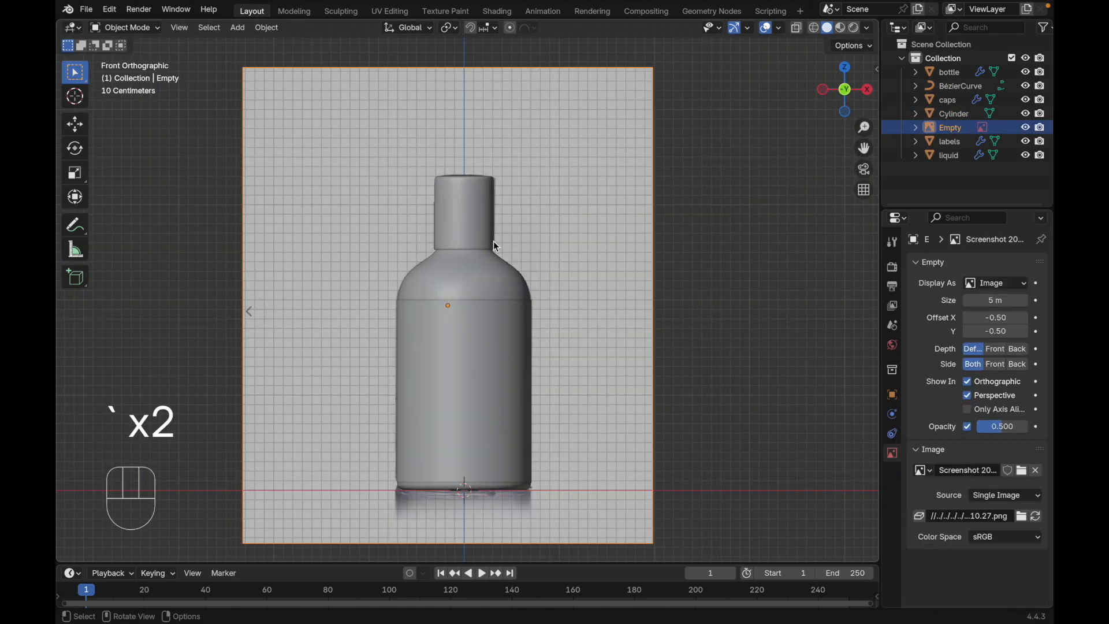
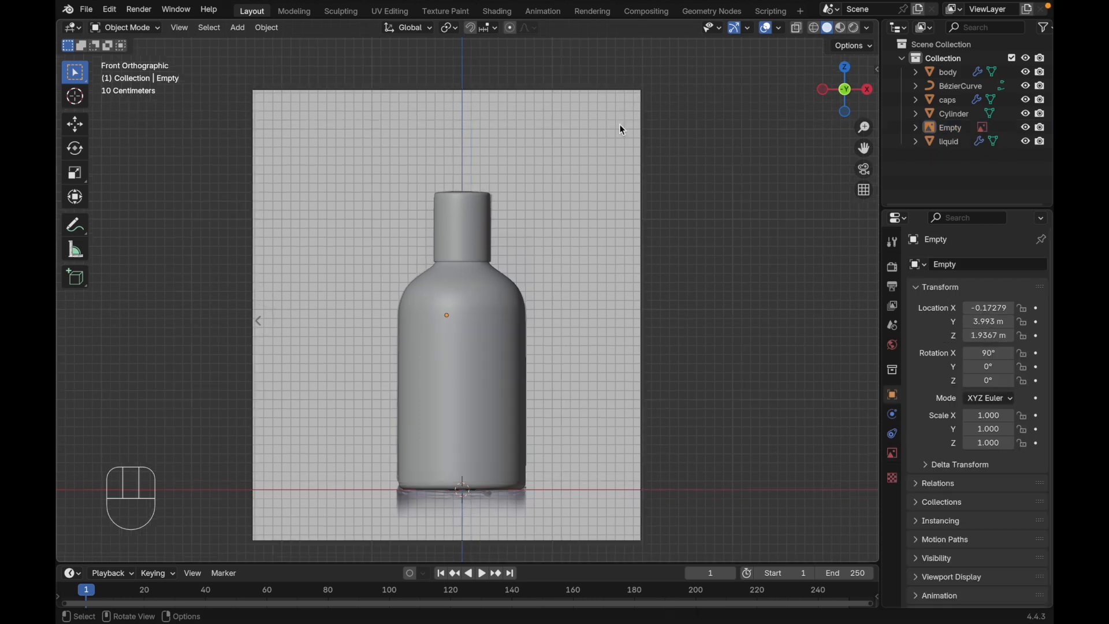
- In the Shading workspace, add a new material to the bottle body and name it "glass 1"
click(497, 11)
click(538, 174)
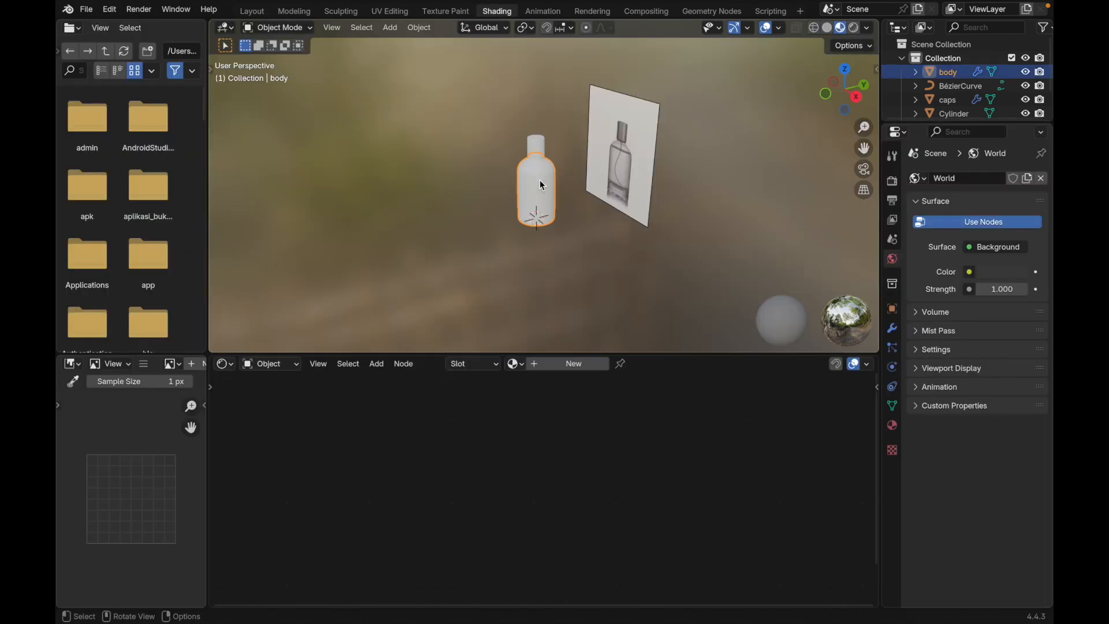
scroll(540, 182, up, 3)
scroll(539, 181, up, 2)
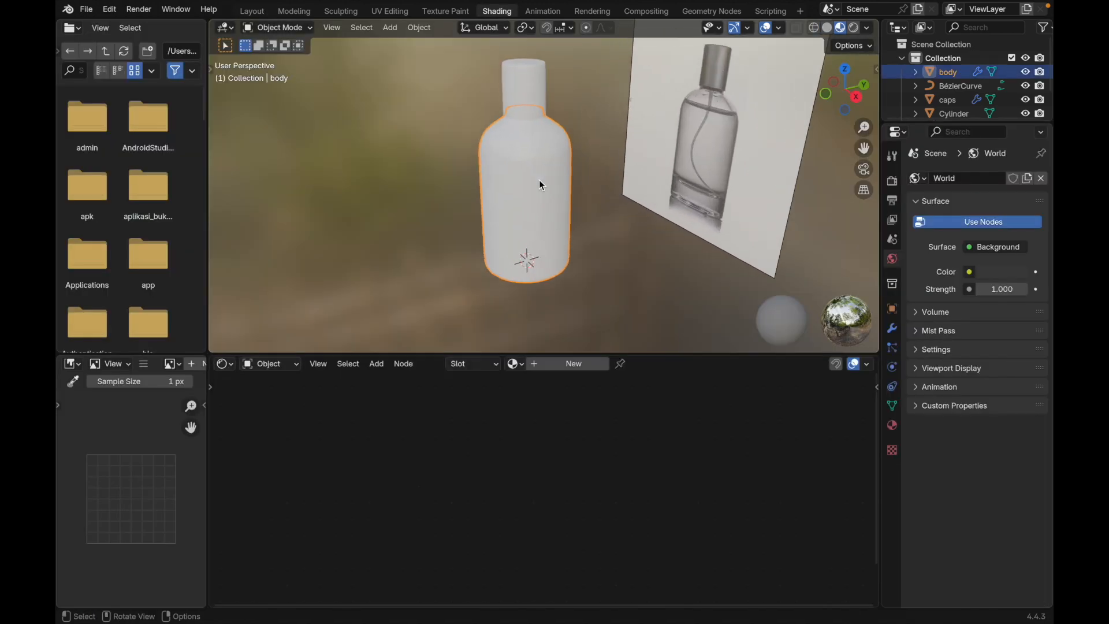
click(563, 366)
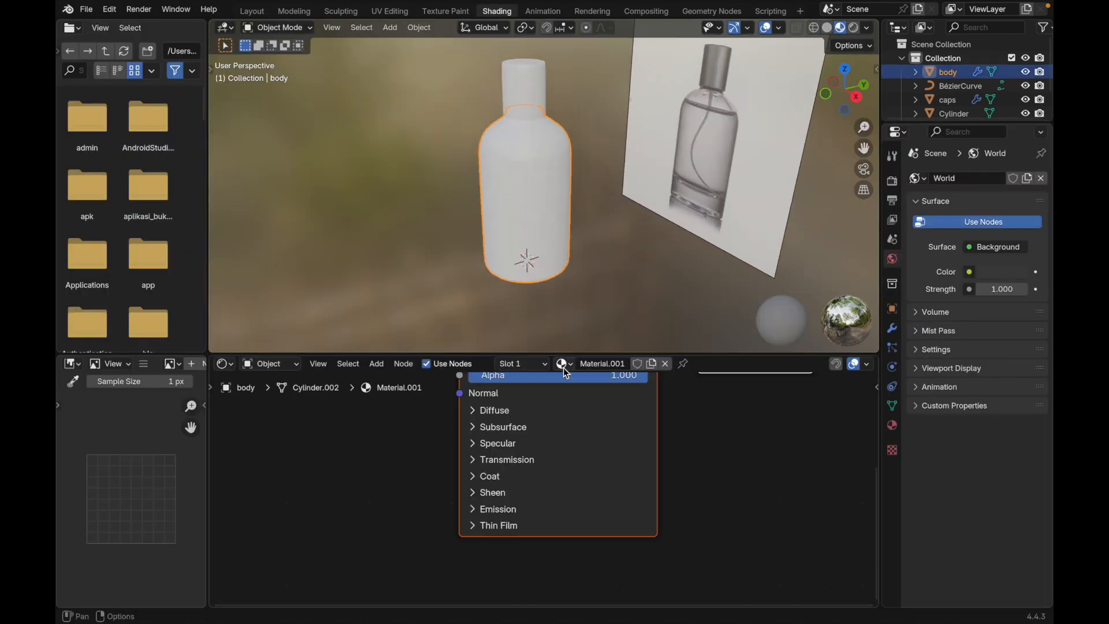
double_click(592, 361)
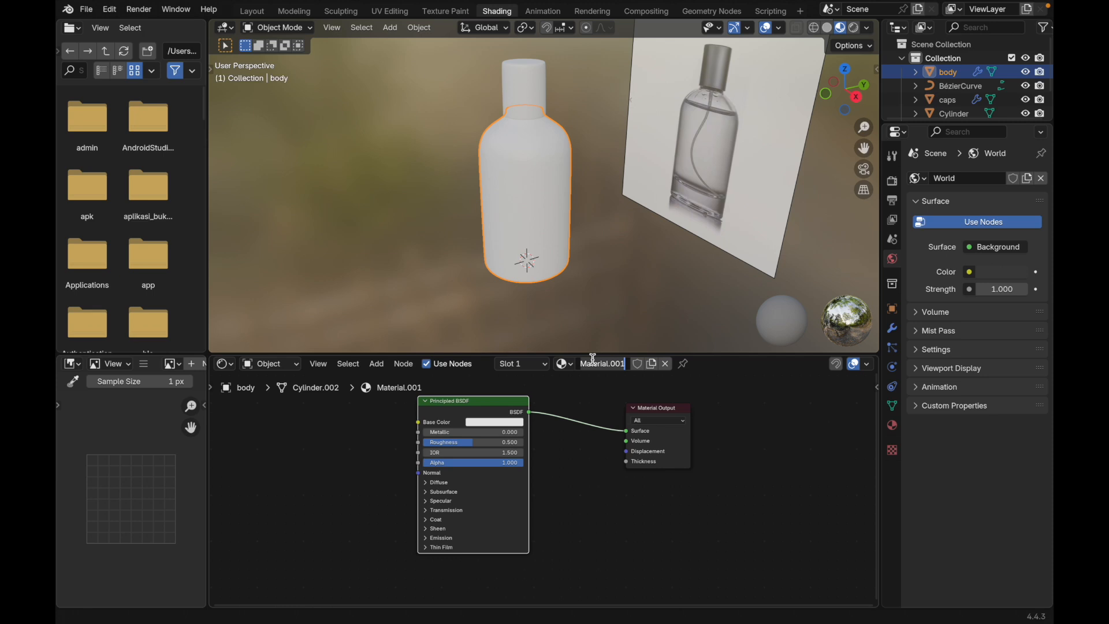
text(glass 1)
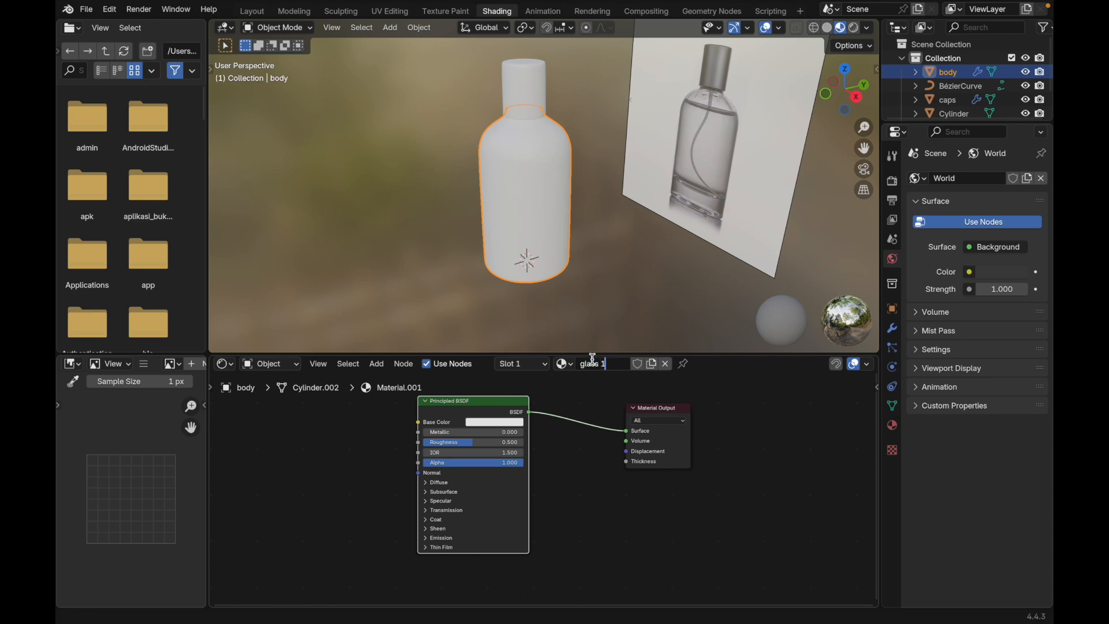
key(Return)
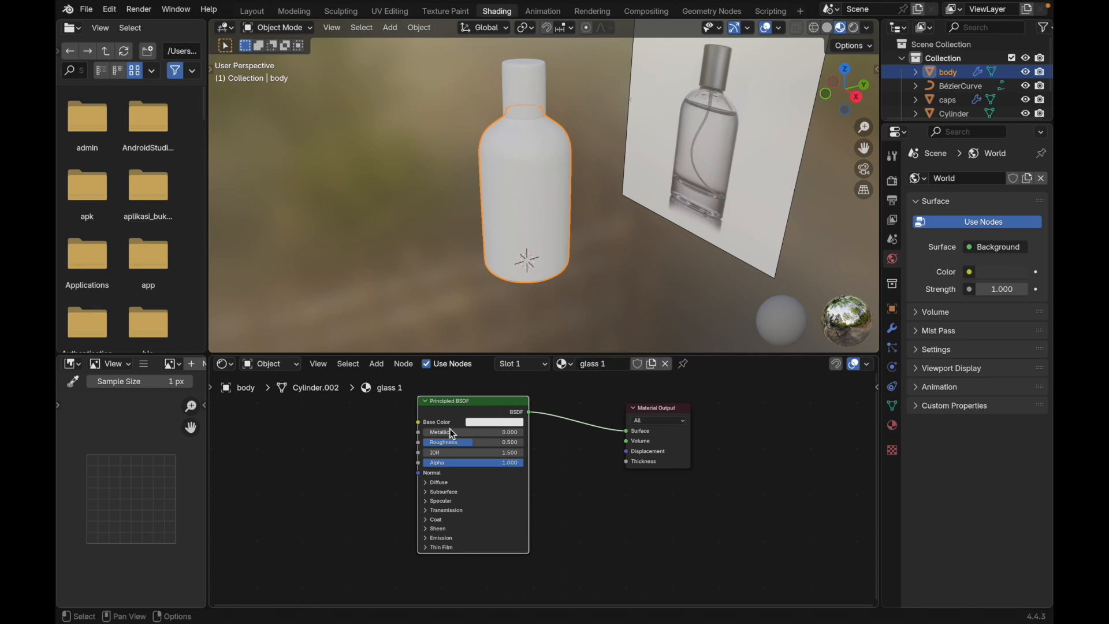
- Set the Principled BSDF roughness of glass 1 to 0.01 and expand its Transmission settings
drag(467, 447, 428, 443)
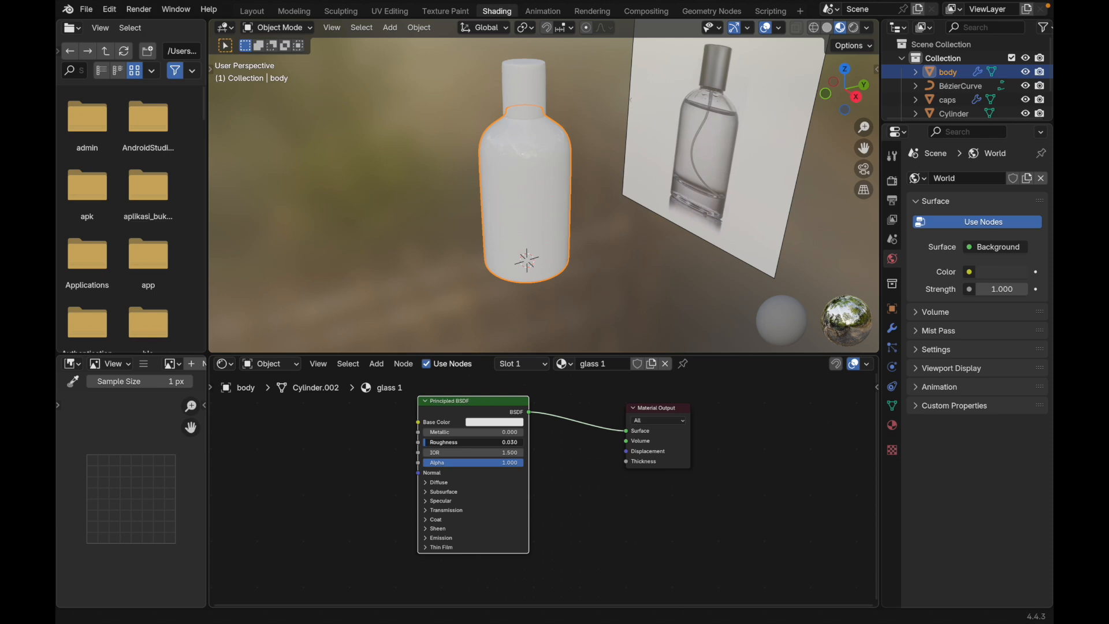
click(427, 443)
text(0.01)
key(Return)
key(Home)
scroll(352, 507, up, 1)
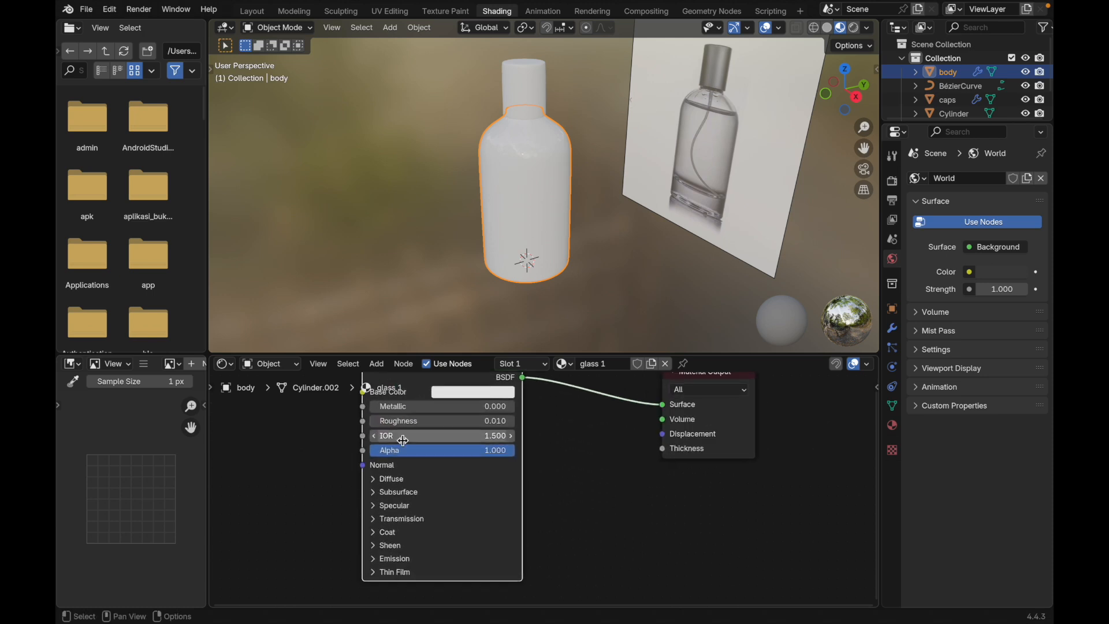
click(374, 520)
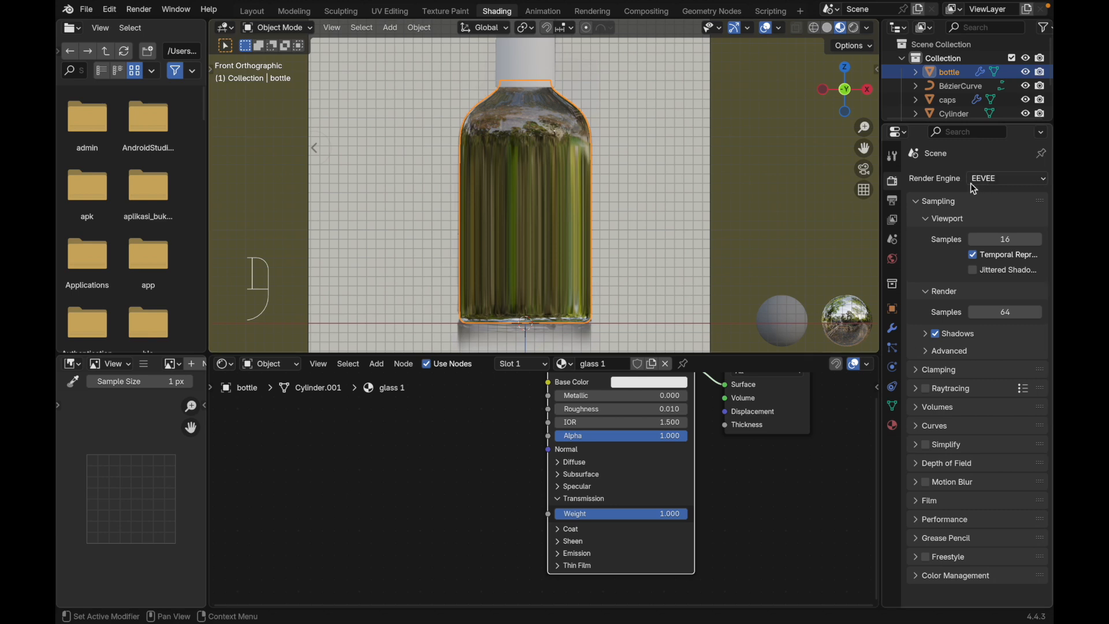
- Set the scene's render engine to Cycles
click(994, 188)
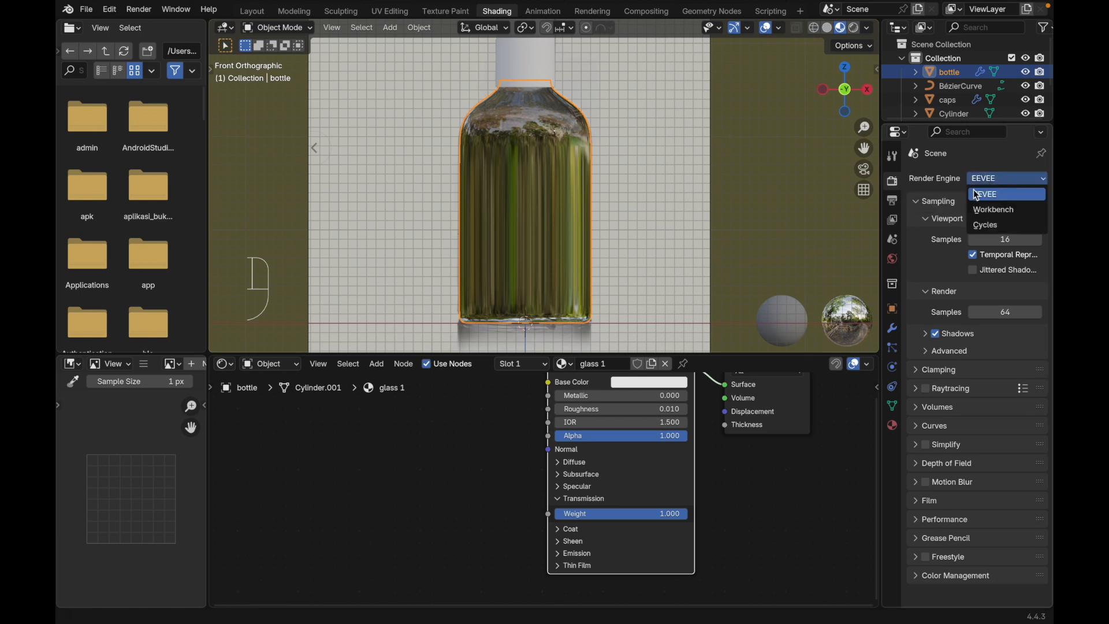
click(982, 229)
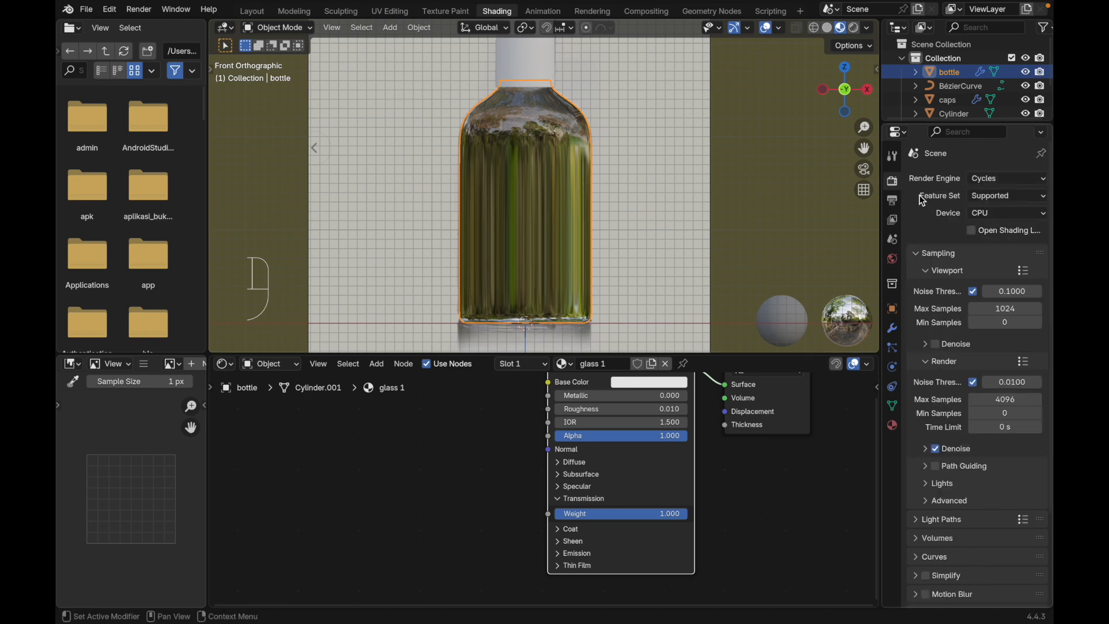
- Switch the viewport to Rendered shading and turn off its Scene Lights and Scene World lighting
click(854, 28)
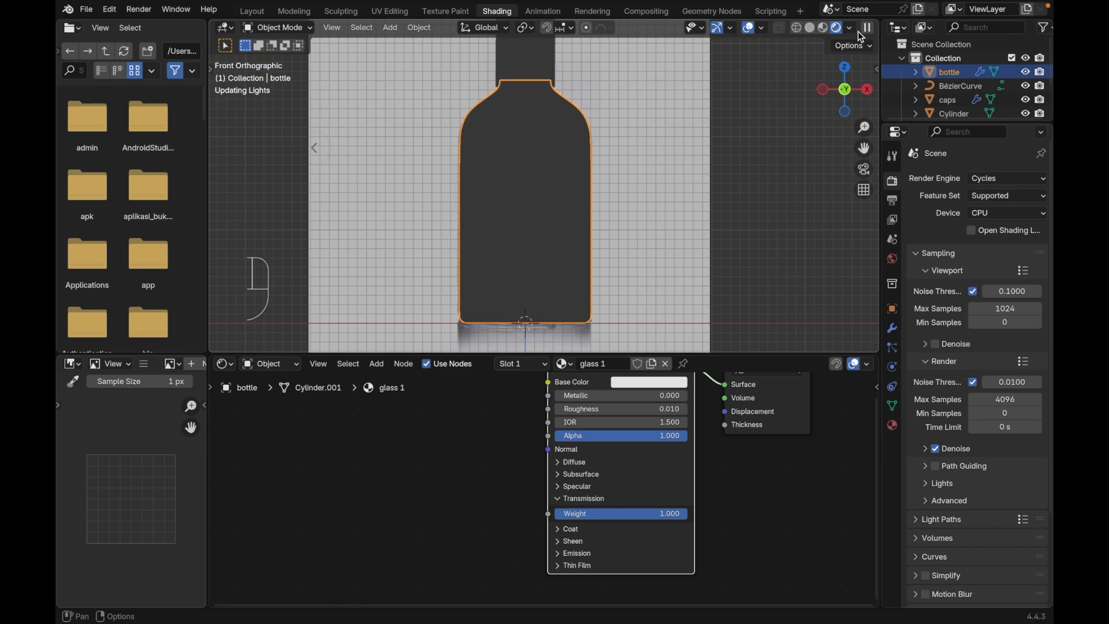
scroll(976, 289, down, 5)
click(850, 28)
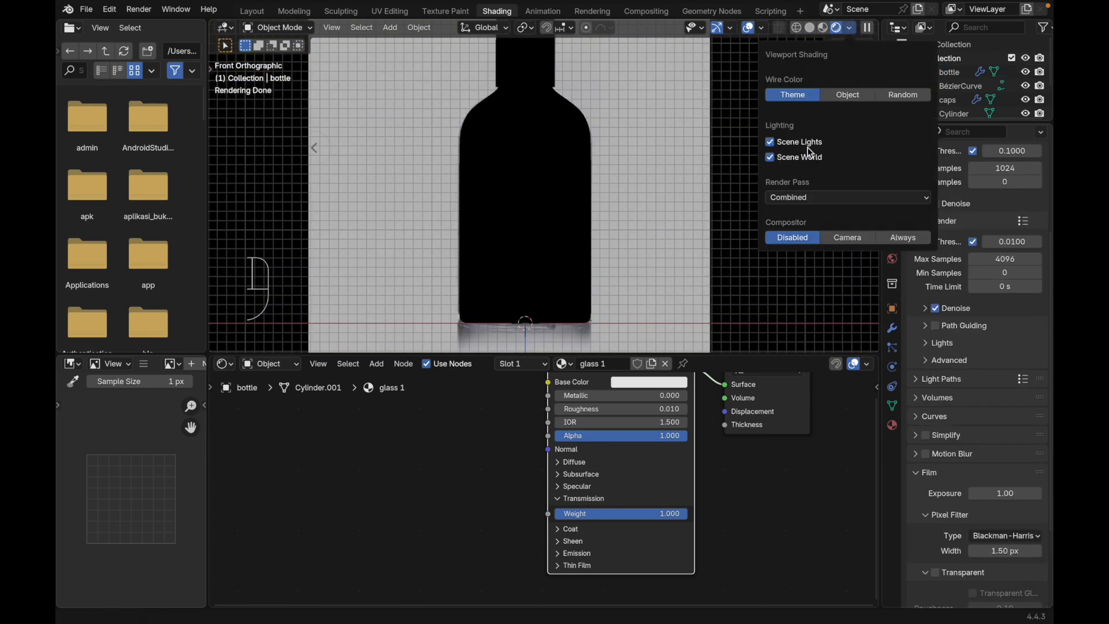
click(770, 142)
click(769, 157)
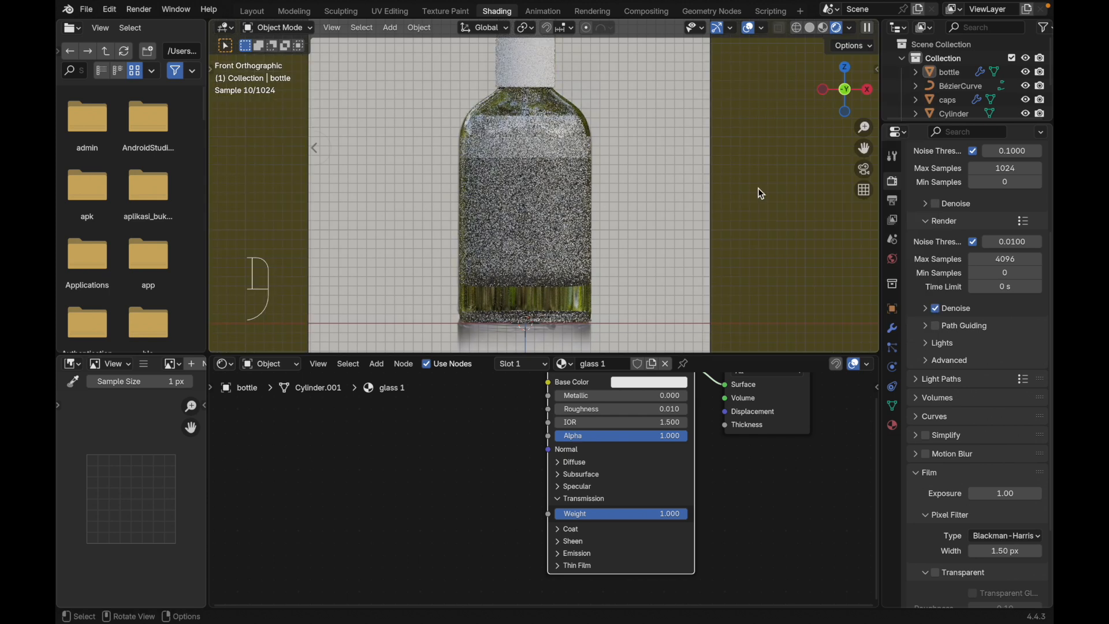
- Scale the liquid object inside the bottle slightly outward on X and Y, with Z locked, so it reaches the glass
scroll(762, 193, up, 3)
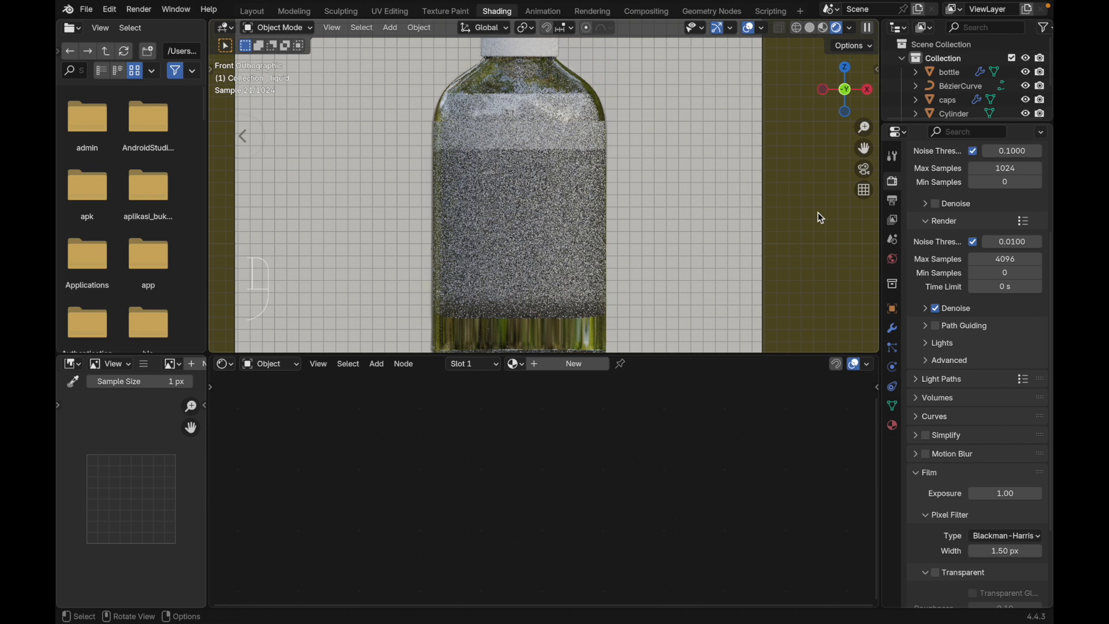
click(597, 153)
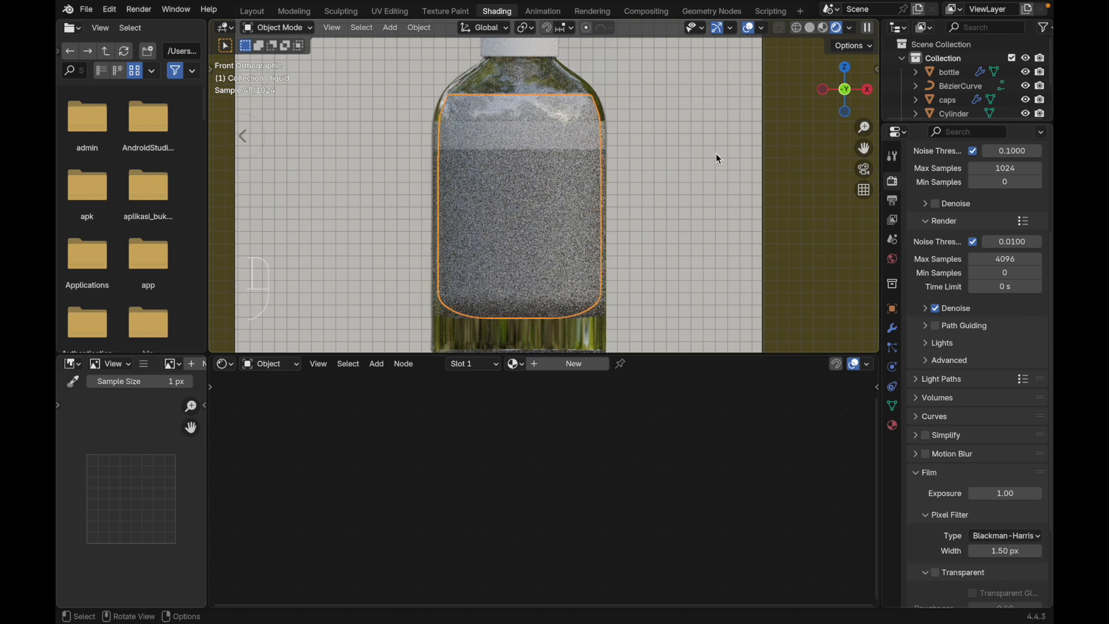
key(s)
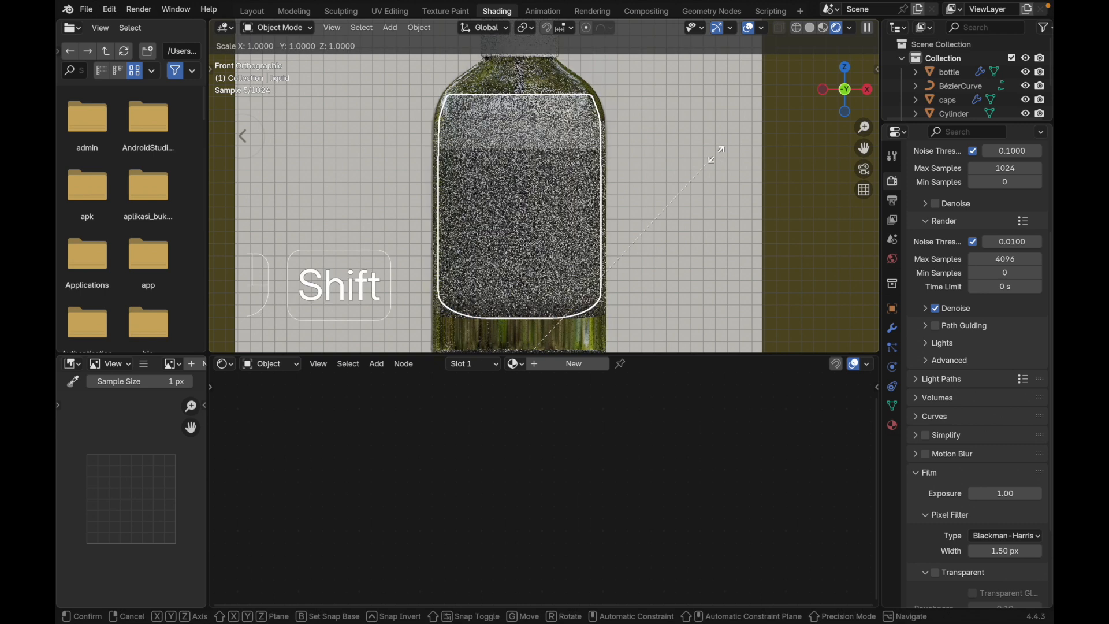
key(shift+z)
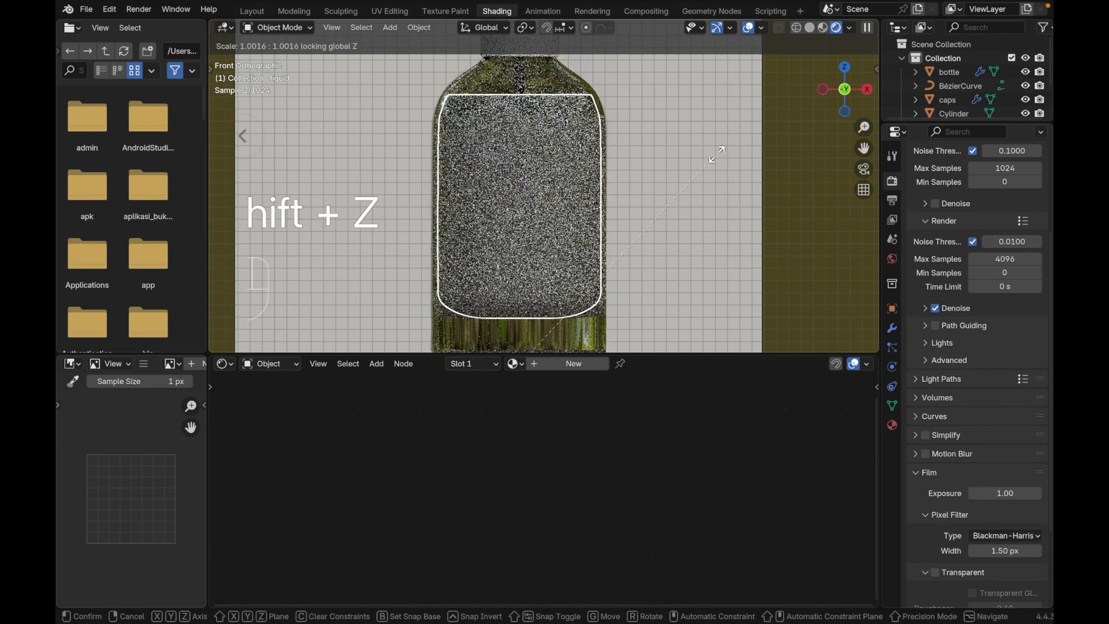
click(718, 156)
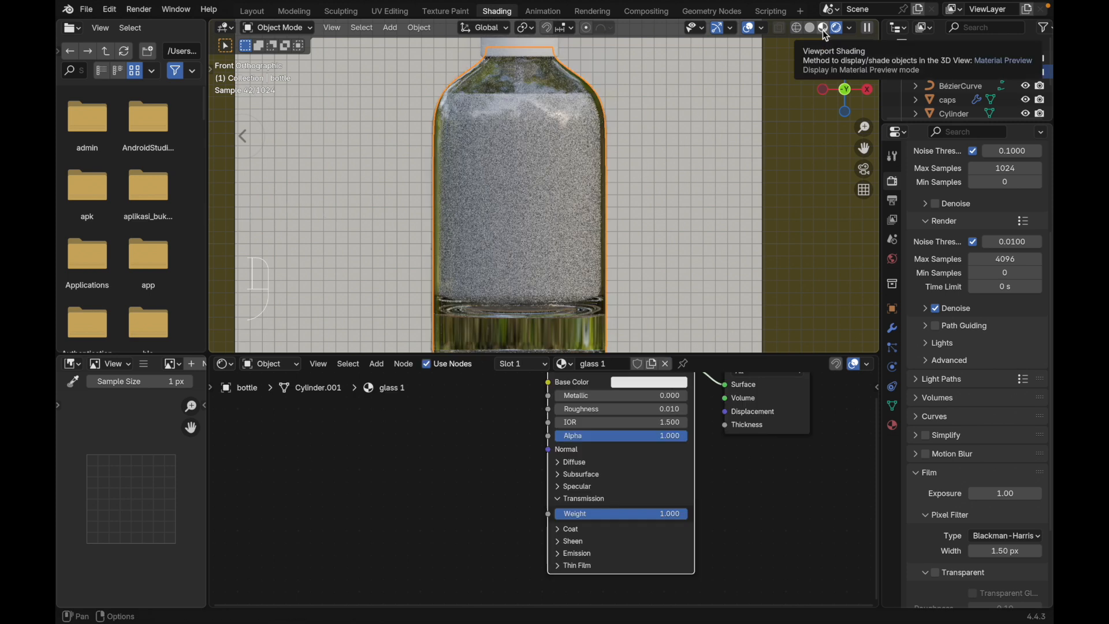
- Switch the viewport to Material Preview and inspect the glass bottle from several angles
click(823, 30)
scroll(632, 156, left, 5)
scroll(632, 155, down, 3)
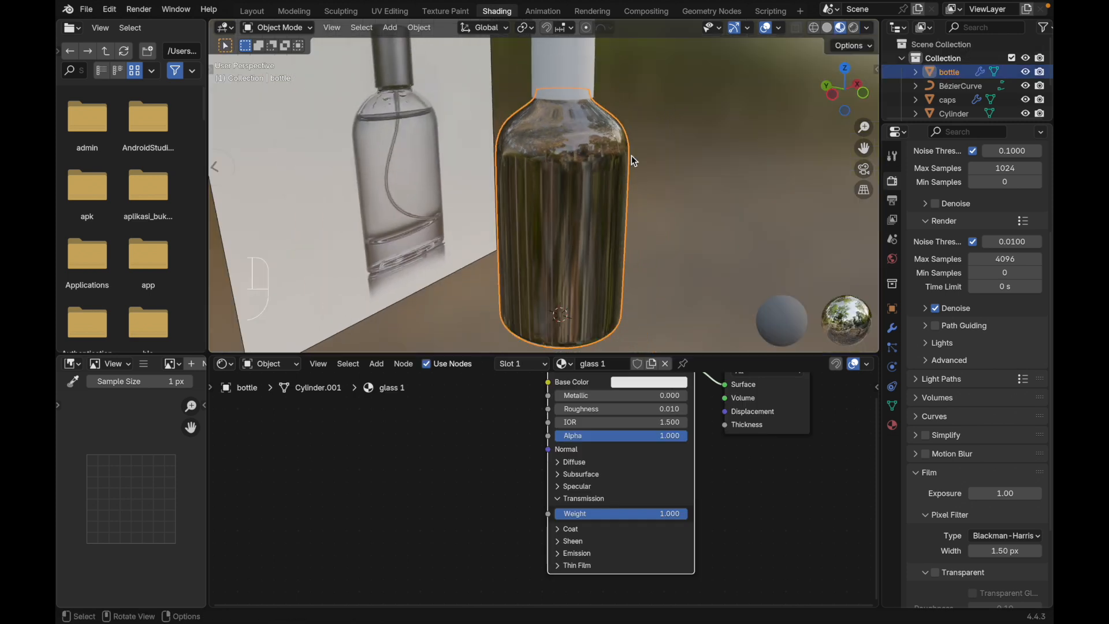
scroll(632, 155, down, 8)
scroll(632, 155, up, 8)
scroll(632, 155, right, 4)
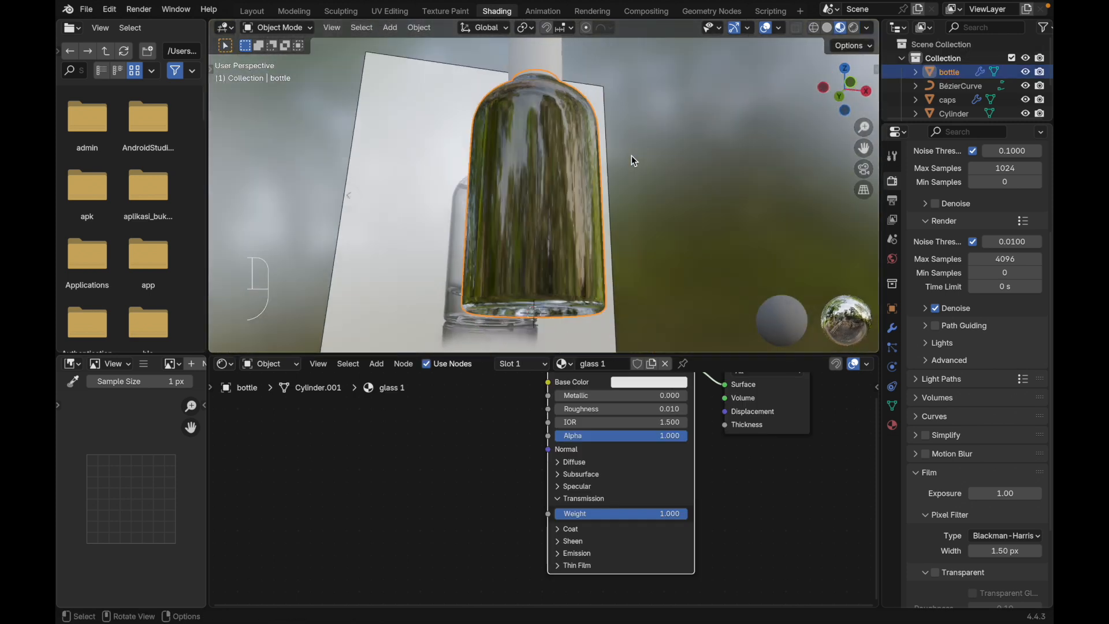
scroll(632, 155, down, 8)
scroll(632, 155, up, 3)
scroll(633, 155, up, 6)
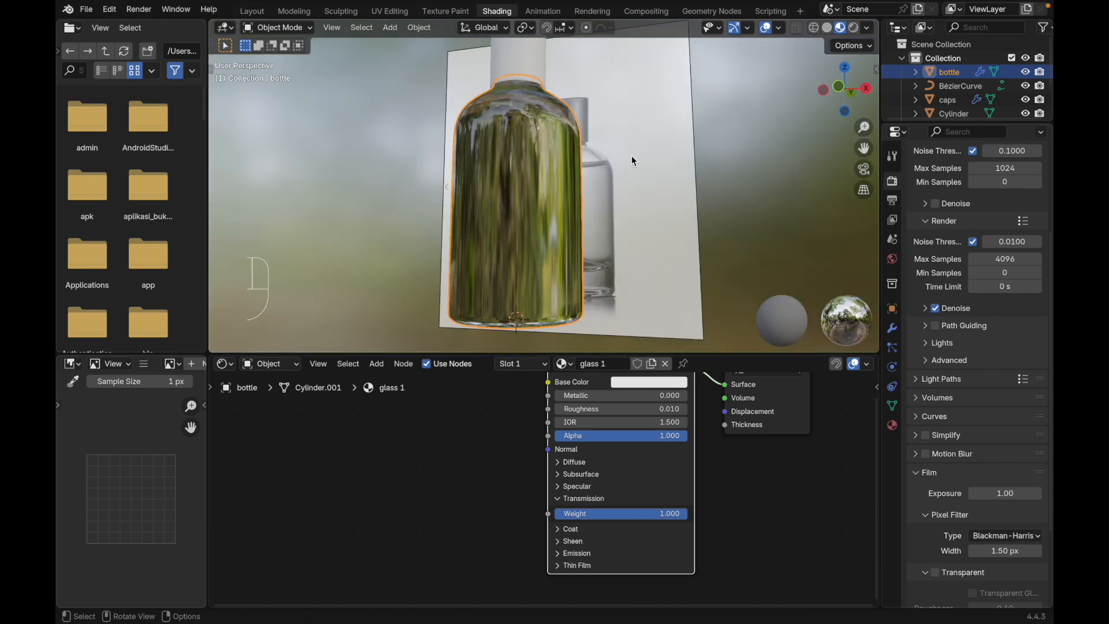
- Add a Noise Texture node to the glass 1 material, placed well ahead of the Principled BSDF
scroll(474, 412, down, 2)
key(shift+a)
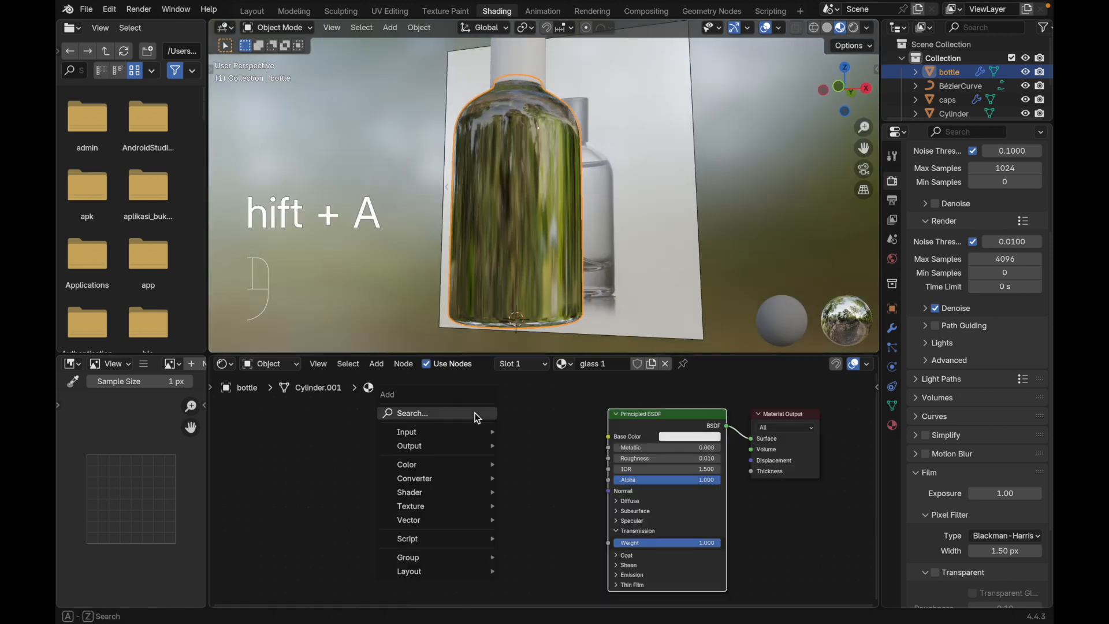
click(457, 413)
text(no)
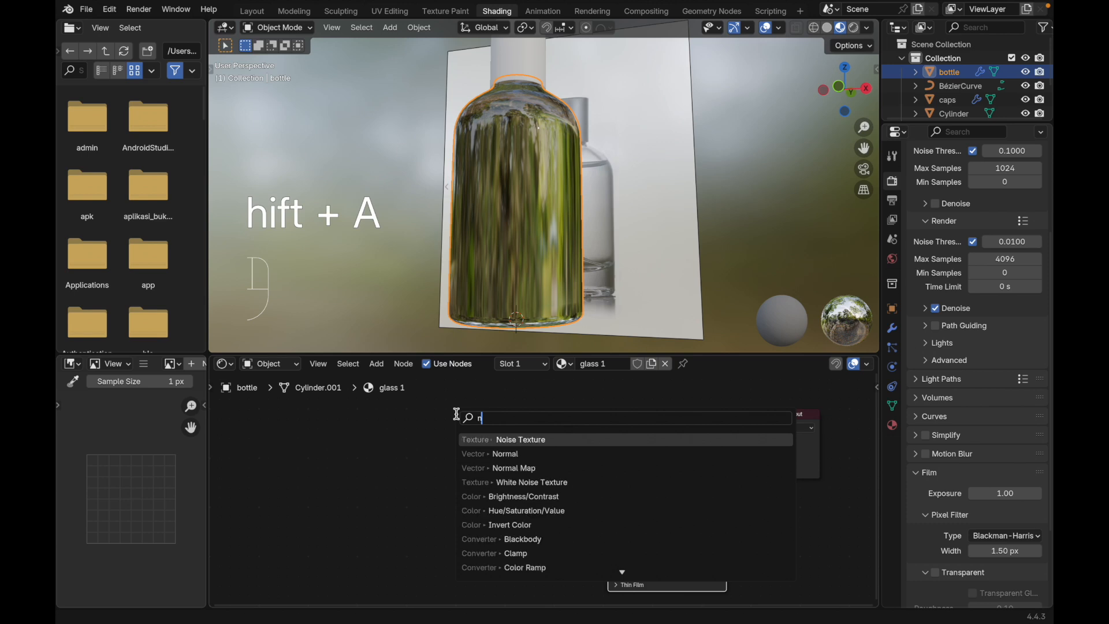
key(Down)
key(Down)
key(Return)
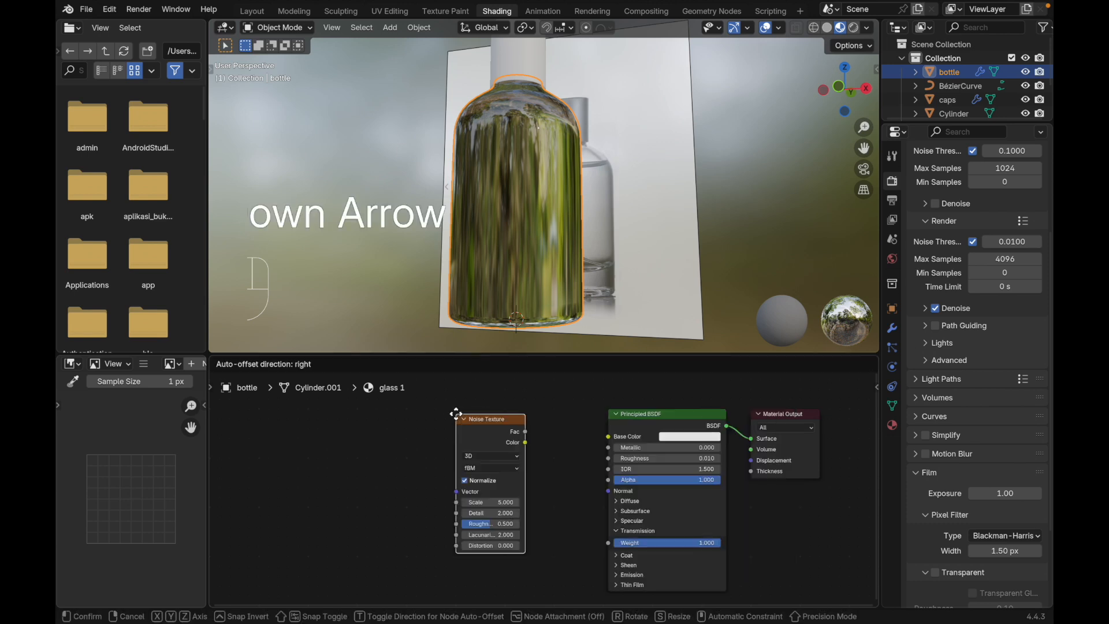
click(359, 431)
key(super+z)
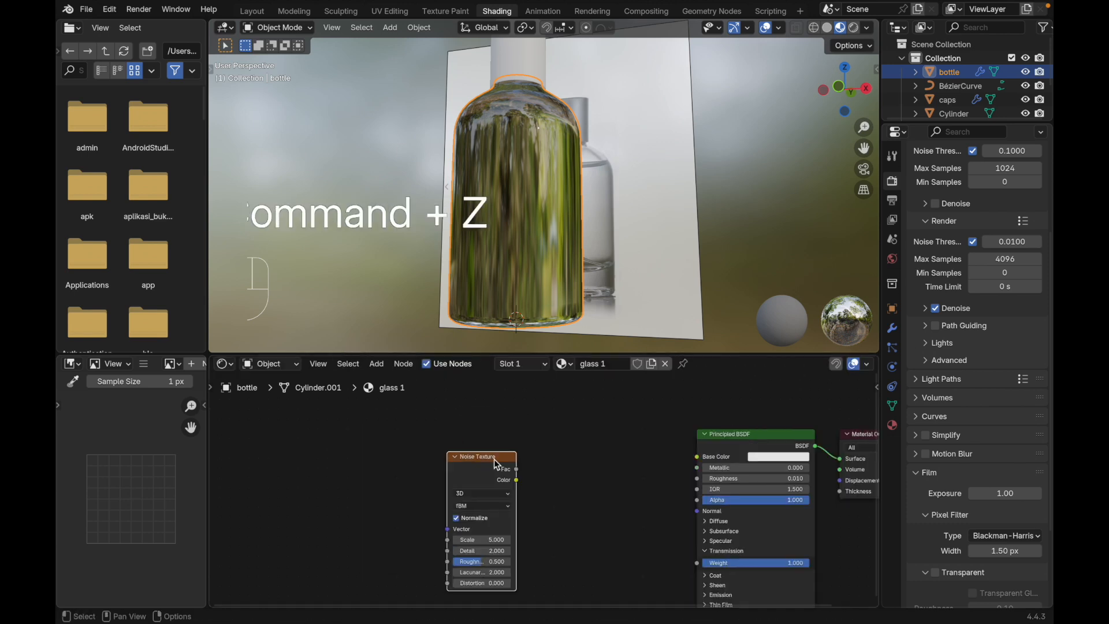
key(ctrl+t)
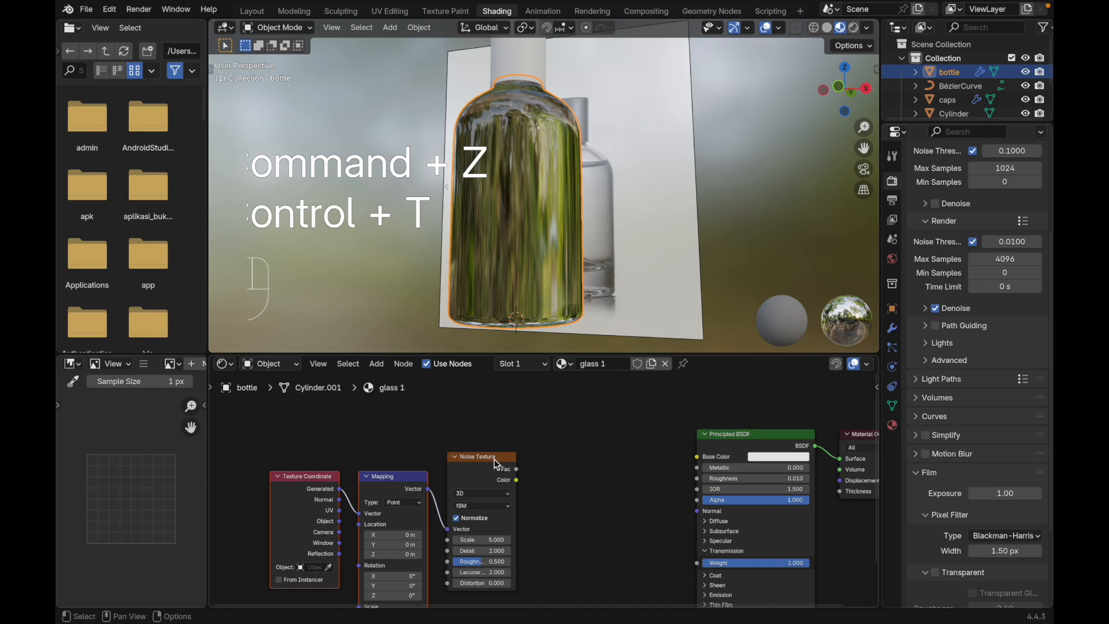
key(super+z)
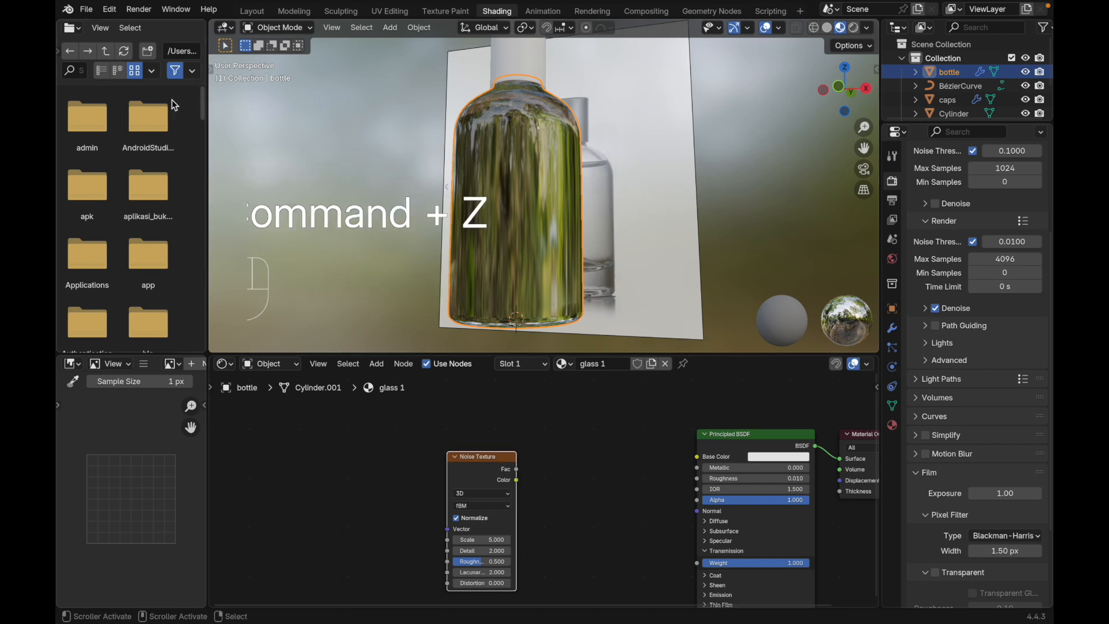
- Look up the Node Wrangler add-on by searching "node" in the preferences, save the preferences and close their window
click(110, 10)
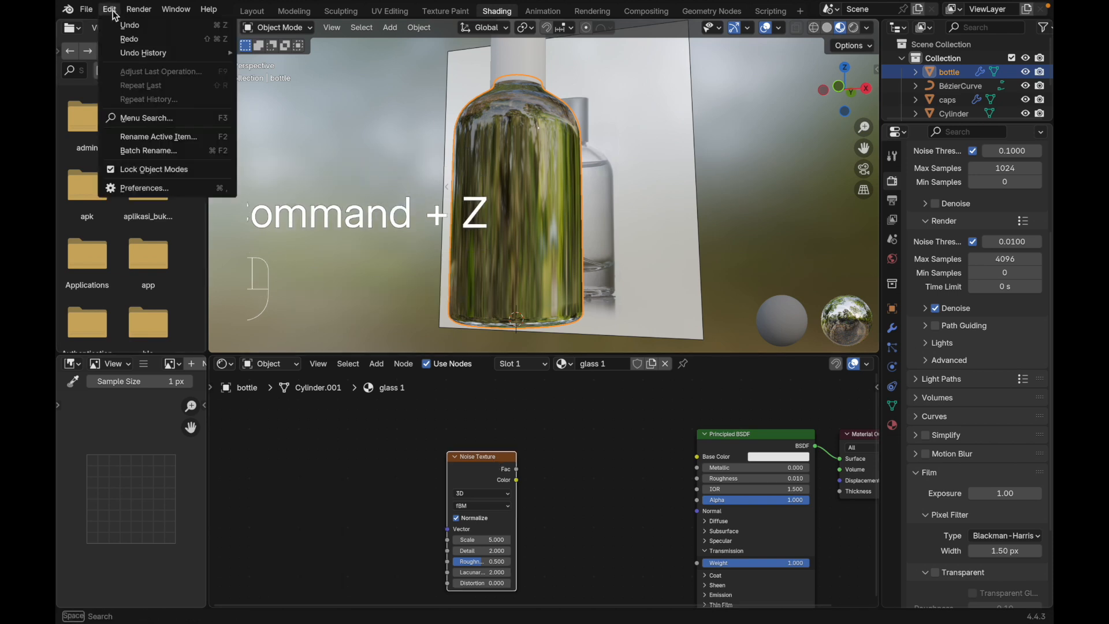
click(136, 186)
click(95, 149)
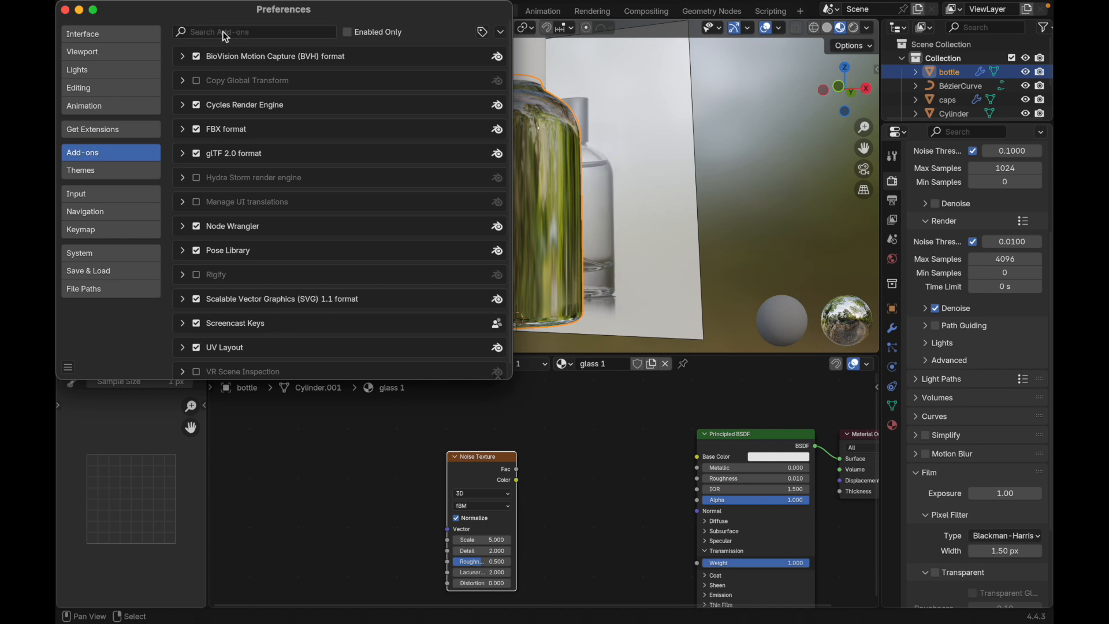
text(node)
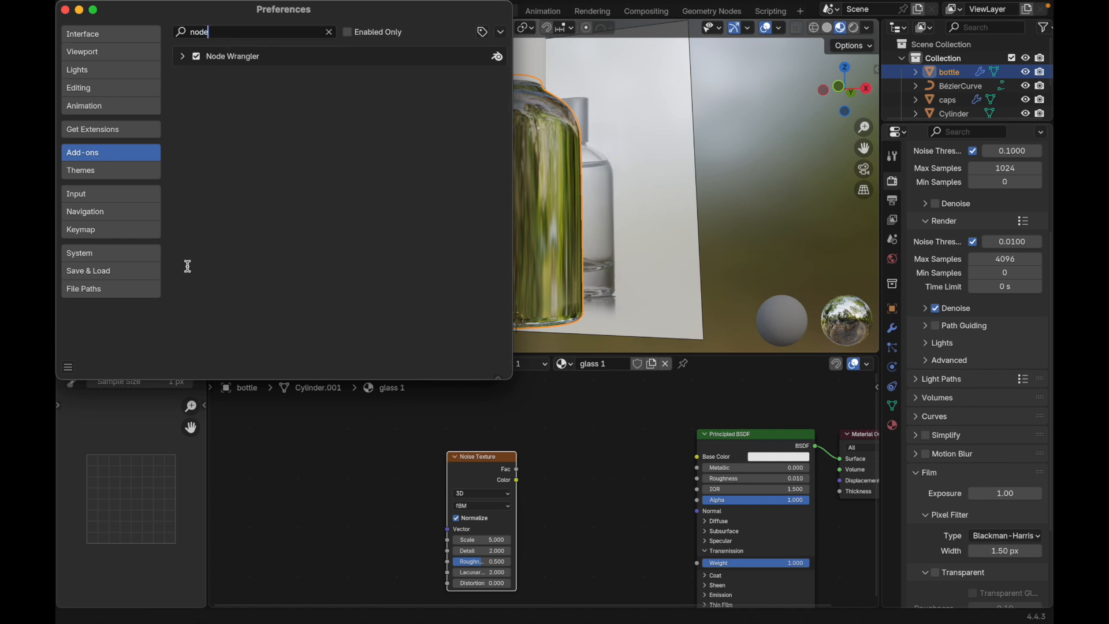
click(70, 370)
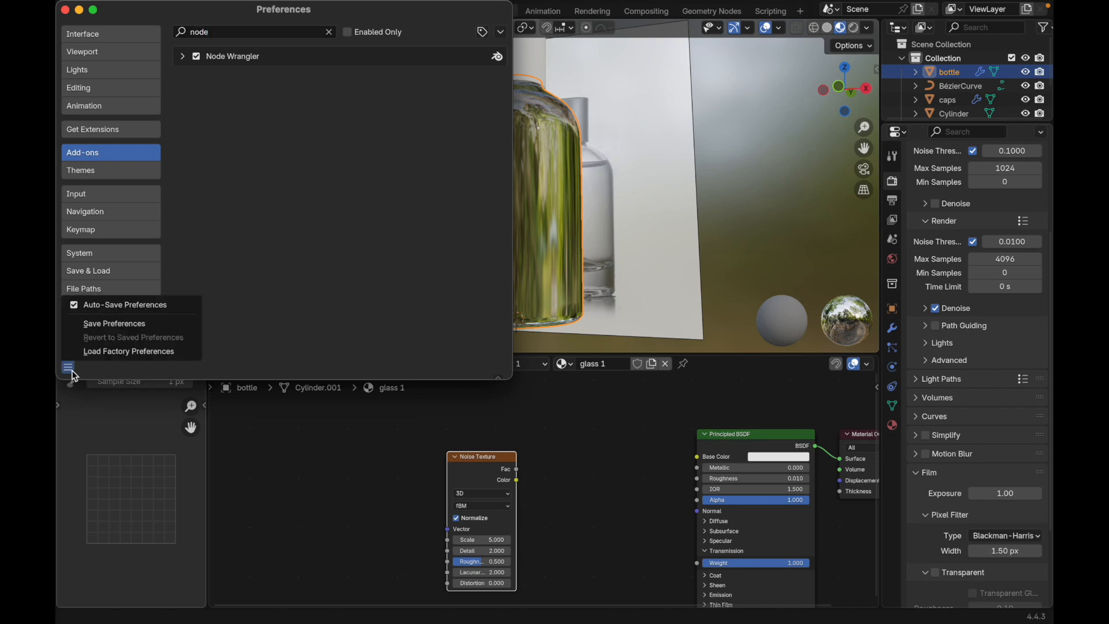
click(116, 325)
click(66, 11)
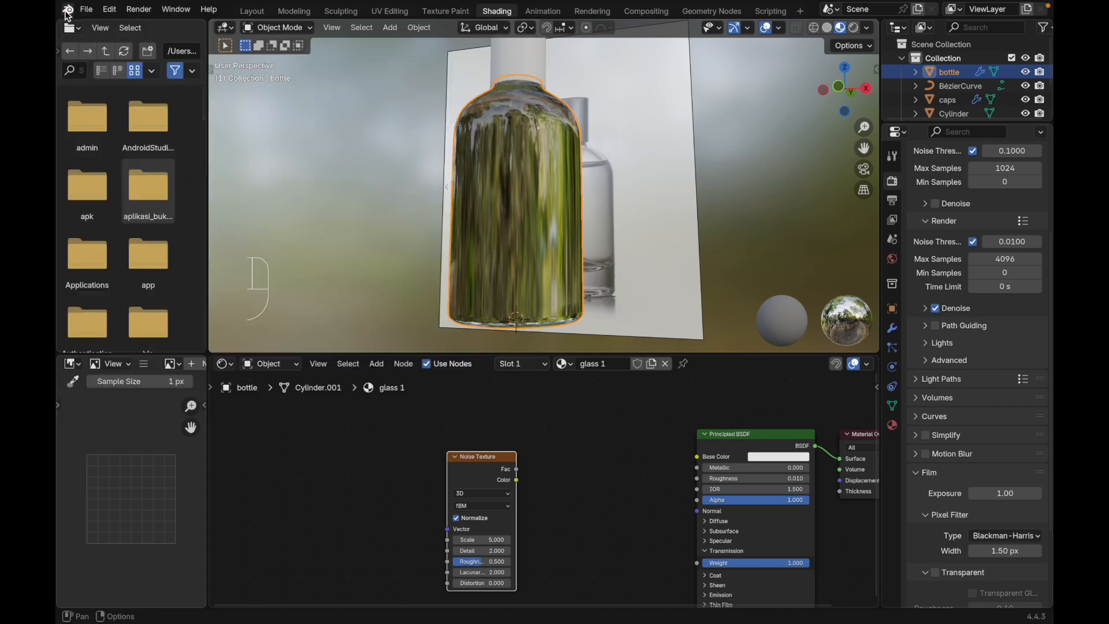
- Add linked Texture Coordinate and Mapping nodes to the Noise Texture with Node Wrangler's texture setup
key(g)
key(Escape)
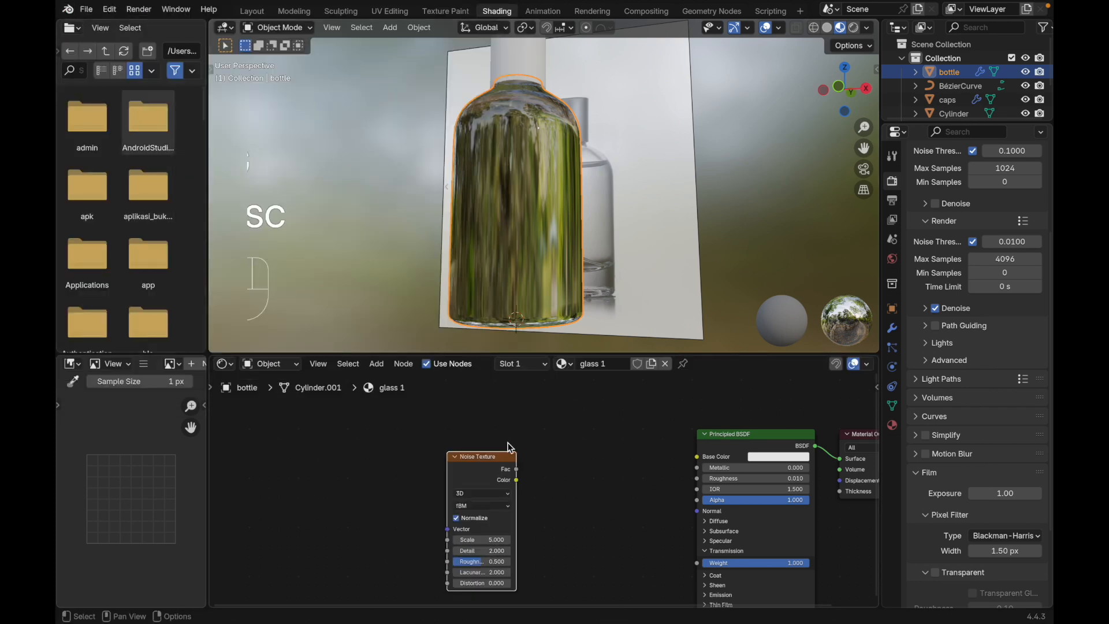
key(ctrl+t)
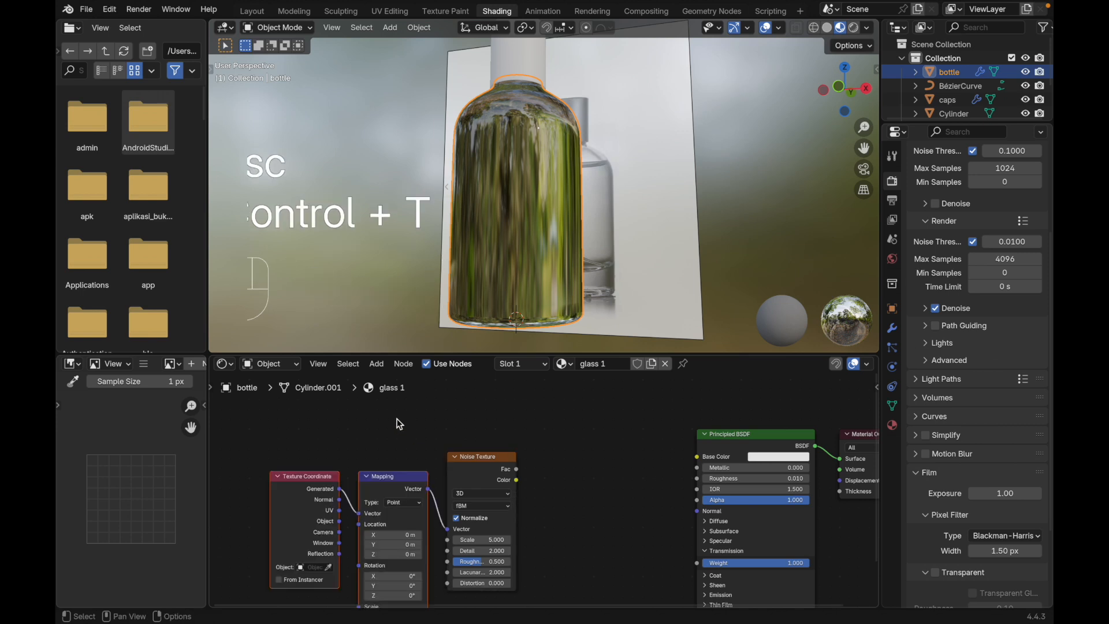
- Preview the Noise Texture directly on the bottle by linking its Fac output to the Material Output surface
scroll(398, 420, down, 2)
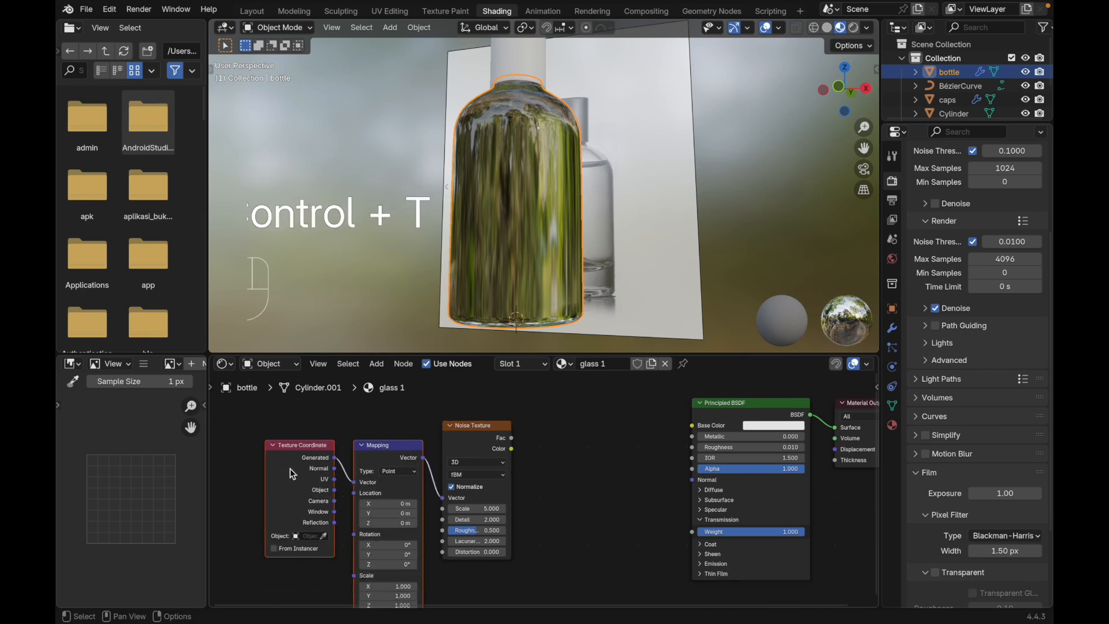
scroll(394, 436, right, 3)
scroll(394, 436, up, 2)
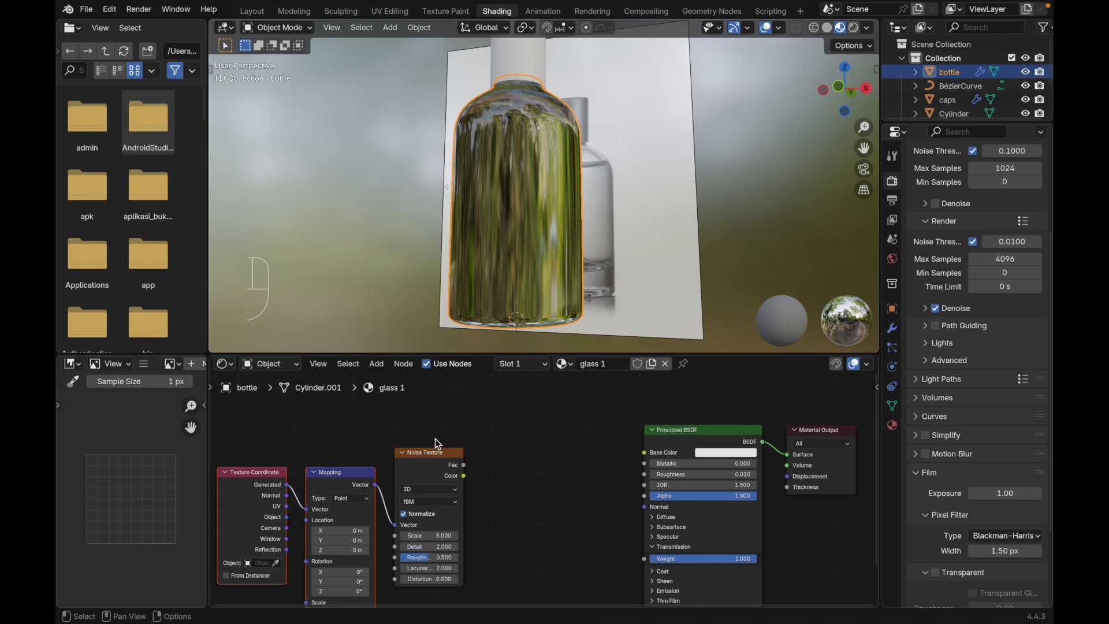
ctrl+shift+click(423, 471)
scroll(515, 229, down, 5)
scroll(515, 229, left, 8)
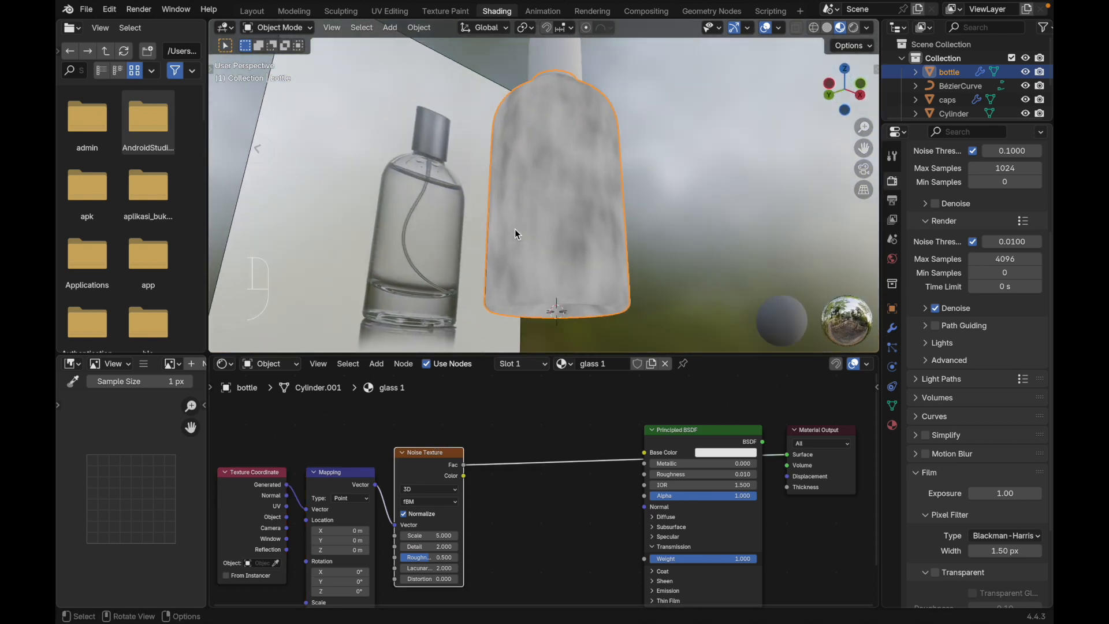
scroll(515, 229, up, 5)
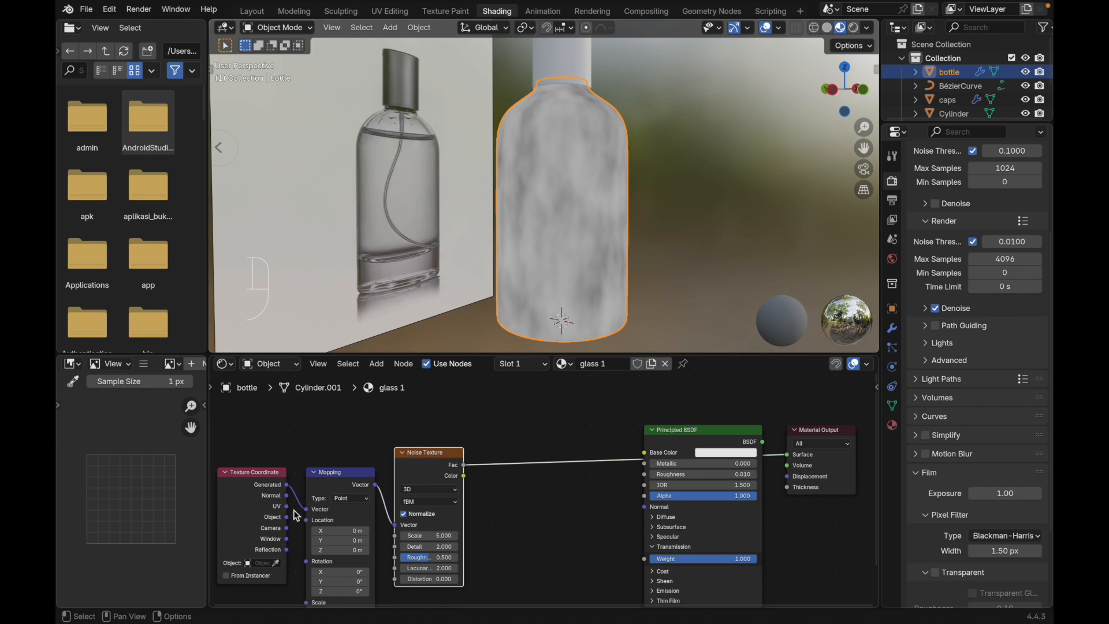
- Connect the Texture Coordinate's Object output to the Mapping node's Vector input
drag(287, 517, 306, 509)
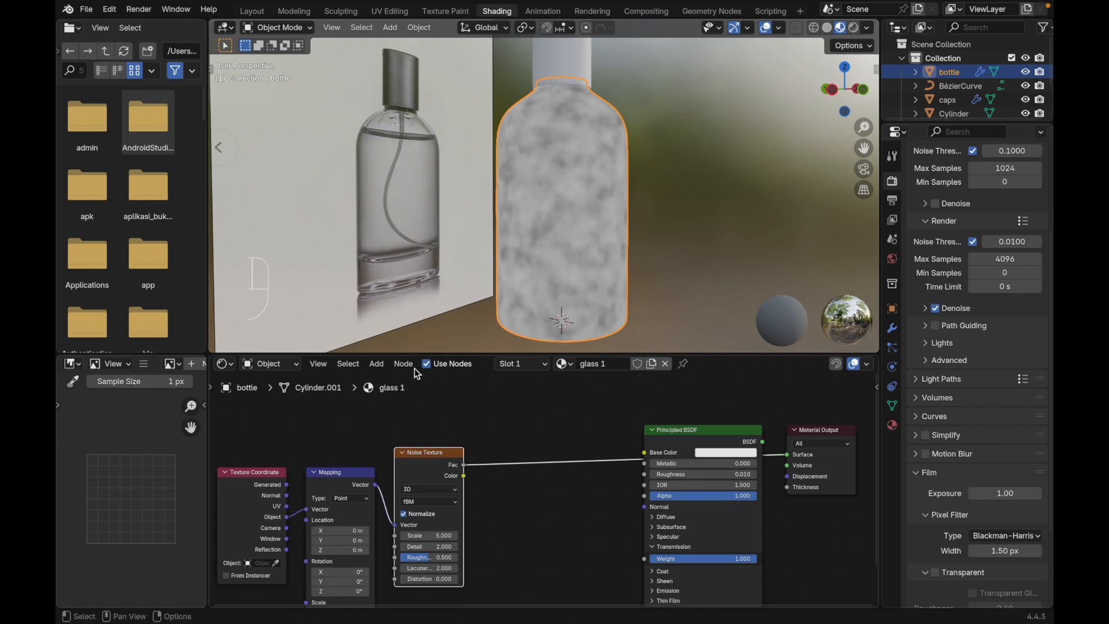
scroll(572, 210, left, 3)
scroll(570, 206, left, 3)
- Set the Noise Texture scale to 1
scroll(486, 448, up, 3)
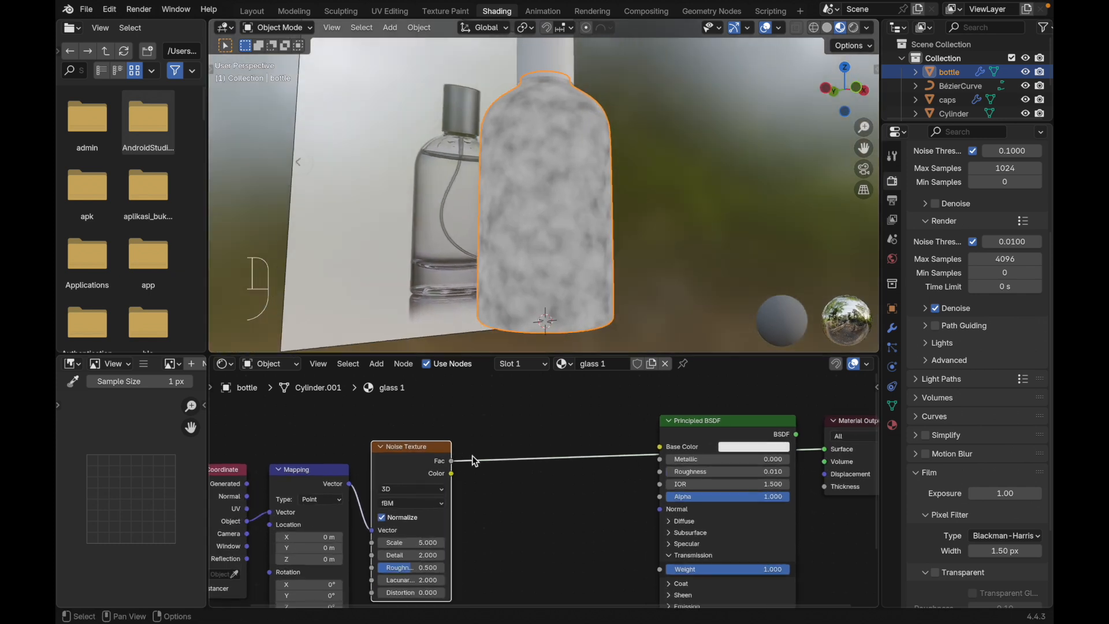
scroll(473, 456, down, 3)
click(393, 518)
text(1)
key(Return)
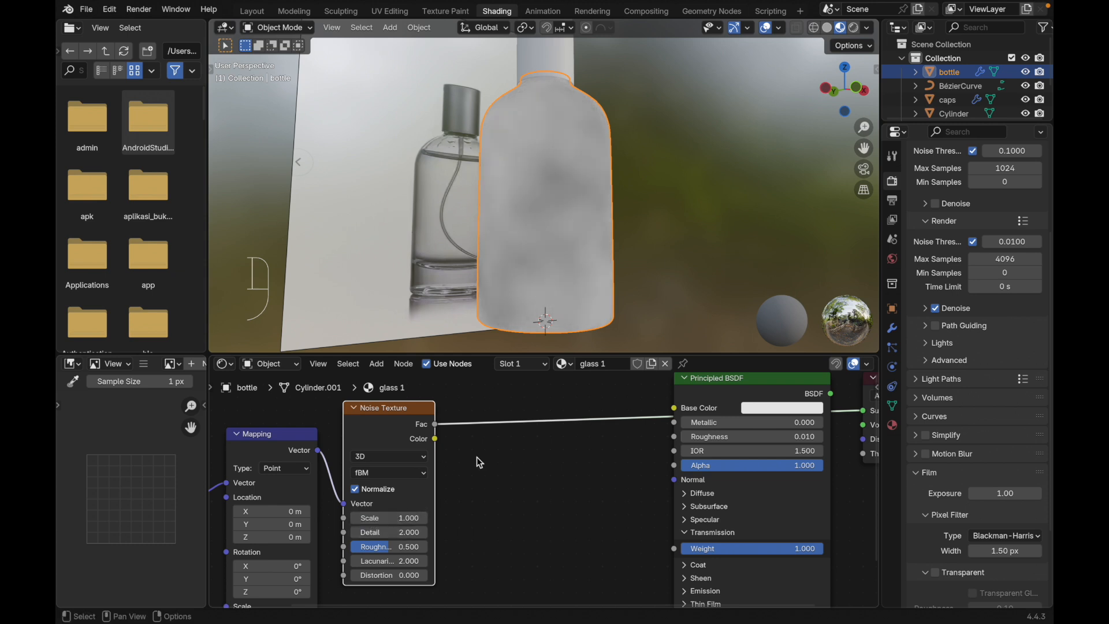
- Insert a Color Ramp node on the link between the Noise Texture's Fac output and the Material Output
scroll(476, 457, down, 2)
scroll(477, 456, down, 2)
key(shift+a)
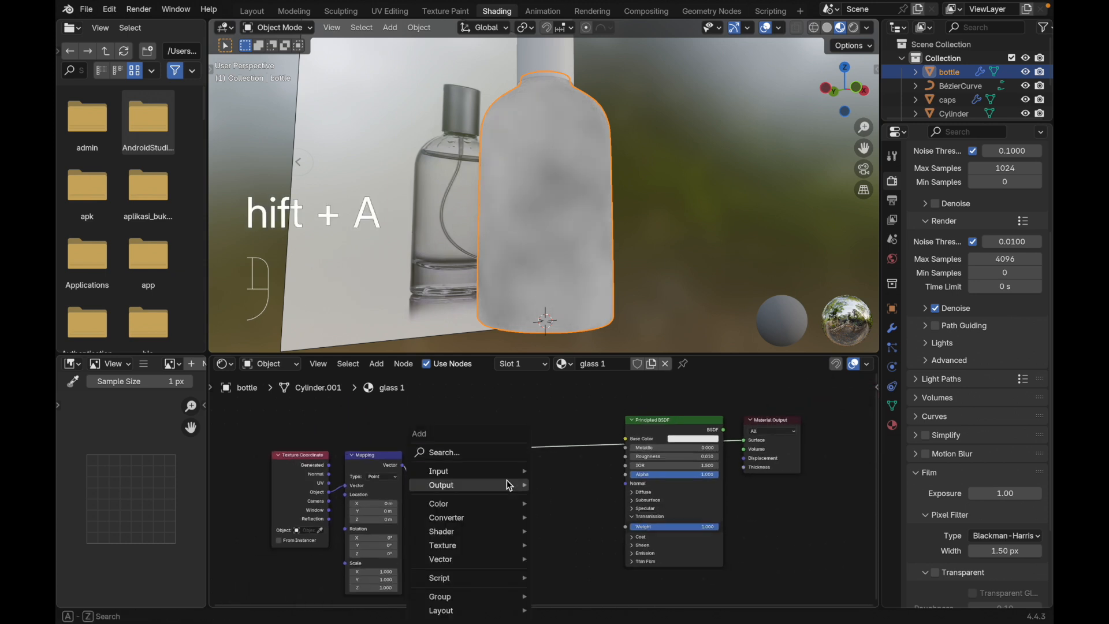
click(446, 454)
text(col)
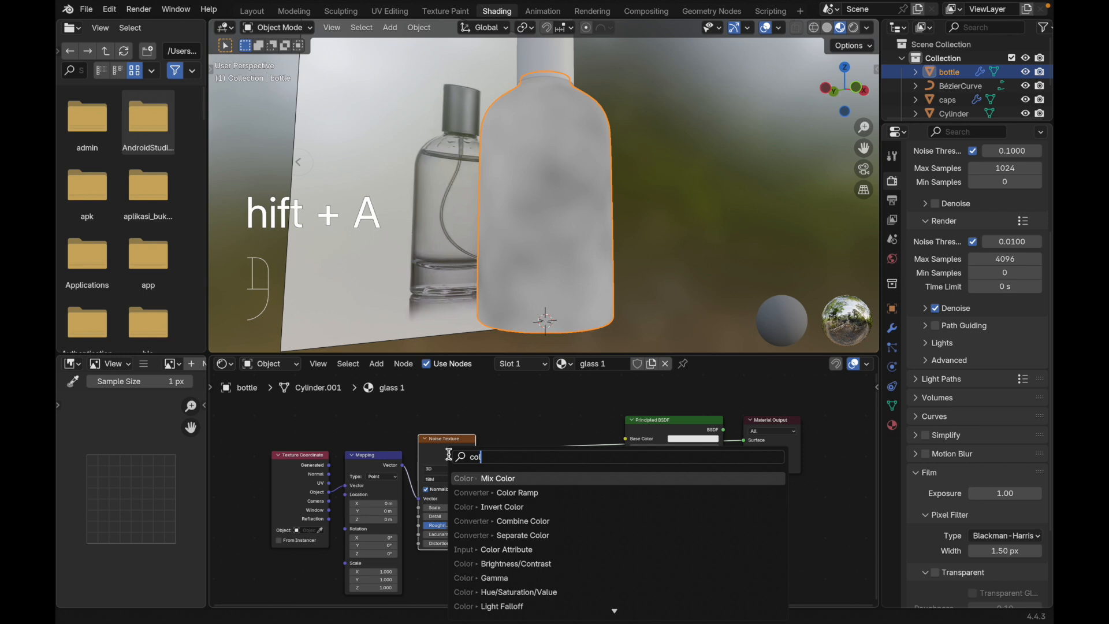
key(Down)
key(Return)
click(505, 414)
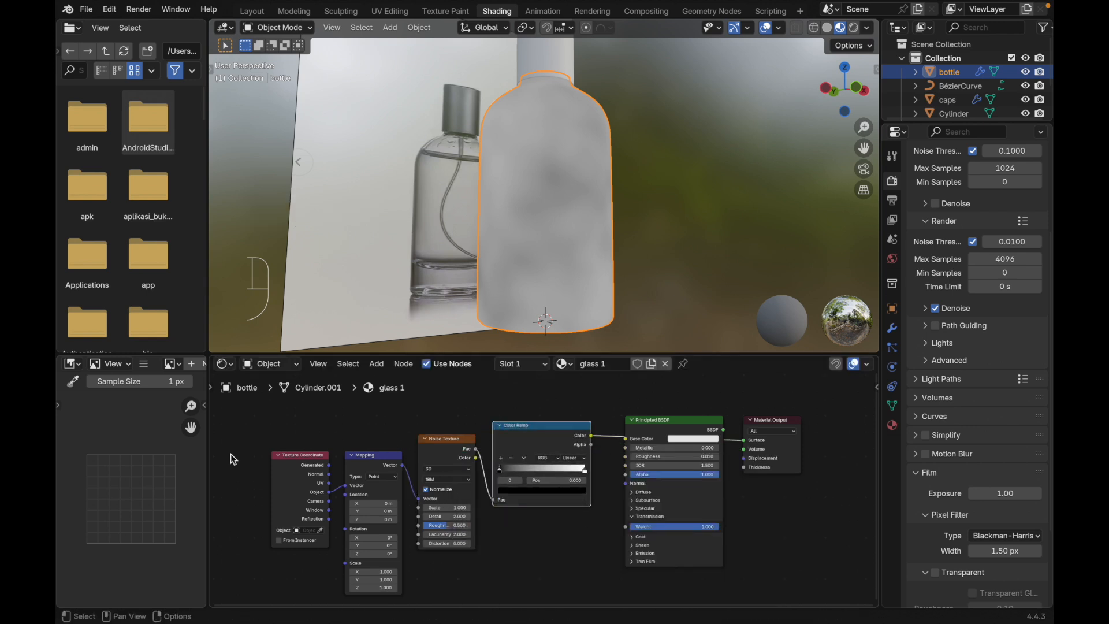
- Move the Texture Coordinate, Mapping, Noise Texture and Color Ramp nodes together away from the Principled BSDF to make room
drag(245, 435, 569, 495)
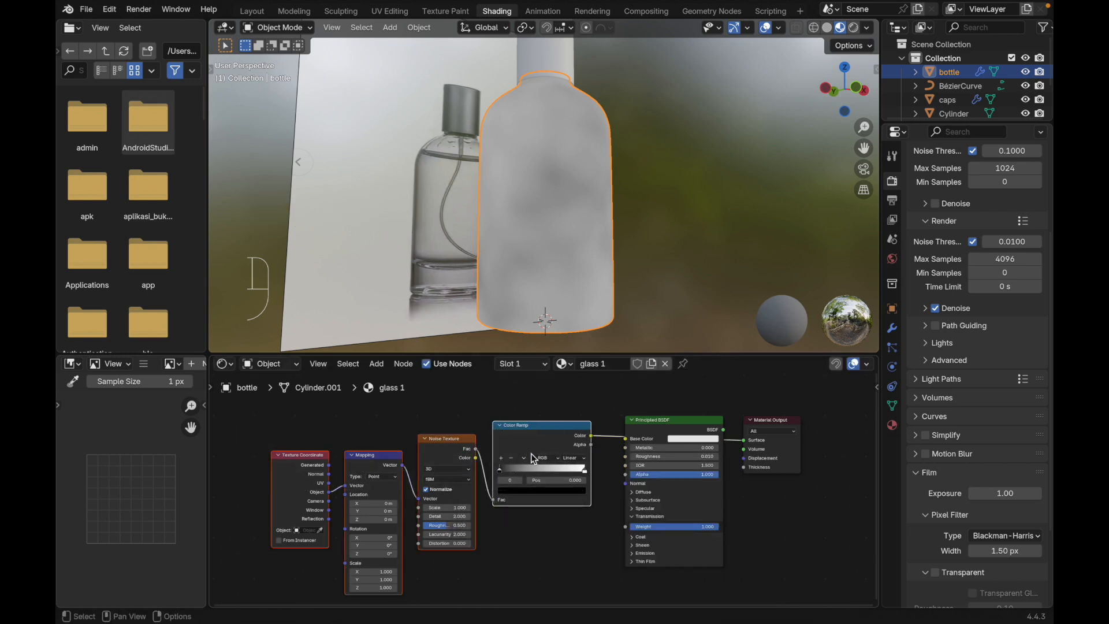
key(g)
click(469, 451)
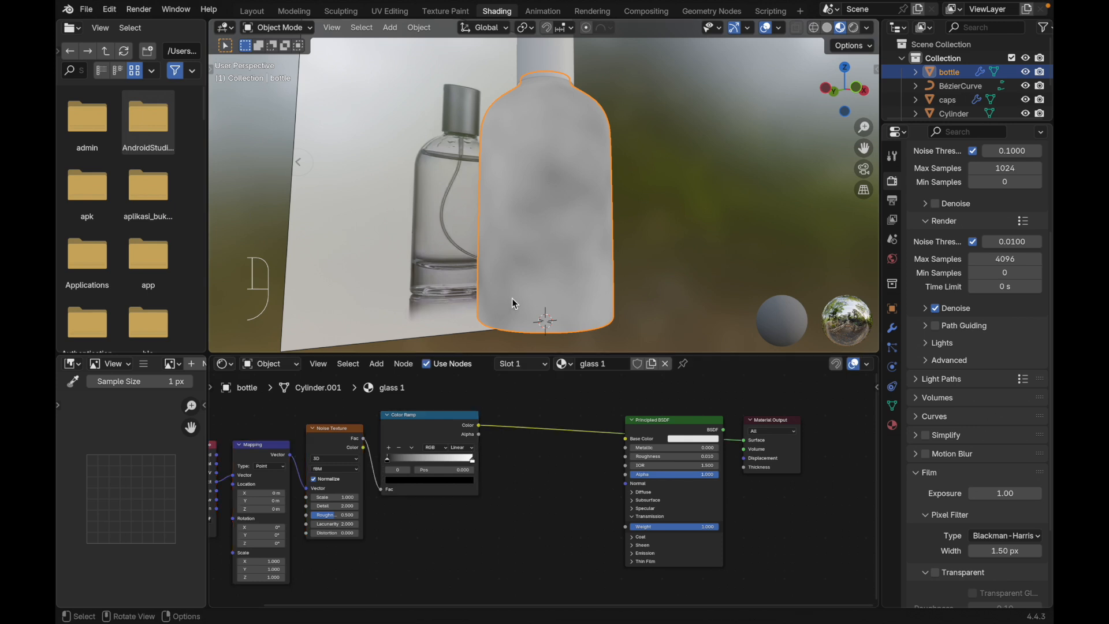
- Shift the Color Ramp's black stop to about 0.523 to darken most of the noise pattern on the bottle
scroll(343, 488, up, 2)
drag(343, 487, 384, 487)
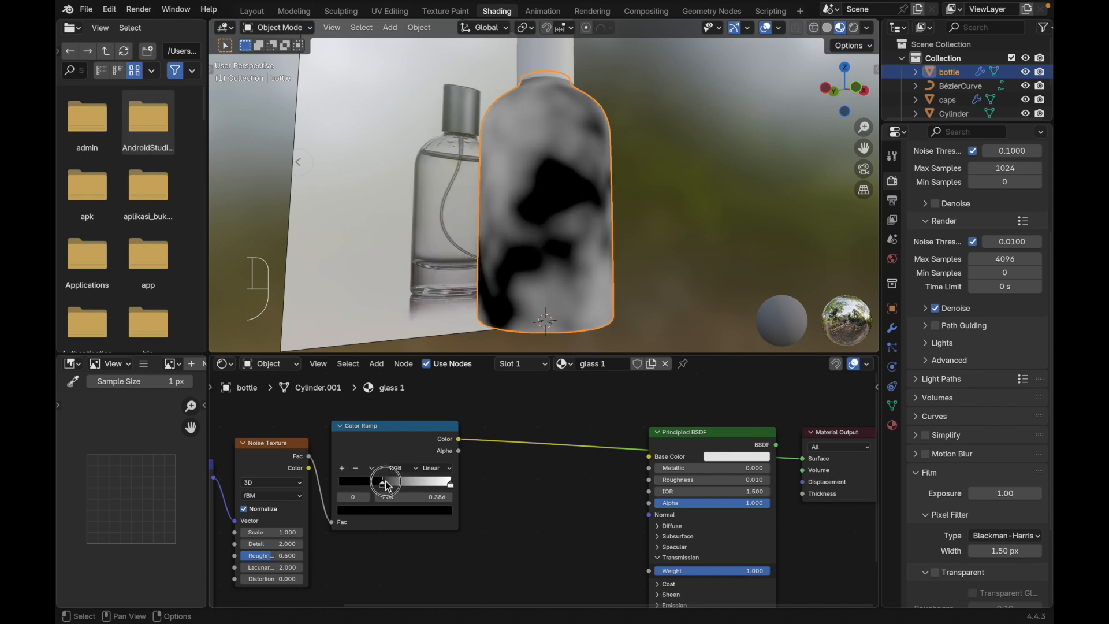
key(super+z)
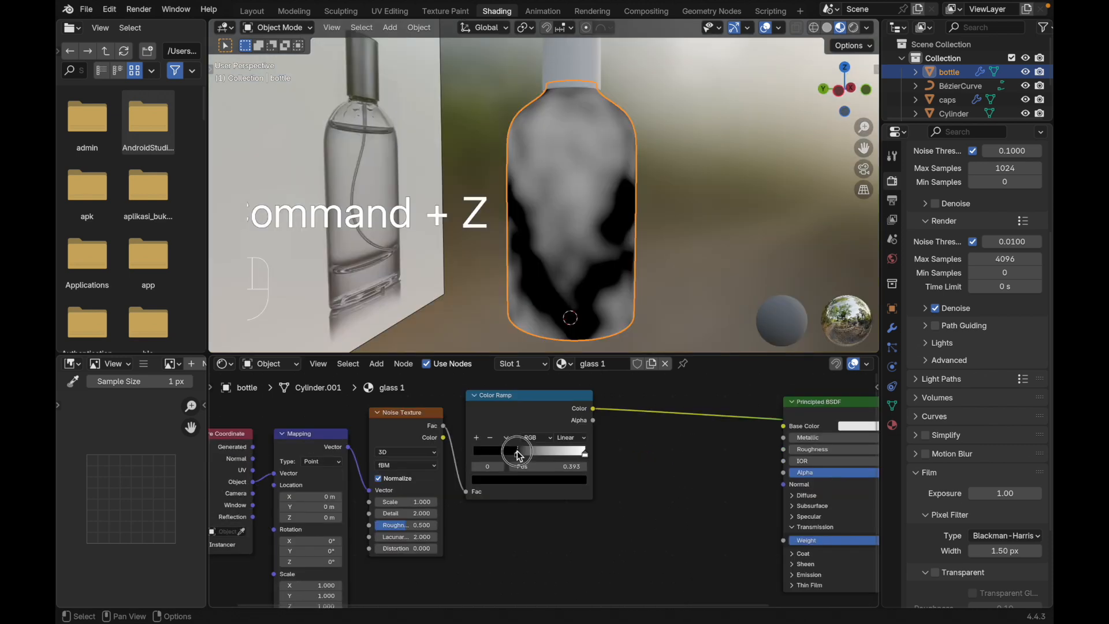
mouse_move(518, 454)
mouse_down()
mouse_move(543, 456)
mouse_move(523, 456)
mouse_move(532, 453)
mouse_up()
scroll(552, 171, left, 10)
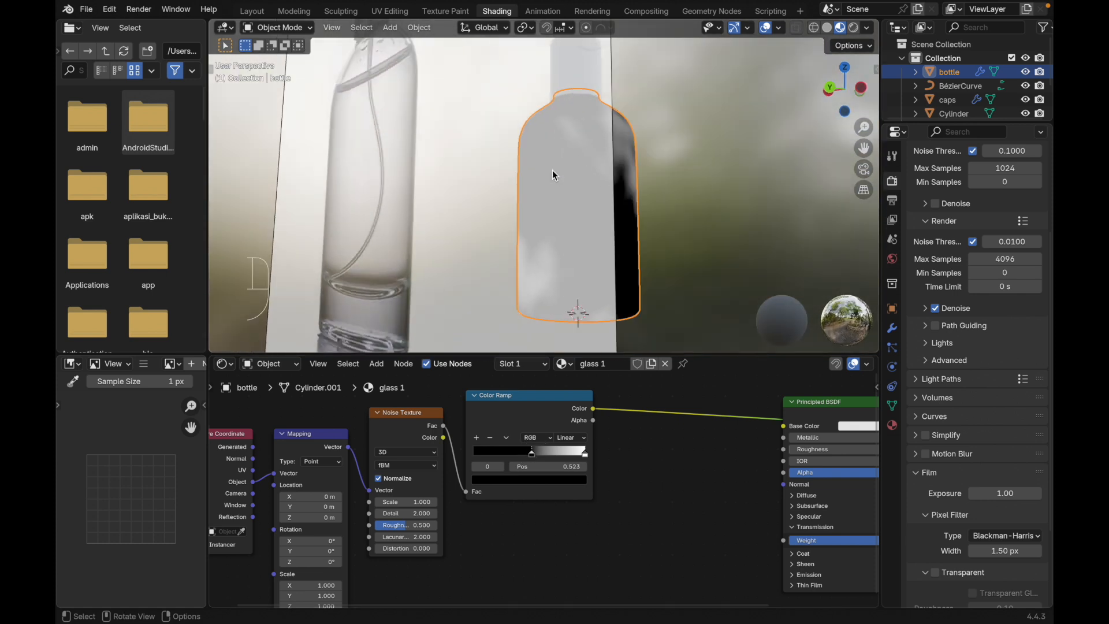
scroll(553, 170, right, 10)
scroll(552, 170, down, 5)
- Hide the reference image in the viewport and reselect the bottle
click(431, 167)
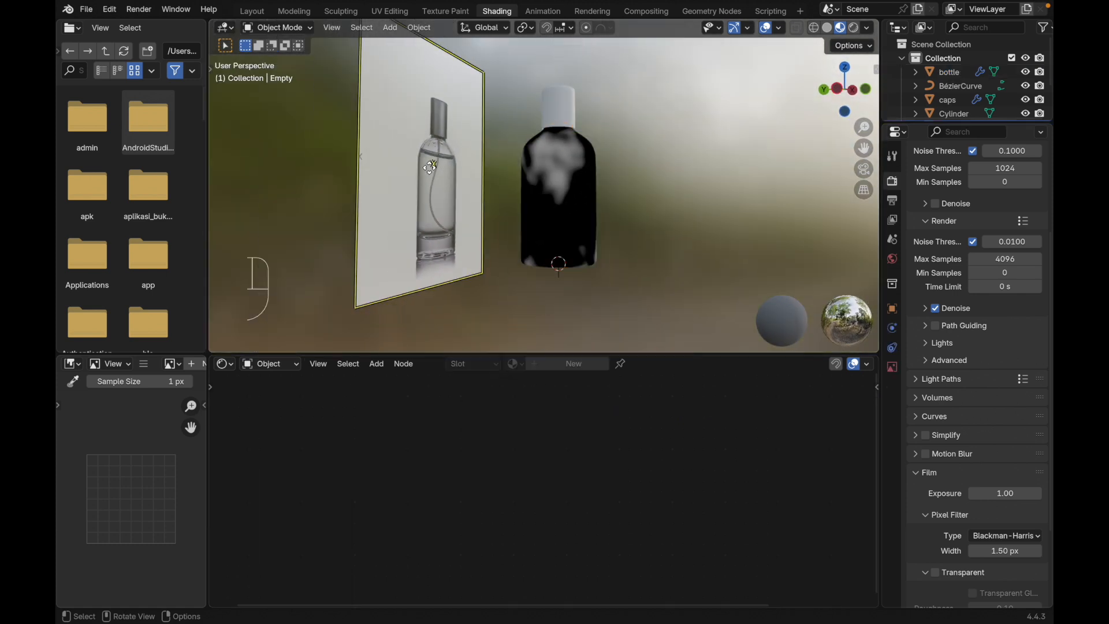
key(h)
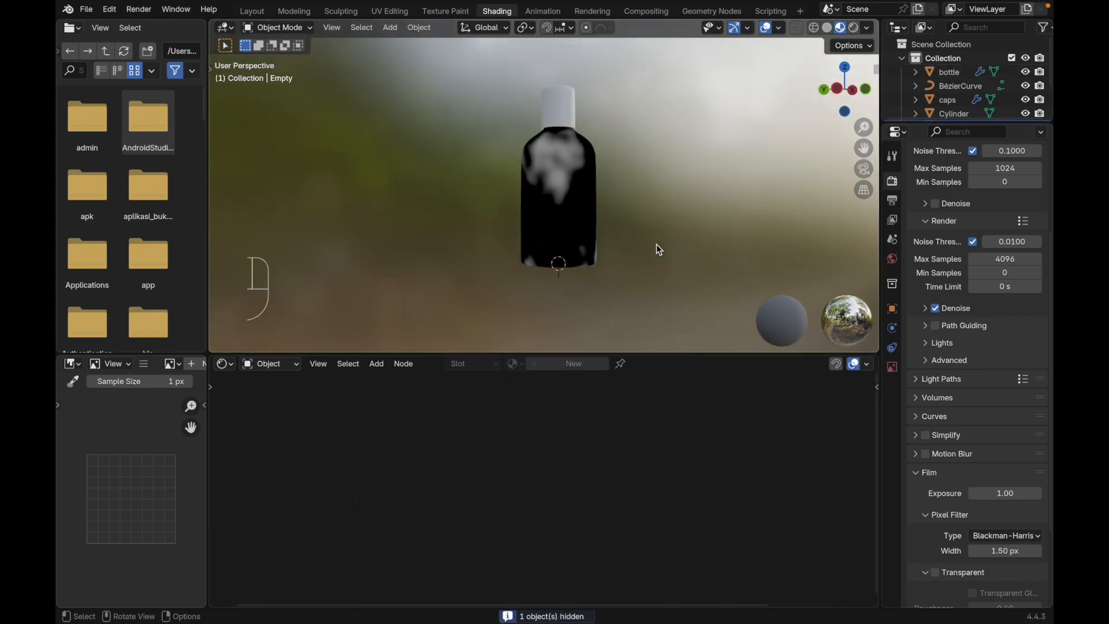
click(581, 216)
- Link the Color Ramp's Color output to the Principled BSDF's Roughness and reconnect the BSDF to the Material Output surface
drag(496, 430, 673, 469)
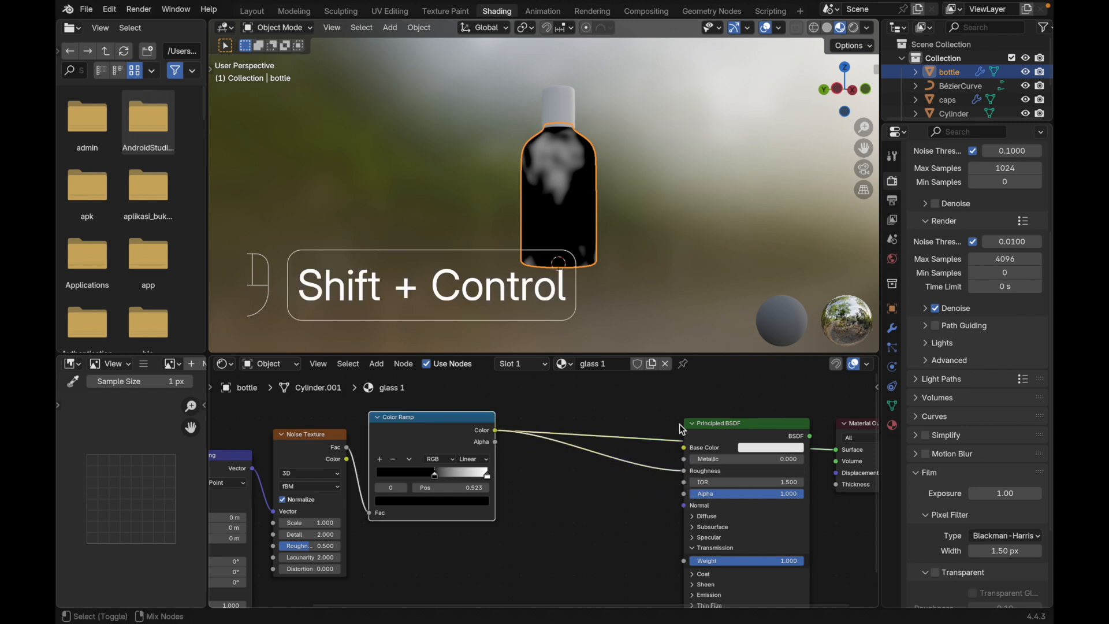
ctrl+shift+click(711, 431)
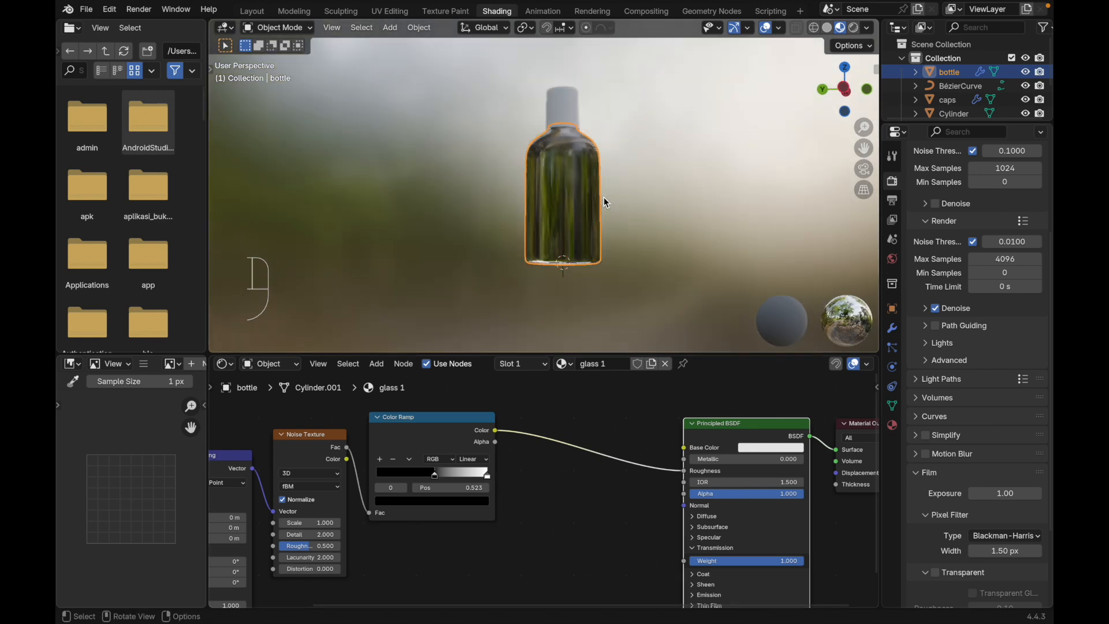
- Examine the noise-driven roughness on the bottle's glass up close, from the front and from several angles
scroll(604, 197, up, 6)
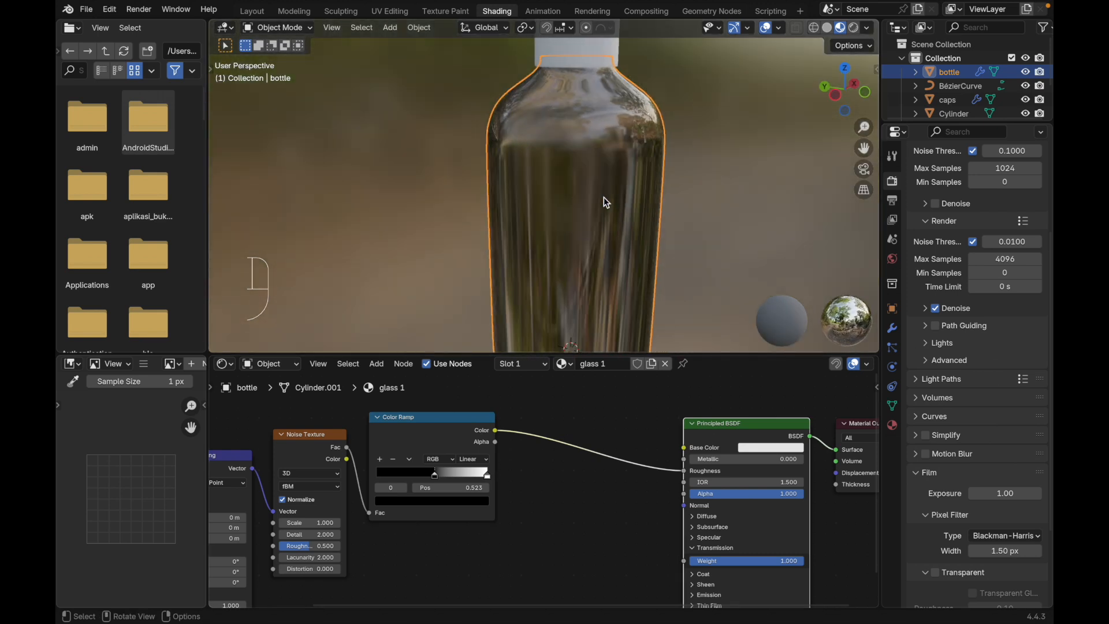
scroll(604, 197, down, 3)
key(grave)
click(545, 167)
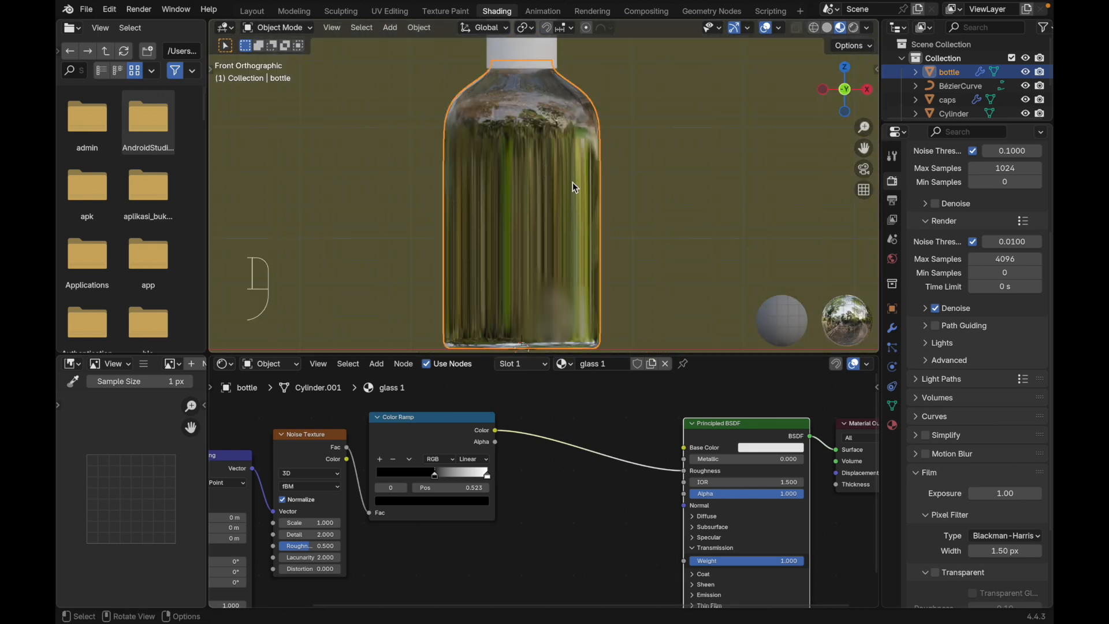
scroll(573, 182, down, 3)
scroll(573, 182, down, 3)
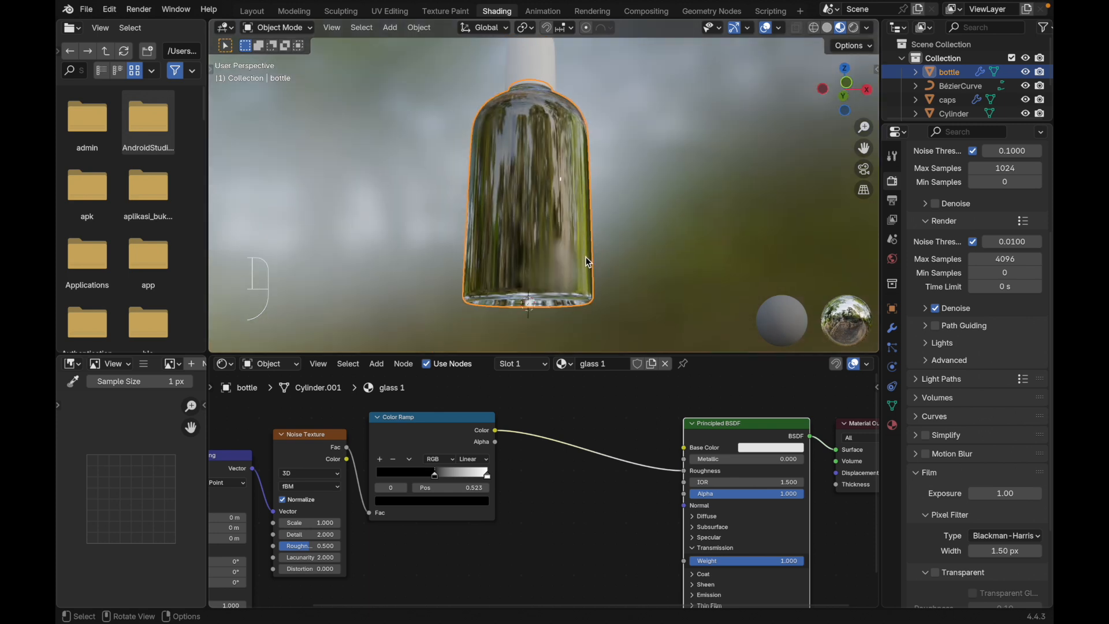
scroll(581, 262, left, 10)
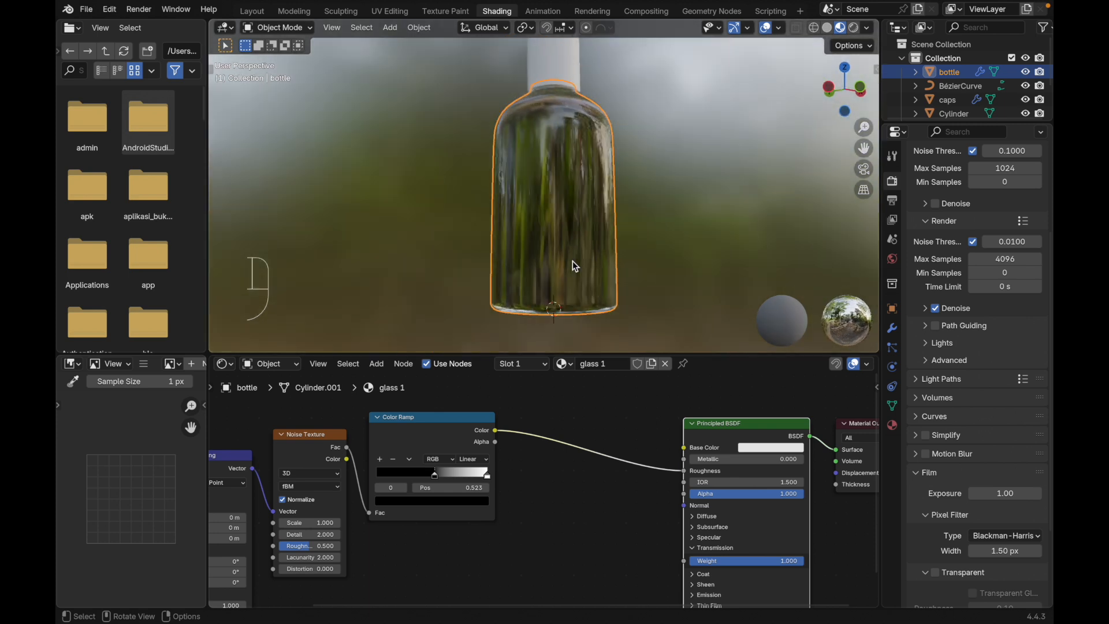
key(KP_1)
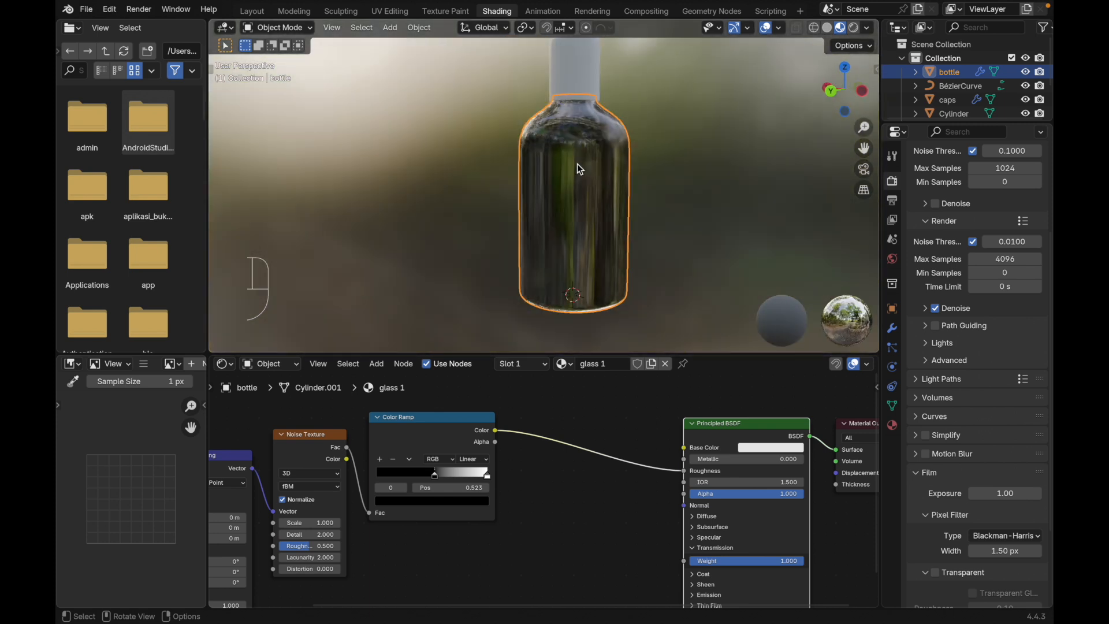
- Shift the Color Ramp's black stop back to about 0.493 and check the bottle from the front
scroll(503, 444, up, 2)
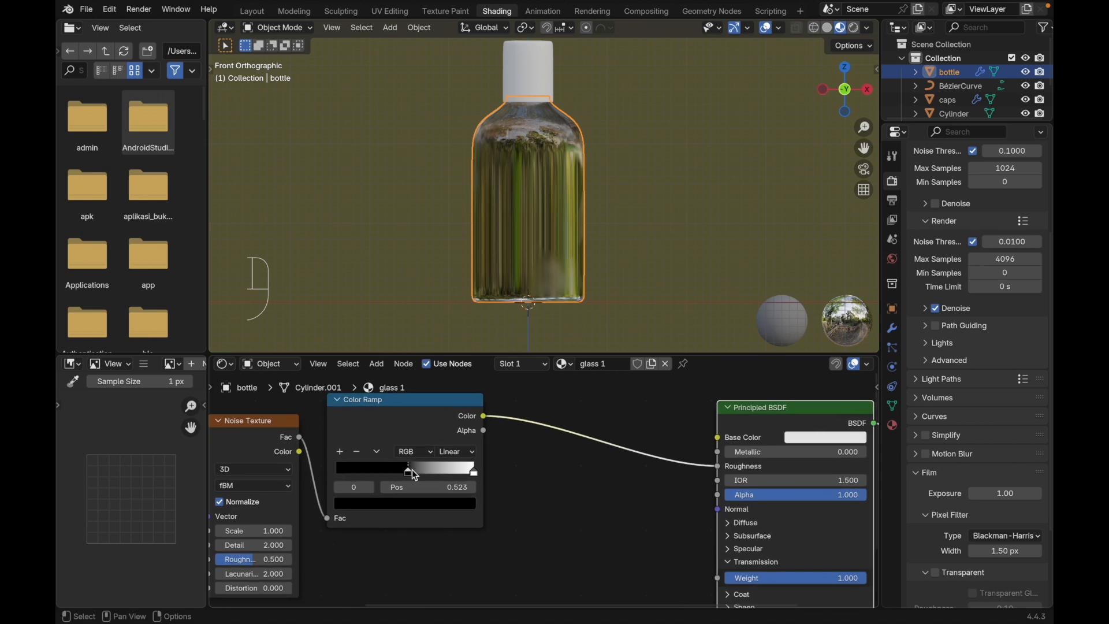
mouse_move(411, 475)
mouse_down()
mouse_move(421, 474)
mouse_move(335, 474)
mouse_move(423, 469)
mouse_move(372, 469)
mouse_move(403, 469)
mouse_up()
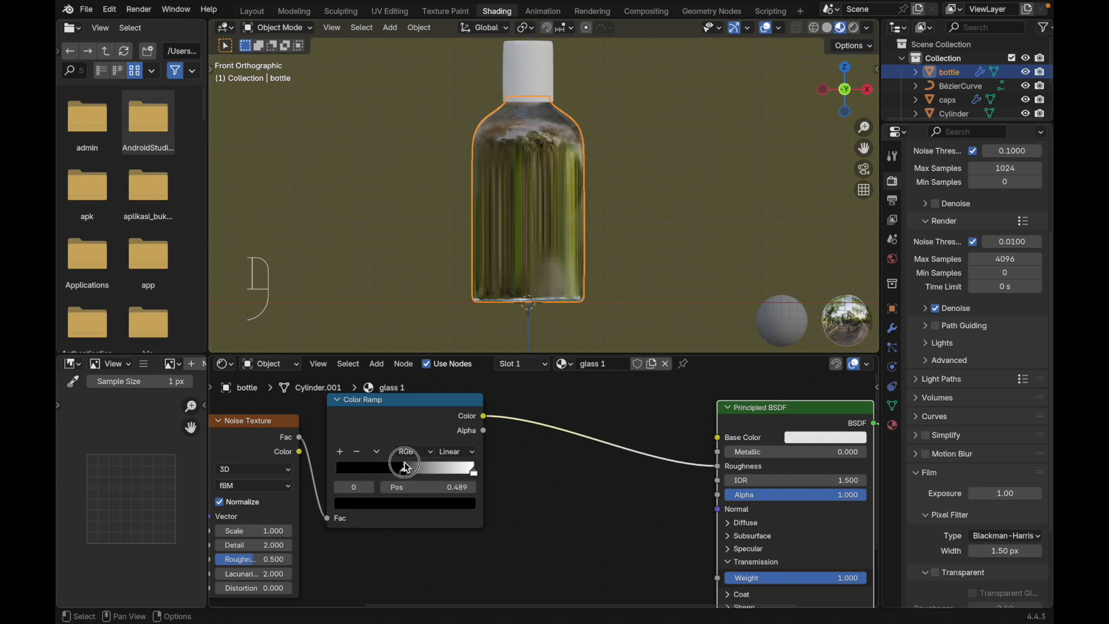
scroll(536, 137, left, 10)
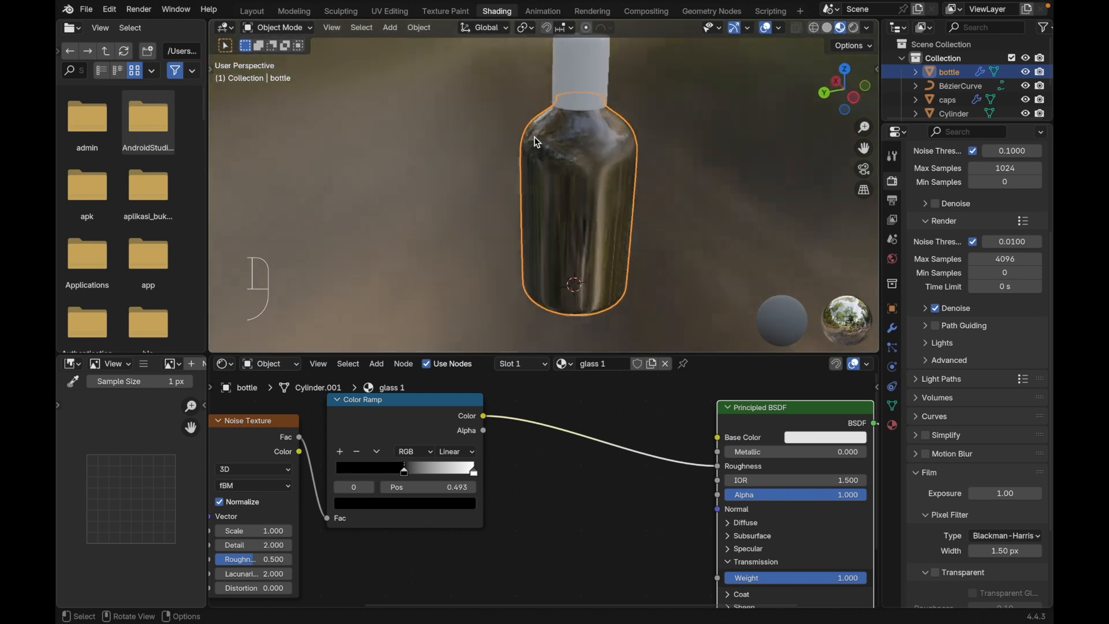
key(KP_1)
- Duplicate the Noise Texture node below the original and connect the Mapping node's Vector output to the copy's Vector input
scroll(544, 486, down, 9)
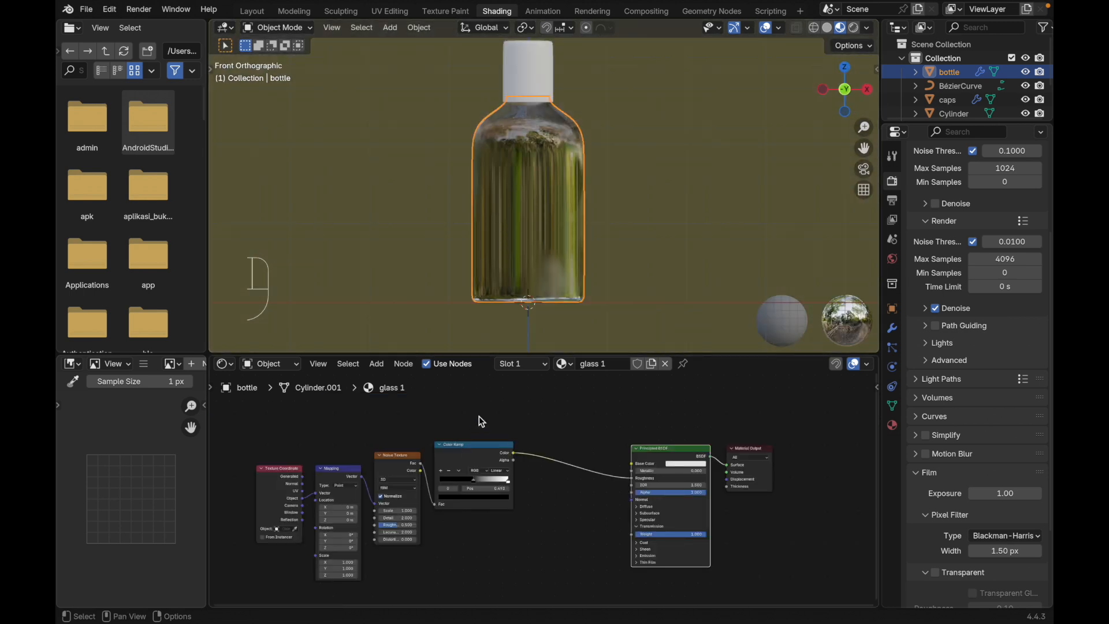
scroll(446, 471, down, 2)
click(415, 441)
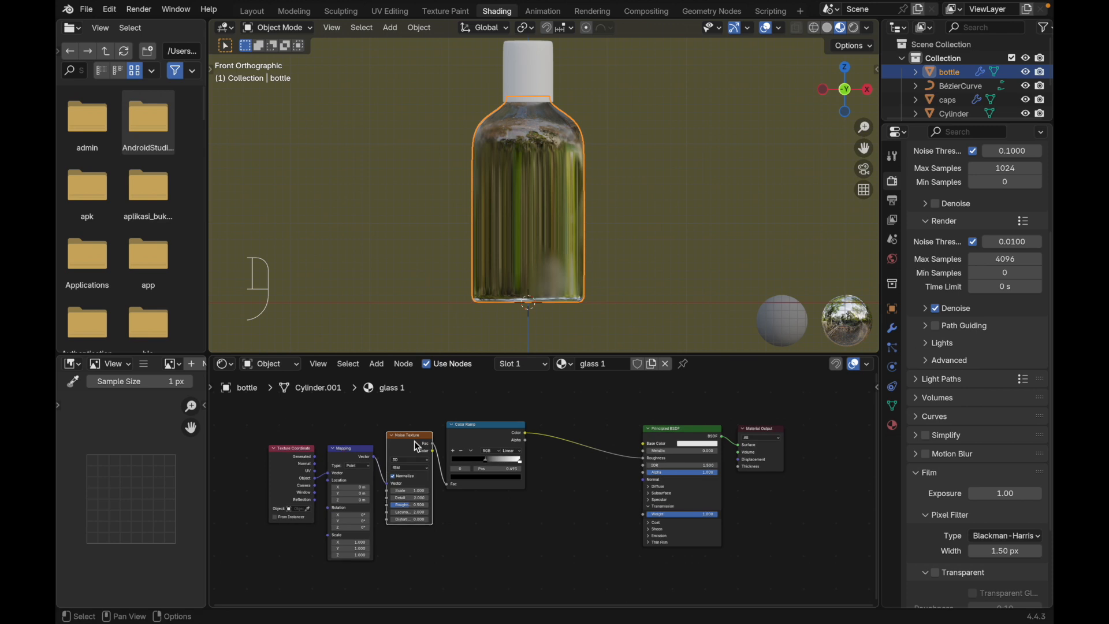
scroll(414, 441, down, 1)
key(shift+d)
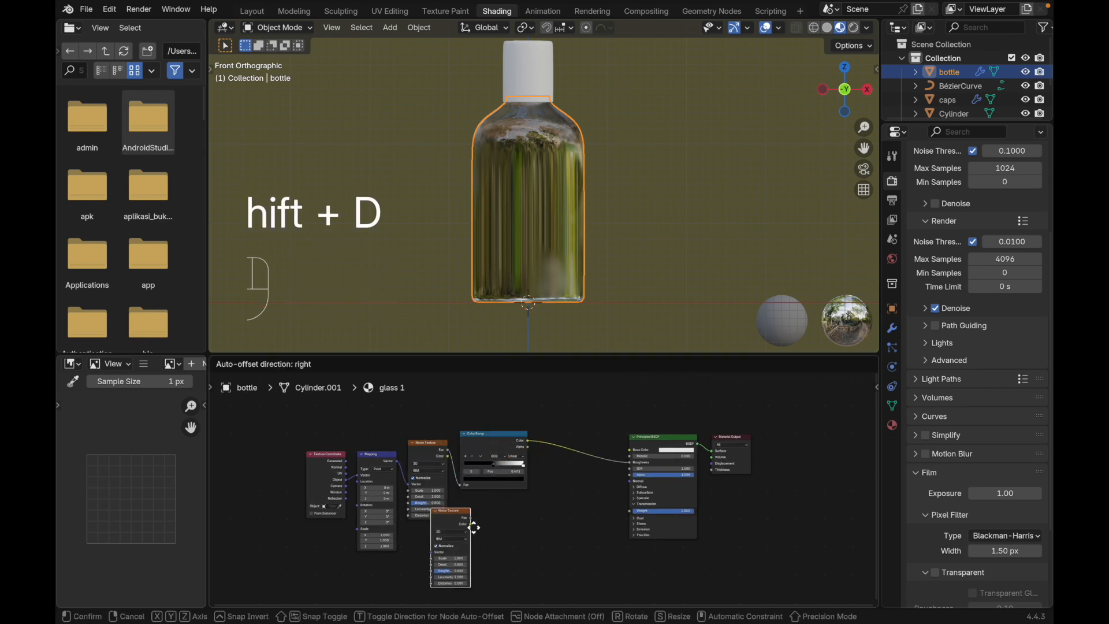
click(457, 538)
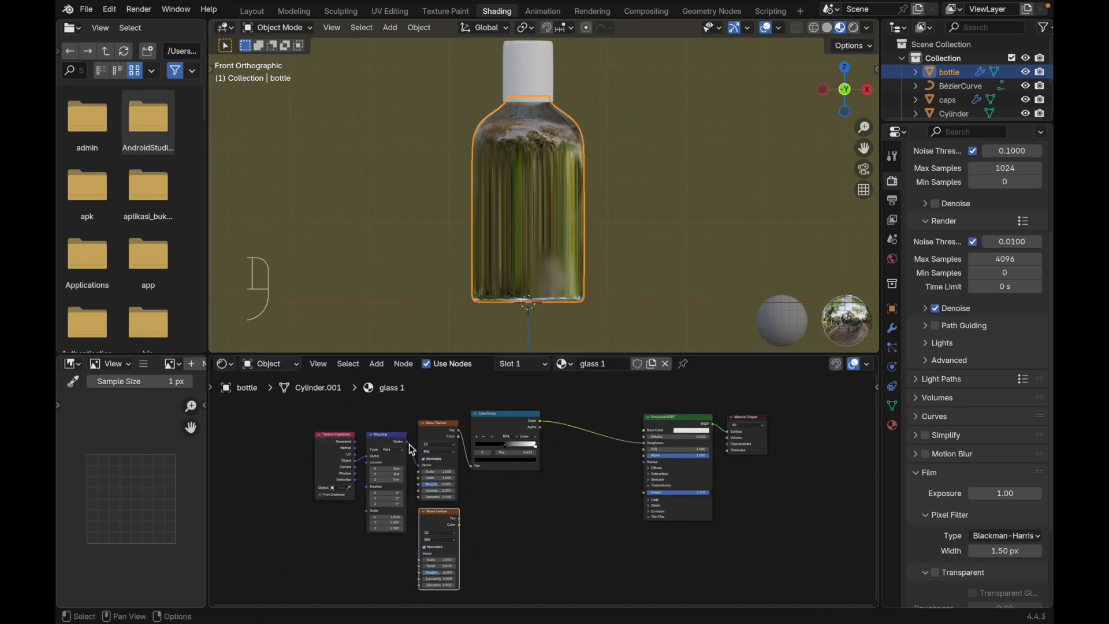
drag(407, 442, 417, 484)
key(Home)
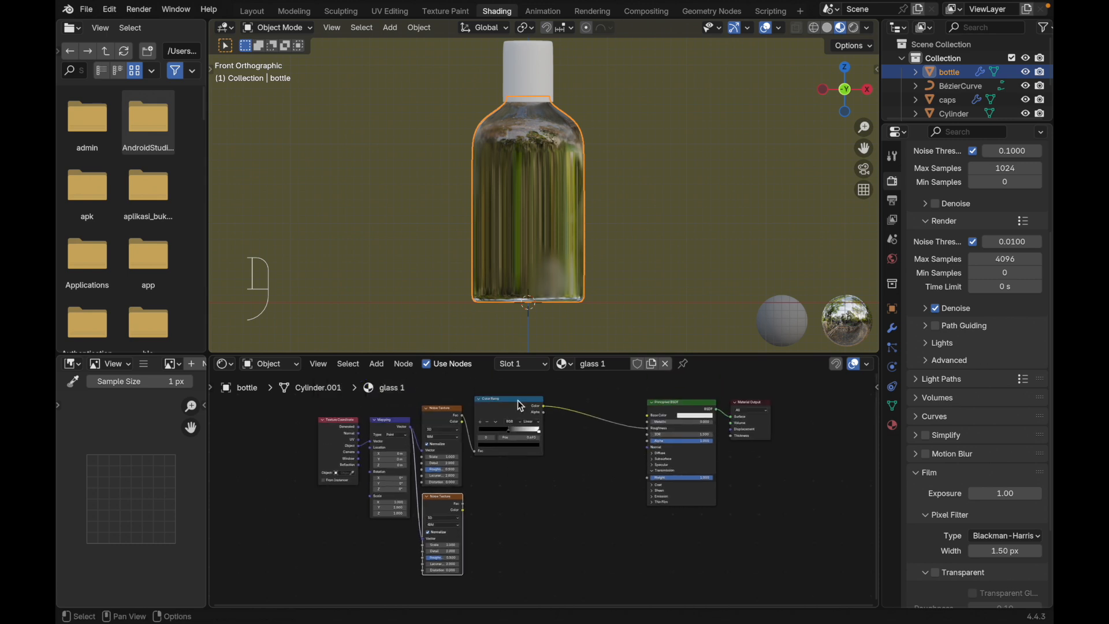
- Enlarge the node editor area by raising its border with the 3D viewport, and deselect the duplicated node
drag(525, 354, 525, 296)
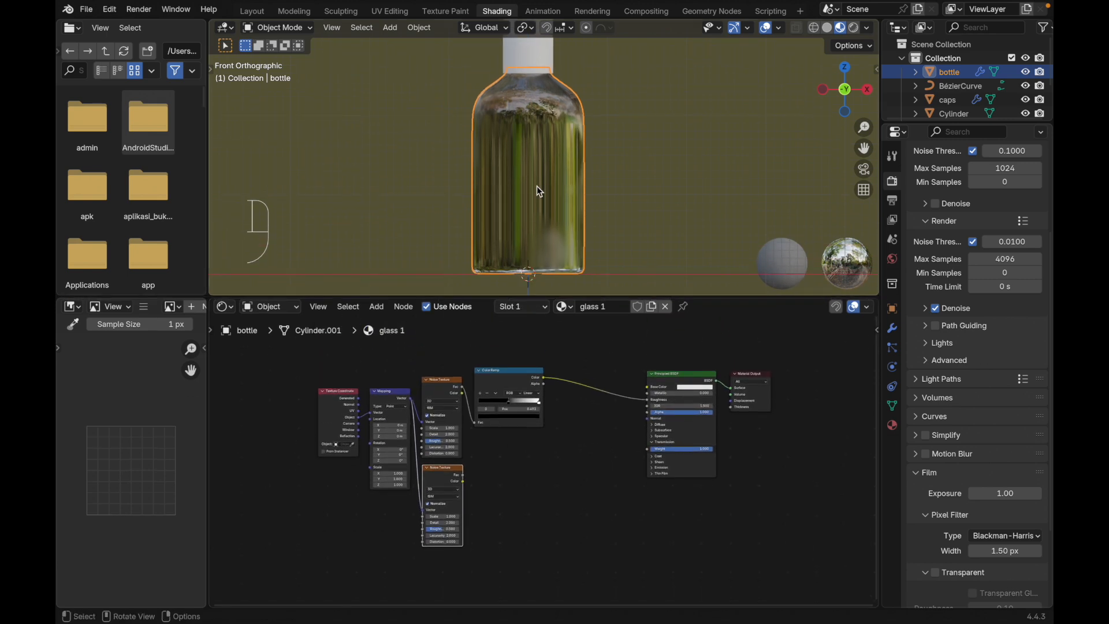
click(508, 505)
key(Home)
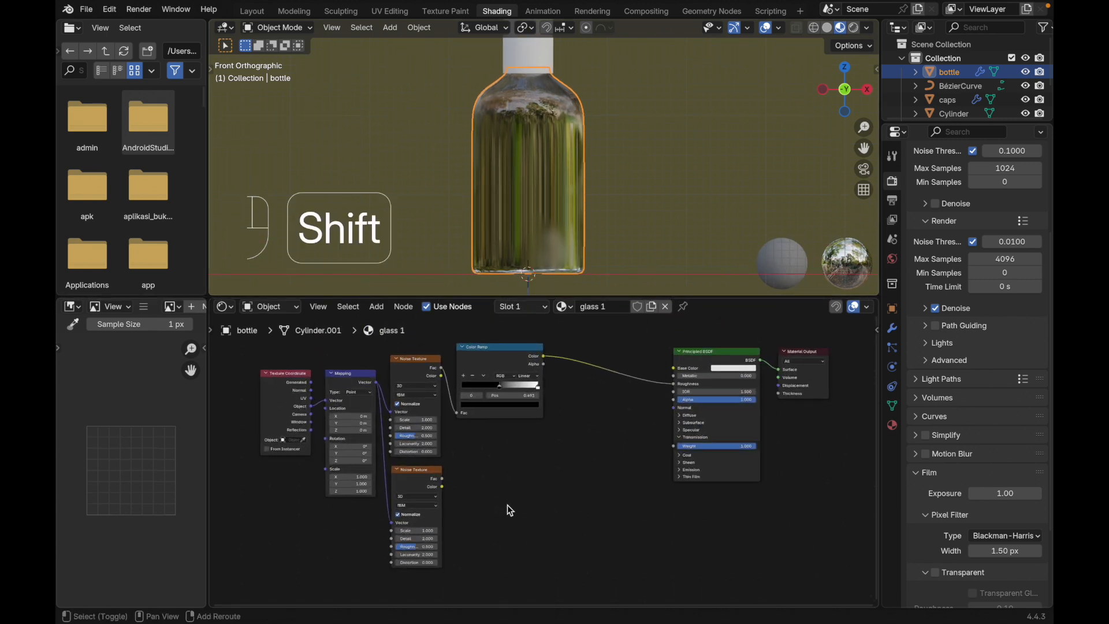
- Add a second Color Ramp beside the duplicated Noise Texture and connect that texture's Fac output to its Fac input
key(shift+a)
key(Escape)
key(shift+a)
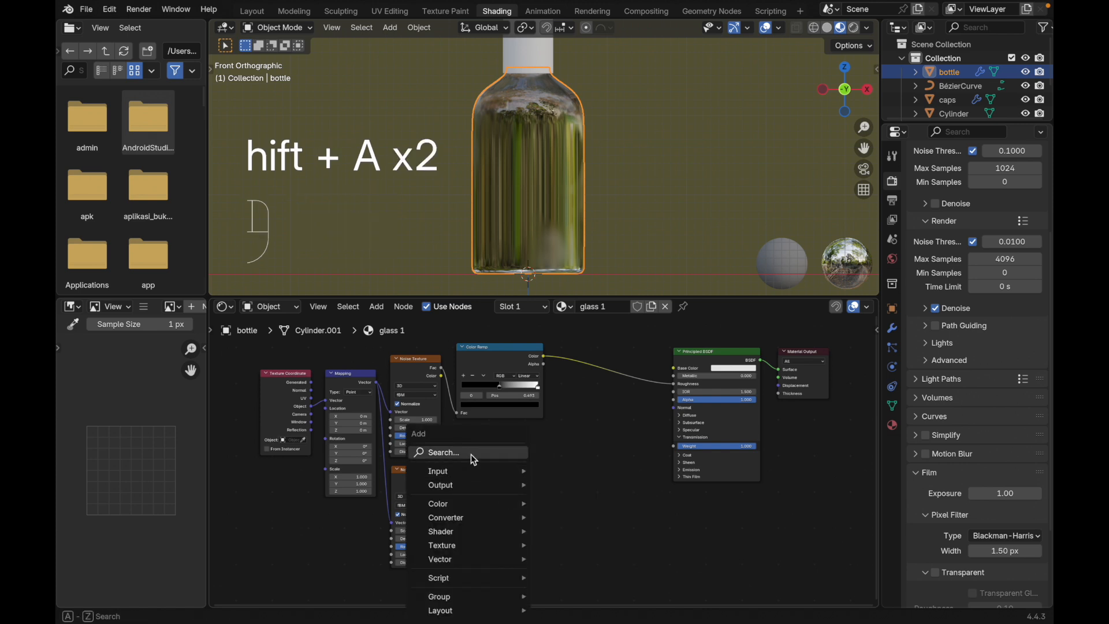
text(col)
key(Down)
key(Return)
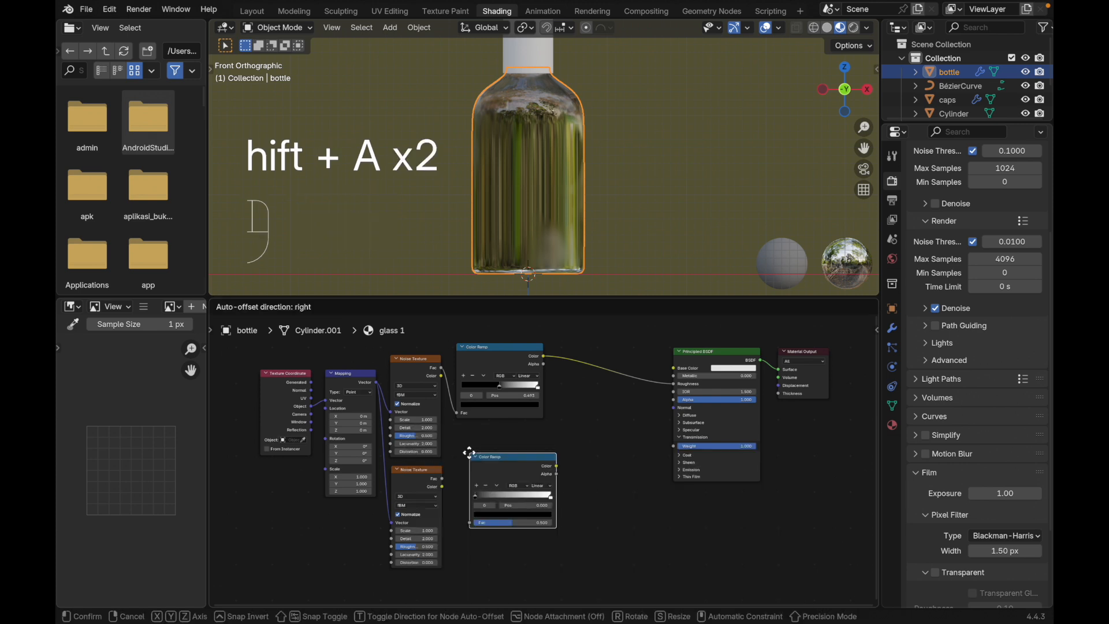
click(459, 448)
scroll(460, 448, up, 2)
drag(416, 483, 438, 535)
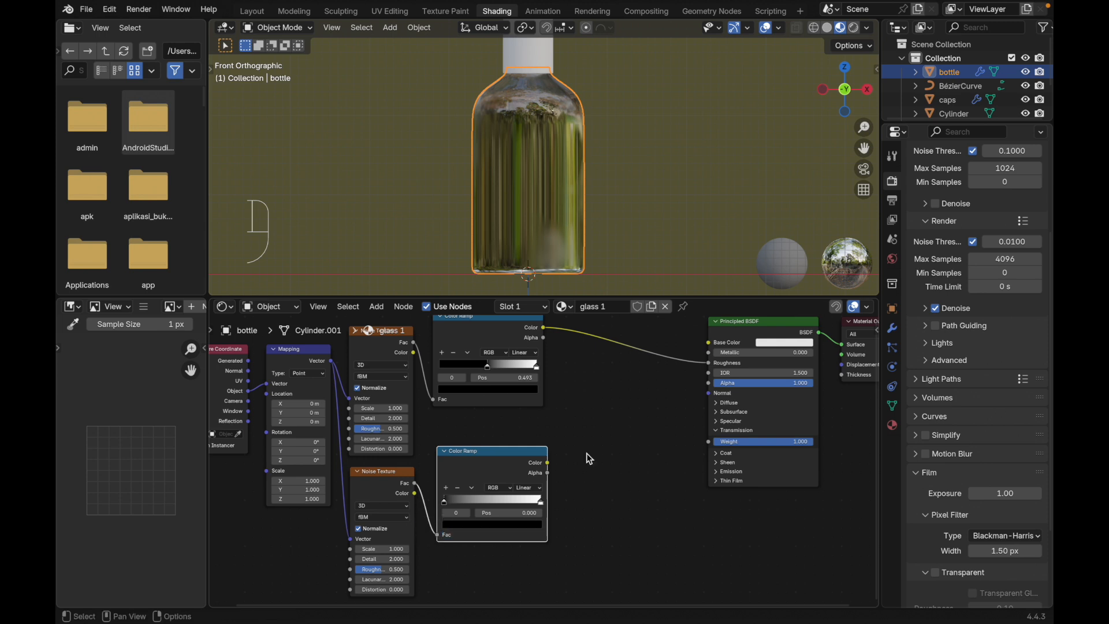
- Preview the second Color Ramp directly on the bottle through the Material Output
key(shift+ctrl)
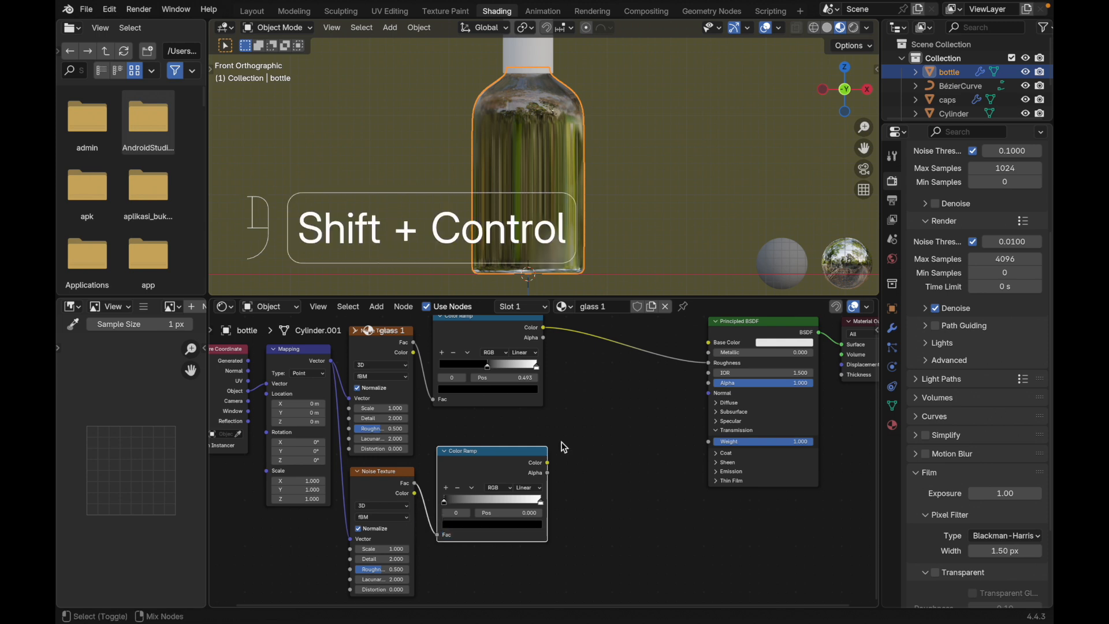
ctrl+shift+click(494, 469)
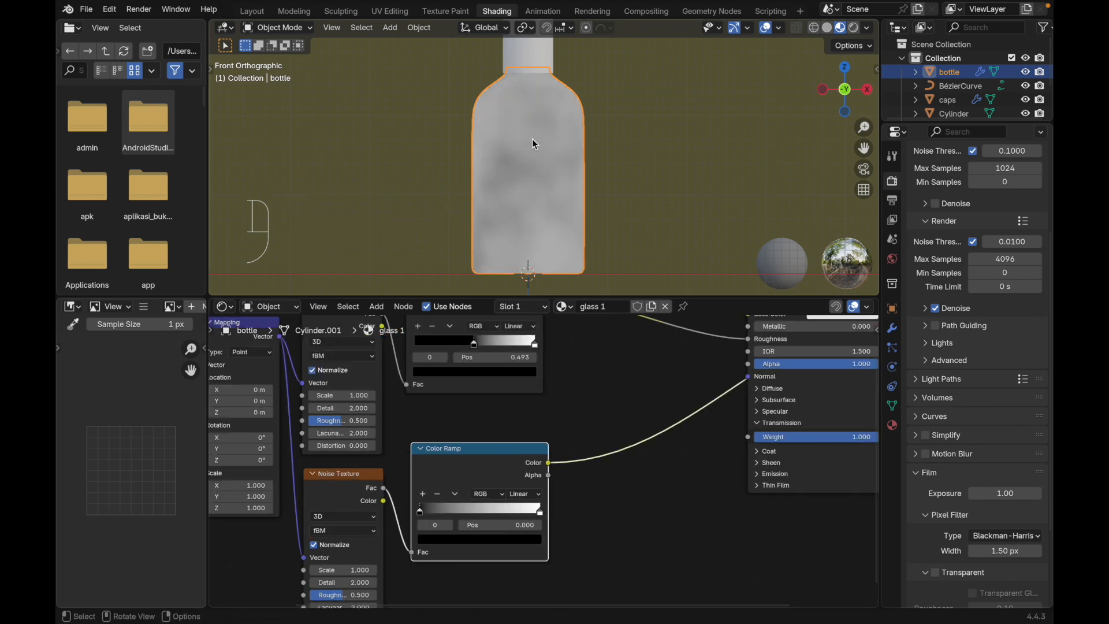
- Set the duplicated Noise Texture's scale to 100
middle_drag(478, 536, 493, 470)
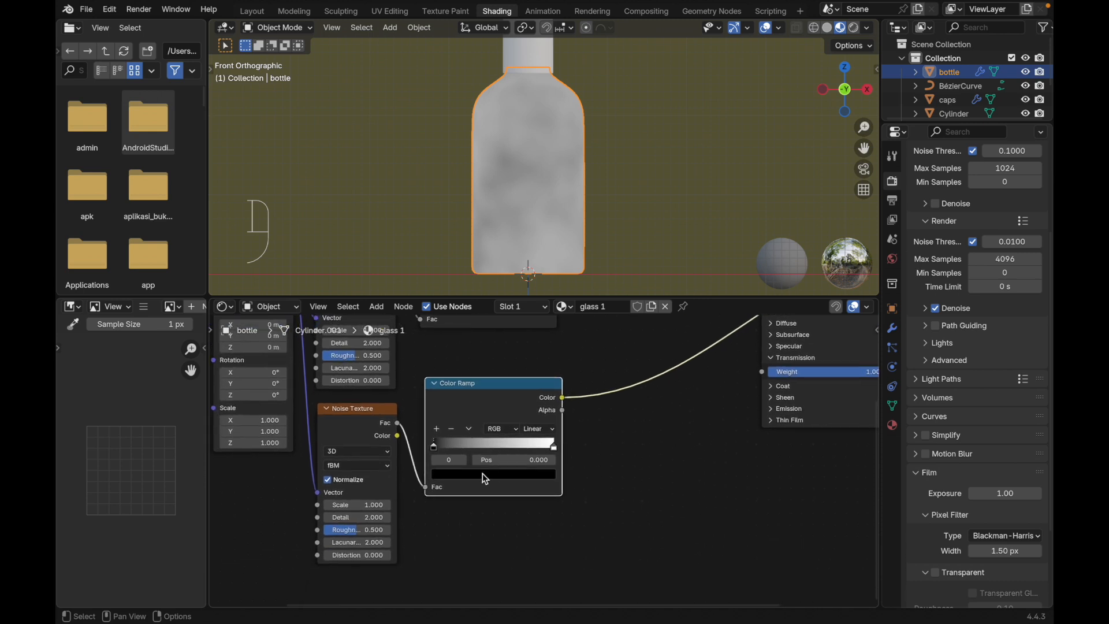
click(372, 506)
text(100)
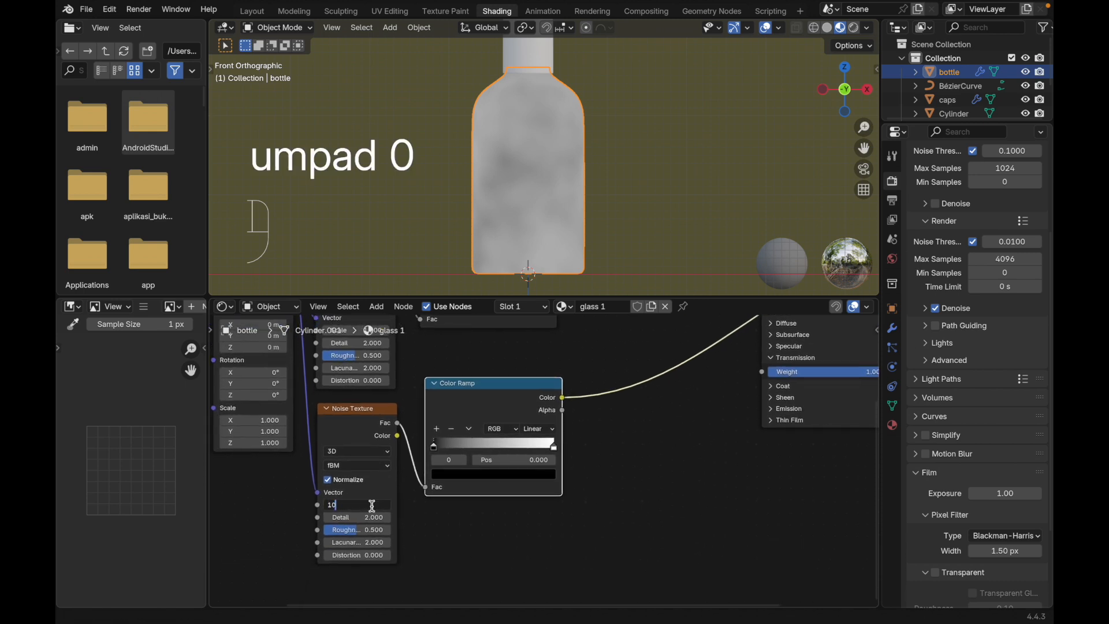
key(BackSpace)
key(BackSpace)
key(BackSpace)
text(0)
key(Return)
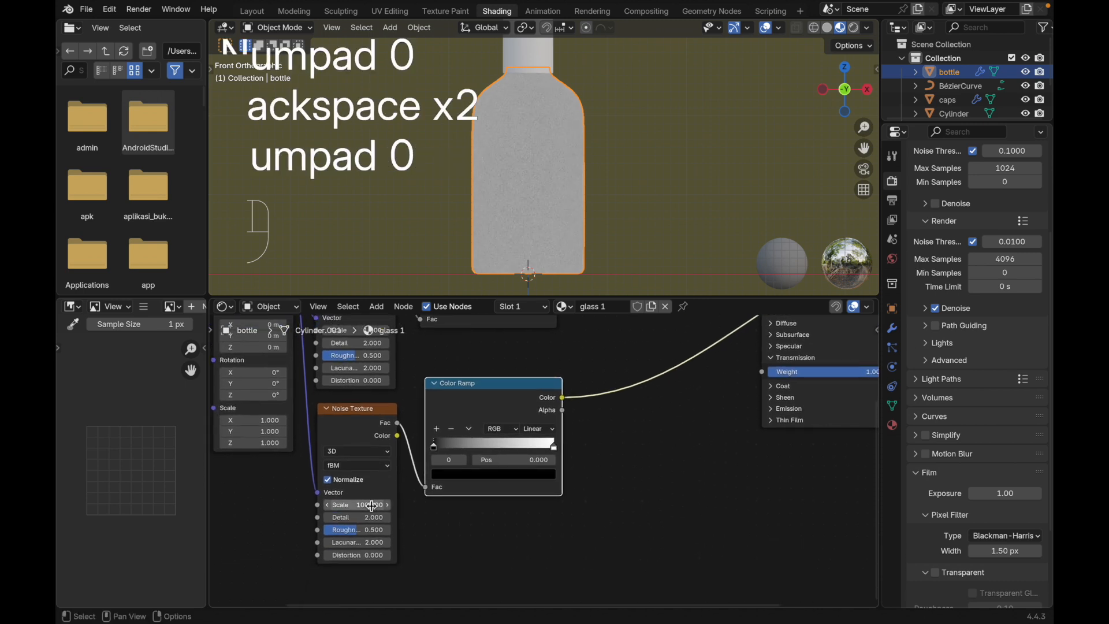
key(super+z)
key(super+z)
key(super+z)
key(super+z)
key(super+z)
- Shift the second Color Ramp's black stop to about 0.716 to reduce the fine noise to sparse specks
scroll(458, 432, up, 2)
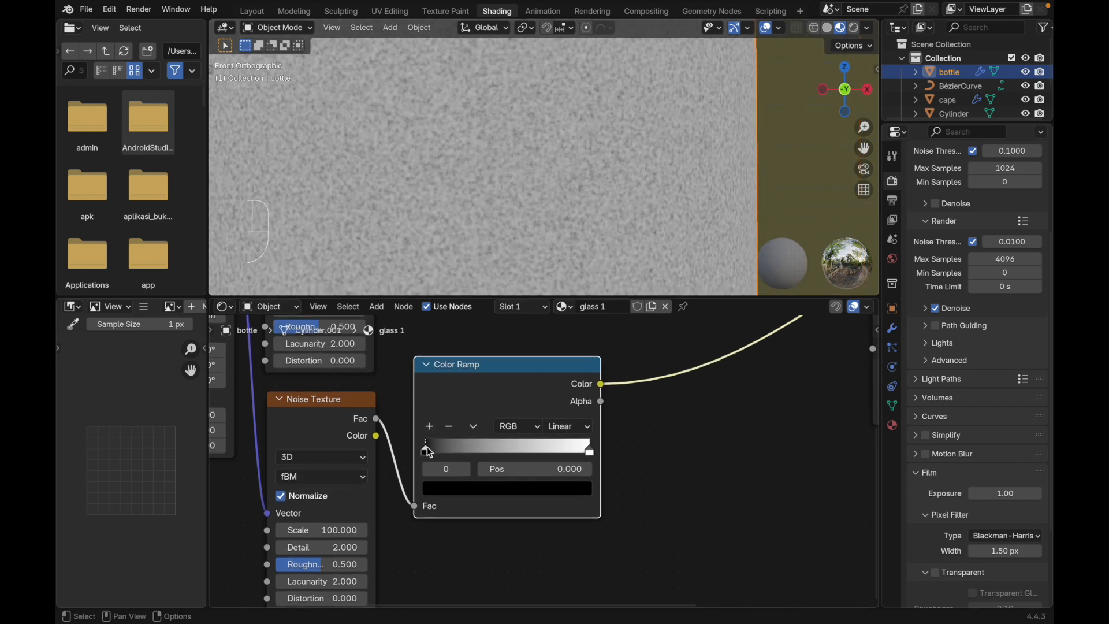
drag(428, 451, 545, 453)
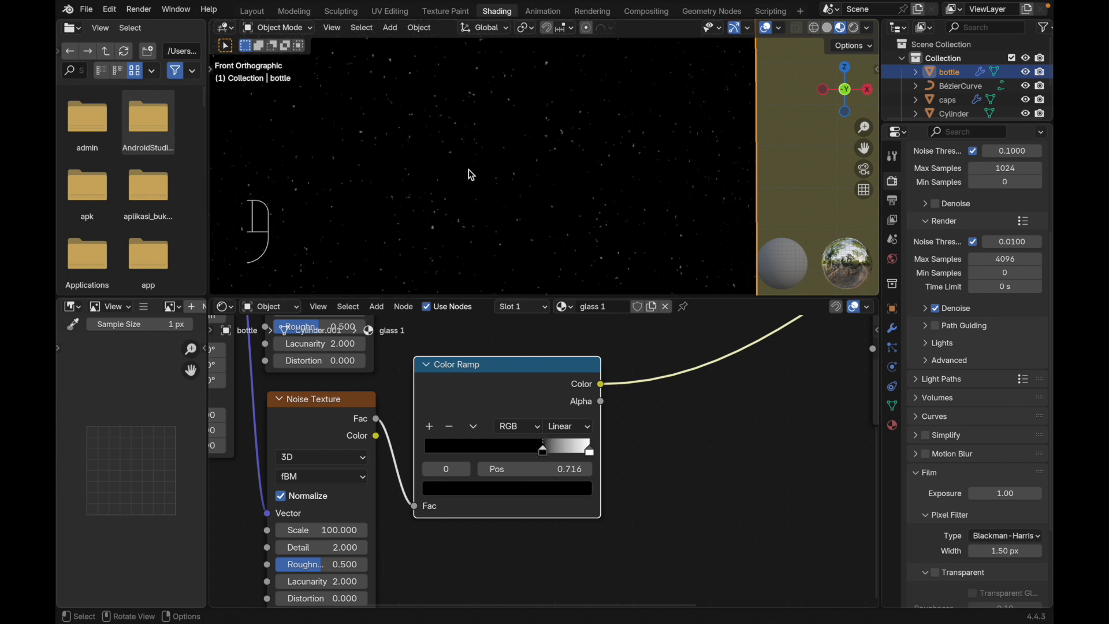
scroll(469, 169, down, 2)
scroll(470, 169, down, 5)
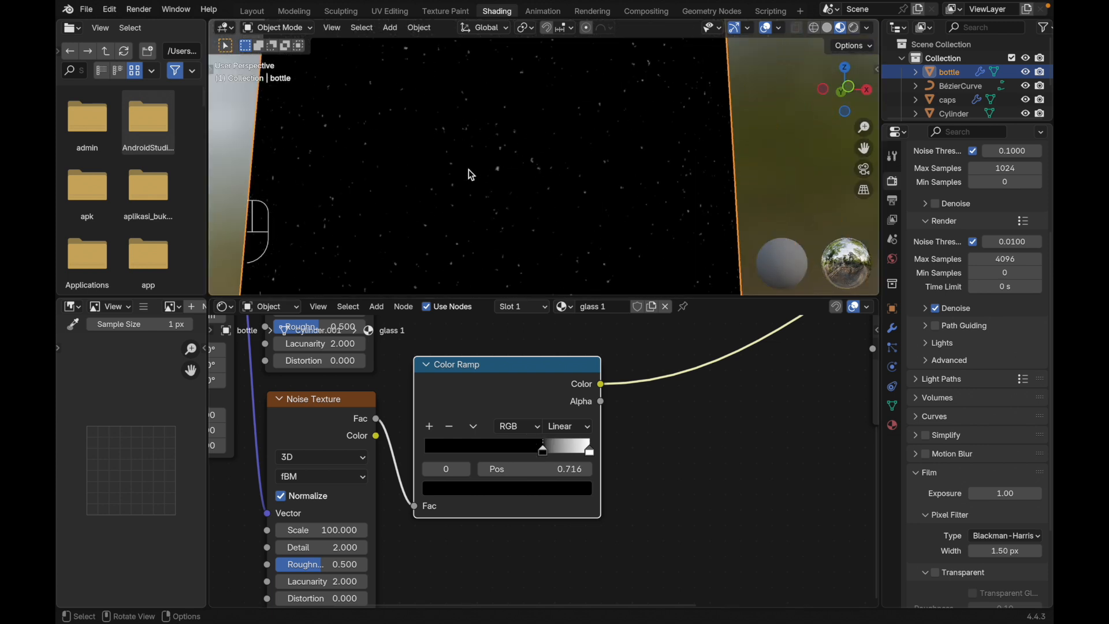
- Add a Bump node after the second Color Ramp and connect the ramp's Color output to the Bump's Height input
scroll(469, 169, down, 2)
scroll(470, 168, up, 4)
scroll(469, 168, down, 4)
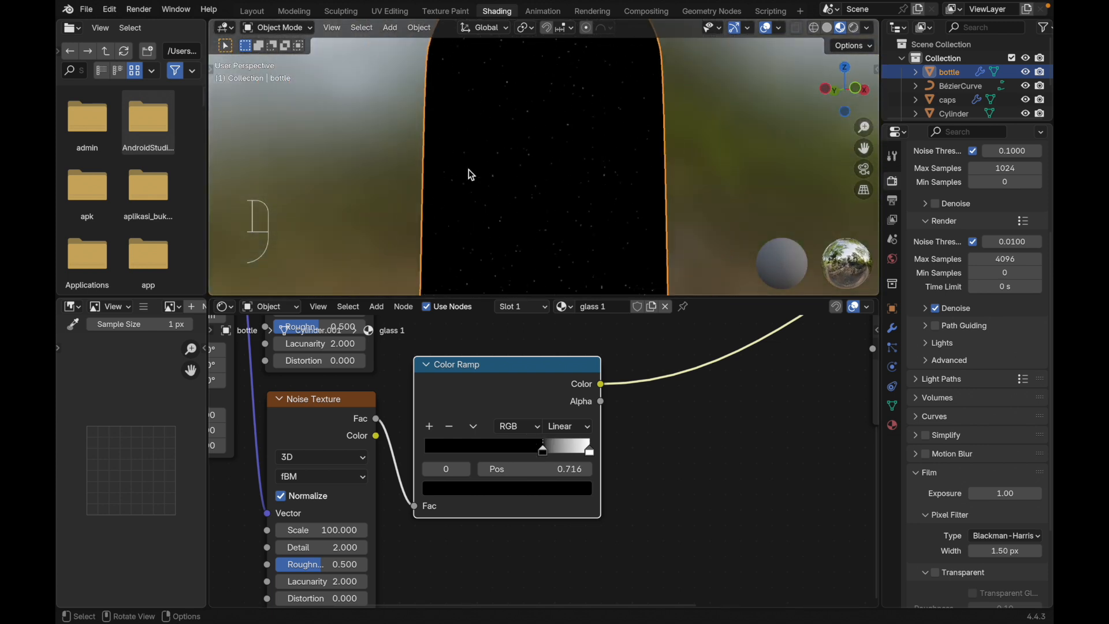
scroll(611, 483, up, 2)
scroll(612, 483, right, 2)
key(shift+a)
click(559, 455)
text(bu)
key(Return)
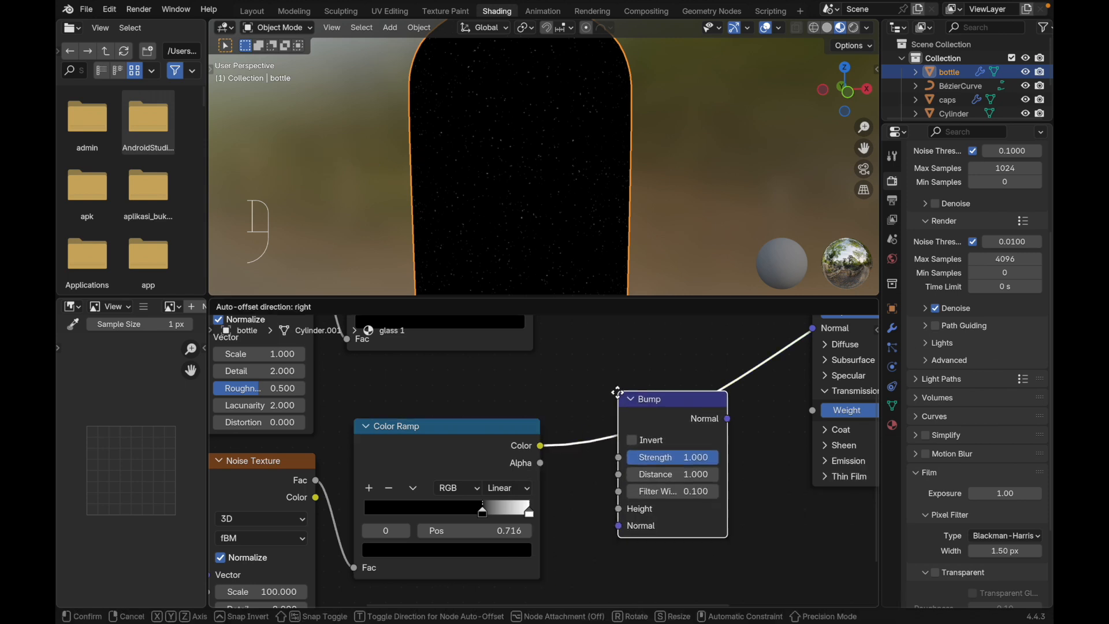
click(620, 397)
scroll(620, 397, up, 3)
scroll(620, 397, right, 3)
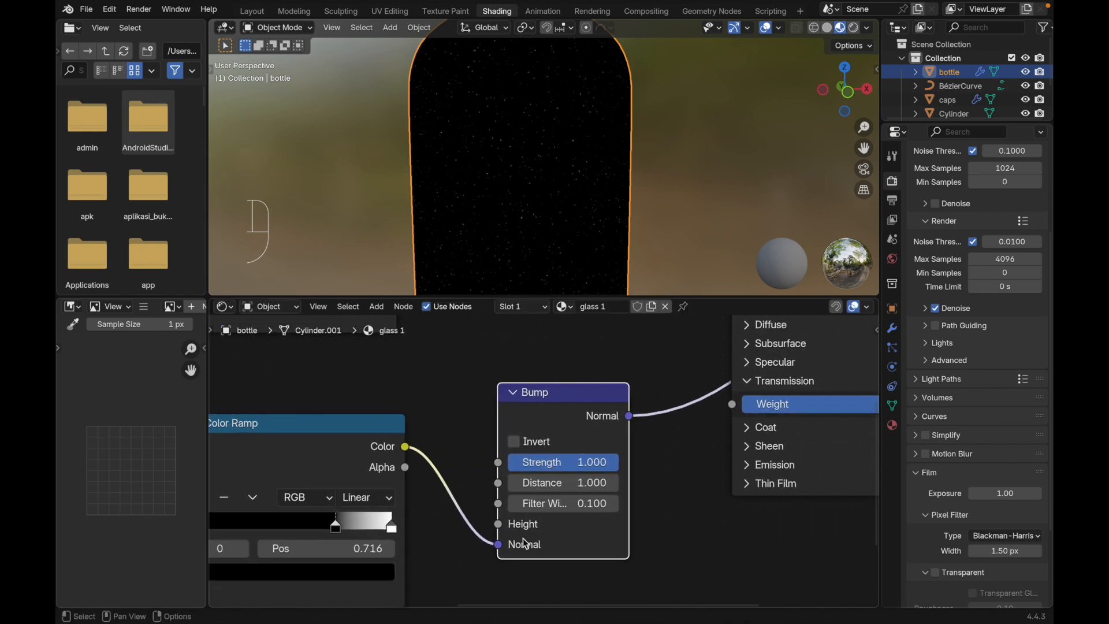
drag(503, 549, 498, 524)
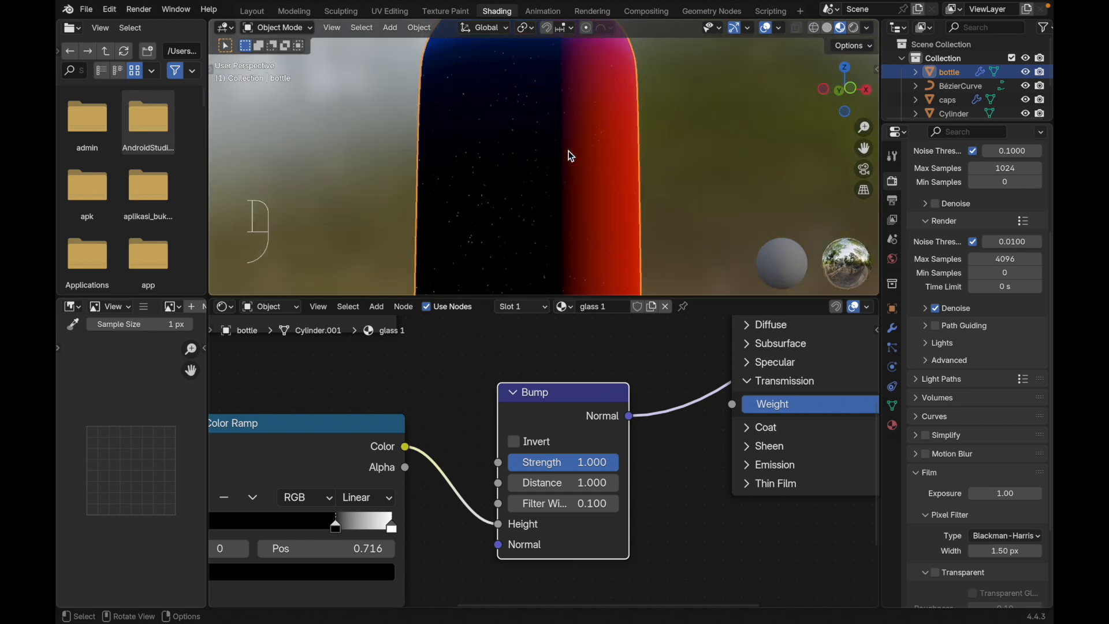
- Connect the Bump's Normal output to the Principled BSDF's Normal input and route the Principled BSDF back to the Material Output surface
scroll(610, 402, up, 3)
scroll(609, 403, right, 4)
drag(532, 494, 633, 382)
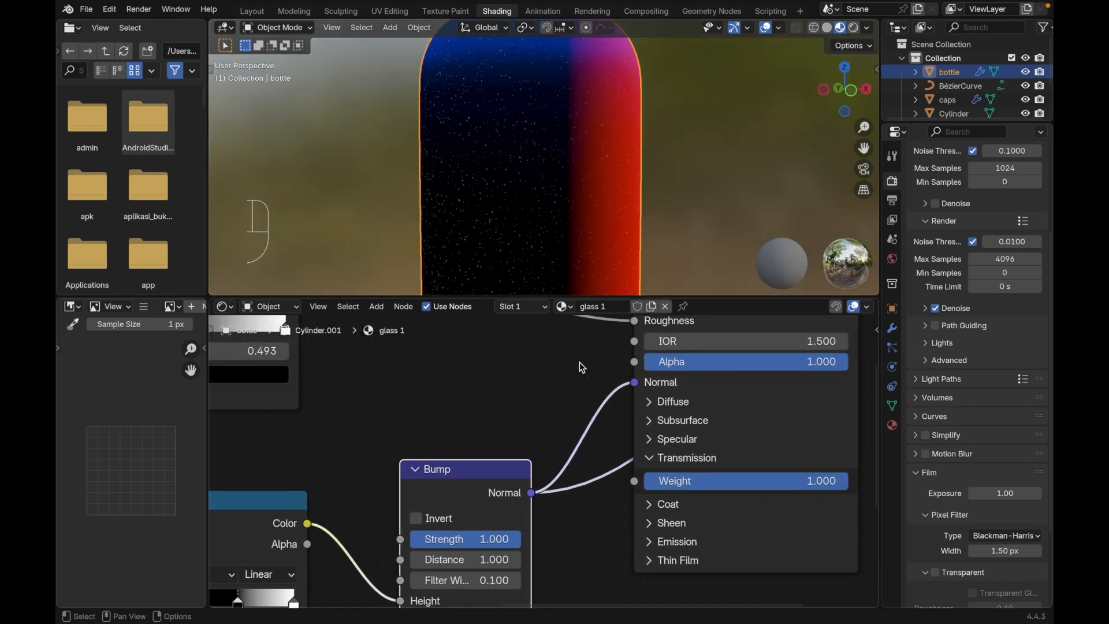
scroll(579, 364, up, 4)
scroll(579, 363, right, 5)
scroll(579, 365, down, 3)
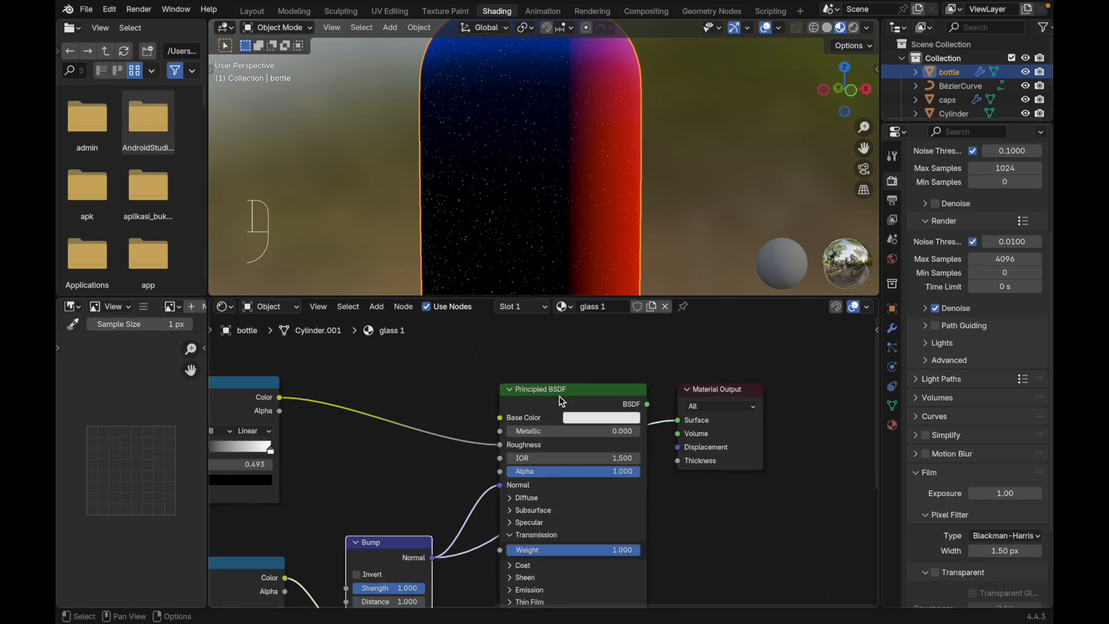
key(shift+ctrl)
ctrl+shift+click(551, 411)
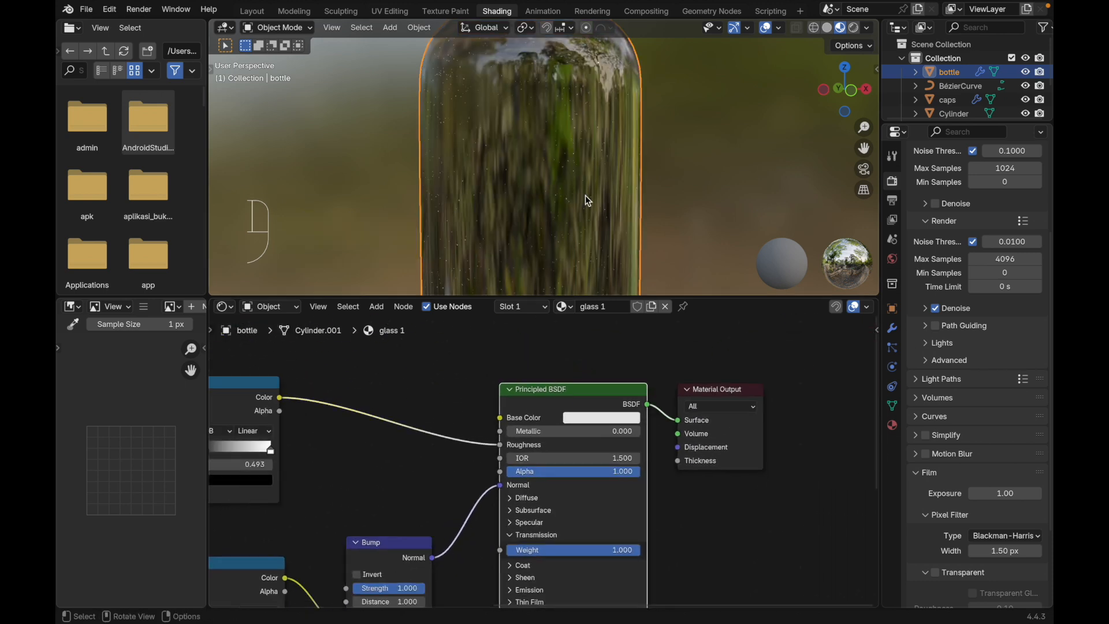
- Set the Bump node's distance to 0.01 to soften the specks on the glass
scroll(560, 208, down, 5)
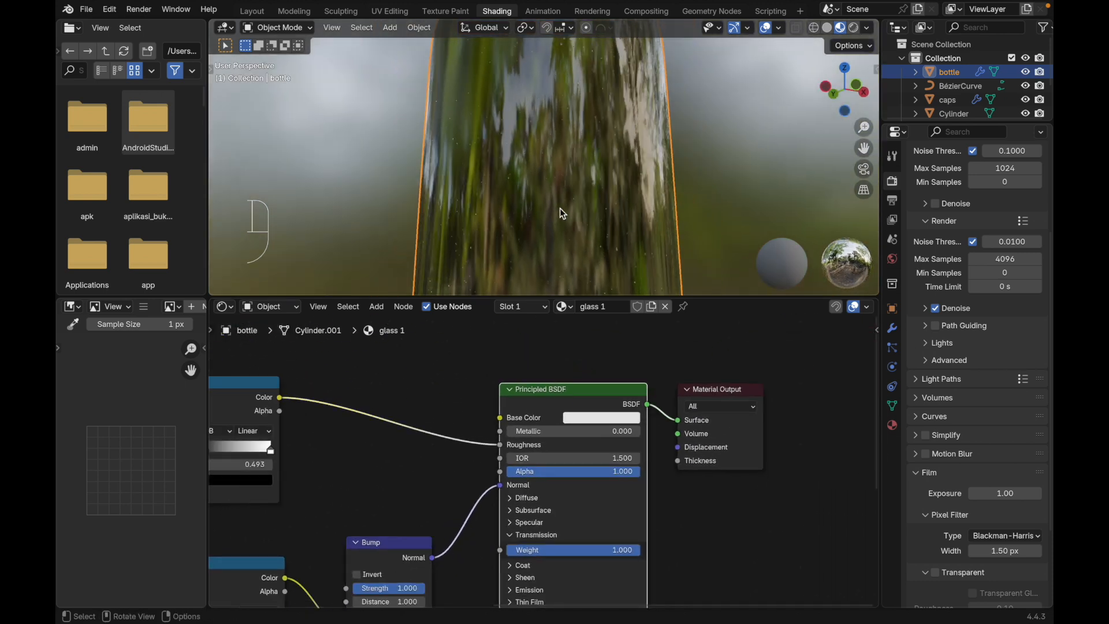
scroll(445, 381, down, 3)
scroll(446, 381, down, 3)
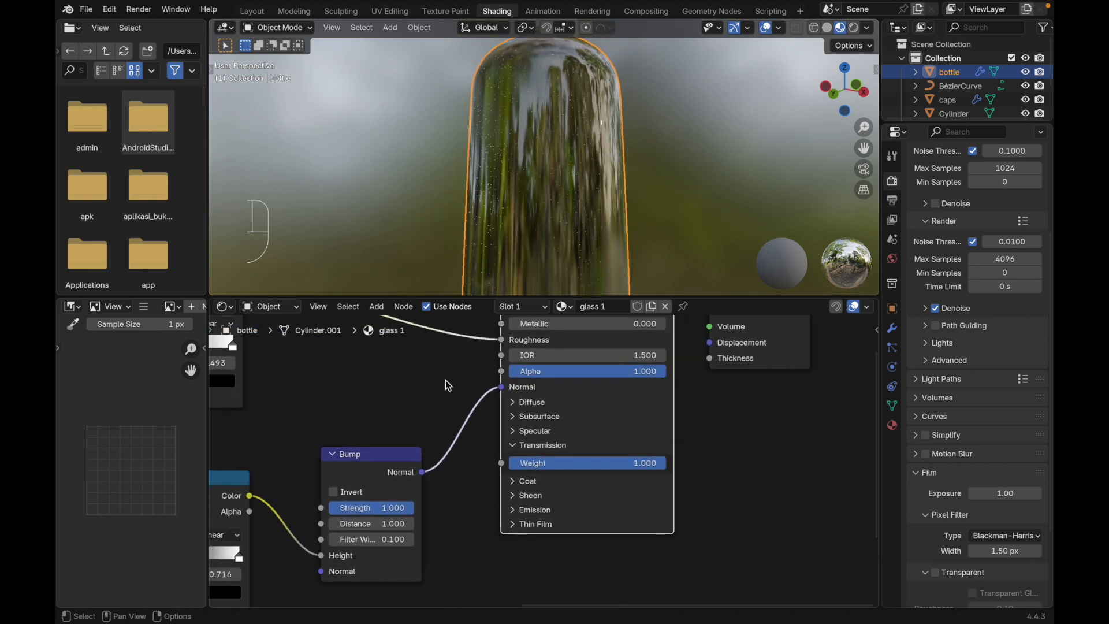
click(384, 526)
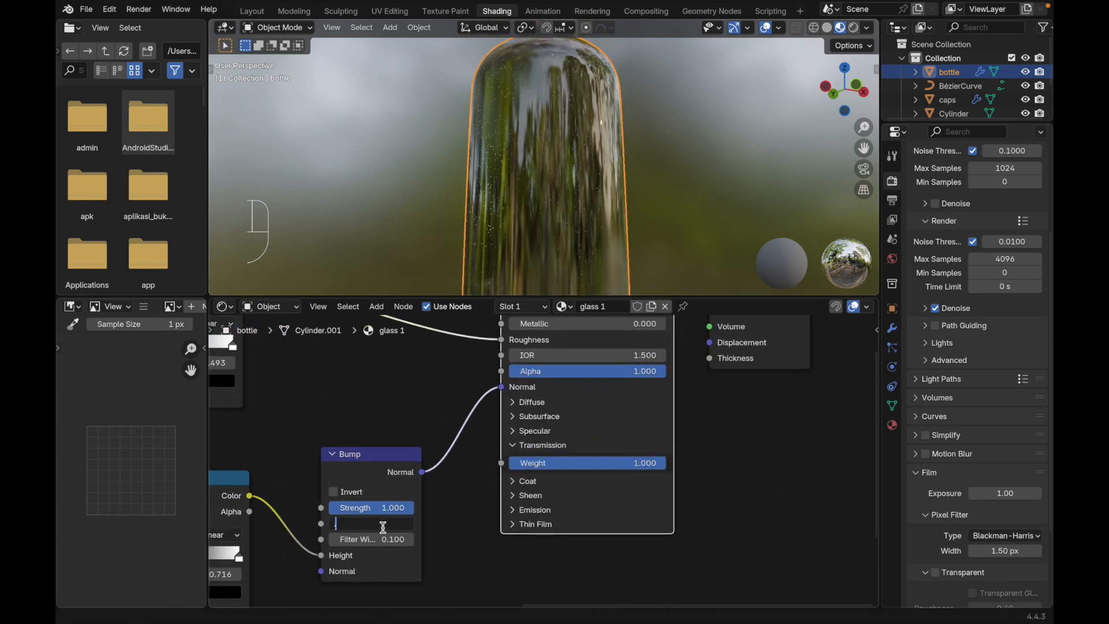
text(0.1)
key(Return)
click(383, 528)
text(.01)
key(Return)
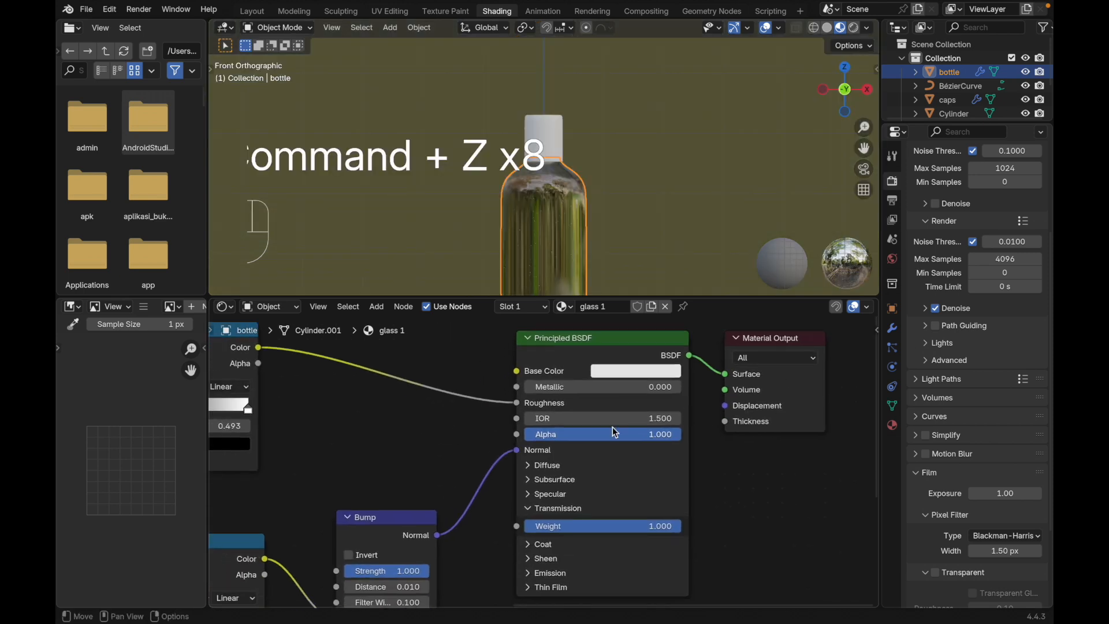
- Set the glass material's IOR to 1.45 in the Principled BSDF
click(596, 422)
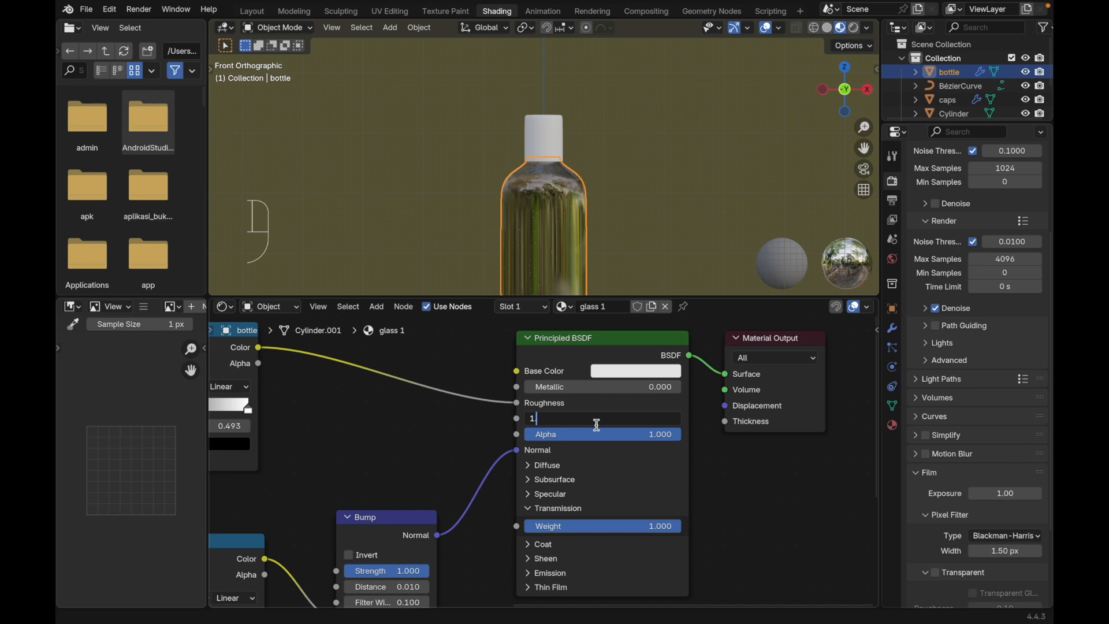
text(1.45)
key(Return)
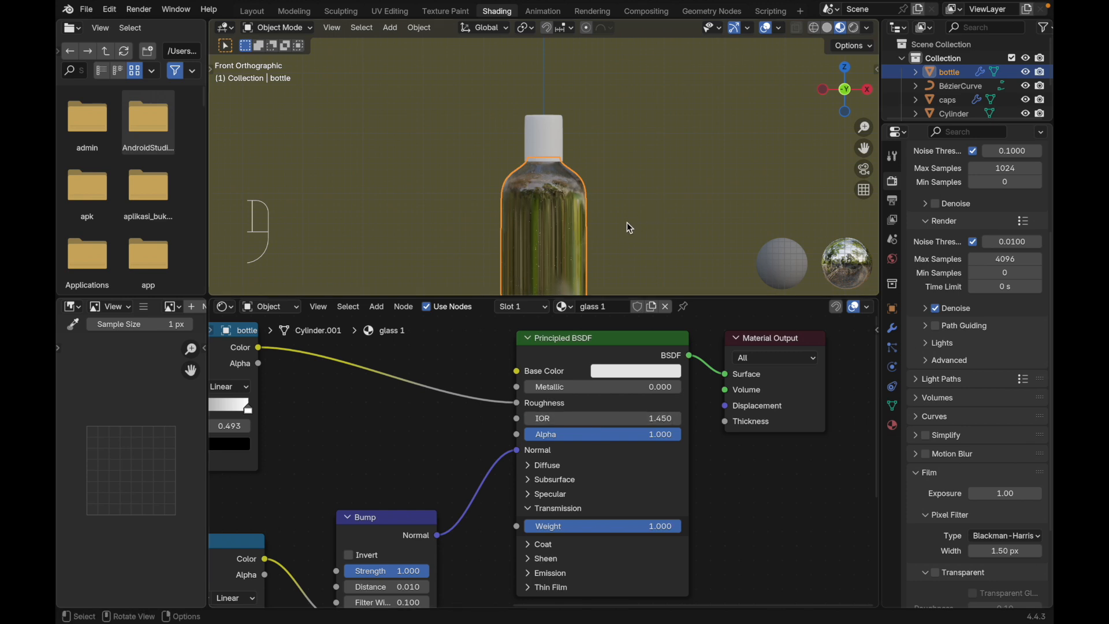
- Hide the bottle and give the liquid object inside it a new material named "liquid"
key(h)
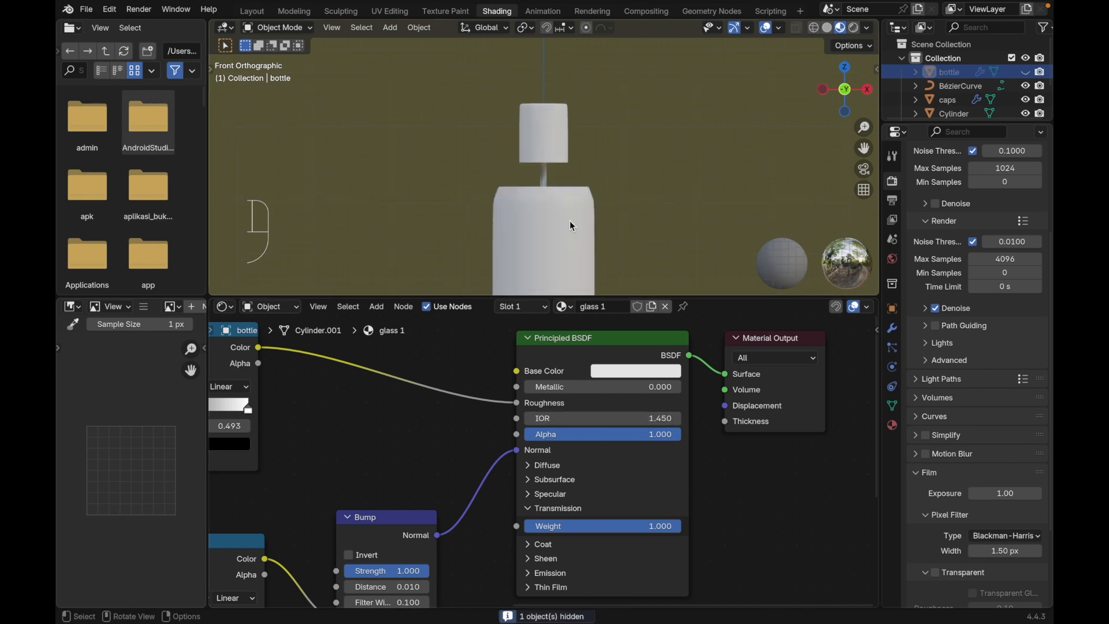
click(539, 230)
key(g)
key(Escape)
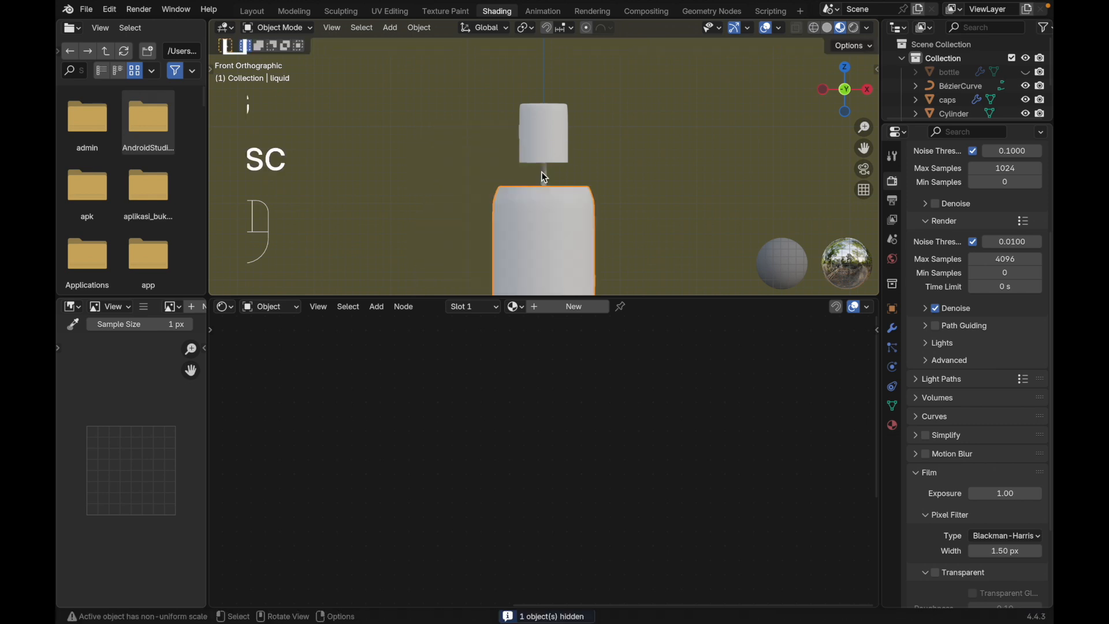
click(570, 307)
click(601, 306)
text(liqyid)
key(BackSpace)
key(BackSpace)
key(BackSpace)
text(uid)
key(Return)
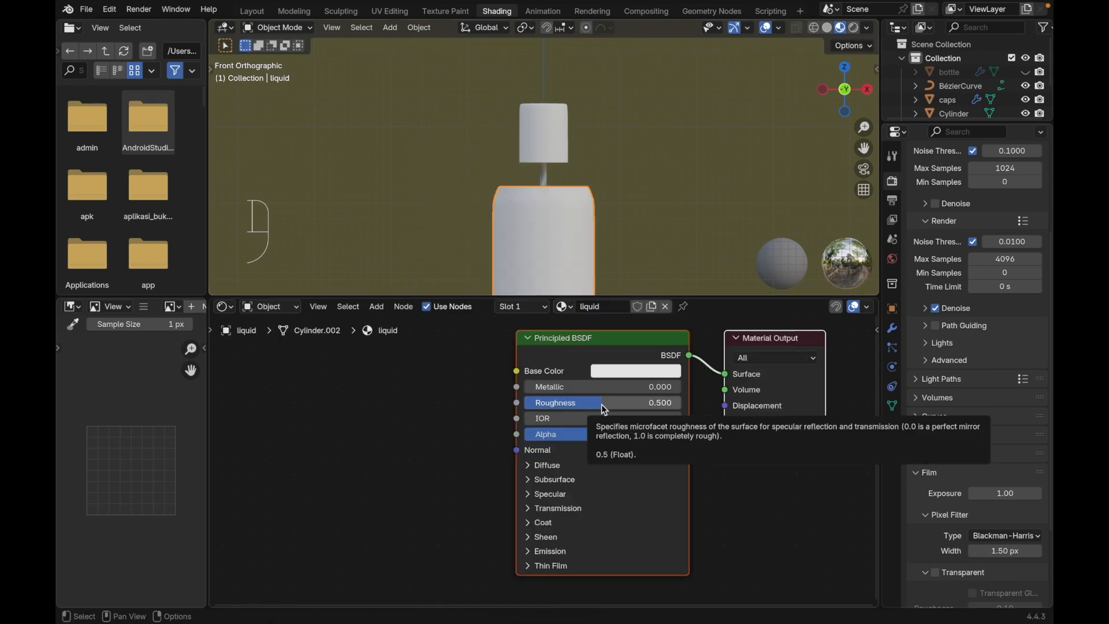
- Set the liquid material's roughness to 0.01 and its IOR to 1.3
click(602, 405)
text(.01)
key(Return)
click(584, 420)
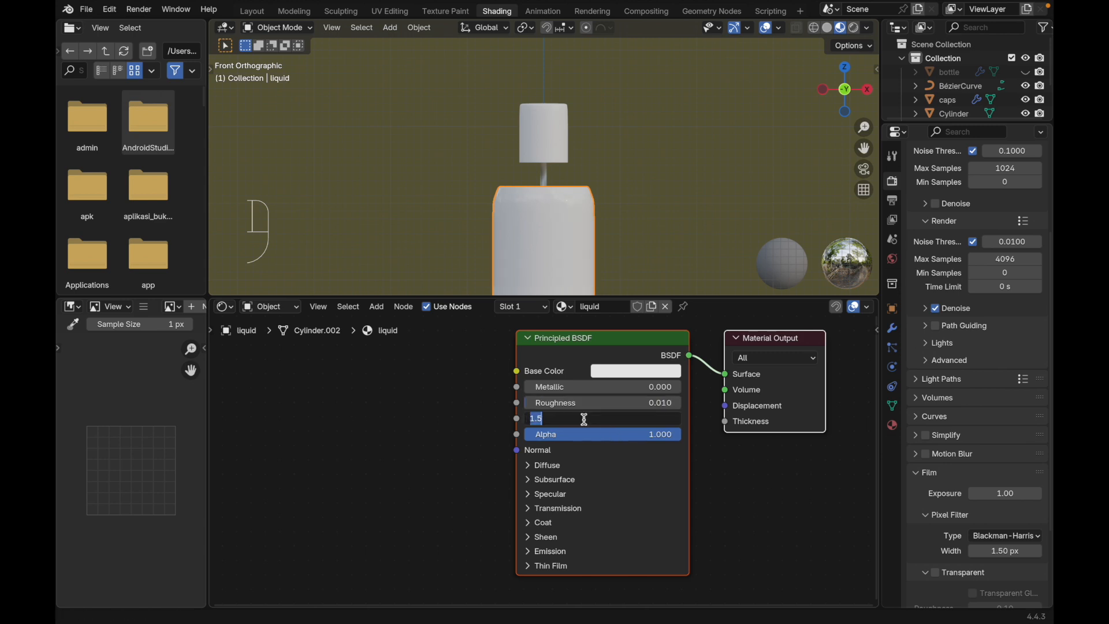
text(1.3)
key(Return)
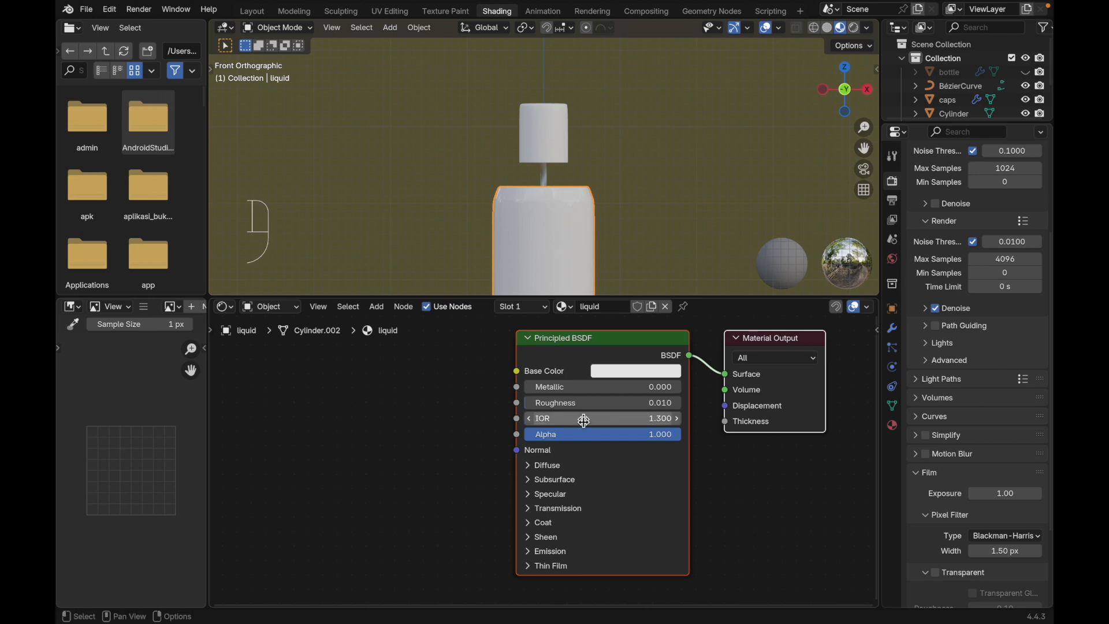
- Set the liquid material's transmission weight to 1 and pick a pale orange base color
click(531, 509)
click(591, 526)
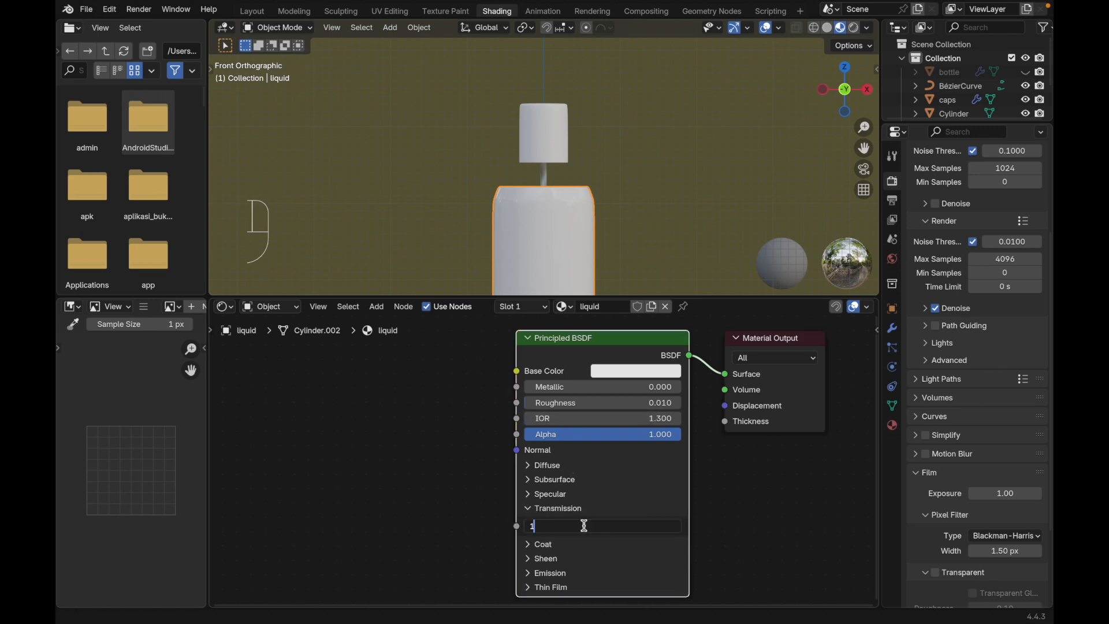
text(1)
key(Return)
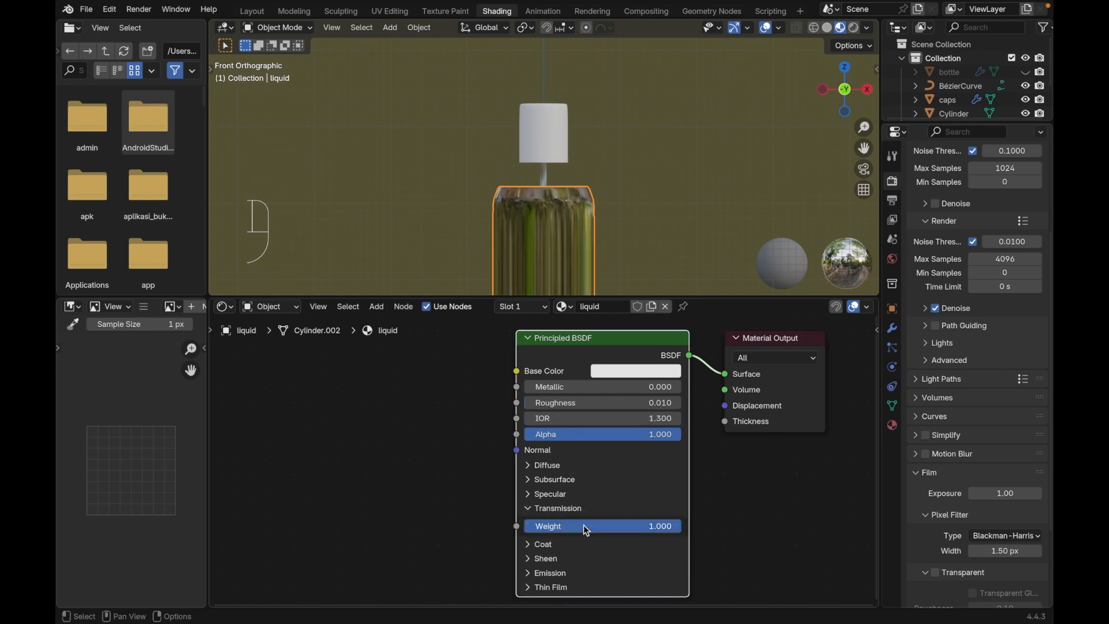
click(600, 366)
click(647, 200)
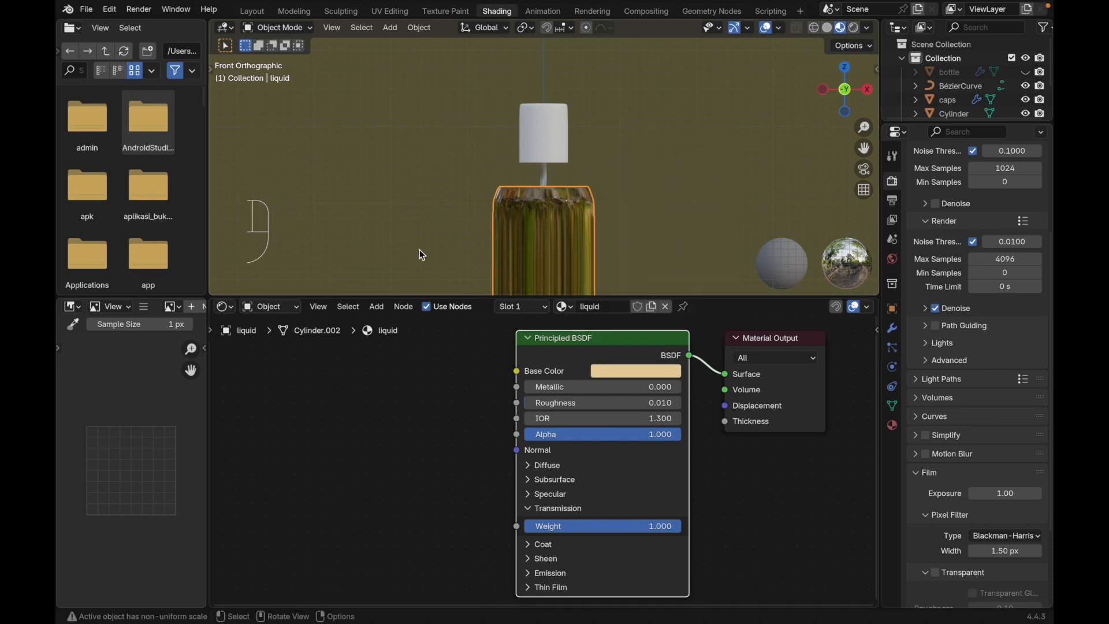
- Give the spray tube curve a new material with a transmission weight of about 0.664
middle_drag(370, 275, 522, 206)
scroll(523, 205, up, 5)
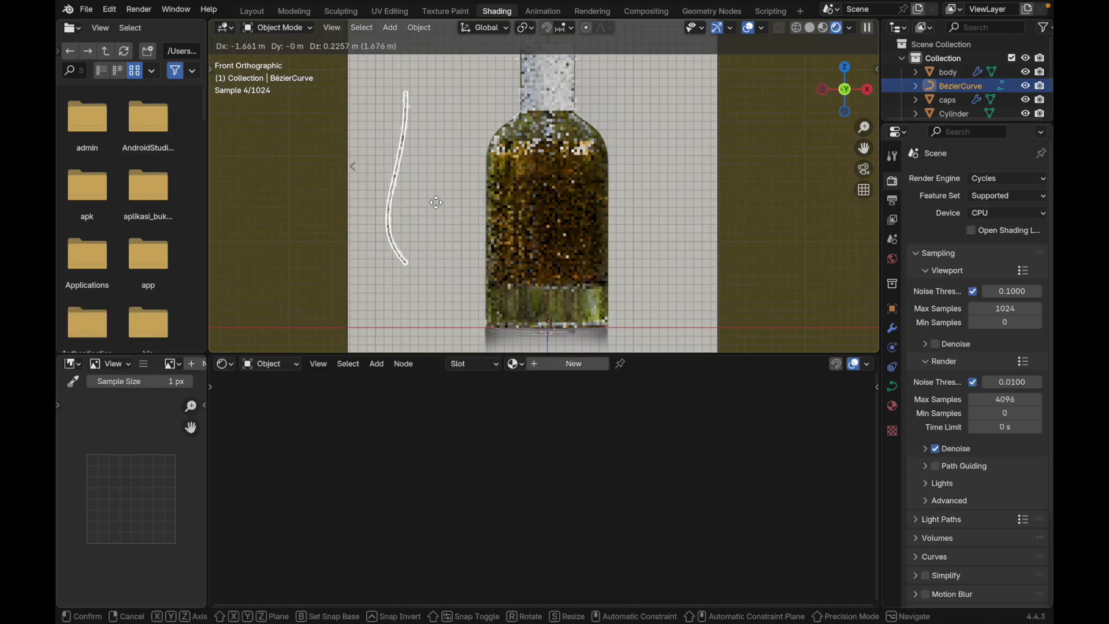
click(574, 363)
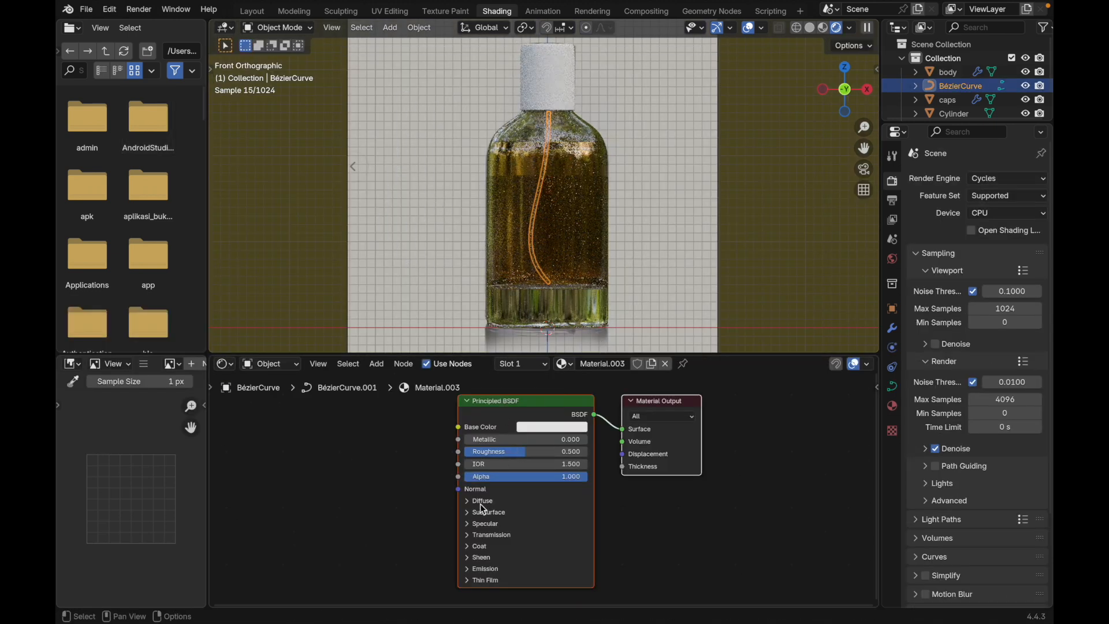
click(472, 534)
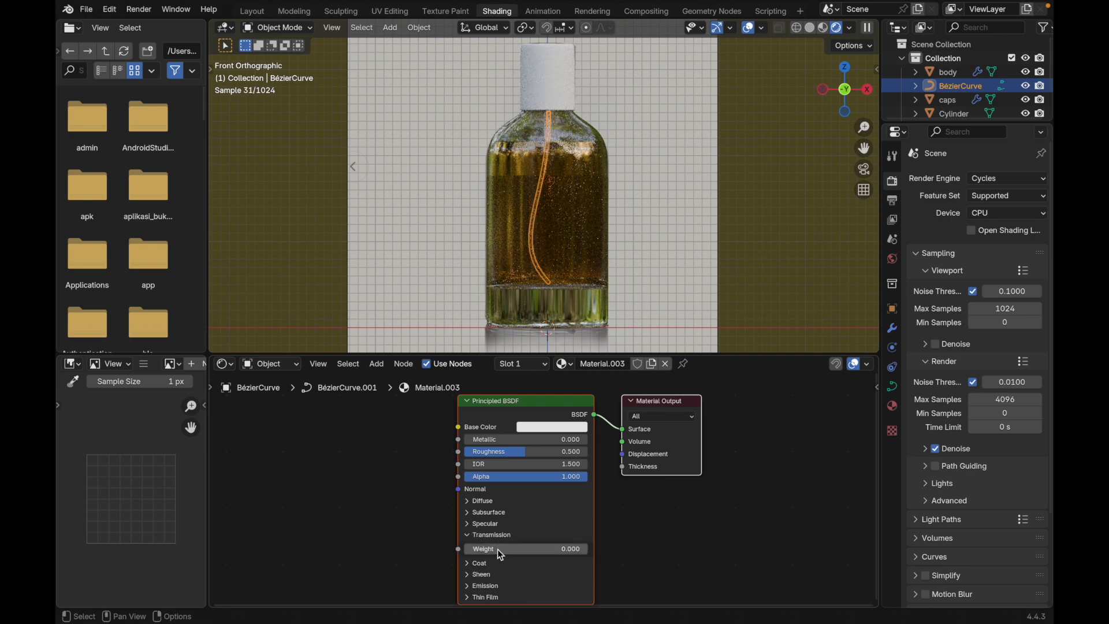
drag(499, 551, 547, 552)
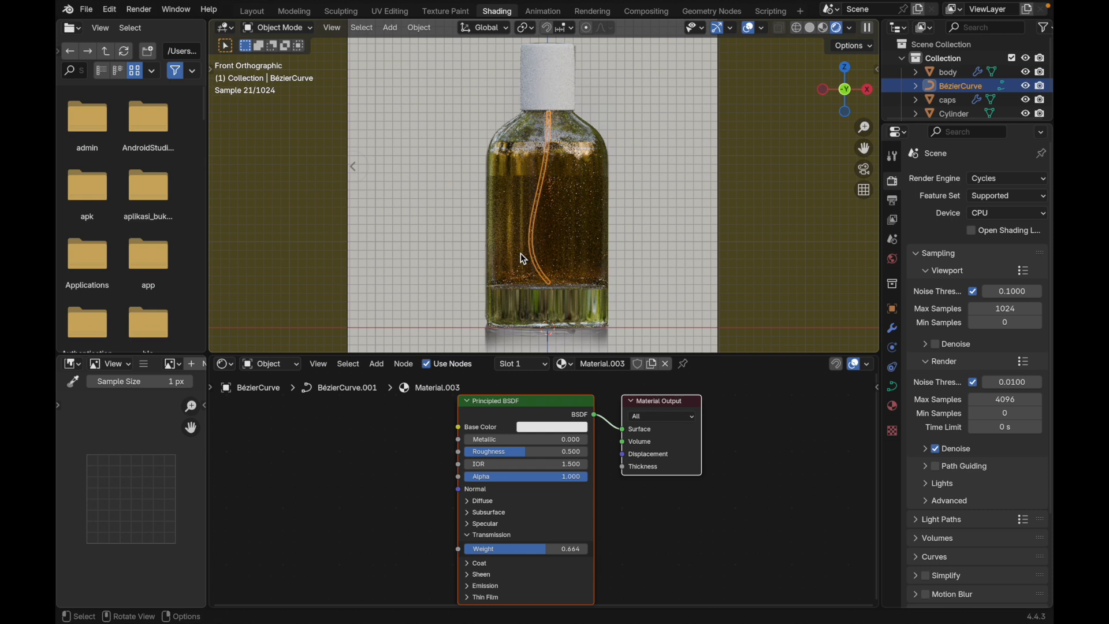
- Isolate the spray tube to set its material's transmission weight to 1 and roughness to about 0.711, then show the whole bottle again
key(slash)
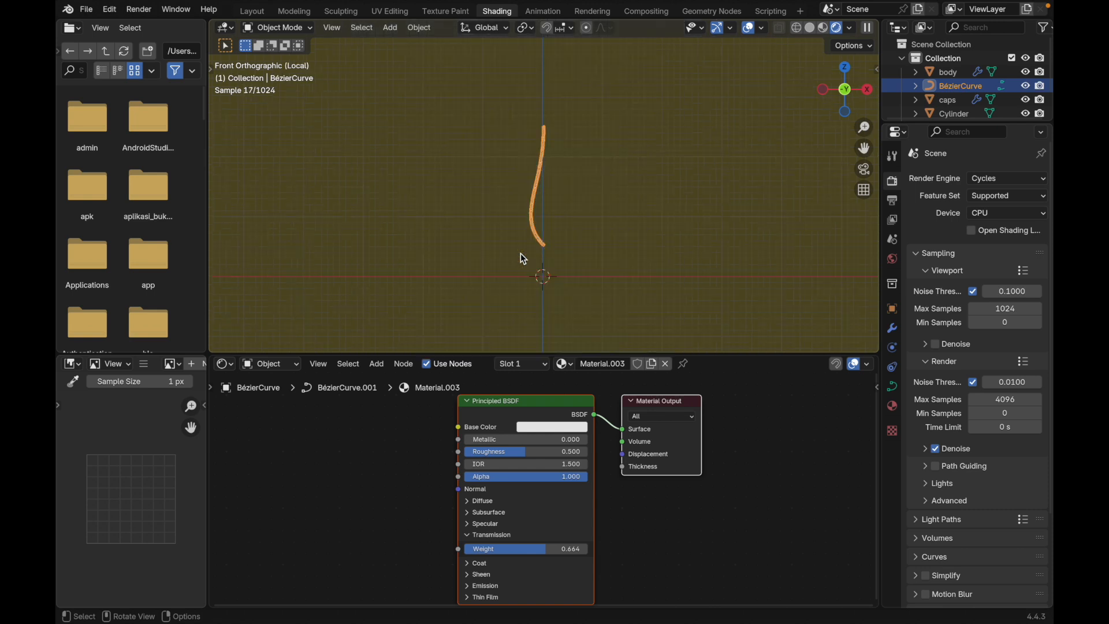
scroll(520, 253, up, 2)
click(567, 196)
drag(549, 549, 589, 550)
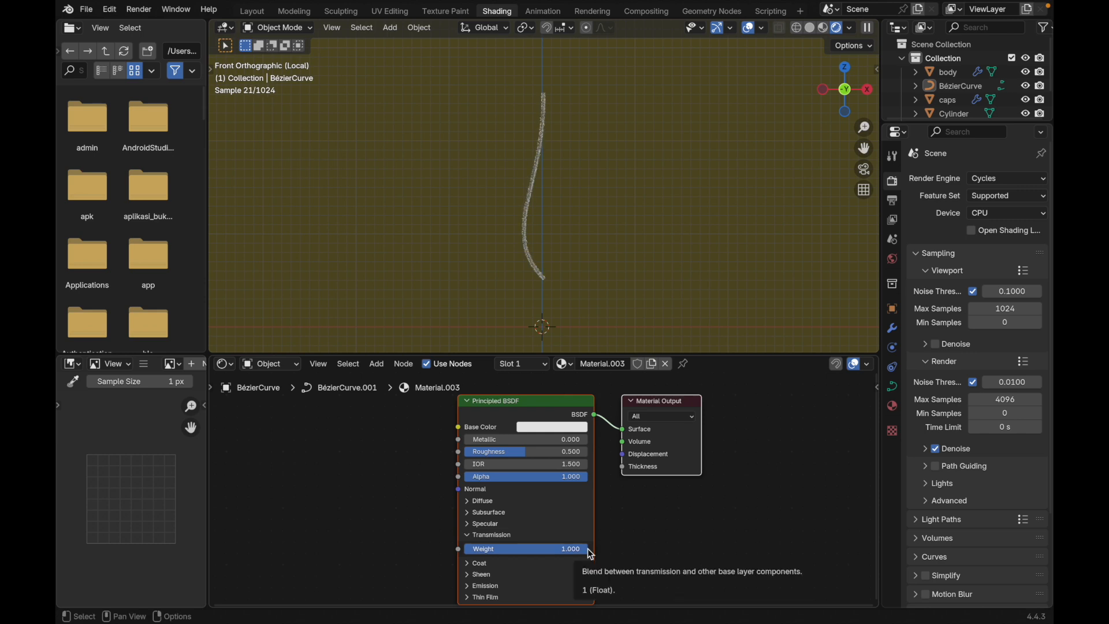
drag(523, 451, 552, 452)
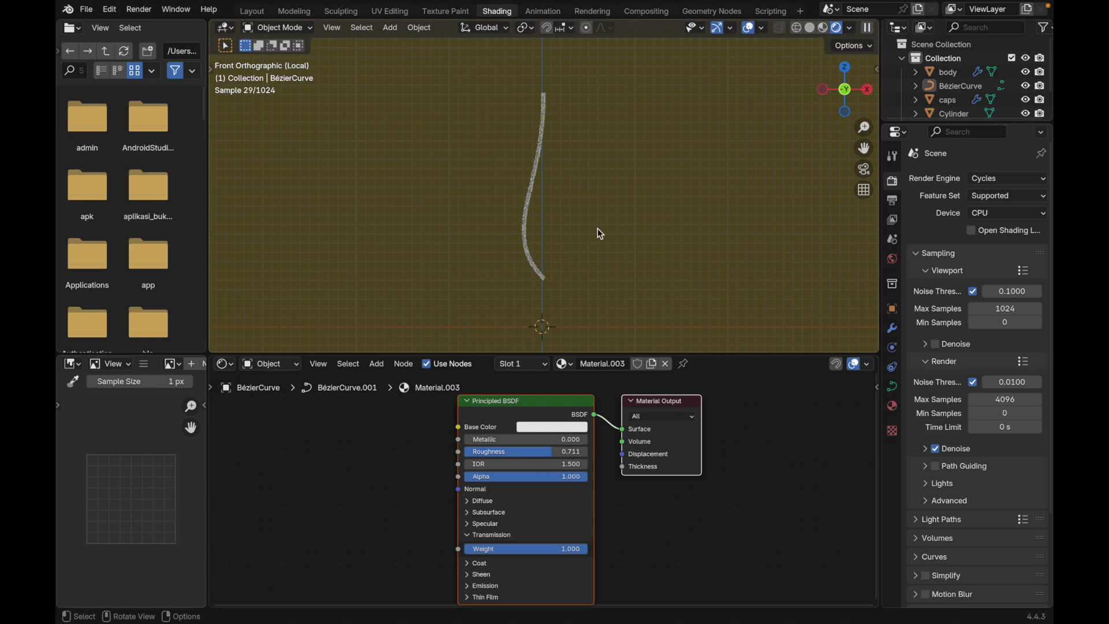
scroll(588, 216, up, 3)
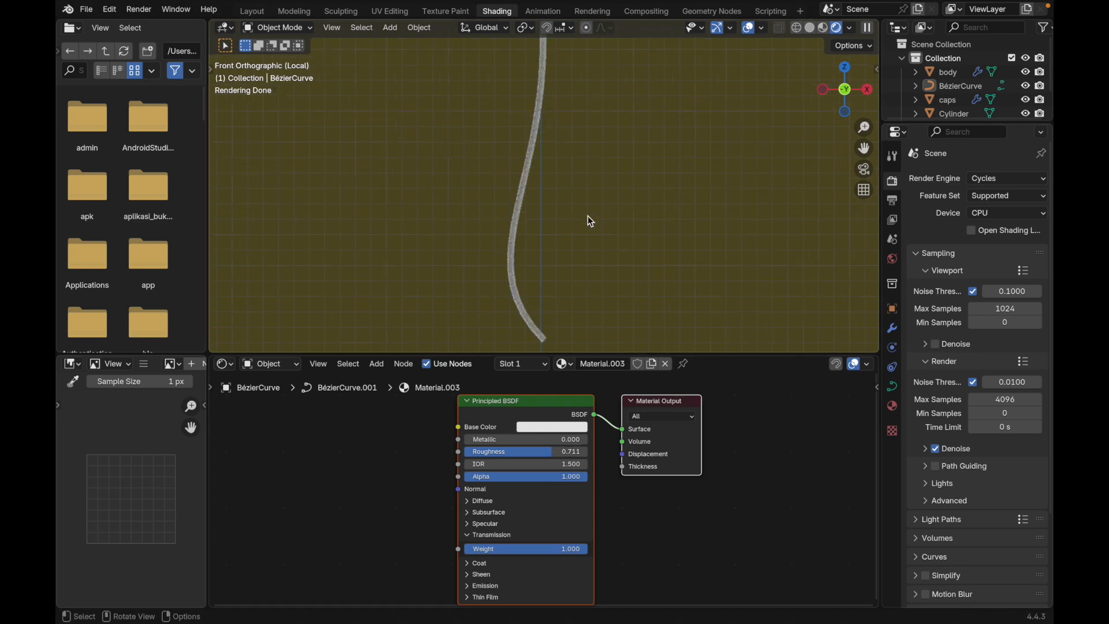
key(slash)
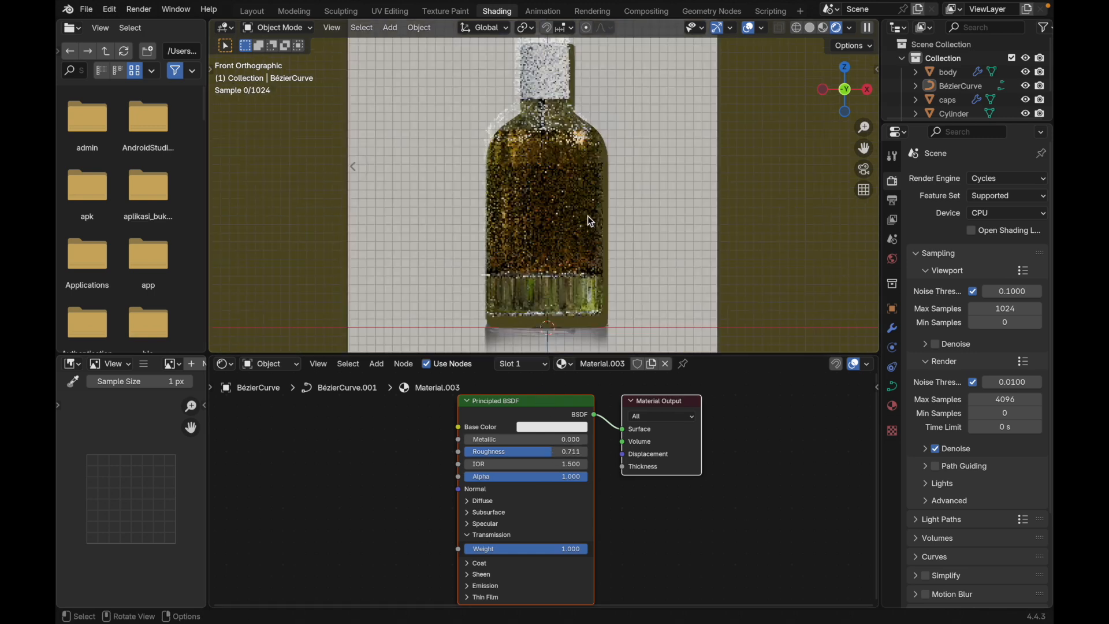
- Assign the spray tube's existing material, Material.003, to the small cylinder inside the bottle neck
click(545, 164)
key(g)
key(Escape)
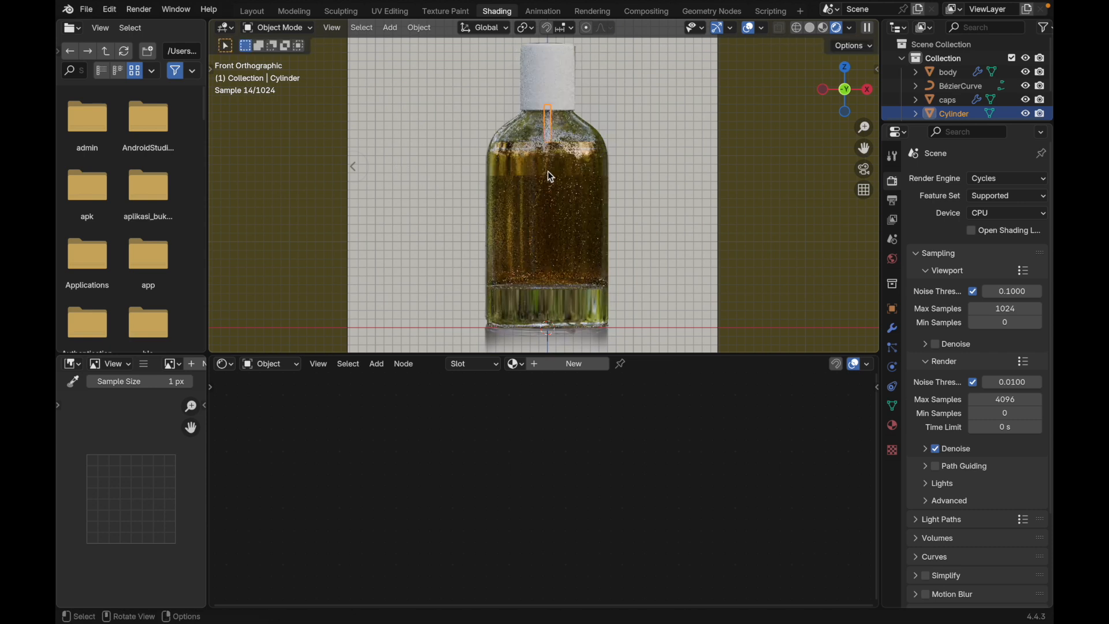
click(549, 172)
click(547, 169)
click(546, 173)
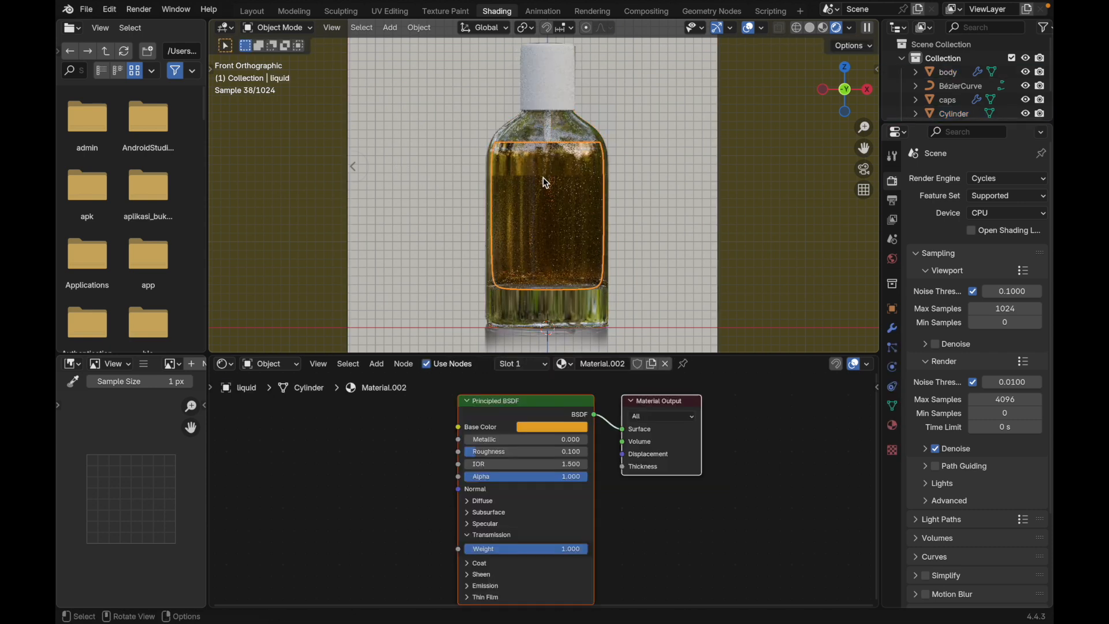
click(544, 182)
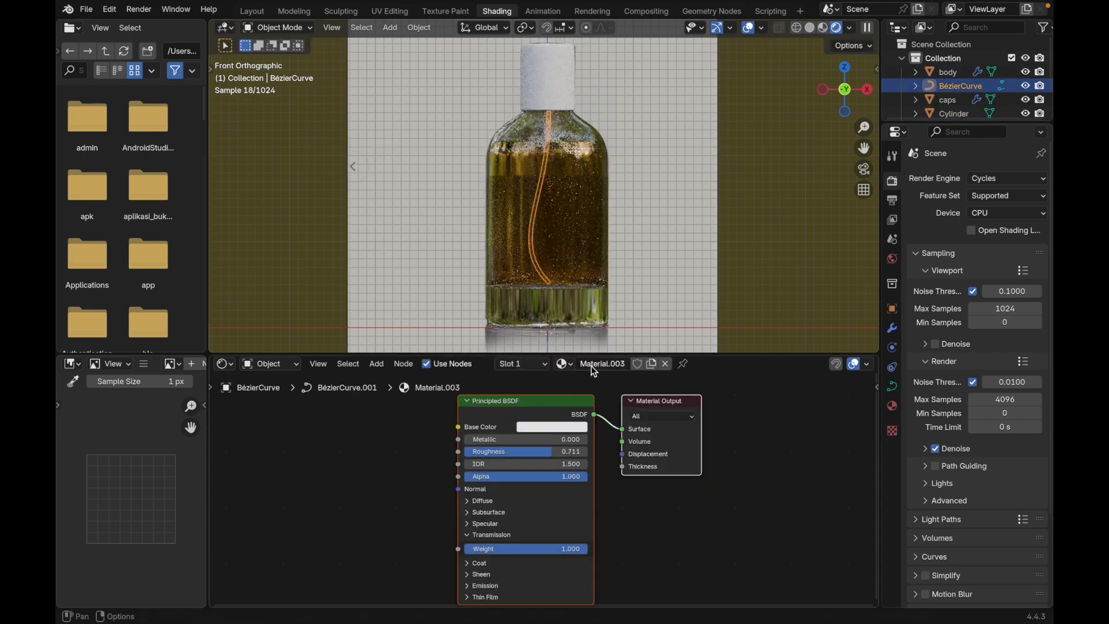
click(551, 128)
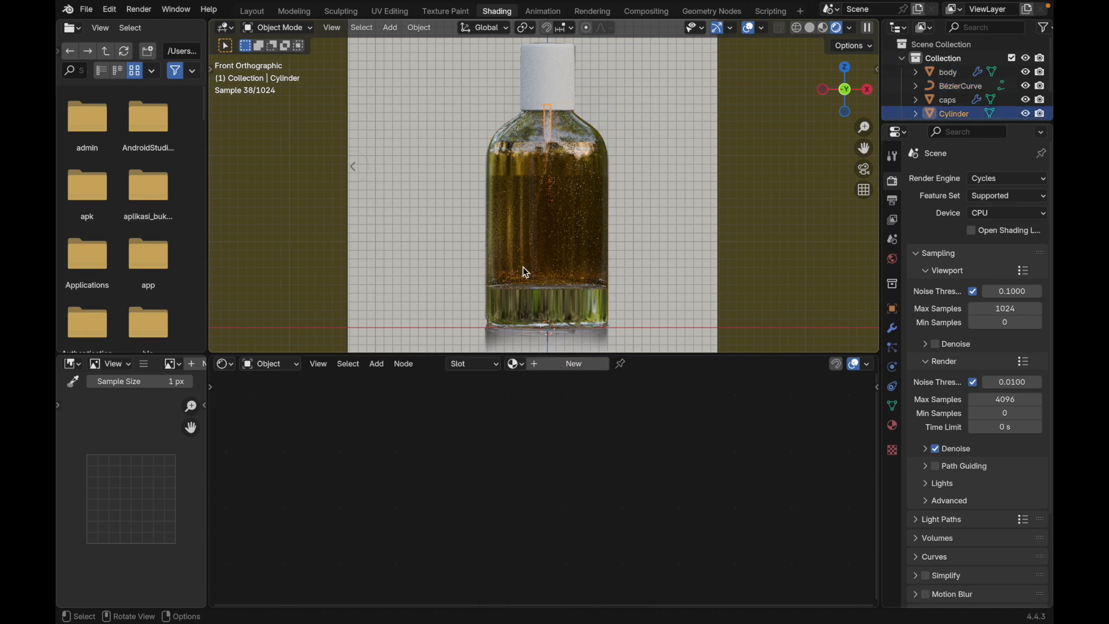
click(520, 364)
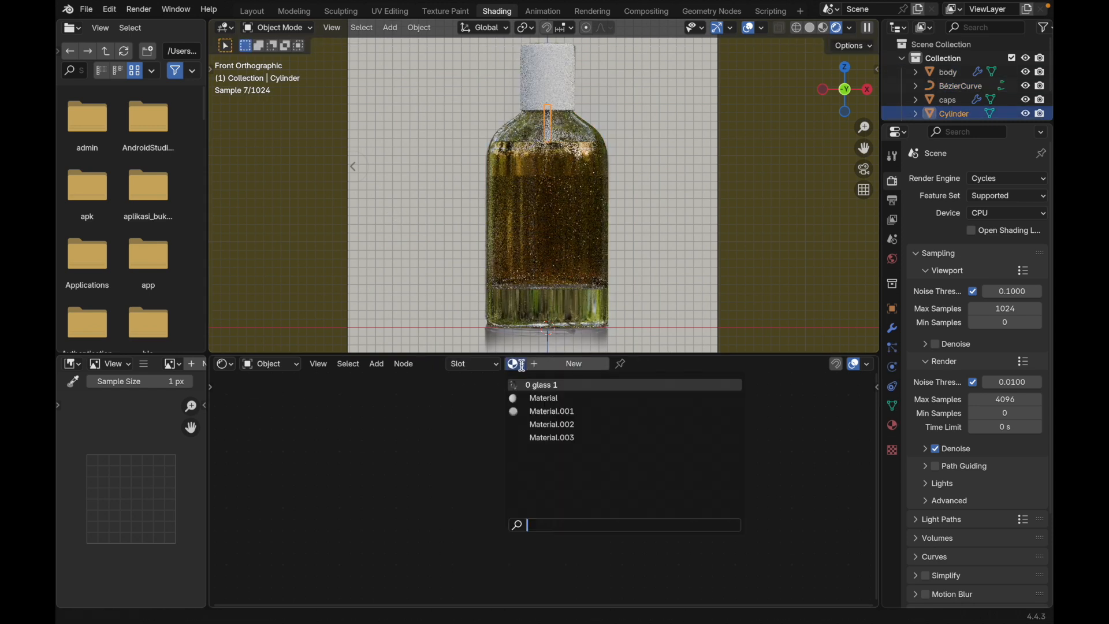
click(578, 439)
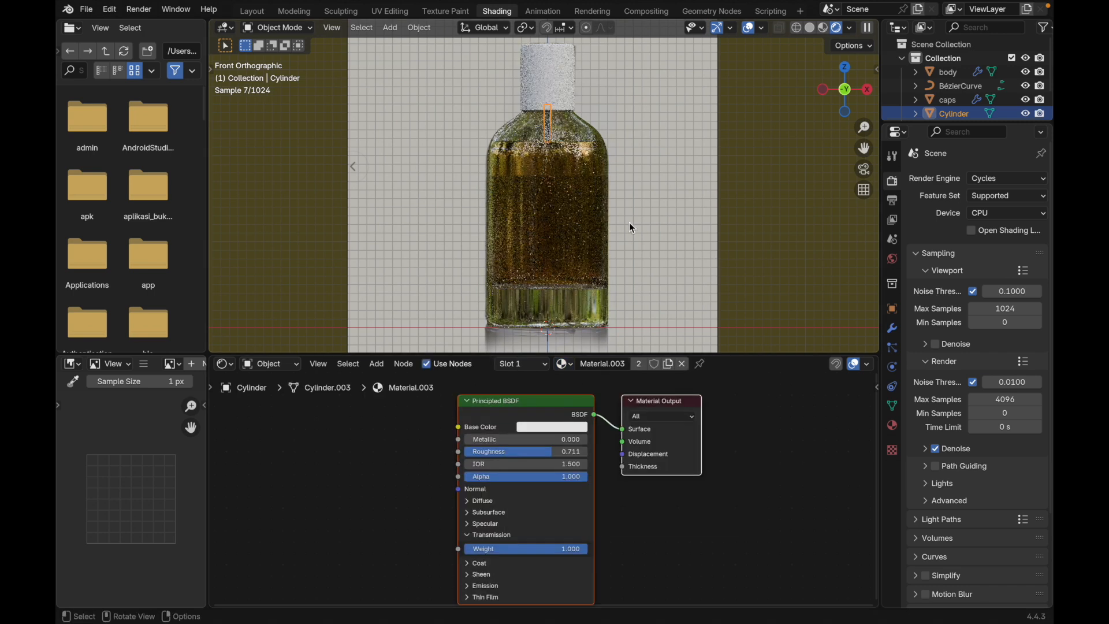
key(g)
right_click(482, 216)
- Give the cap a new material with a grey base color of value 0.281 and roughness 0.155, and save the file
click(557, 104)
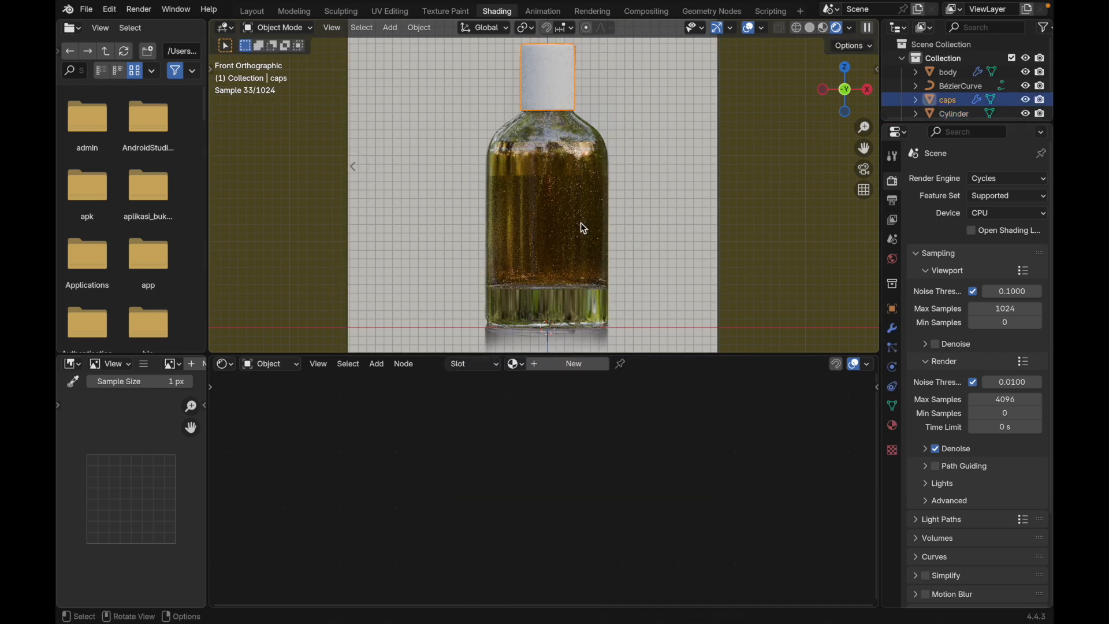
click(556, 368)
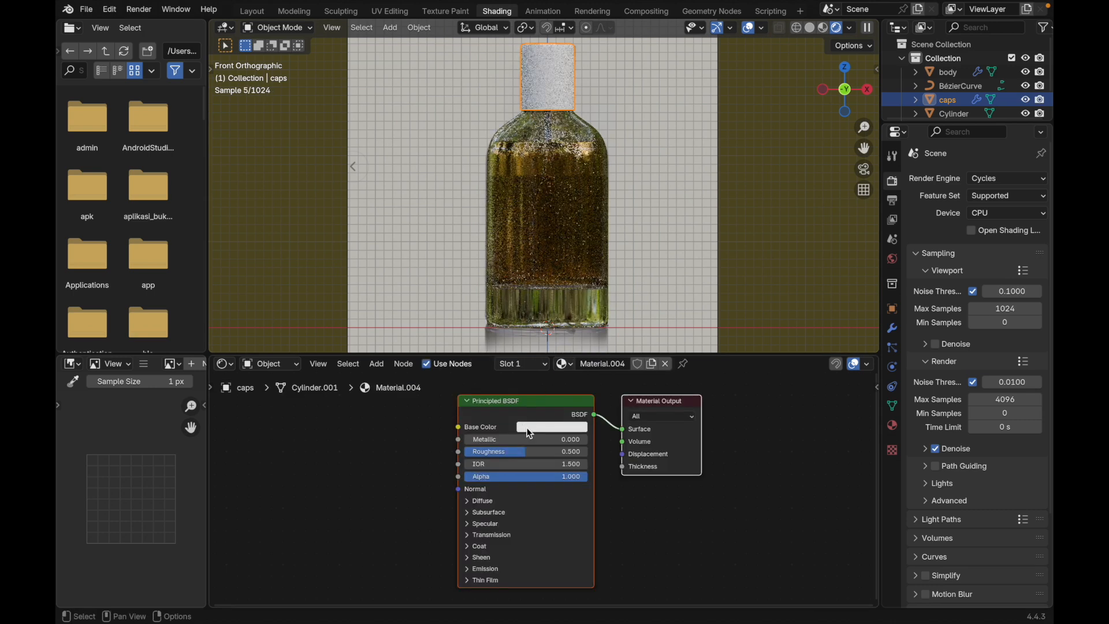
click(530, 433)
drag(620, 280, 622, 285)
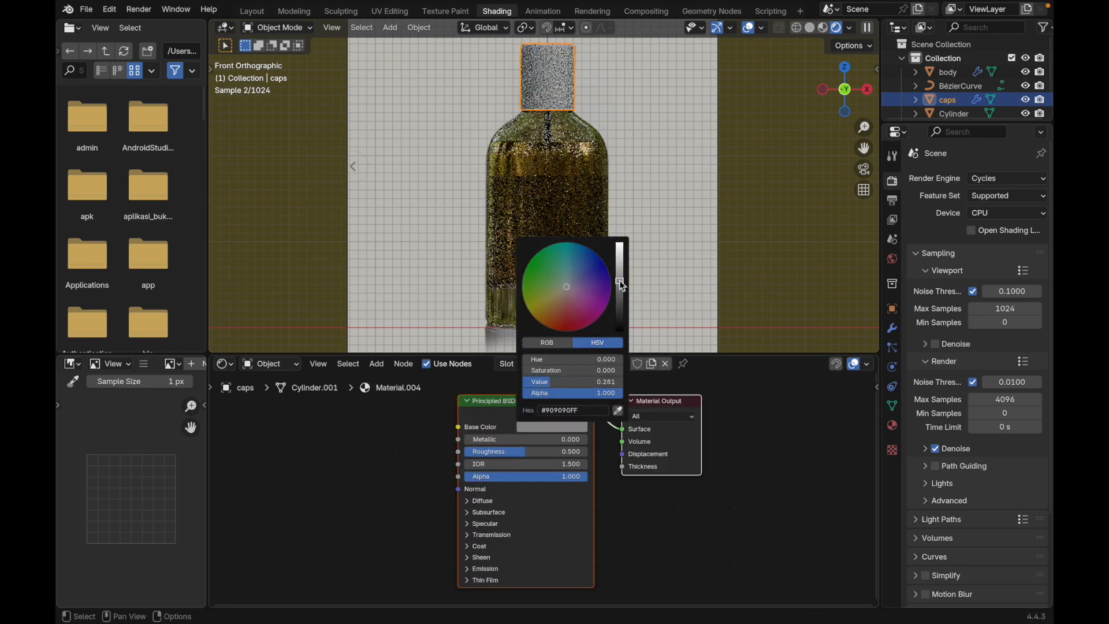
drag(521, 455, 484, 455)
middle_drag(647, 173, 687, 197)
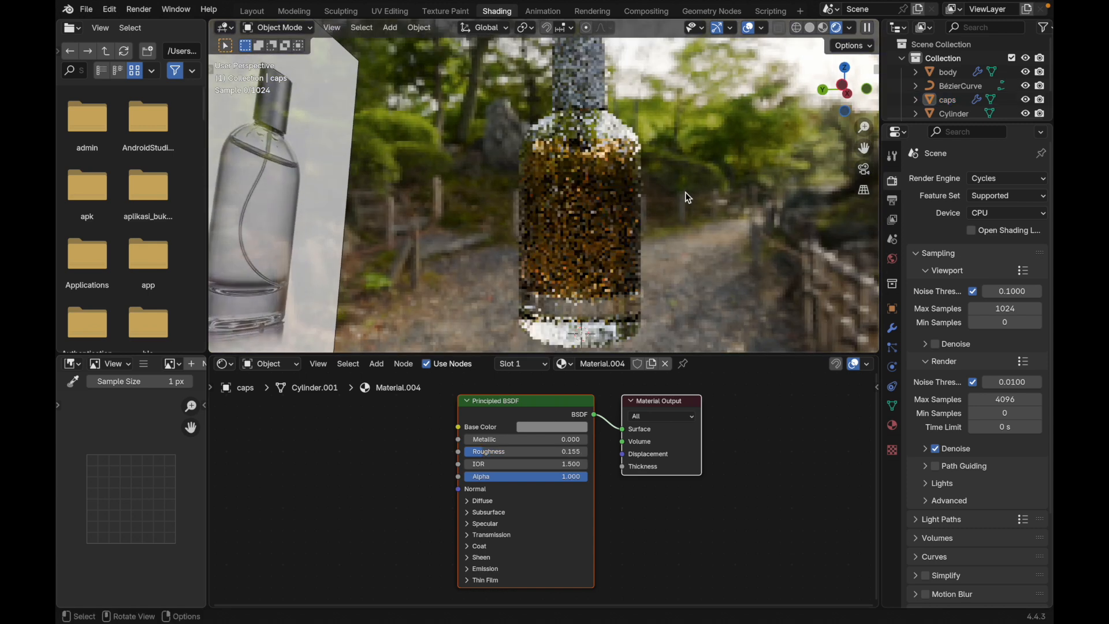
scroll(685, 192, down, 5)
key(KP_1)
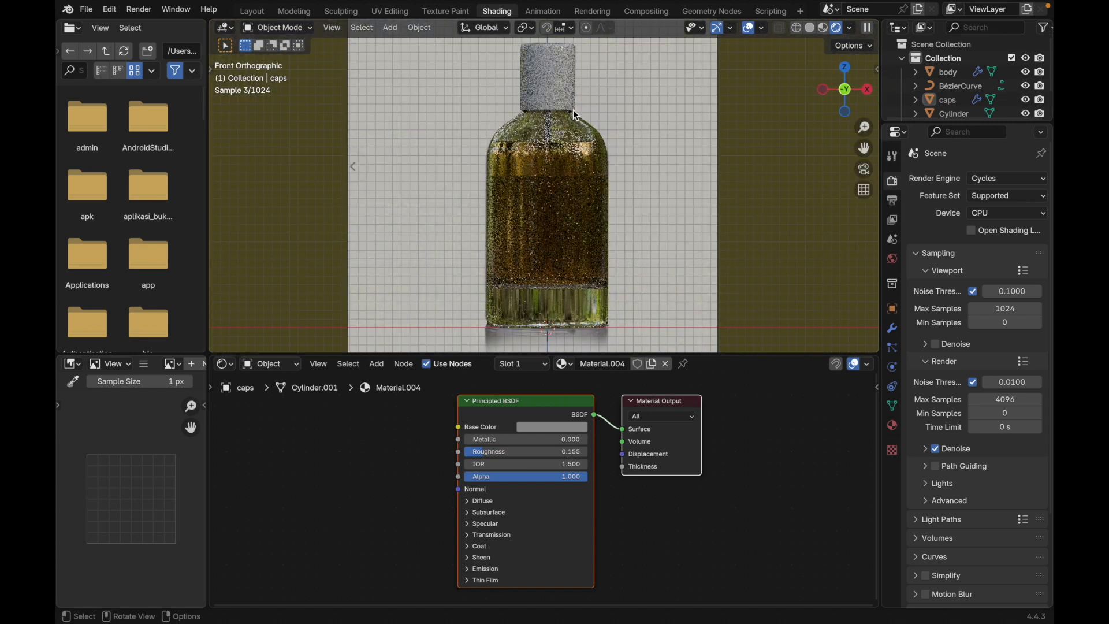
key(super+s)
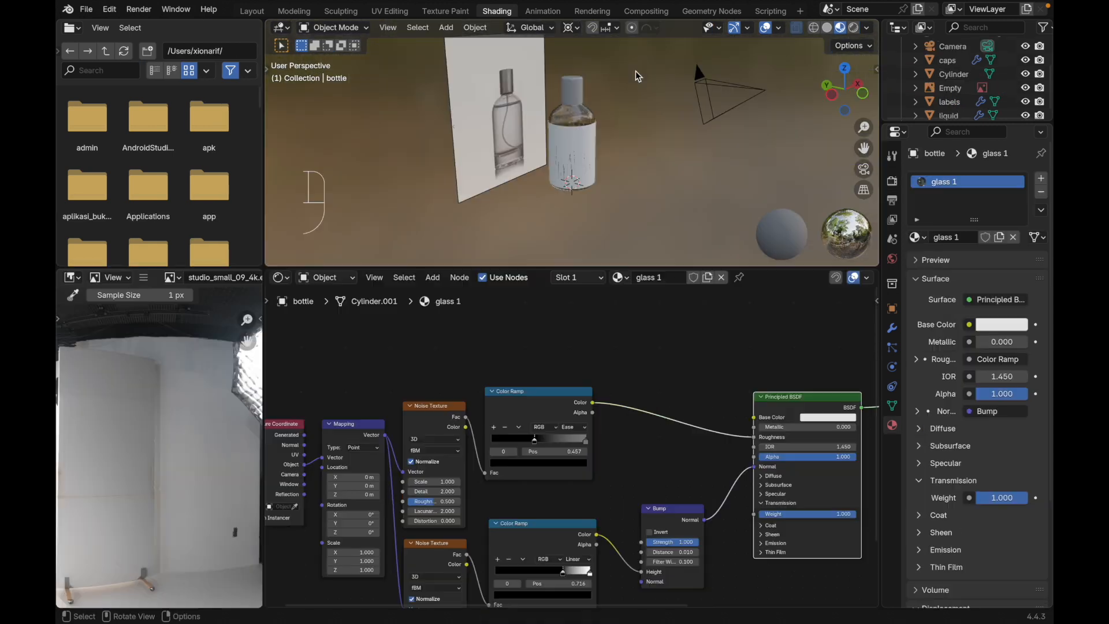
- Create a new material for the label surface wrapped around the bottle
scroll(636, 71, up, 5)
click(619, 140)
key(g)
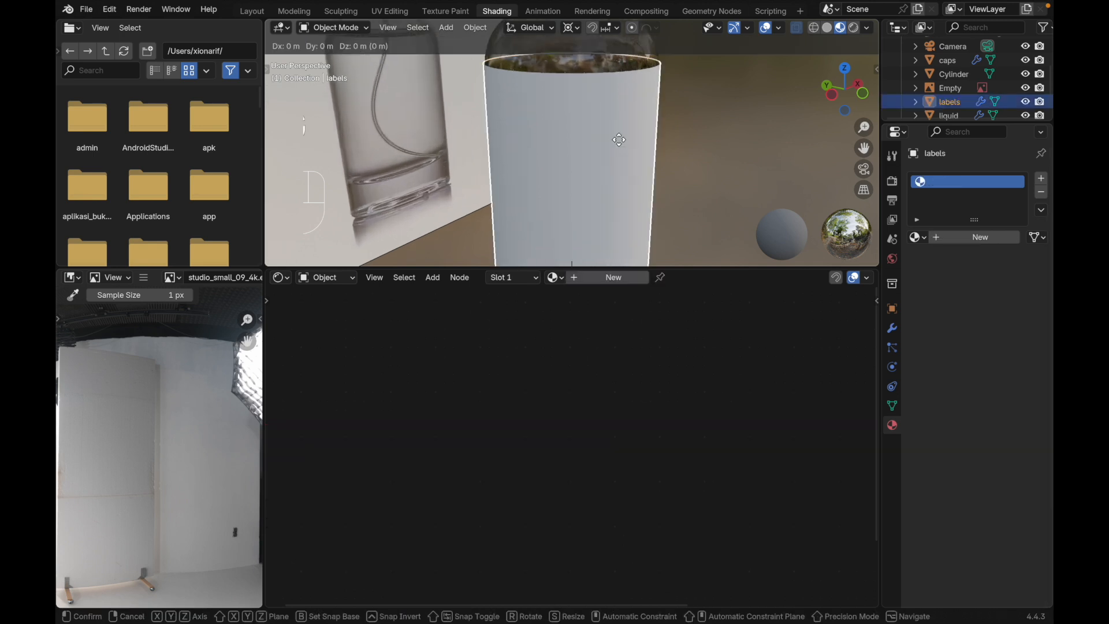
key(Escape)
scroll(662, 154, down, 5)
scroll(662, 154, right, 4)
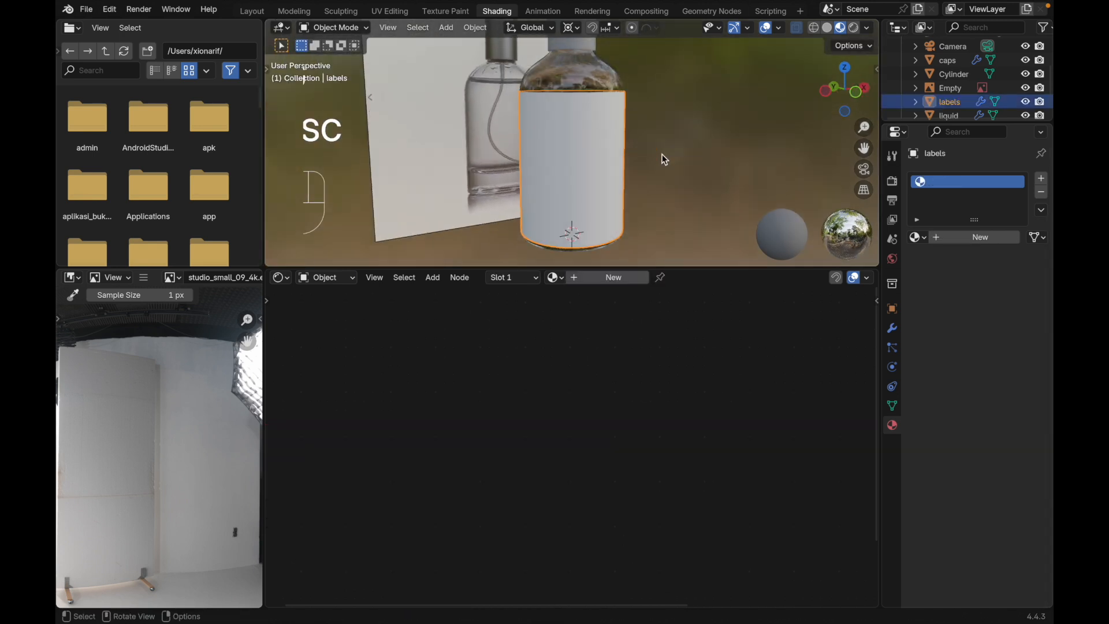
click(608, 277)
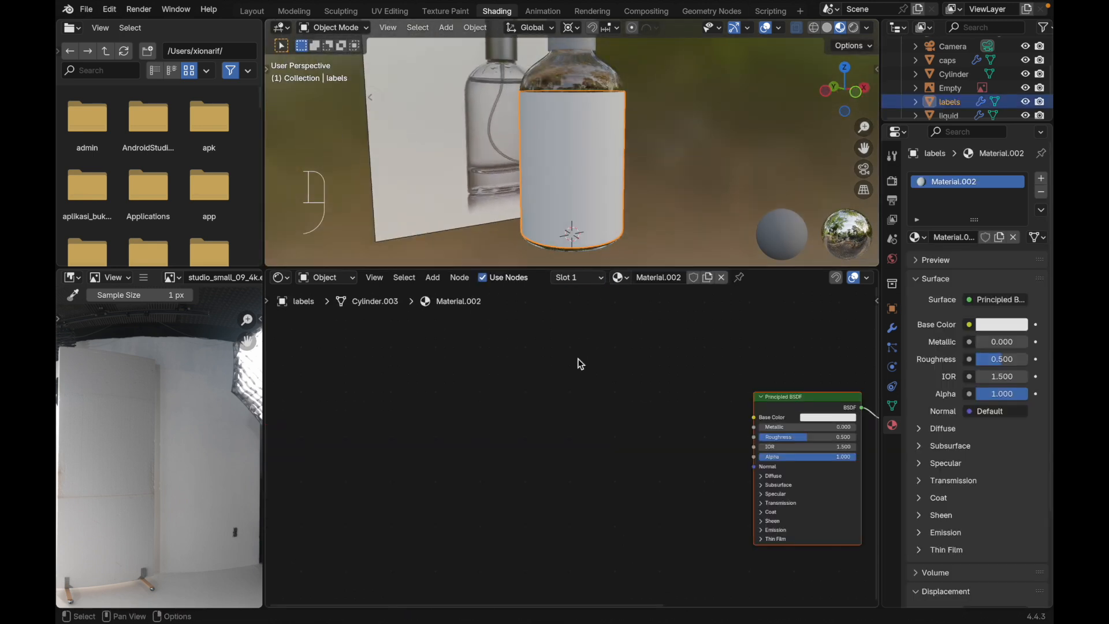
scroll(578, 358, right, 10)
click(556, 417)
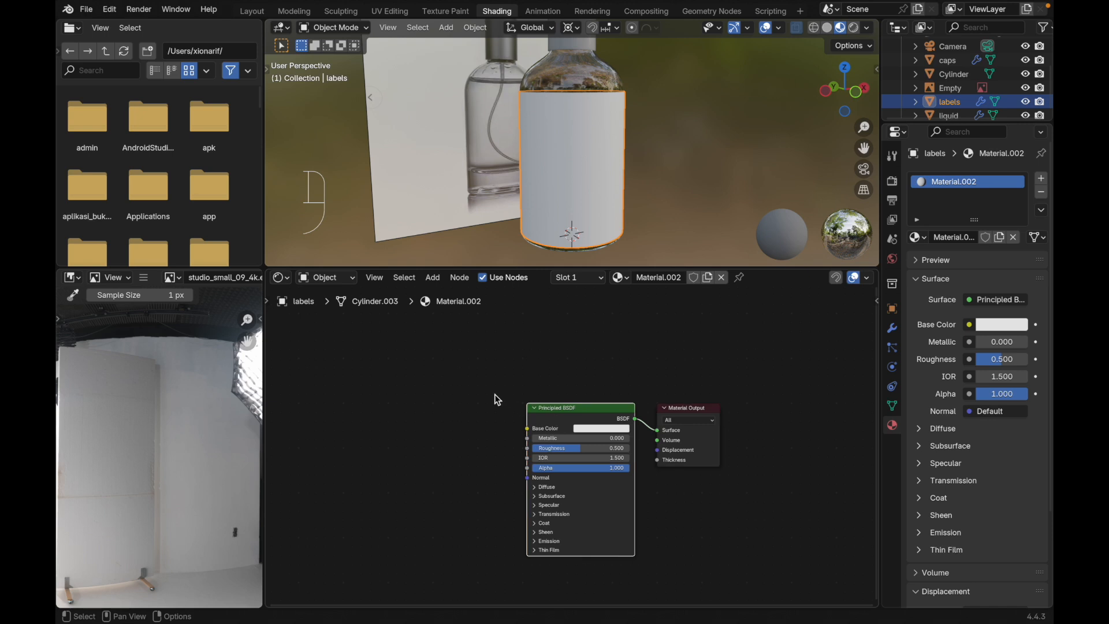
- Add an Image Texture with Mapping and Texture Coordinate nodes feeding the label material's base color
scroll(494, 394, left, 4)
scroll(495, 394, up, 2)
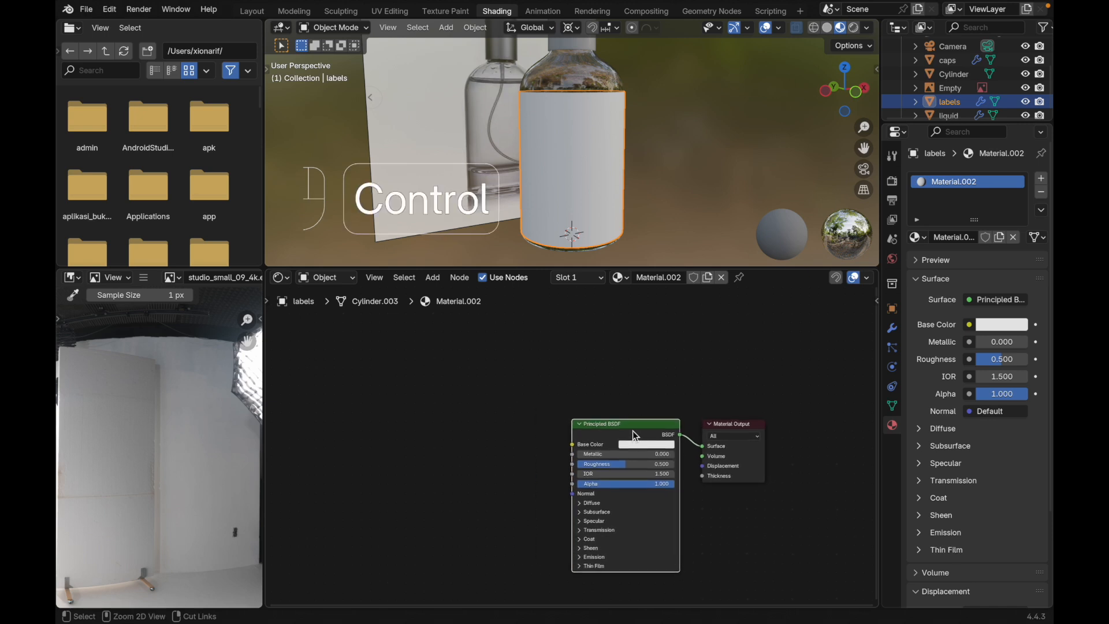
key(ctrl+t)
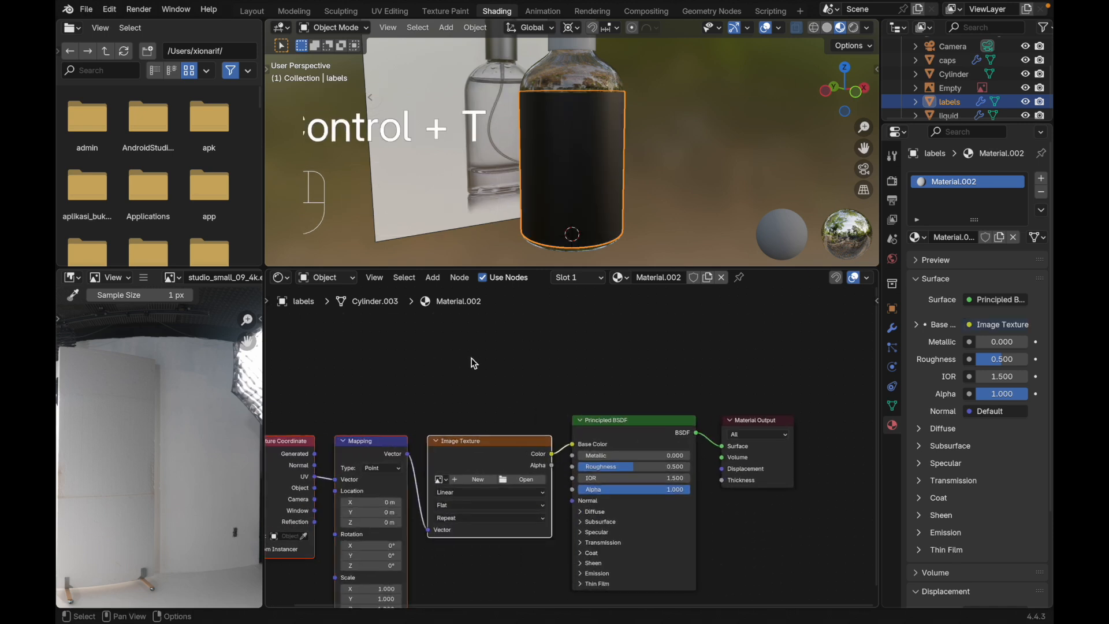
scroll(471, 358, down, 1)
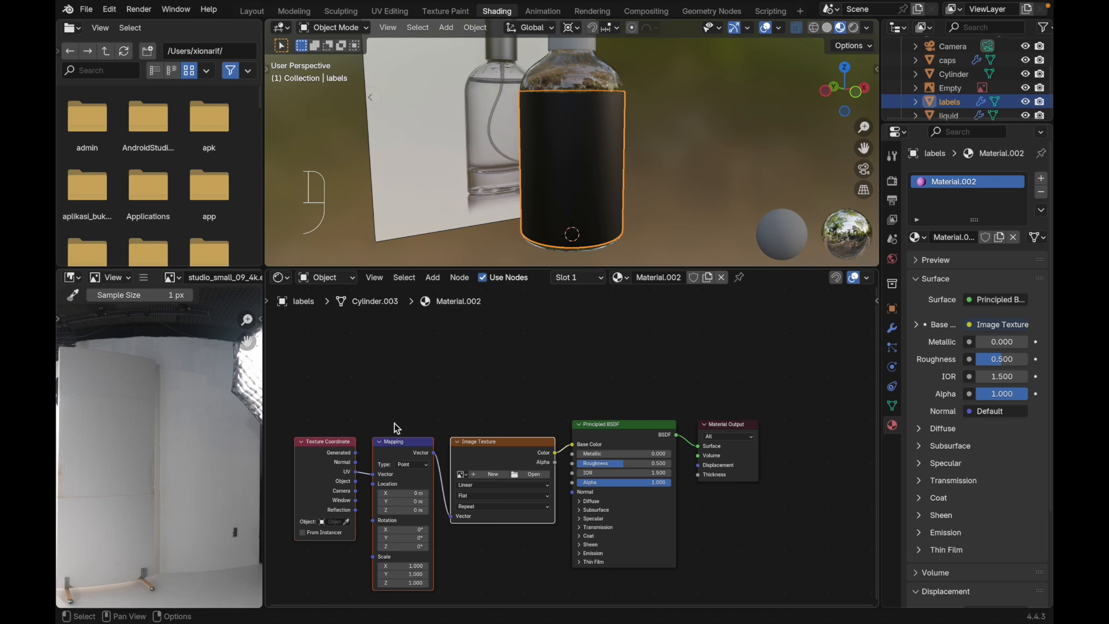
scroll(398, 428, up, 2)
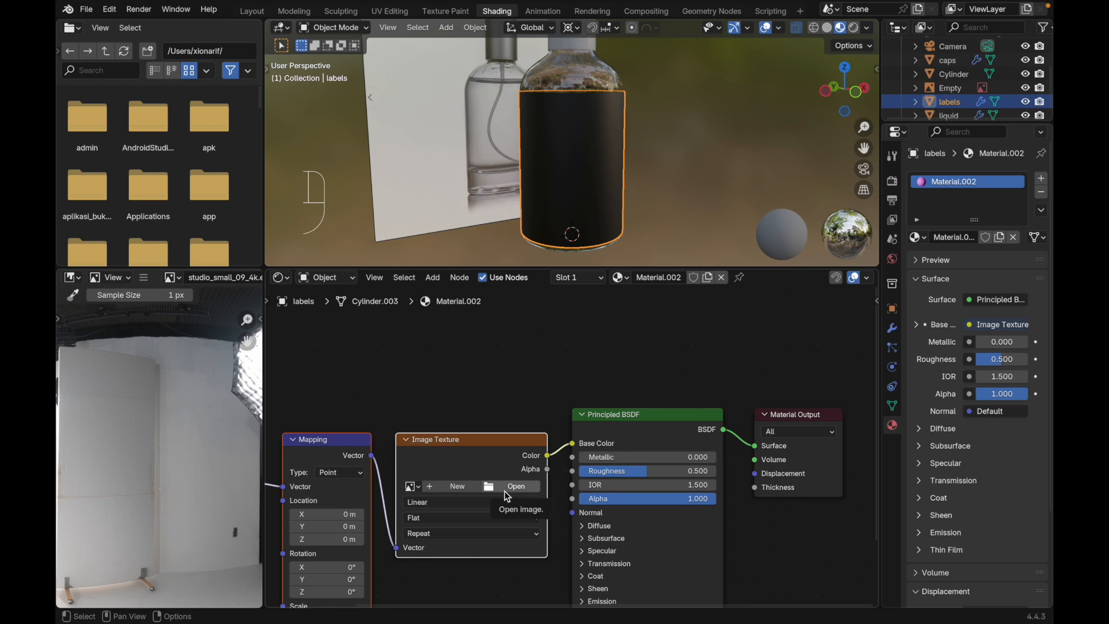
- Switch to Canva in the browser and search the templates for "labels product"
key(super+Tab)
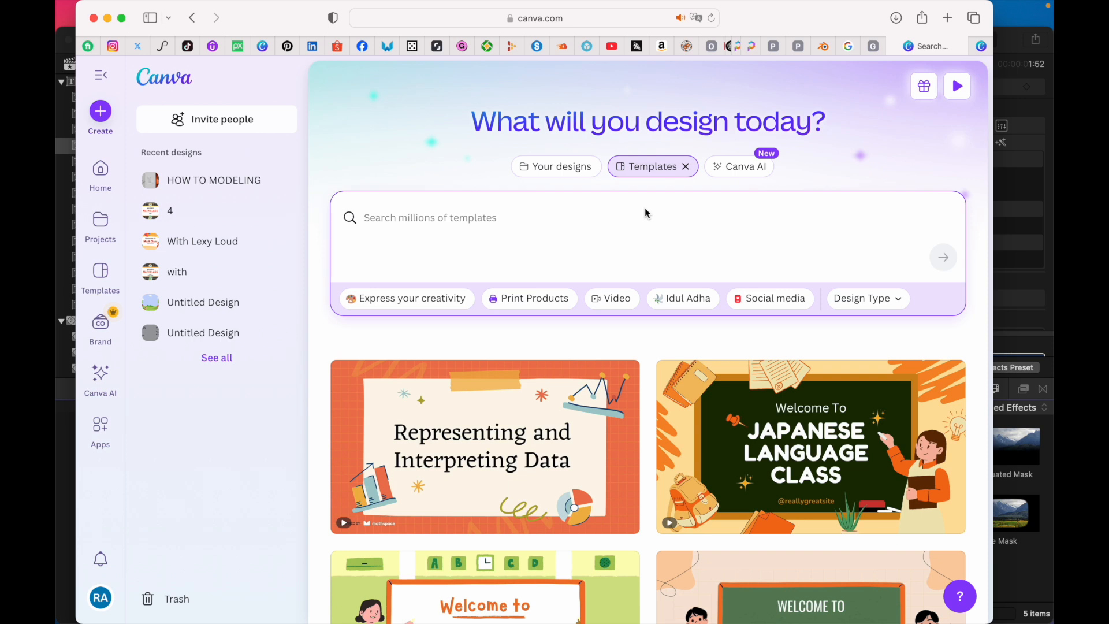
click(447, 225)
text(lable)
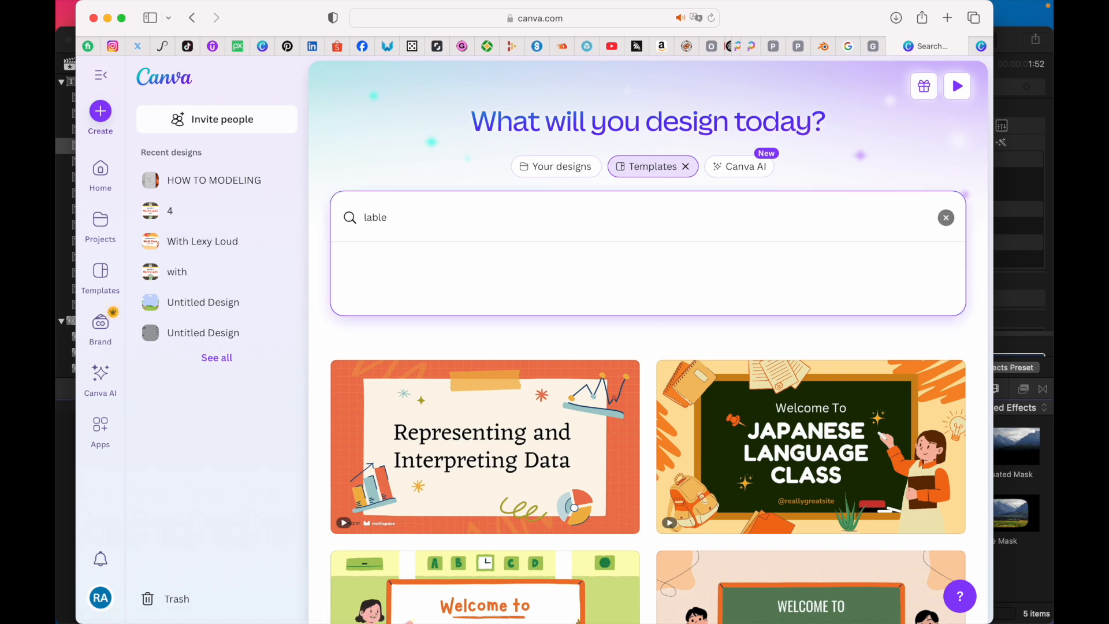
text(s produ)
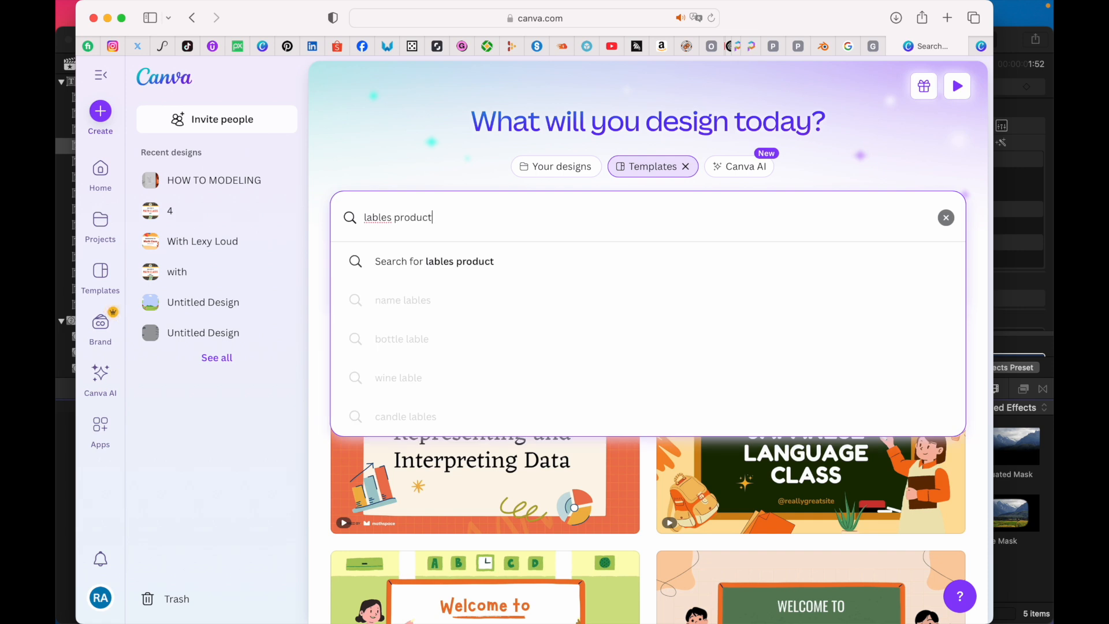
text(ct)
key(Return)
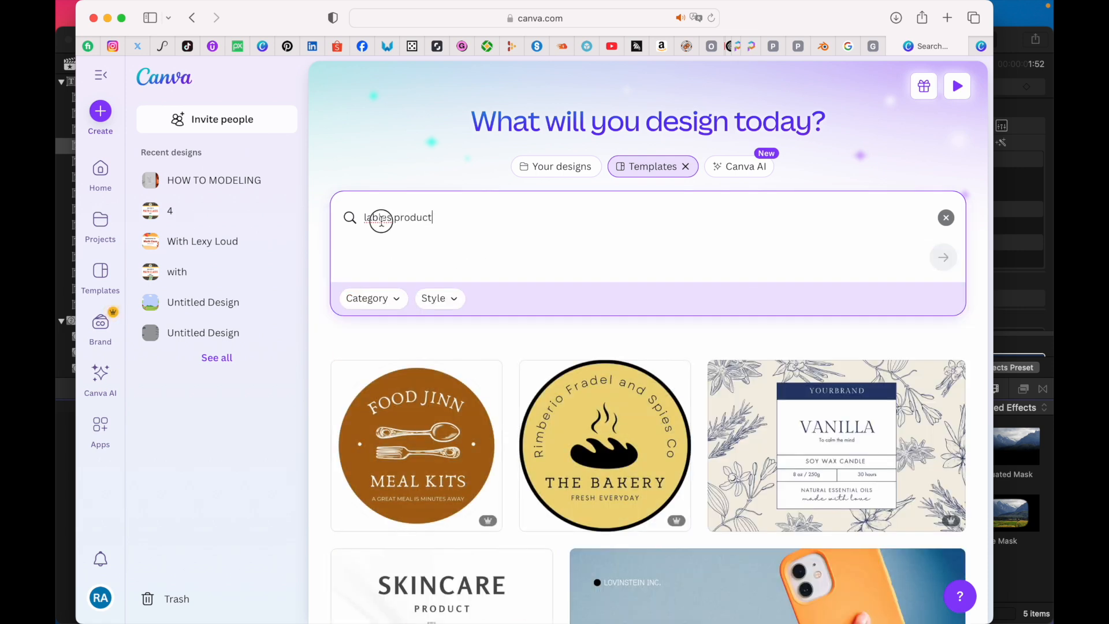
click(382, 219)
key(BackSpace)
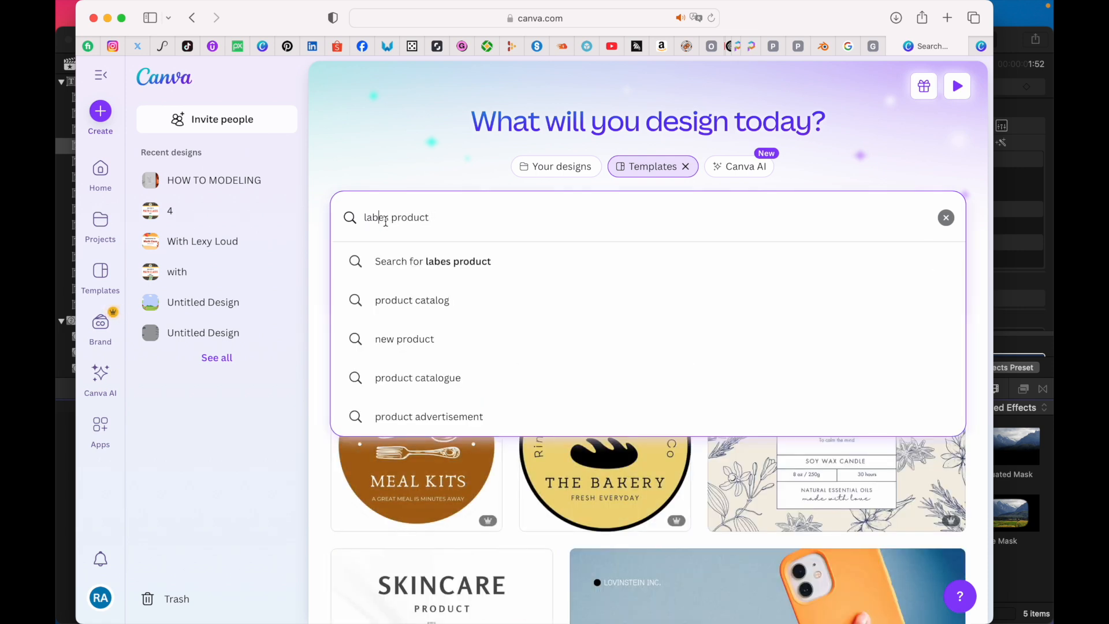
text(l)
key(Return)
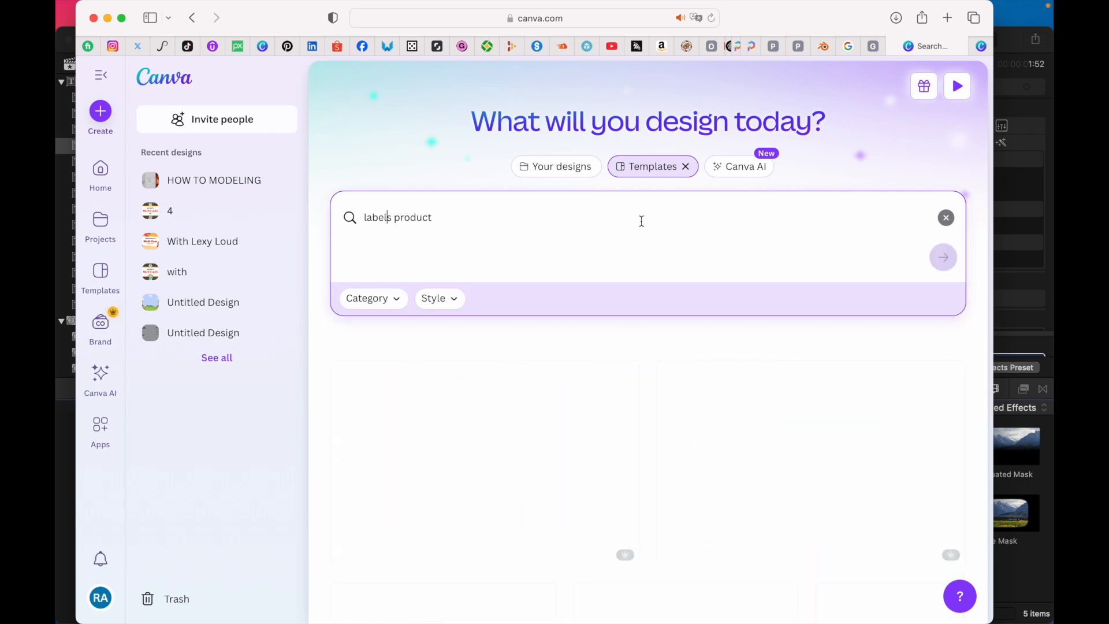
- Open the White Black Minimalist Type Driven Shampoo Product Label template for customization
scroll(599, 395, down, 7)
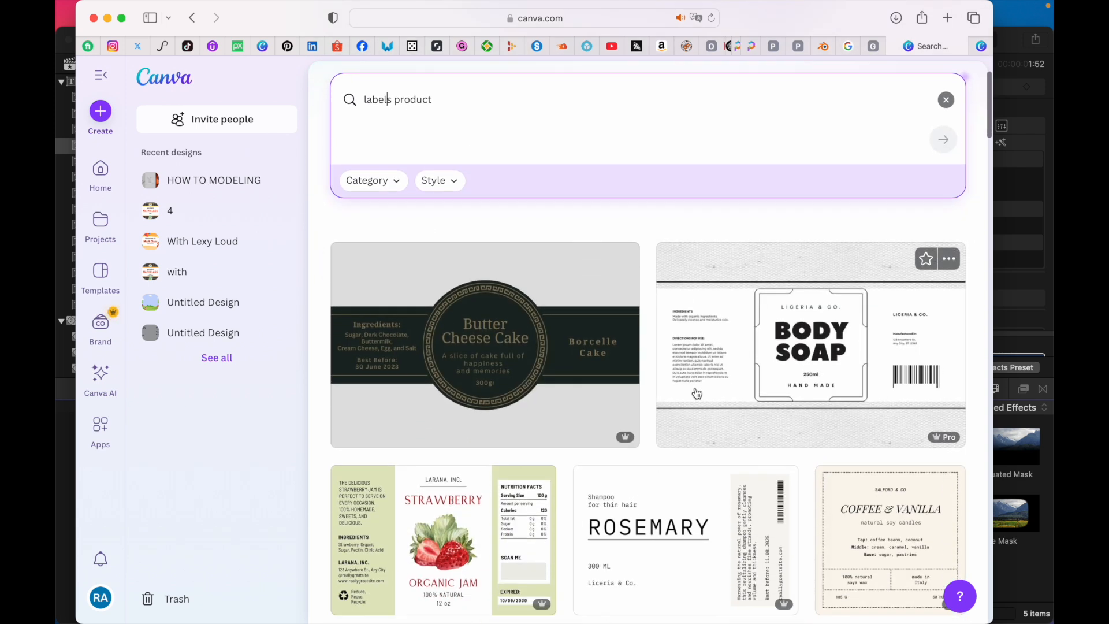
scroll(697, 394, down, 1)
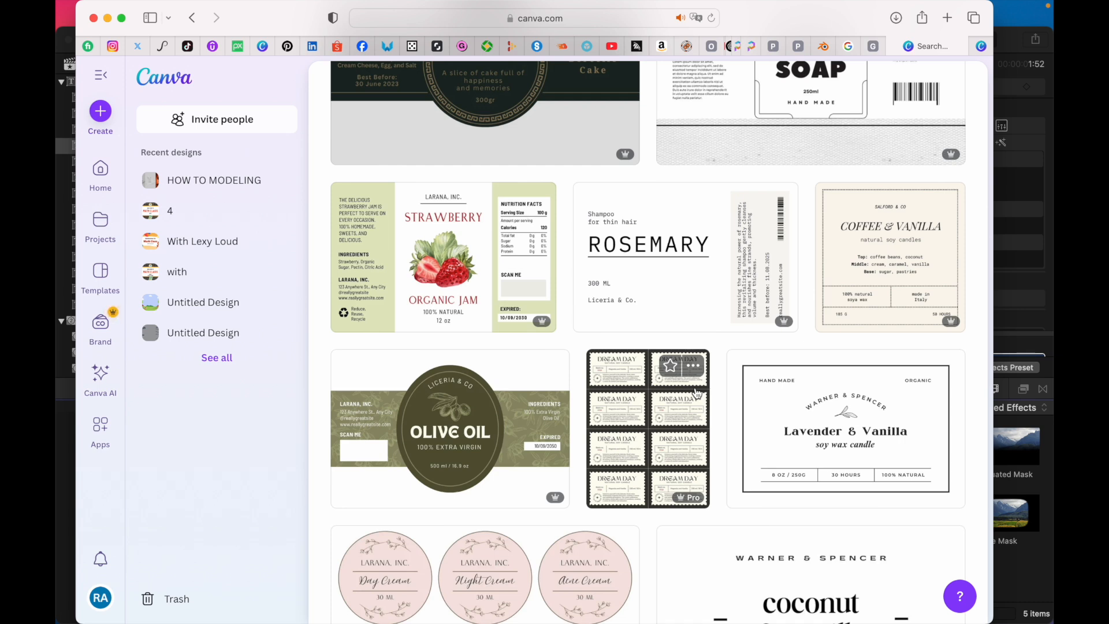
click(651, 280)
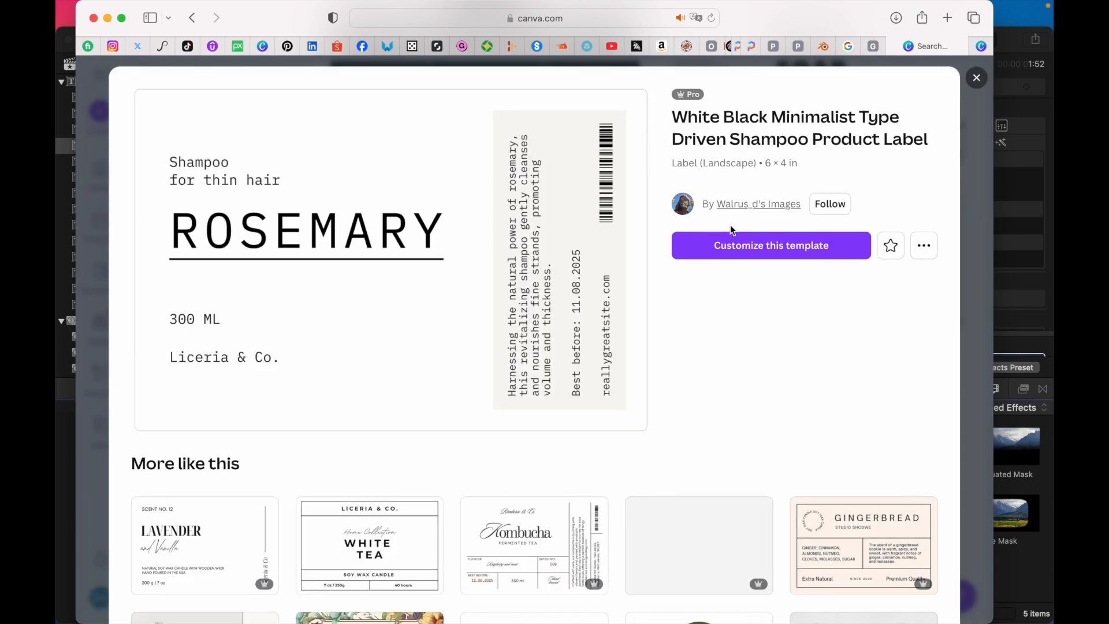
click(770, 242)
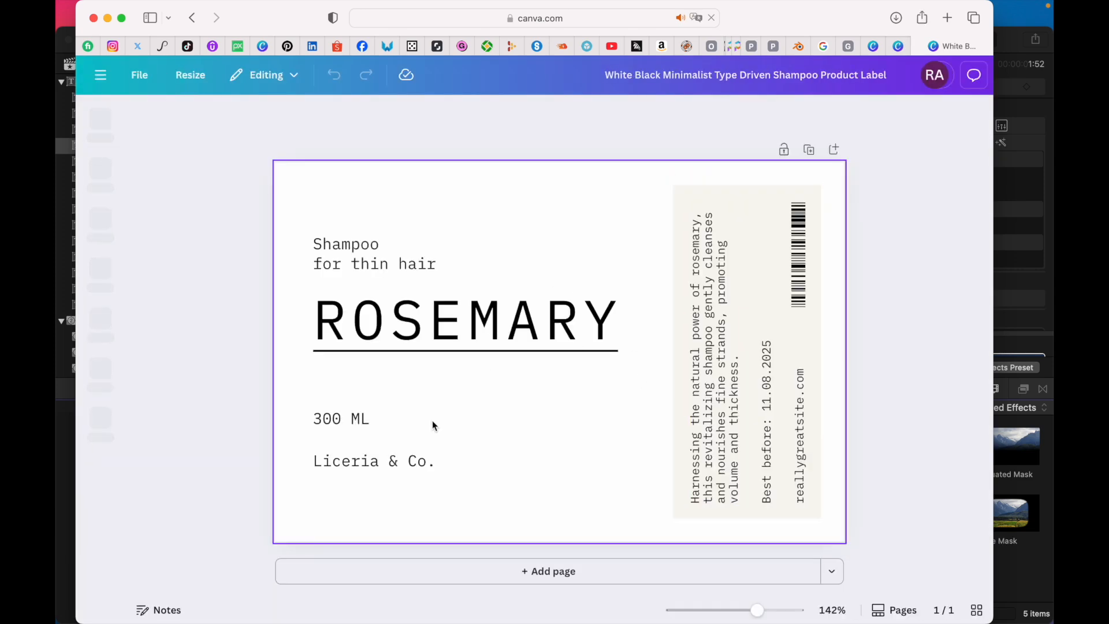
- Replace the label's ROSEMARY title with TUTUPBOTOL3D
click(454, 331)
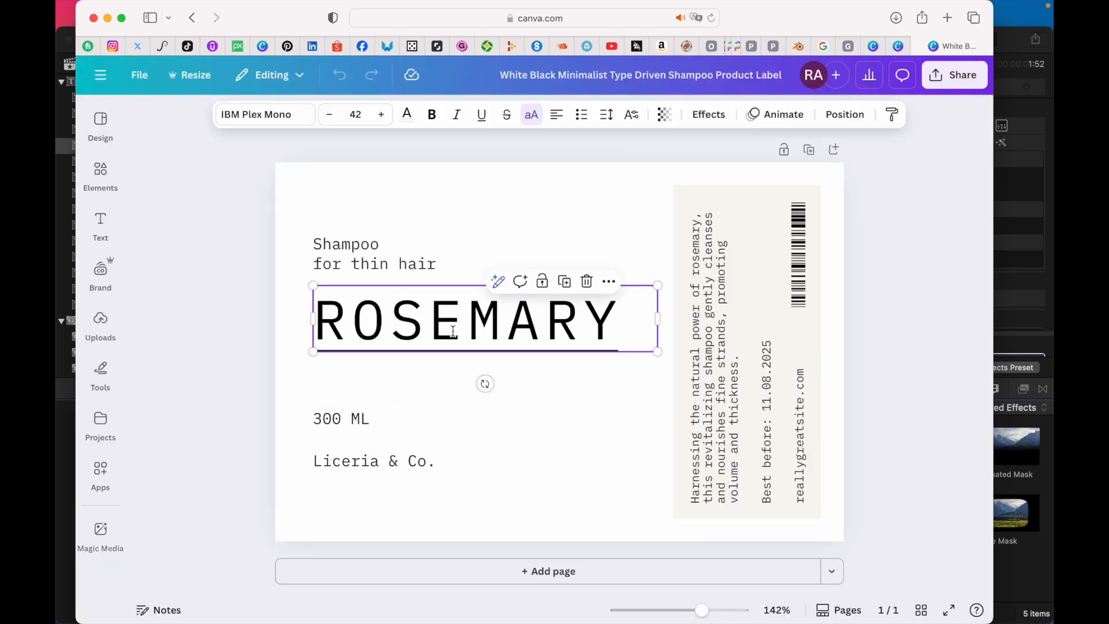
double_click(454, 331)
text(R)
key(BackSpace)
text(TUTUP)
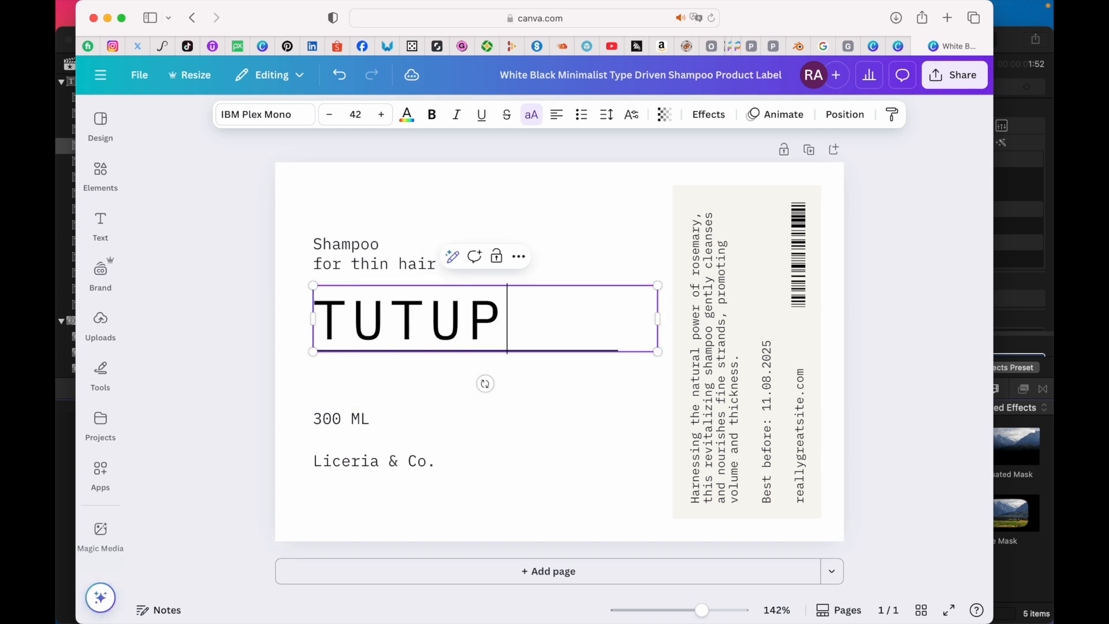
text(BOTOL3)
text(2)
key(BackSpace)
text(D)
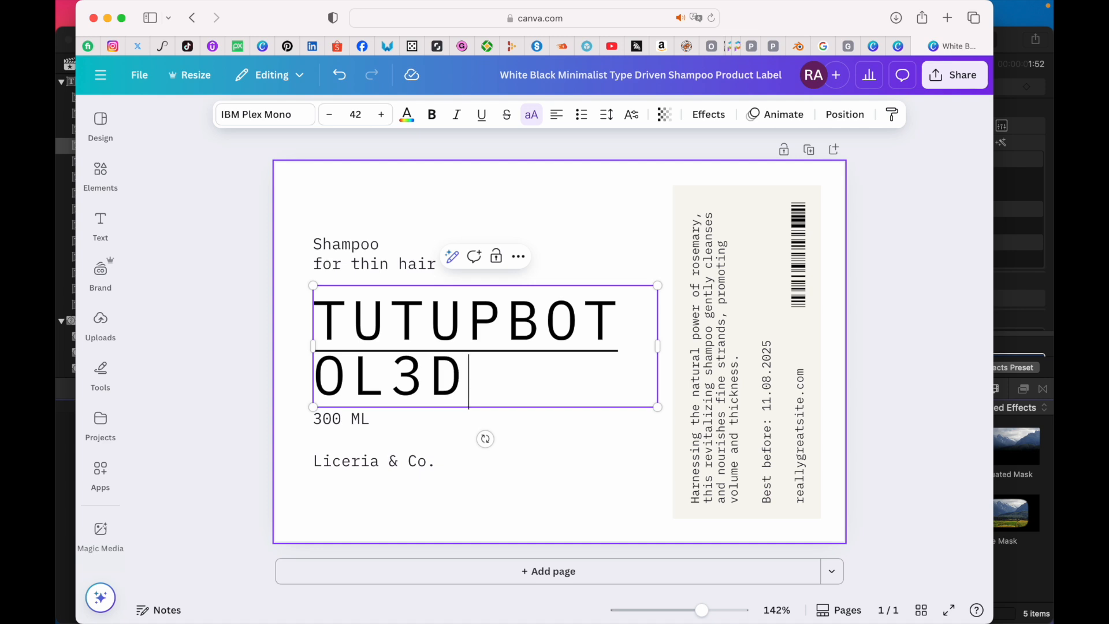
- Reduce the TUTUPBOTOL3D title's font size to 29 and deselect the text
key(super+a)
click(330, 114)
click(330, 115)
click(329, 115)
click(330, 115)
click(330, 114)
click(329, 115)
click(330, 114)
click(329, 114)
click(330, 115)
click(329, 115)
click(329, 114)
click(330, 114)
click(330, 114)
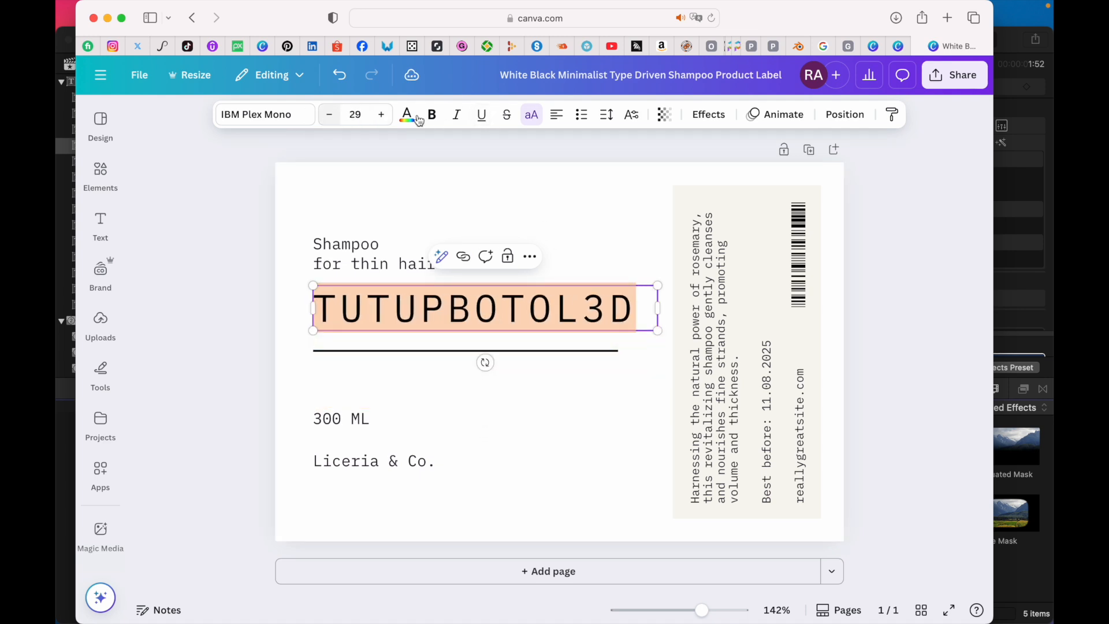
click(842, 278)
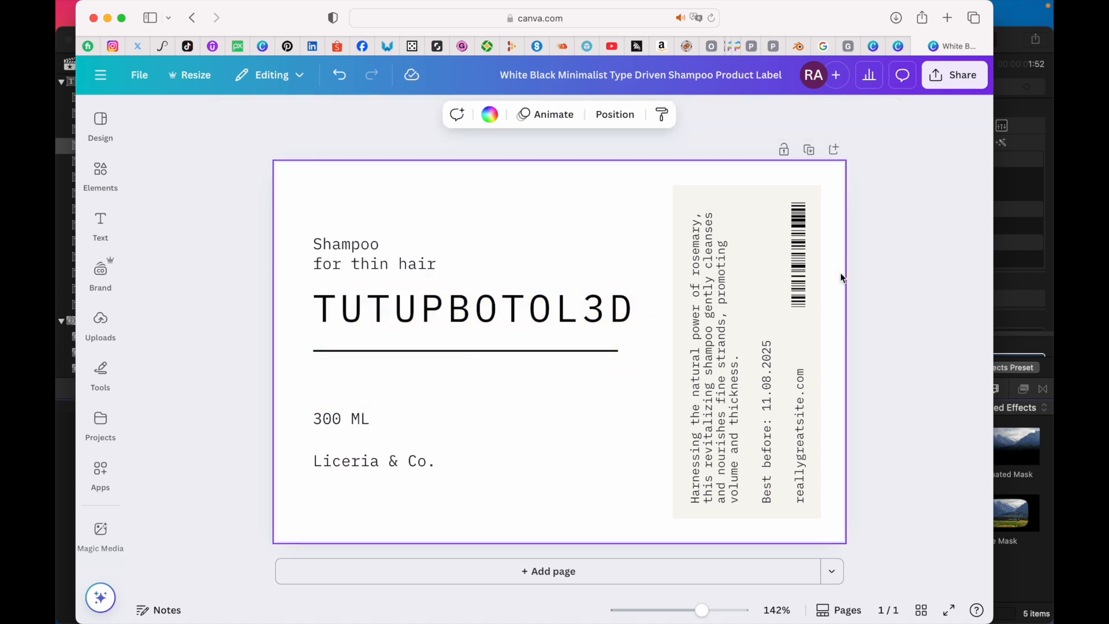
- Download the finished product label design as a JPG image
click(956, 75)
click(742, 362)
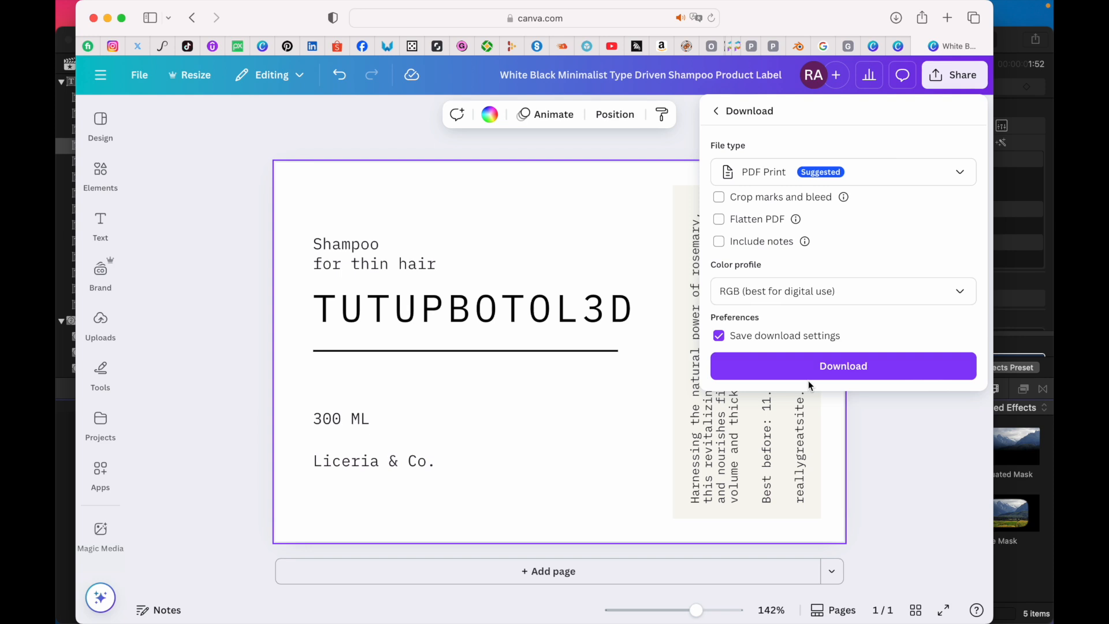
click(867, 184)
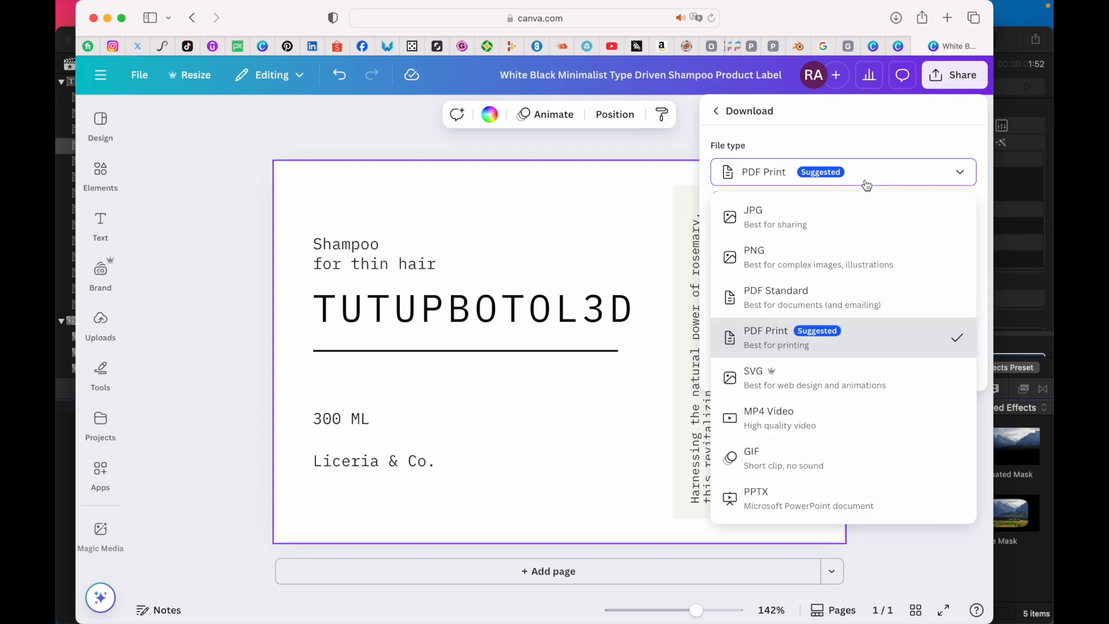
click(803, 216)
click(820, 411)
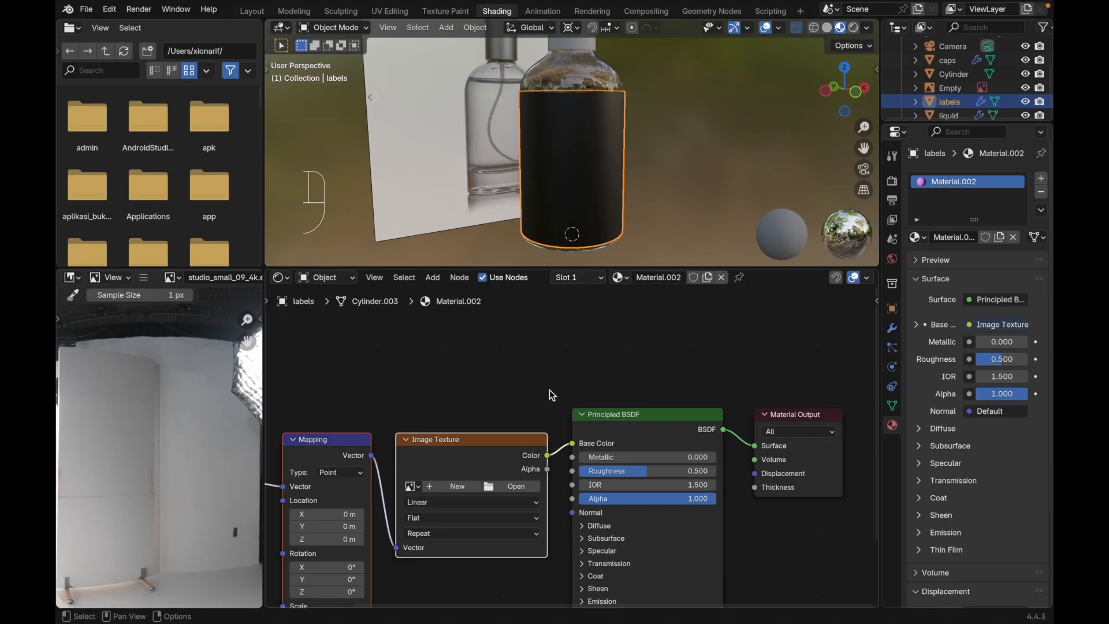
- Switch to Blender and load the White Black Minimalist product label JPG from Downloads into the label material's Image Texture node
click(508, 487)
click(235, 214)
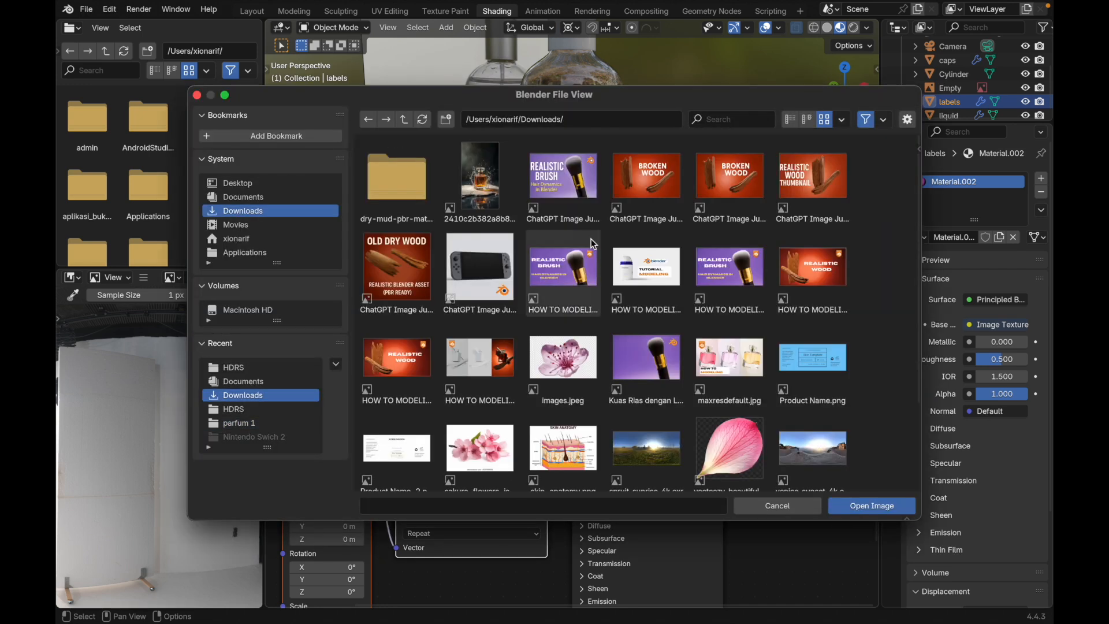
scroll(591, 239, down, 4)
double_click(424, 435)
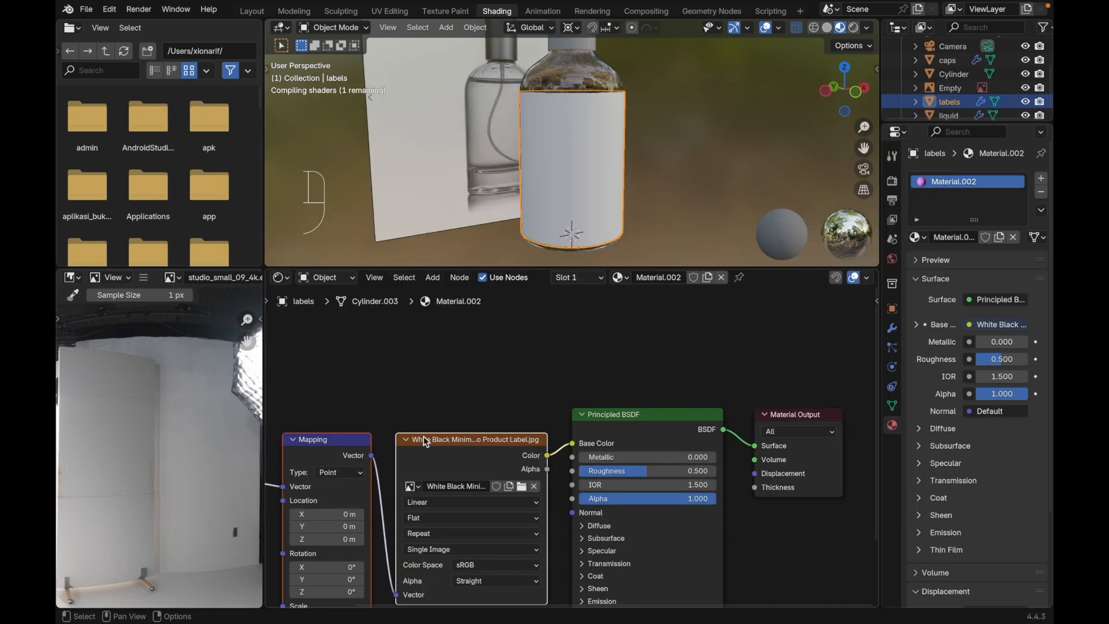
- View the bottle from the front, turn the image viewer area into a UV Editor and widen it
key(KP_1)
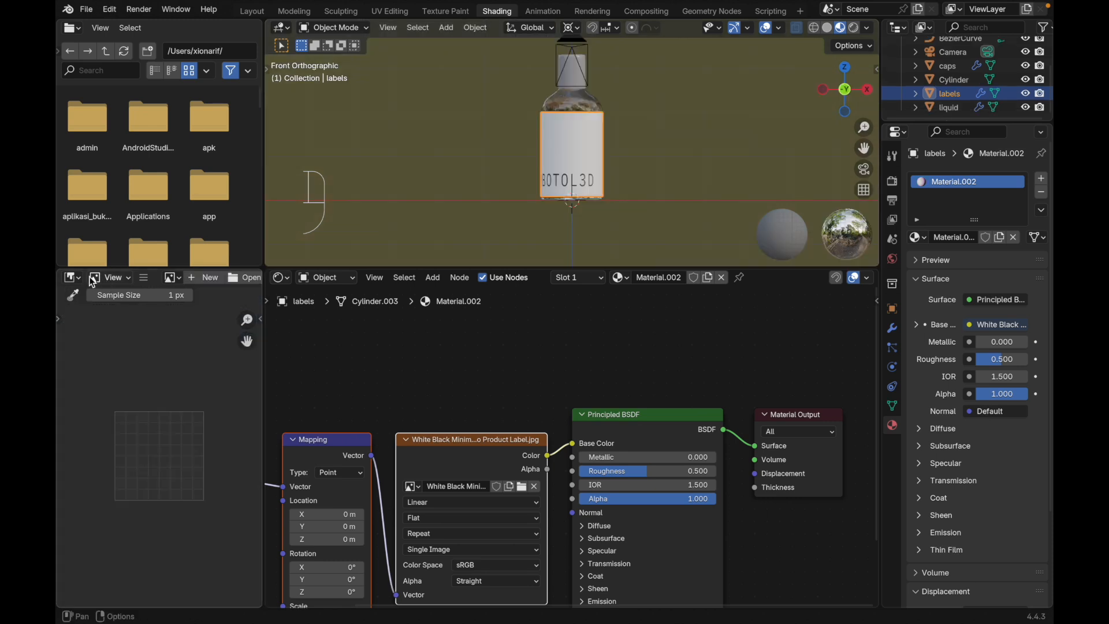
click(72, 277)
click(112, 349)
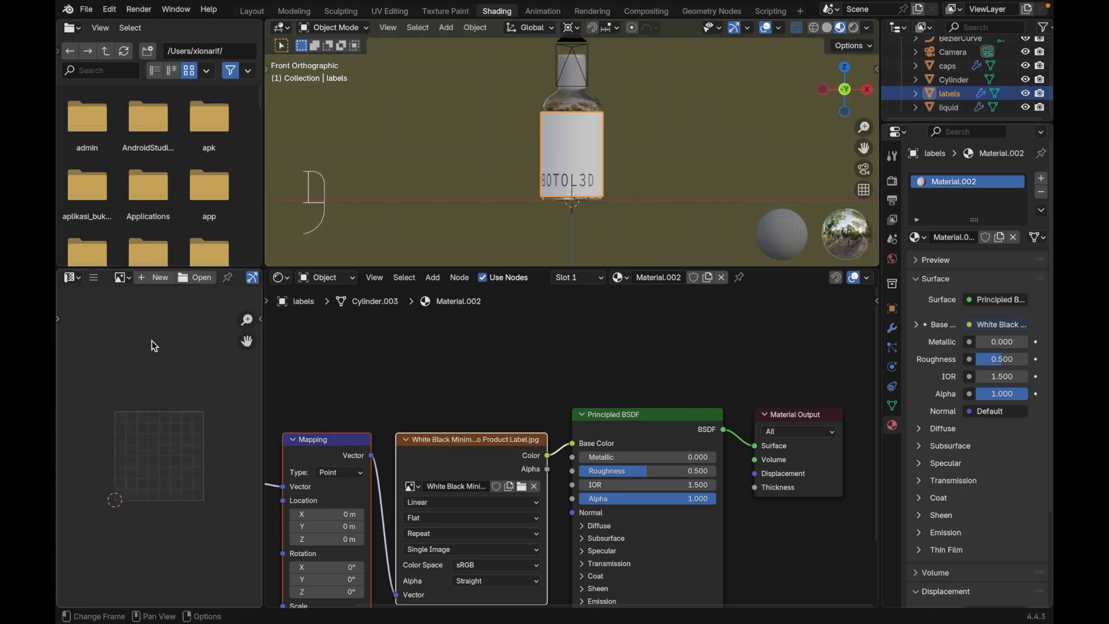
drag(264, 375, 430, 385)
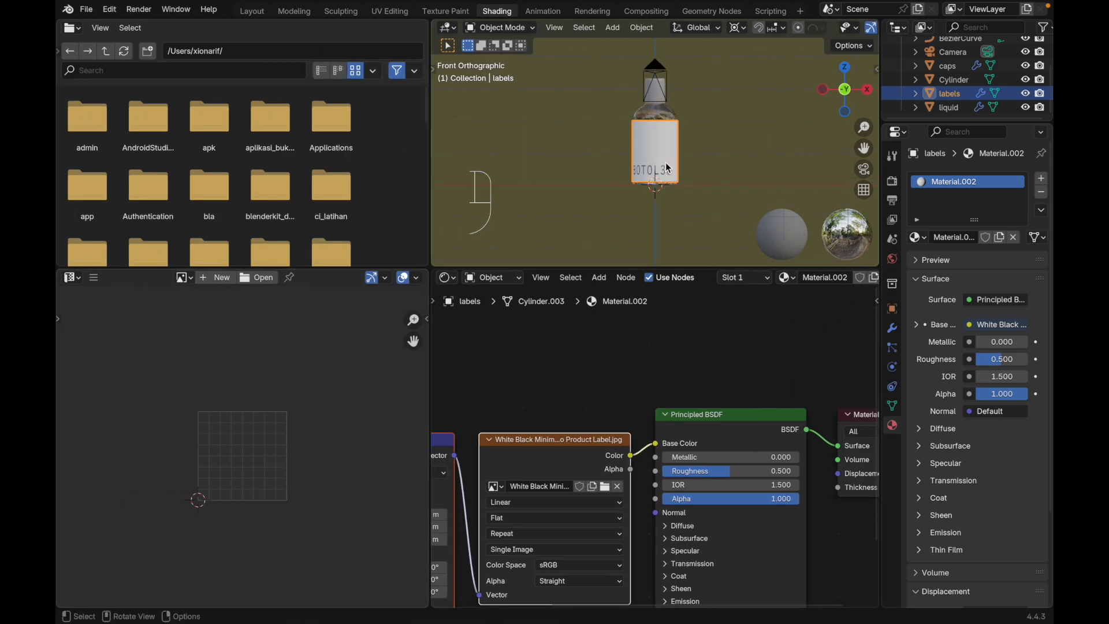
- Select all faces of the labels mesh in Edit Mode and nudge its complete UV layout over the label image
key(Tab)
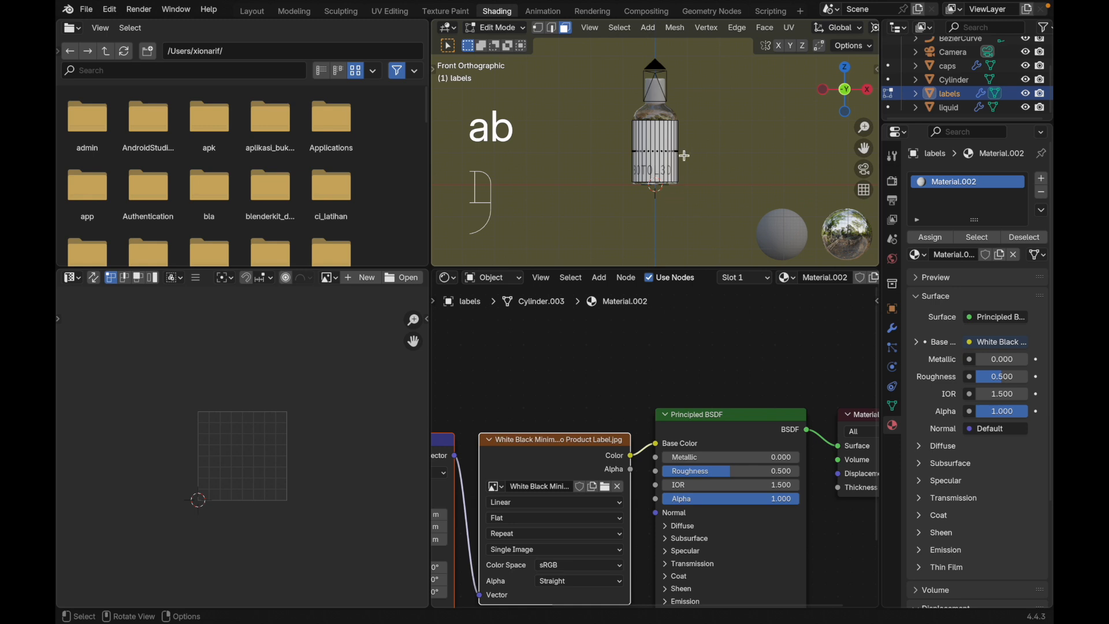
key(a)
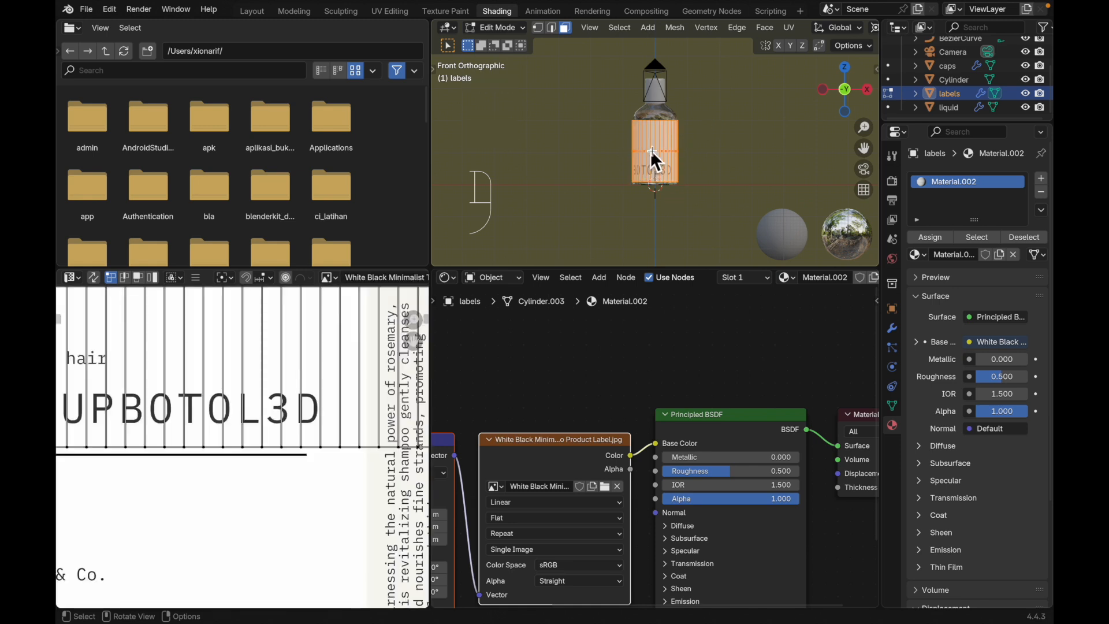
scroll(233, 399, down, 4)
key(a)
key(g)
key(Escape)
key(g)
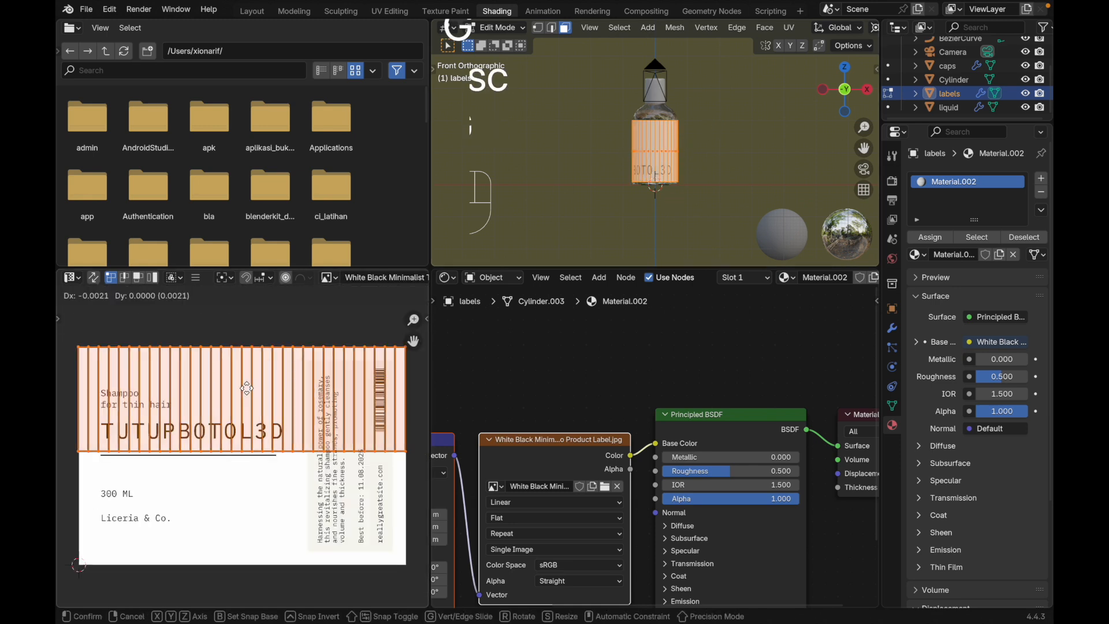
click(310, 417)
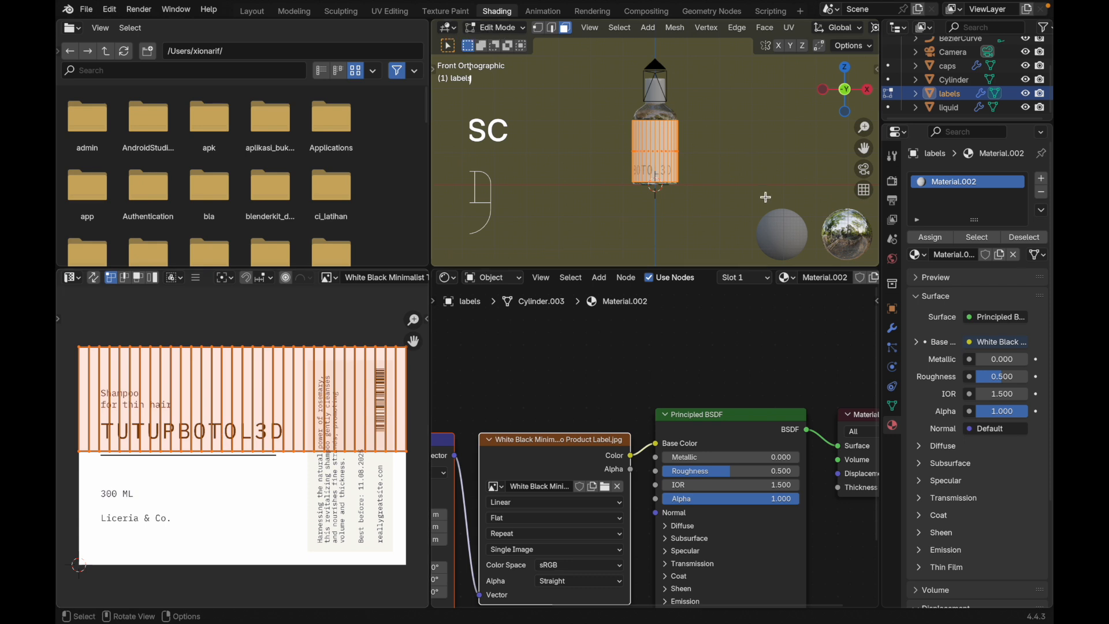
- Enlarge the UV layout to span the label image's full height, lower it about 0.26 along Y, and leave Edit Mode
scroll(636, 84, up, 1)
scroll(293, 426, down, 2)
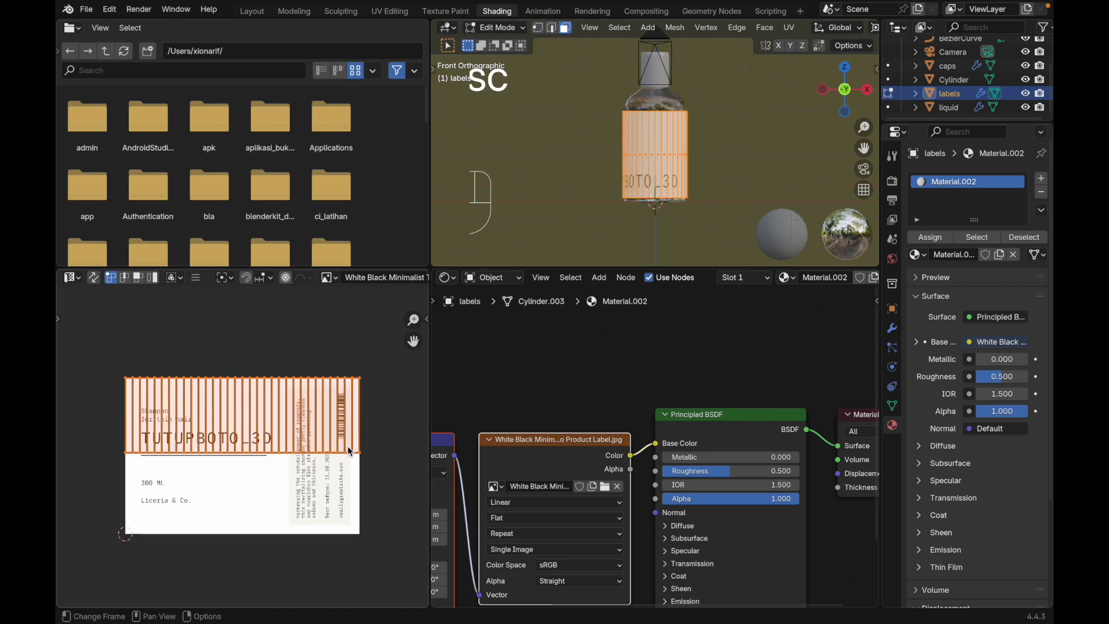
key(s)
click(74, 465)
key(g)
key(y)
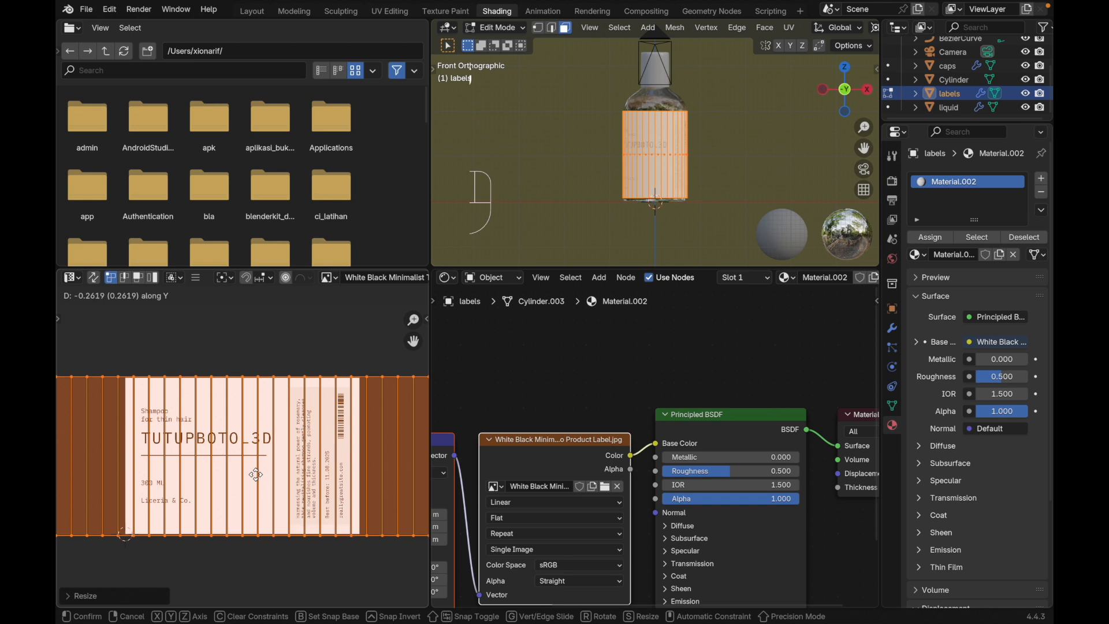
click(256, 475)
key(Tab)
- Examine the label texture from all around the bottle for overlapping or repeated artwork
scroll(671, 166, up, 2)
scroll(670, 167, left, 3)
scroll(671, 164, left, 2)
scroll(626, 192, up, 4)
scroll(627, 191, right, 5)
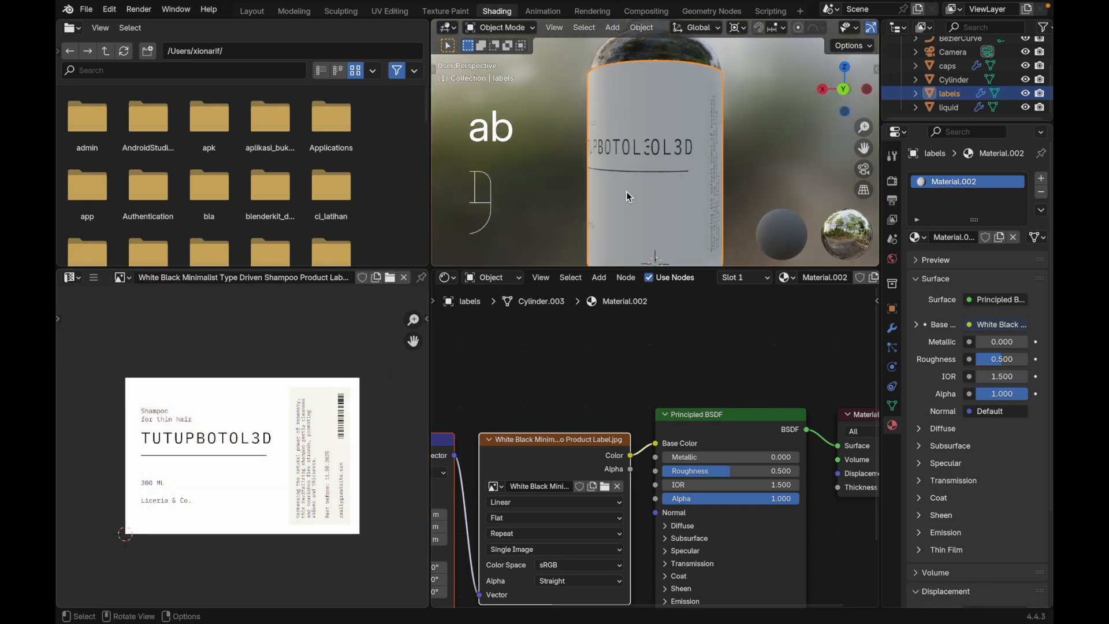
scroll(626, 192, left, 8)
scroll(627, 192, right, 10)
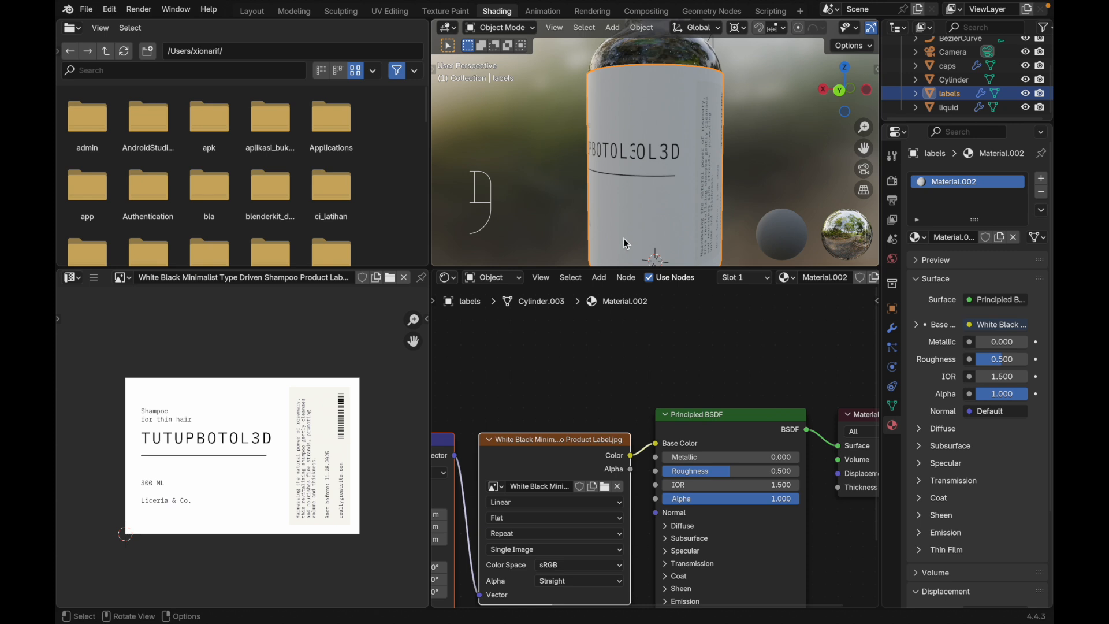
scroll(641, 208, down, 10)
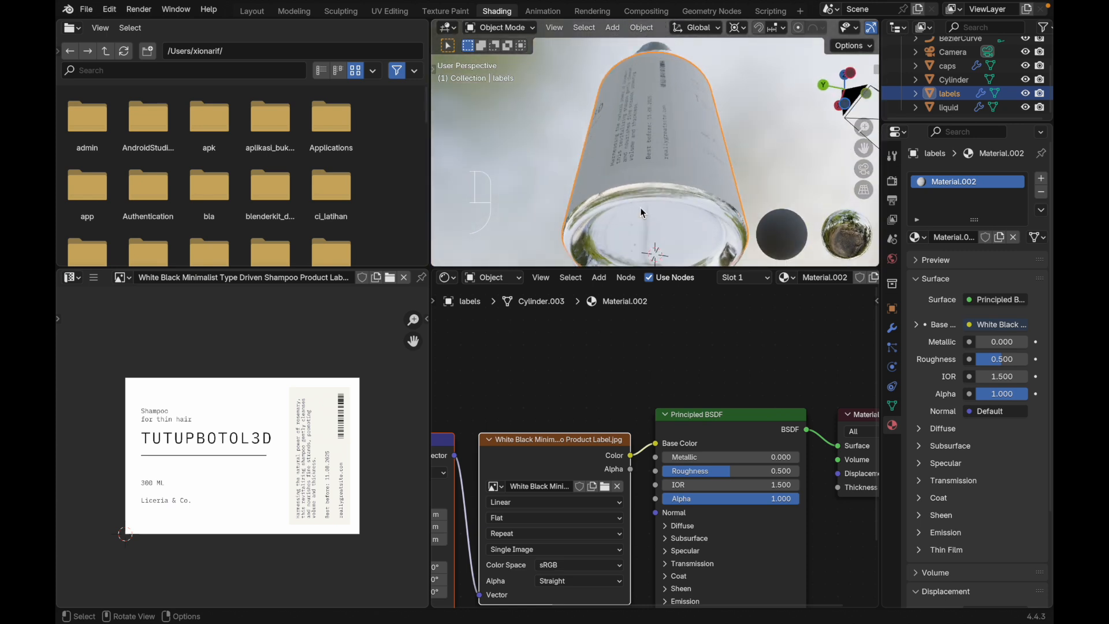
scroll(641, 213, up, 10)
scroll(641, 212, left, 4)
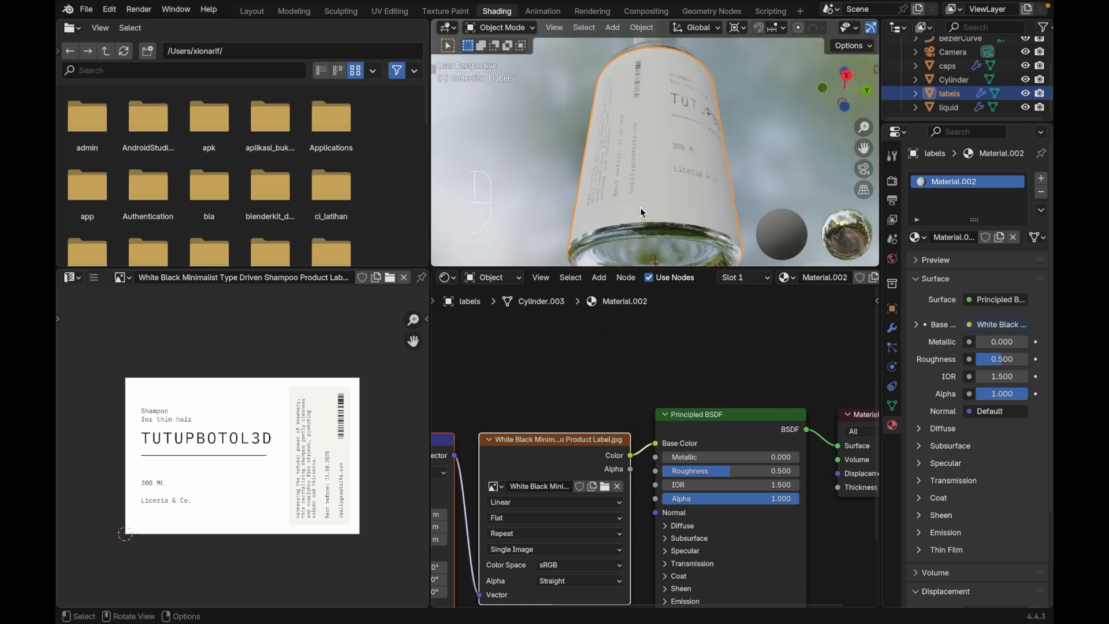
scroll(641, 209, right, 10)
scroll(642, 209, up, 4)
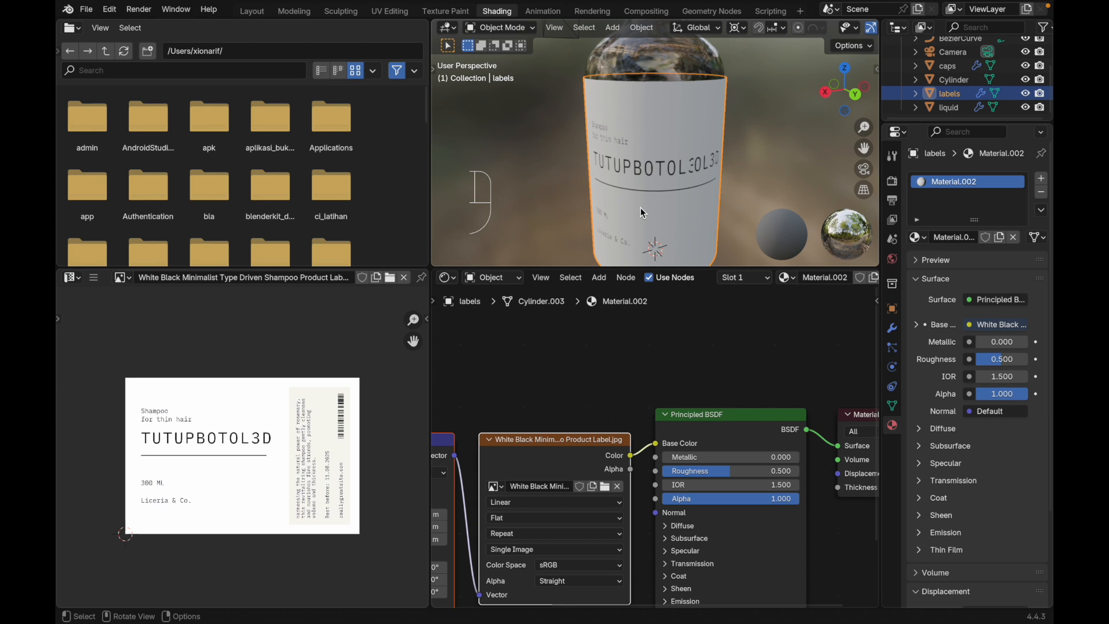
- Set the label Image Texture node's extension mode to Extend
scroll(568, 425, down, 3)
scroll(568, 426, left, 5)
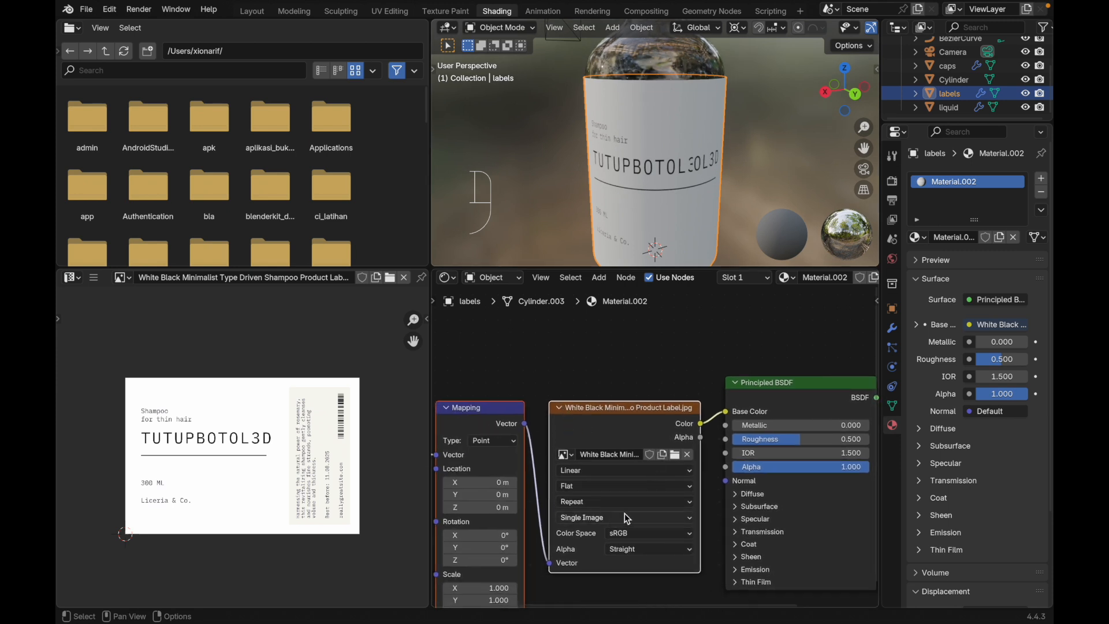
click(586, 500)
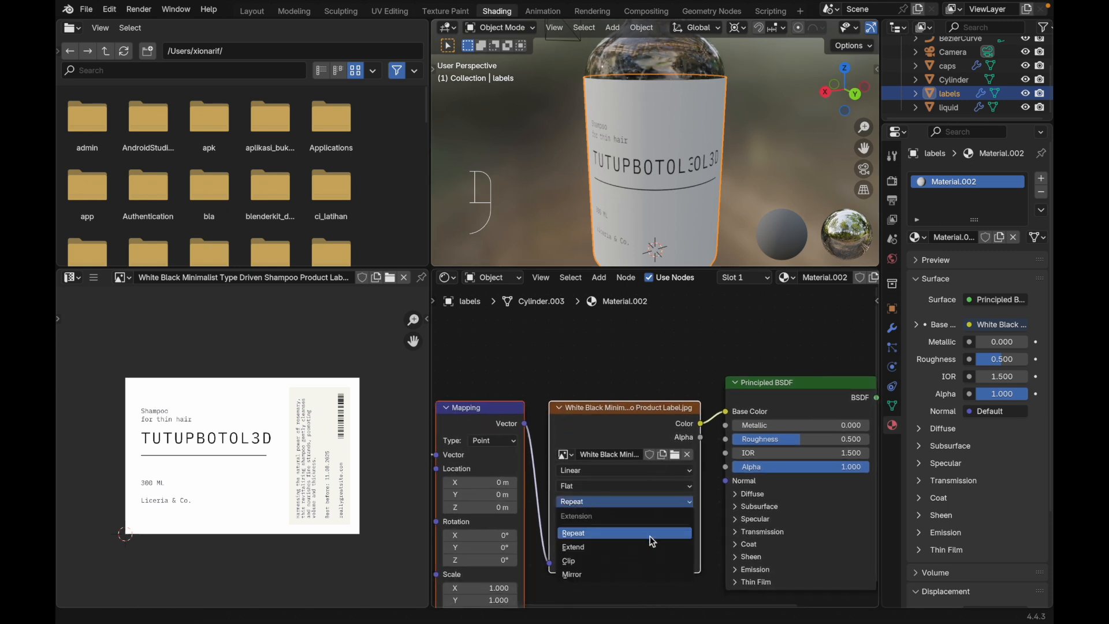
click(598, 546)
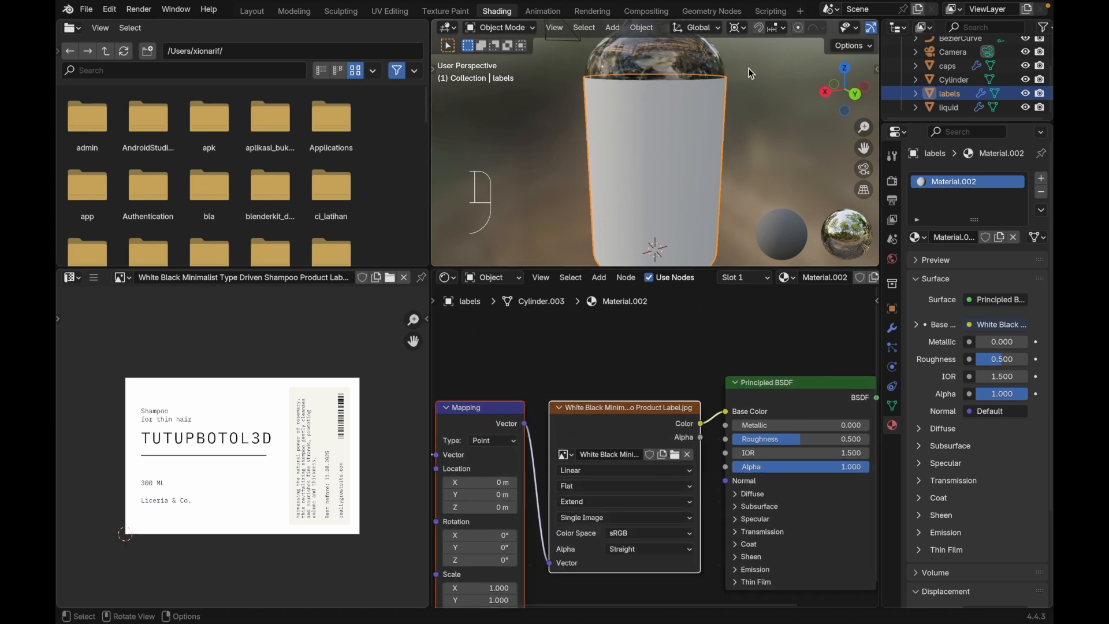
- Lower the Roughness of the label's Principled BSDF to 0.407, check the bottle, and reduce it further
scroll(748, 68, right, 5)
scroll(748, 68, right, 10)
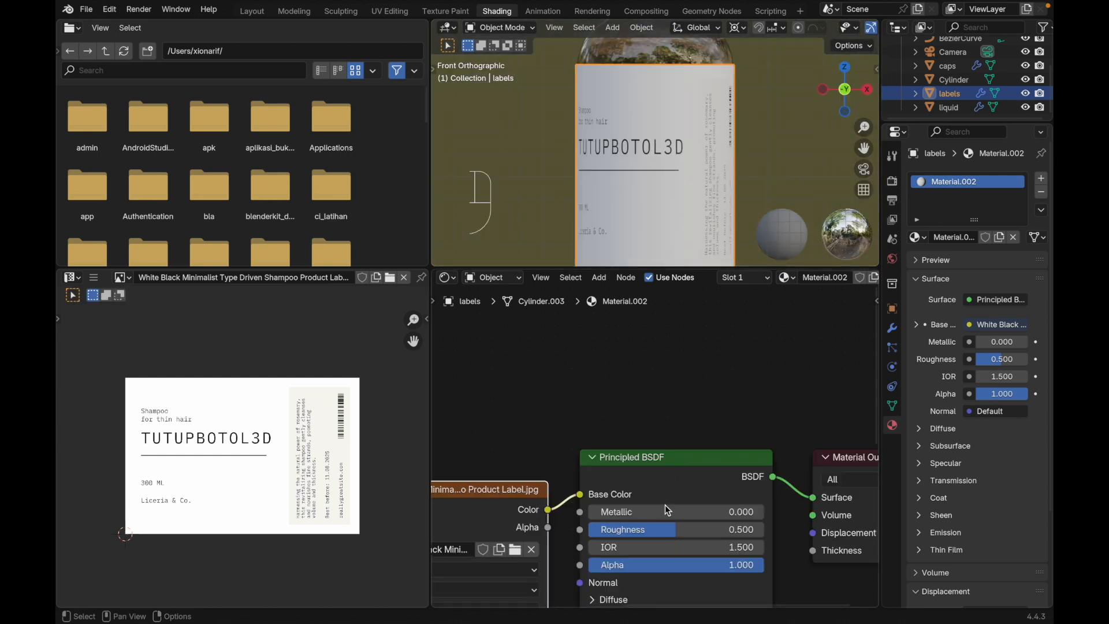
mouse_move(673, 532)
mouse_down()
mouse_move(610, 532)
mouse_move(654, 533)
mouse_up()
scroll(663, 104, left, 10)
scroll(663, 103, up, 10)
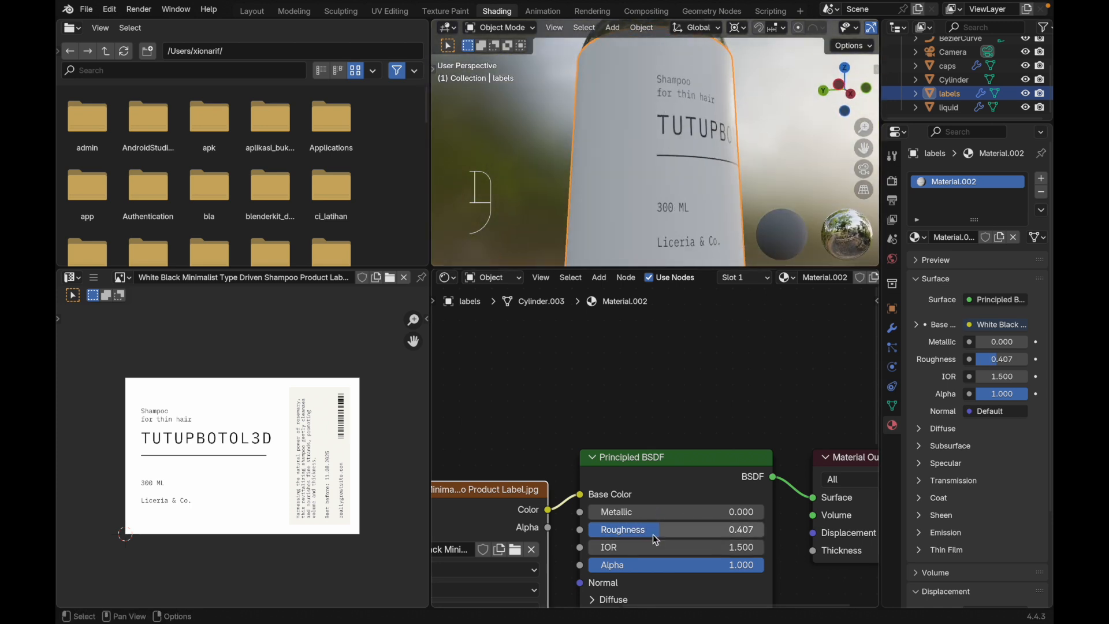
drag(657, 530, 624, 530)
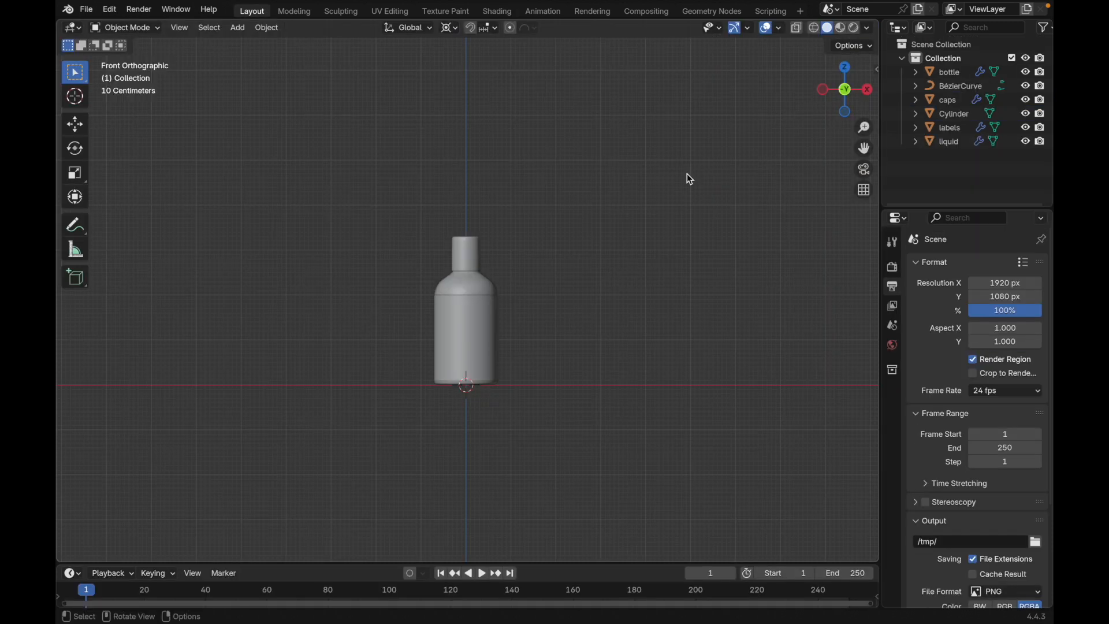
- Add a camera to the scene and, in the right side view, move it well in front of the bottle at about mid-height
key(shift+a)
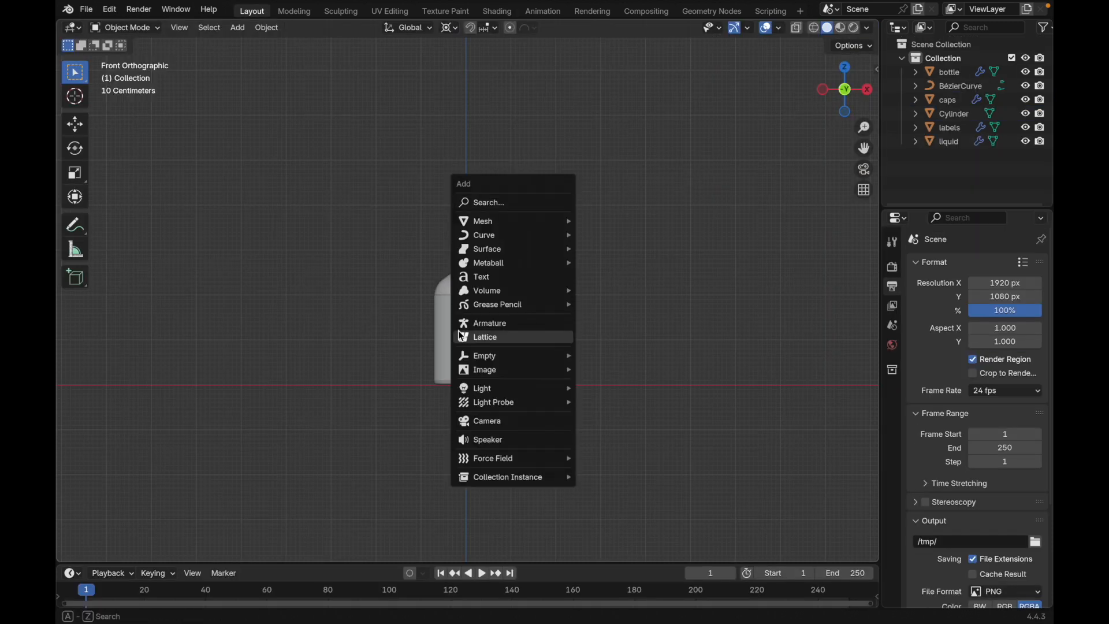
click(480, 419)
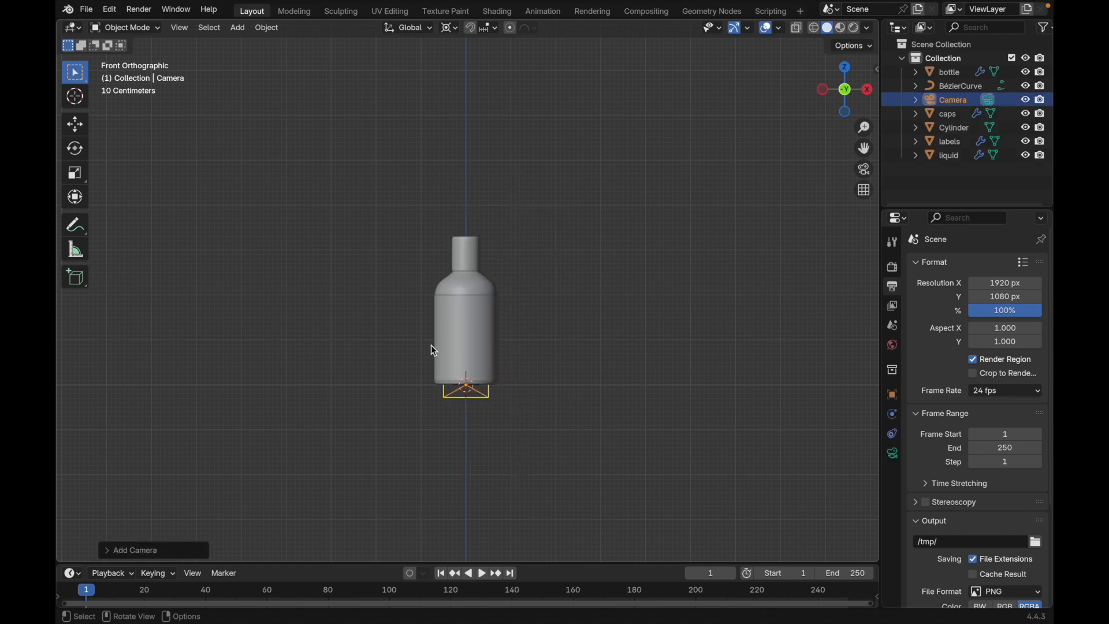
key(KP_3)
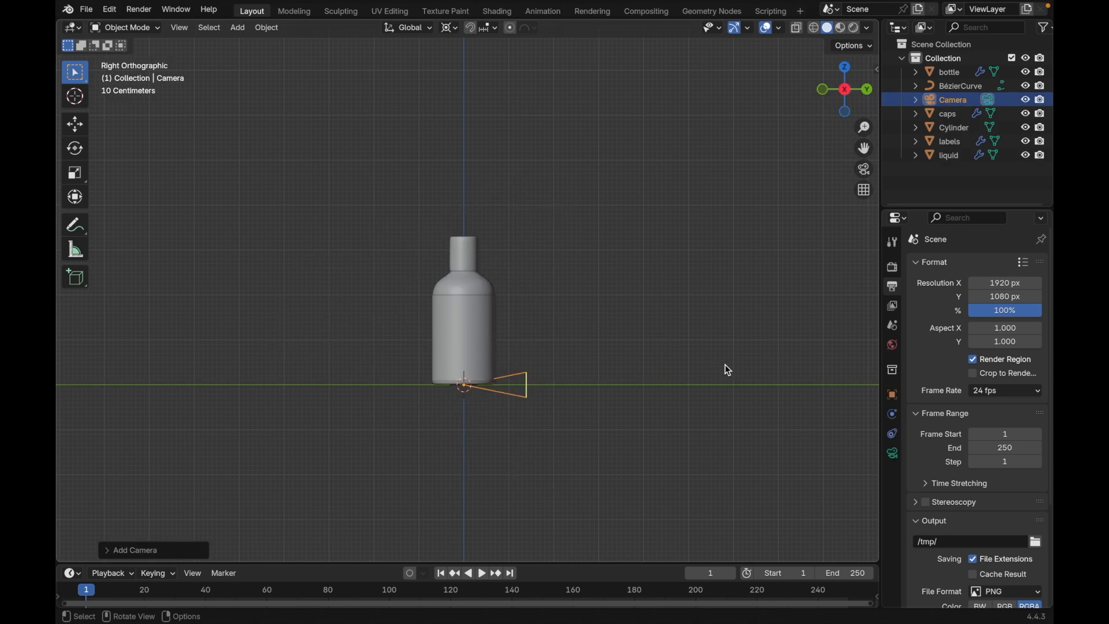
key(g)
click(340, 284)
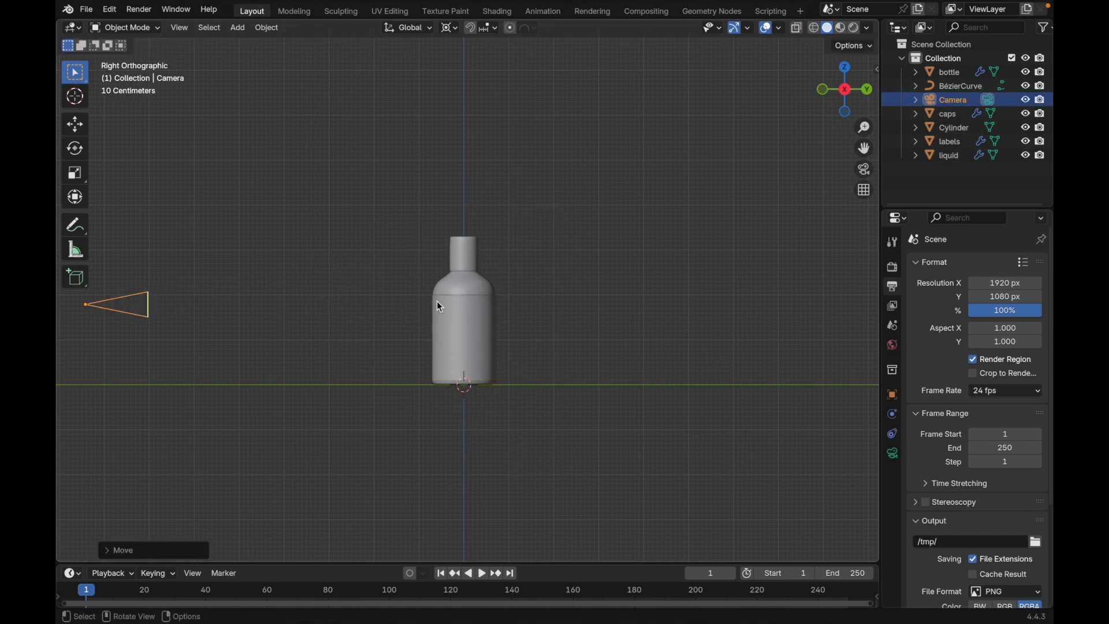
- Look through the camera and set the render resolution to 1440 × 2000 px
key(grave)
click(565, 290)
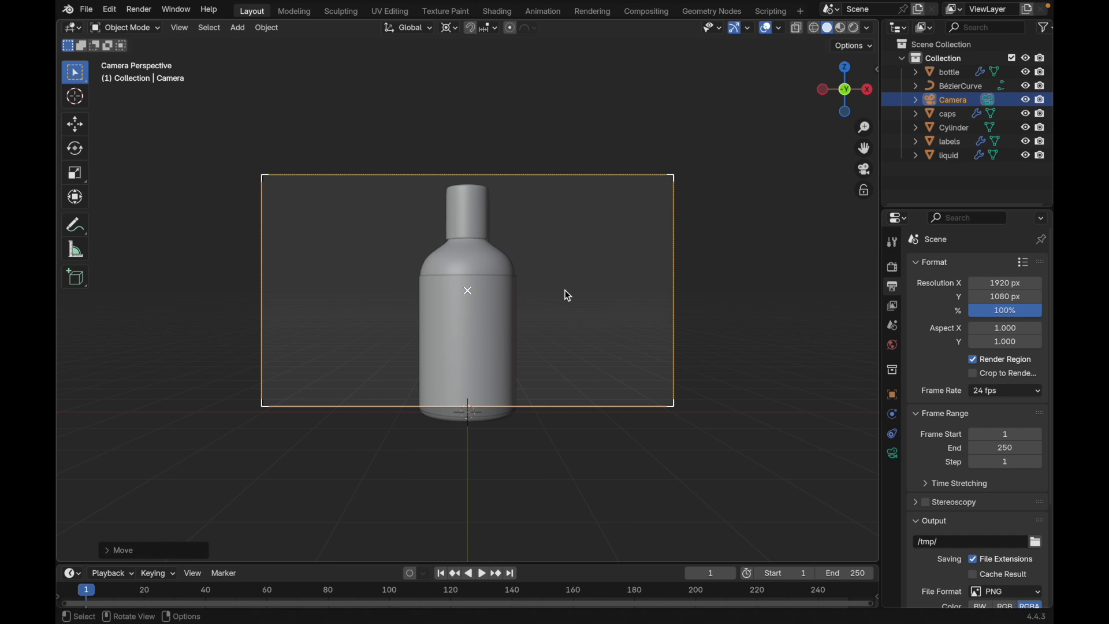
click(1004, 286)
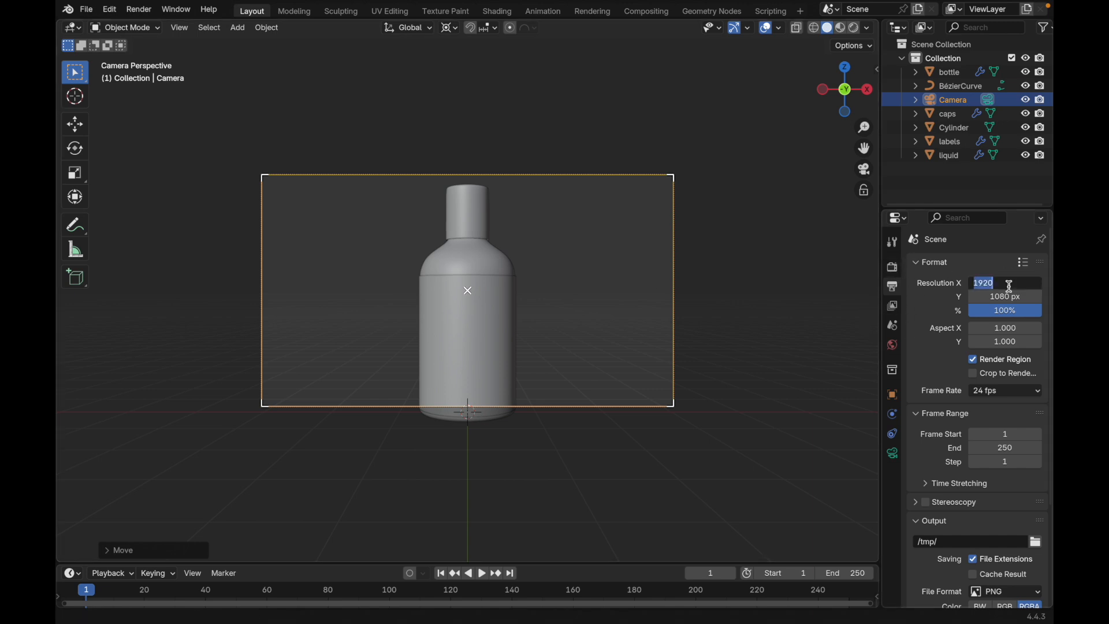
text(1440)
key(Tab)
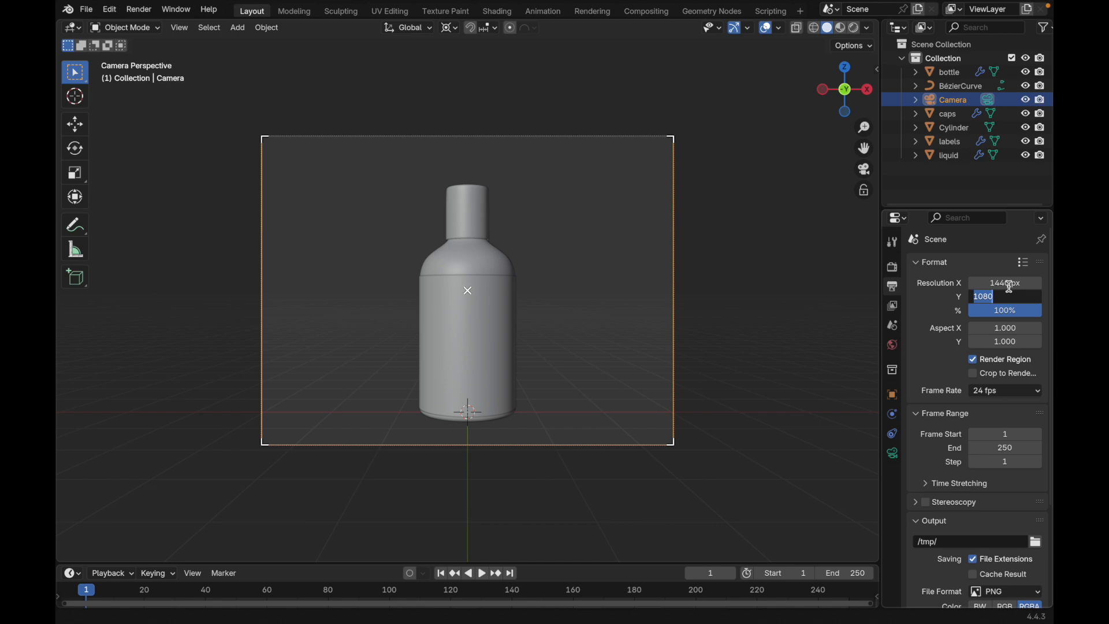
text(2000)
key(Return)
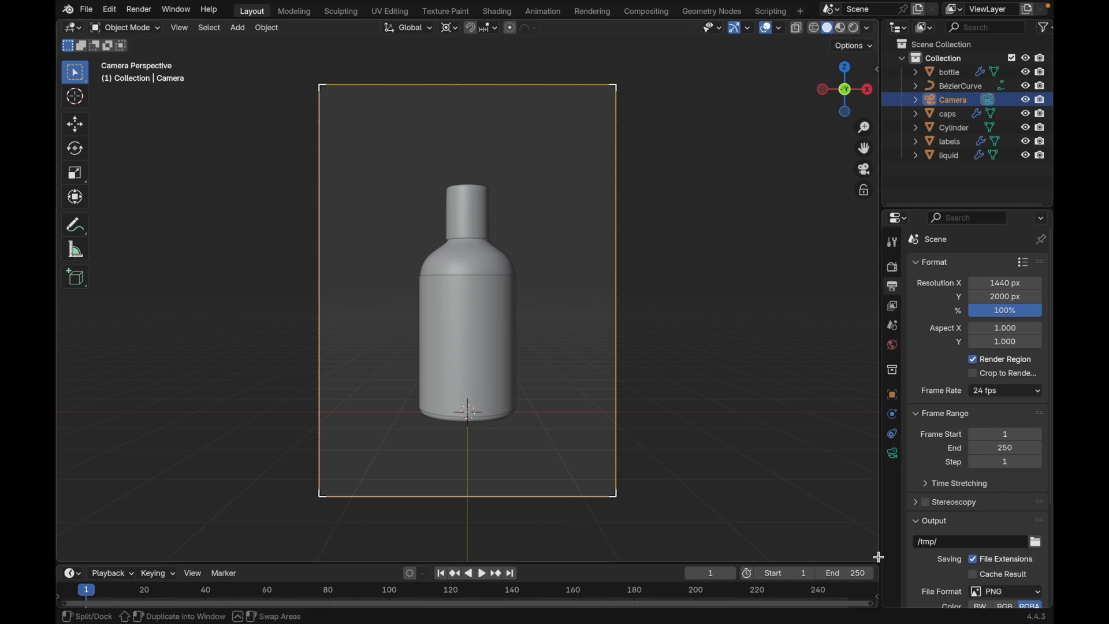
- Split the 3D viewport into two views above a third area, make the lower area a Shader Editor, and orbit the larger view out of the camera
drag(879, 559, 668, 413)
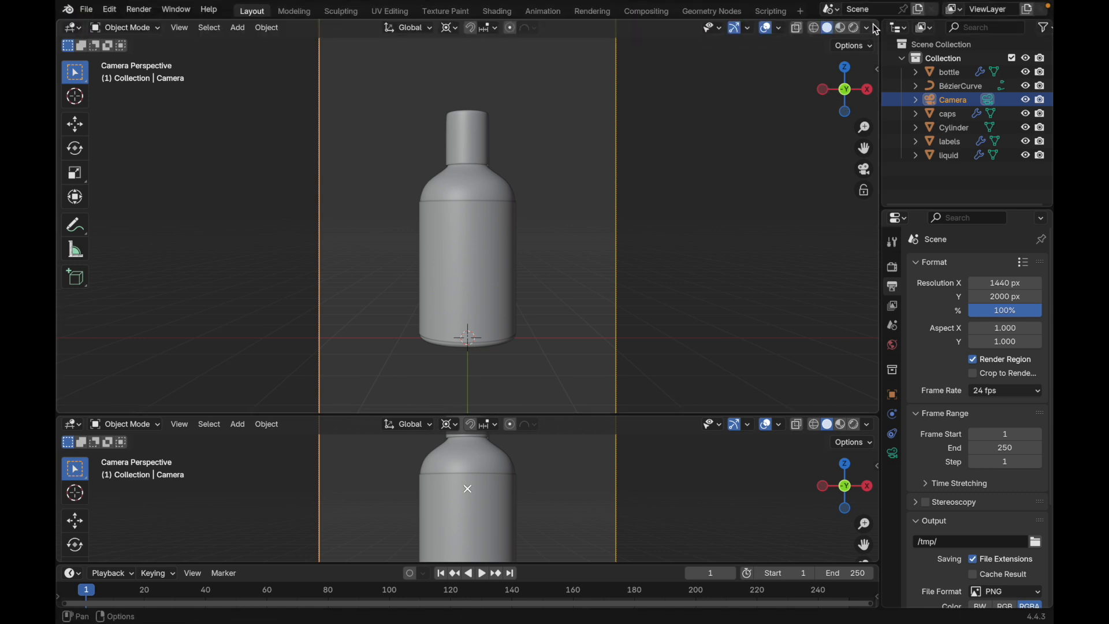
drag(875, 22, 242, 87)
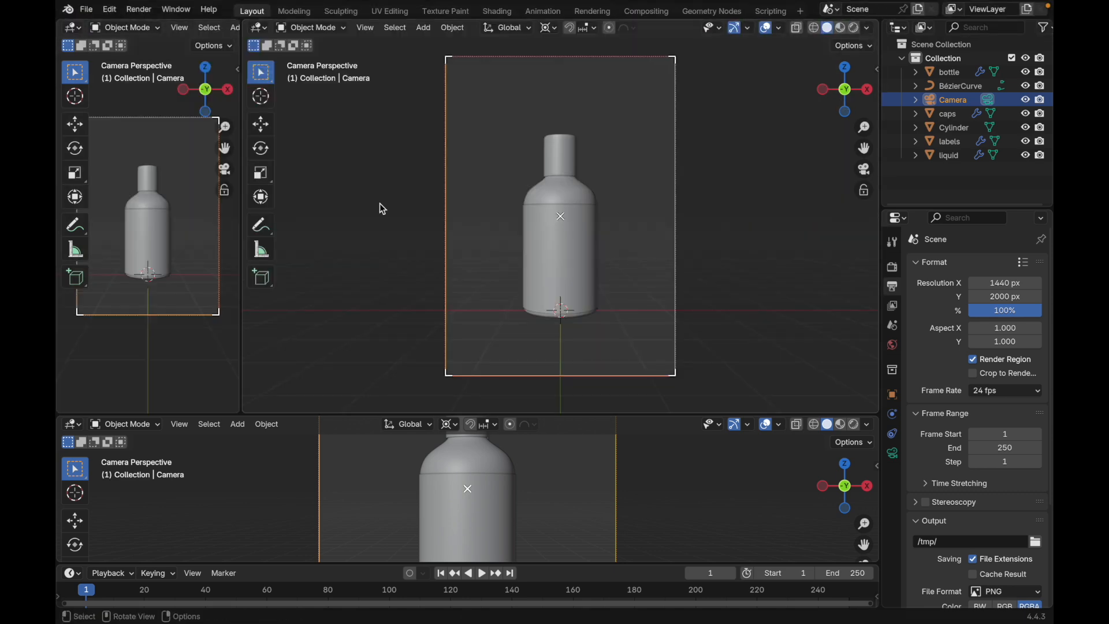
click(77, 428)
click(130, 544)
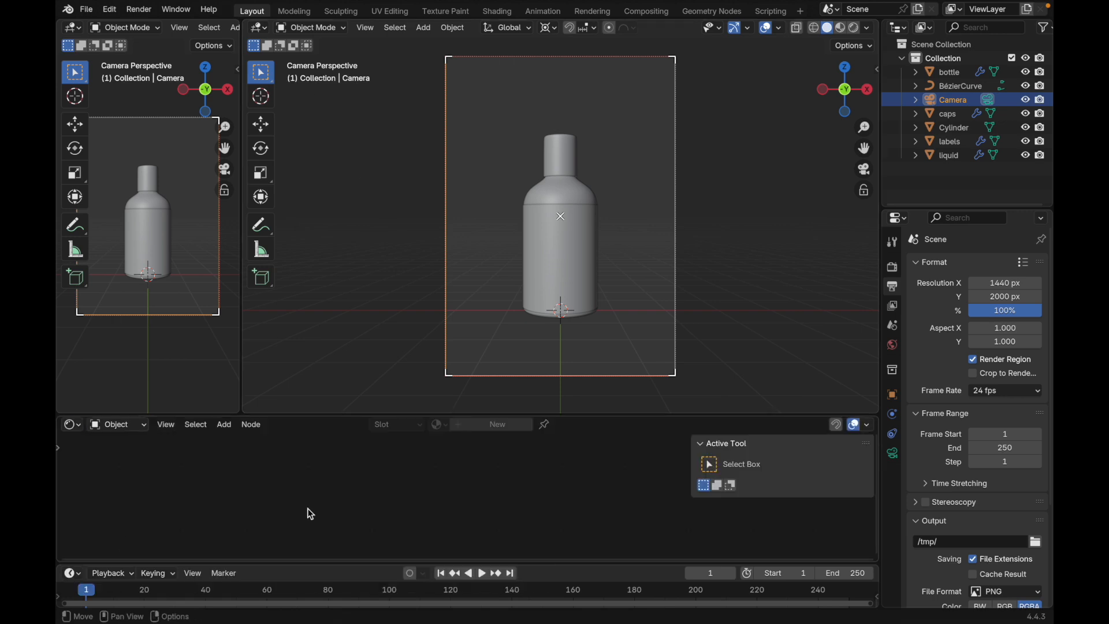
middle_drag(312, 249, 297, 257)
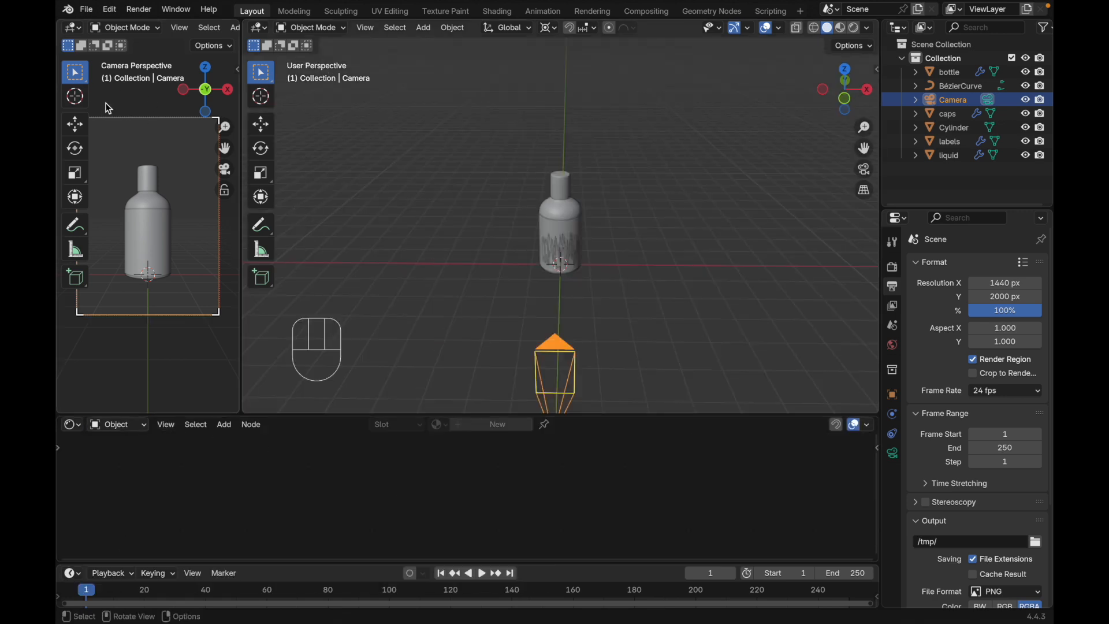
- In the small camera view, hide the toolbar, gizmos and overlays and switch to Rendered shading
key(t)
scroll(110, 33, down, 5)
scroll(110, 32, down, 2)
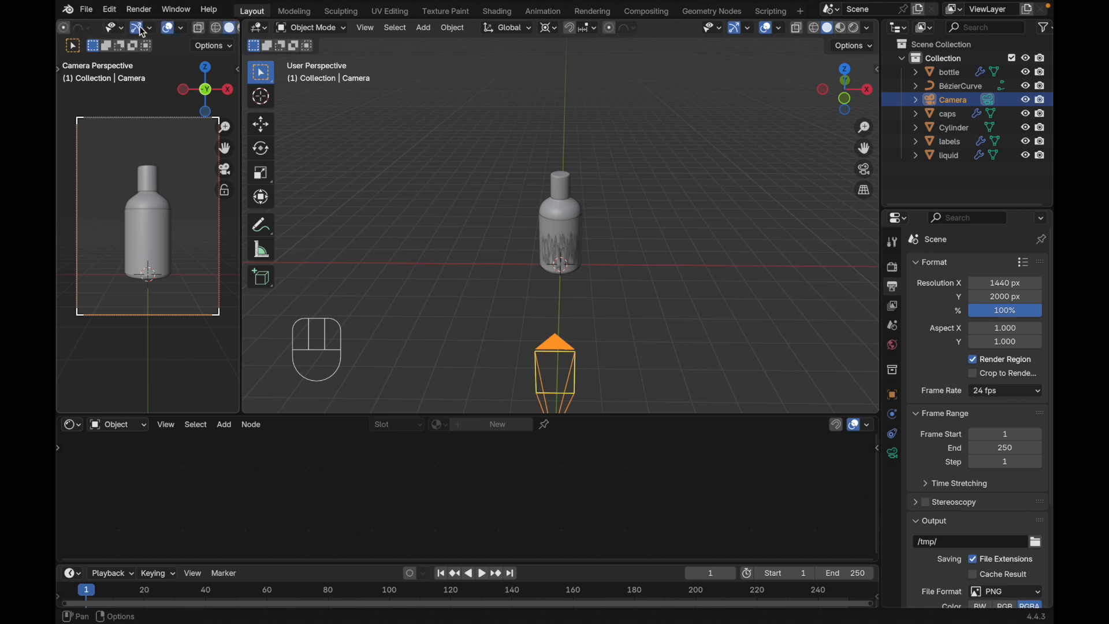
click(138, 27)
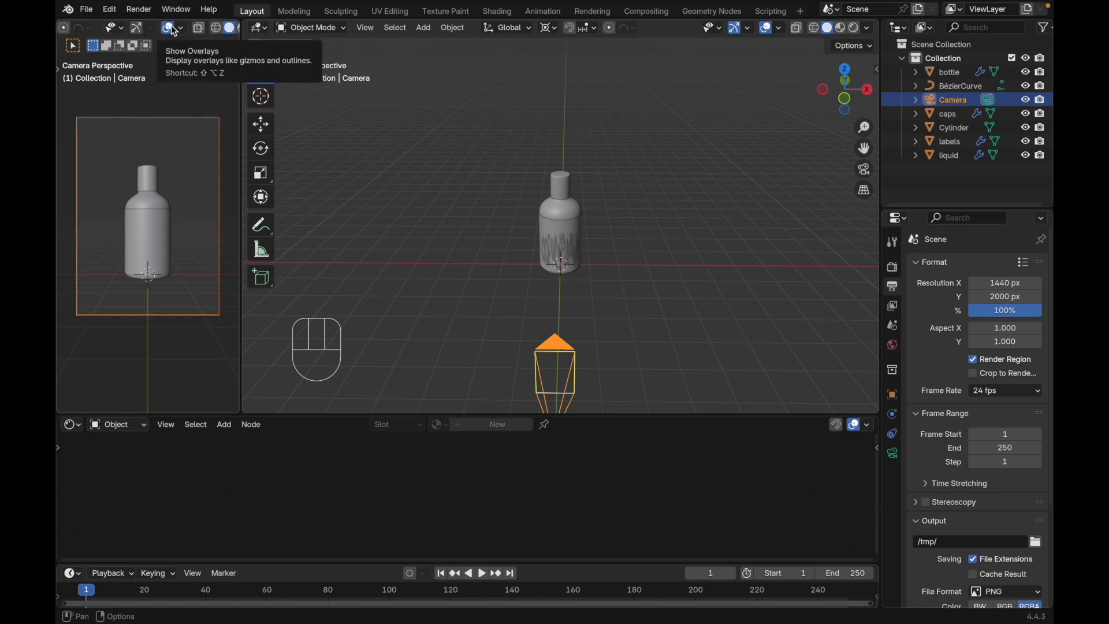
click(167, 27)
scroll(168, 29, down, 2)
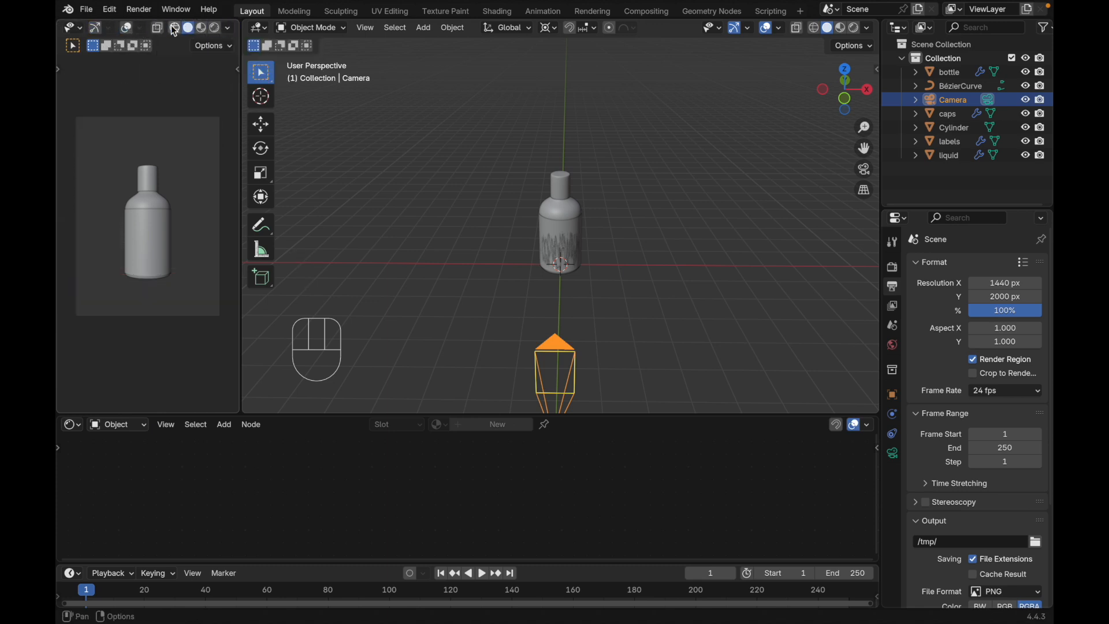
click(216, 32)
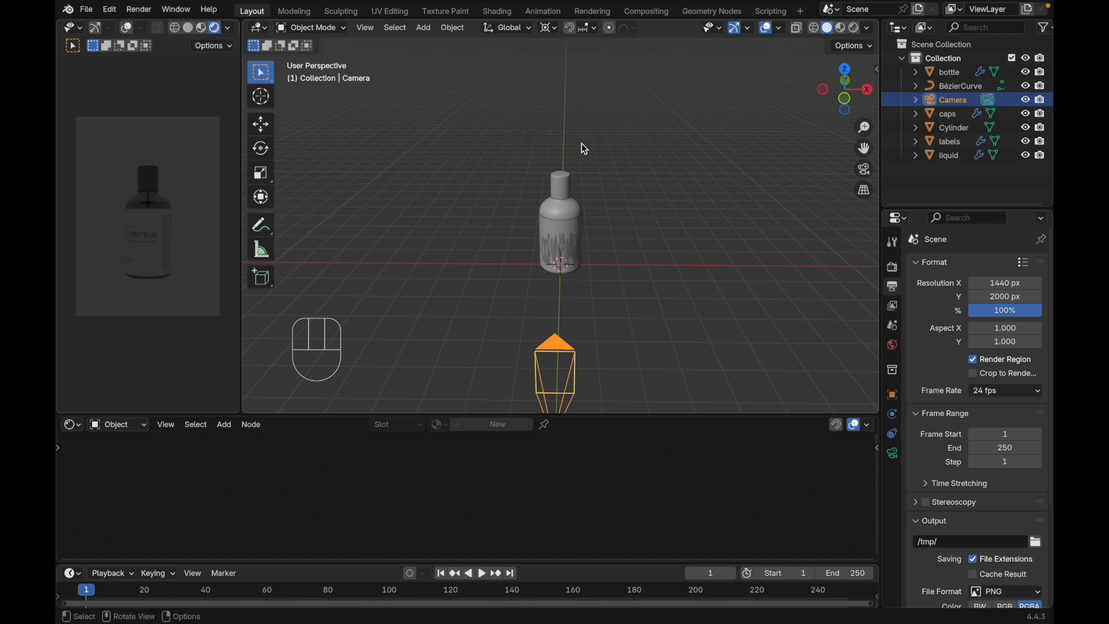
- Add a plane mesh under the bottle and scale it up more than five times as a floor
key(shift+a)
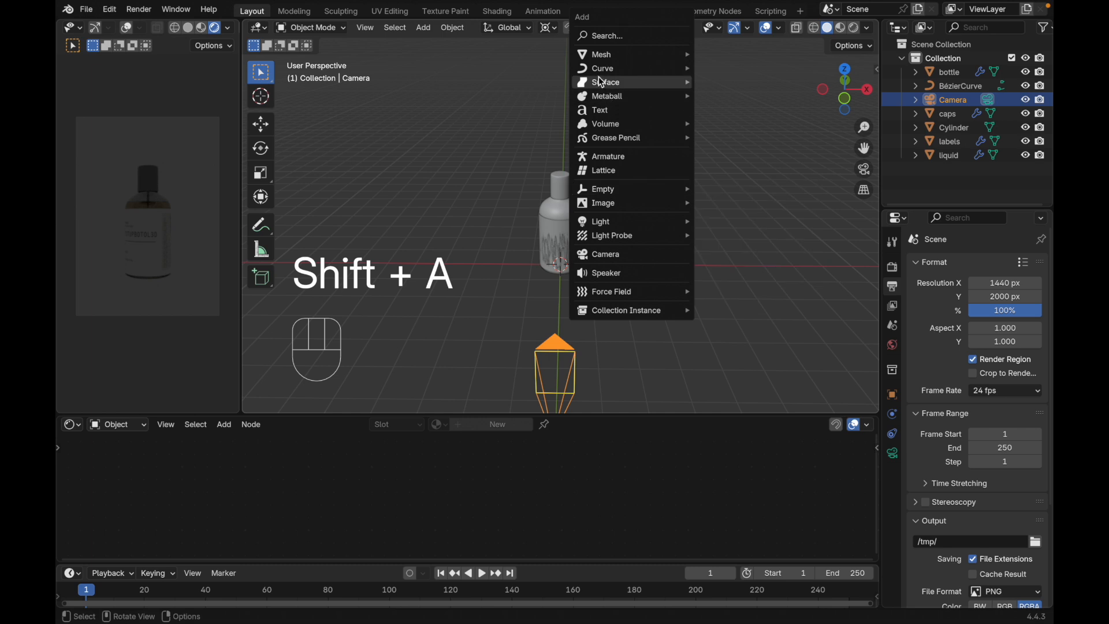
mouse_move(586, 54)
click(750, 55)
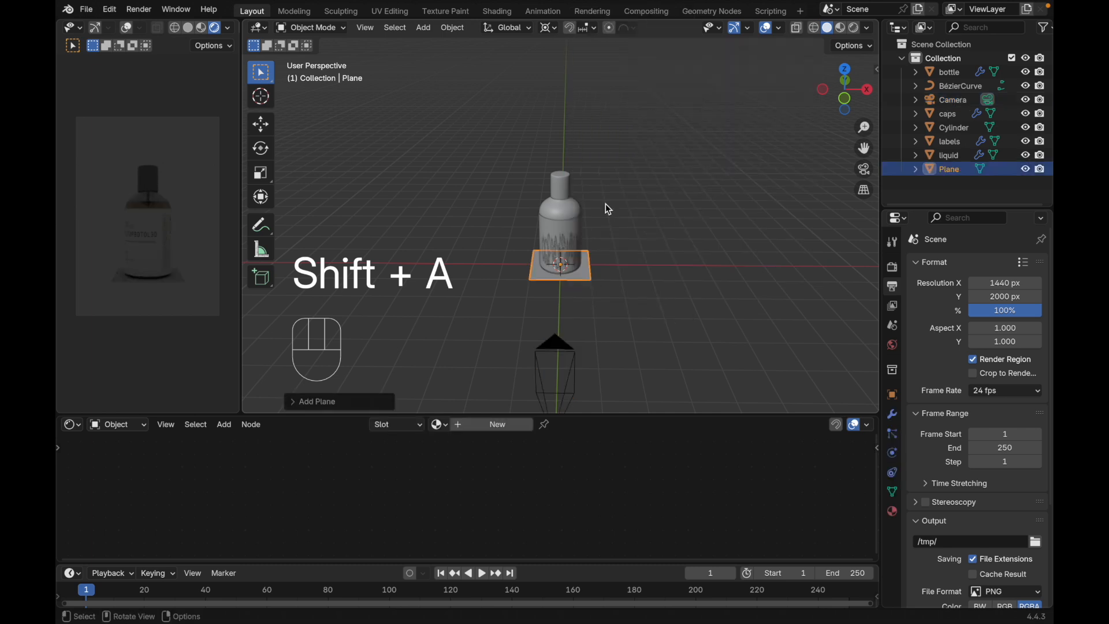
key(s)
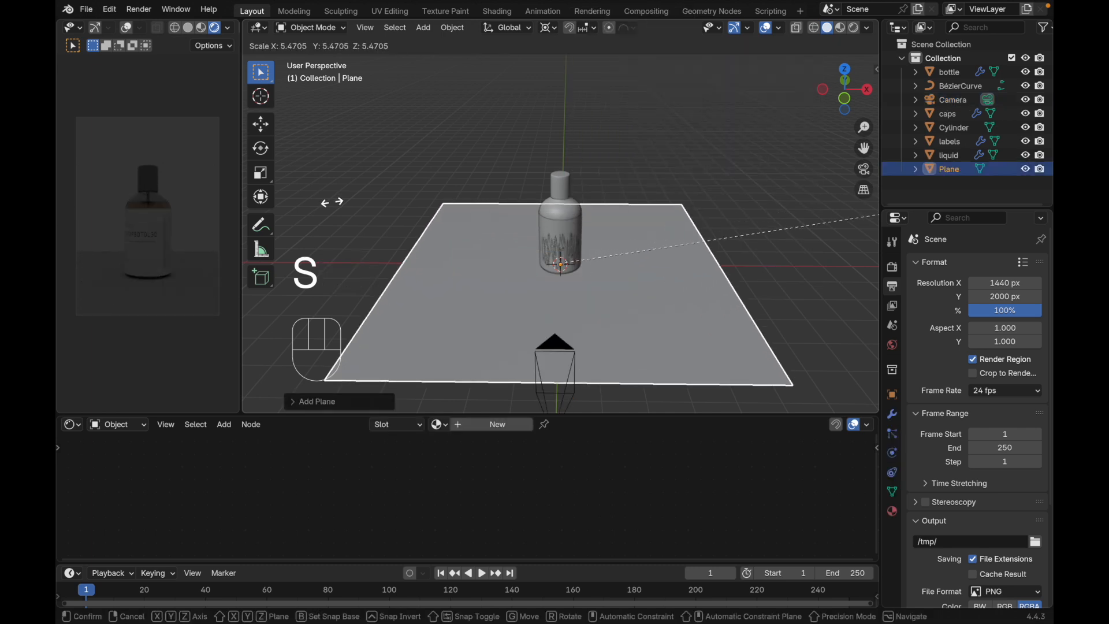
click(350, 205)
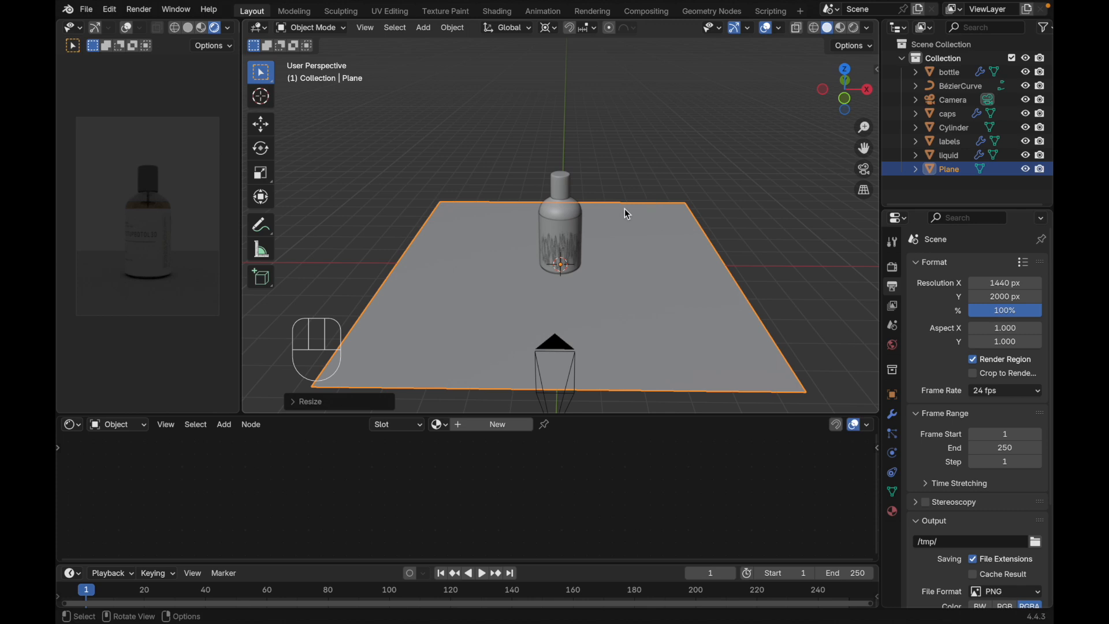
- Extrude the plane's back edge straight up along Z to form a tall backdrop wall behind the bottle
key(Tab)
key(2)
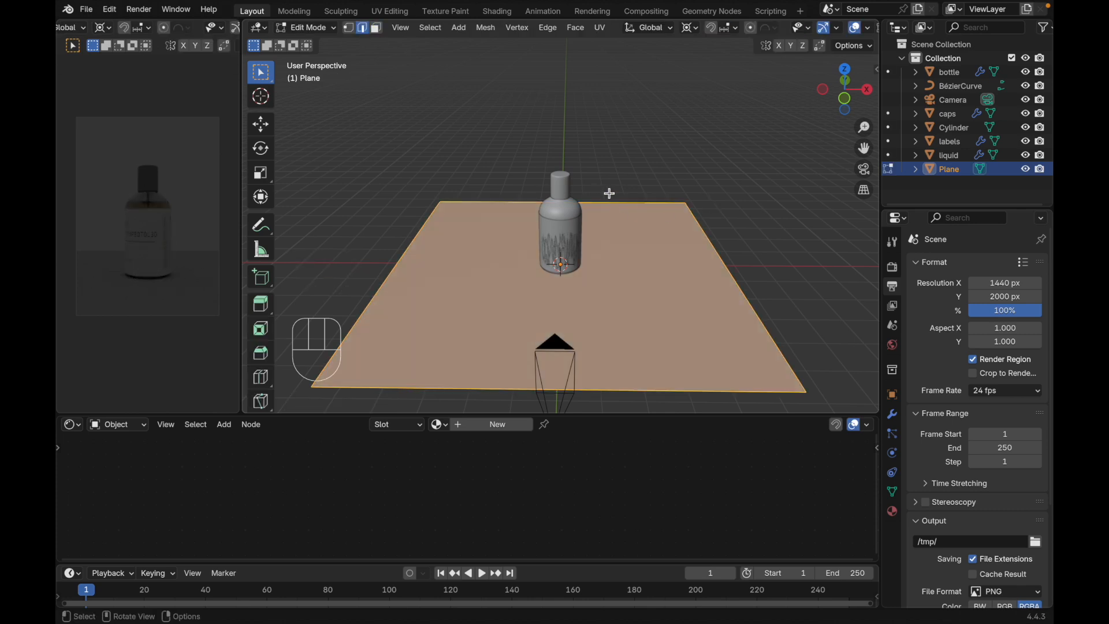
click(609, 195)
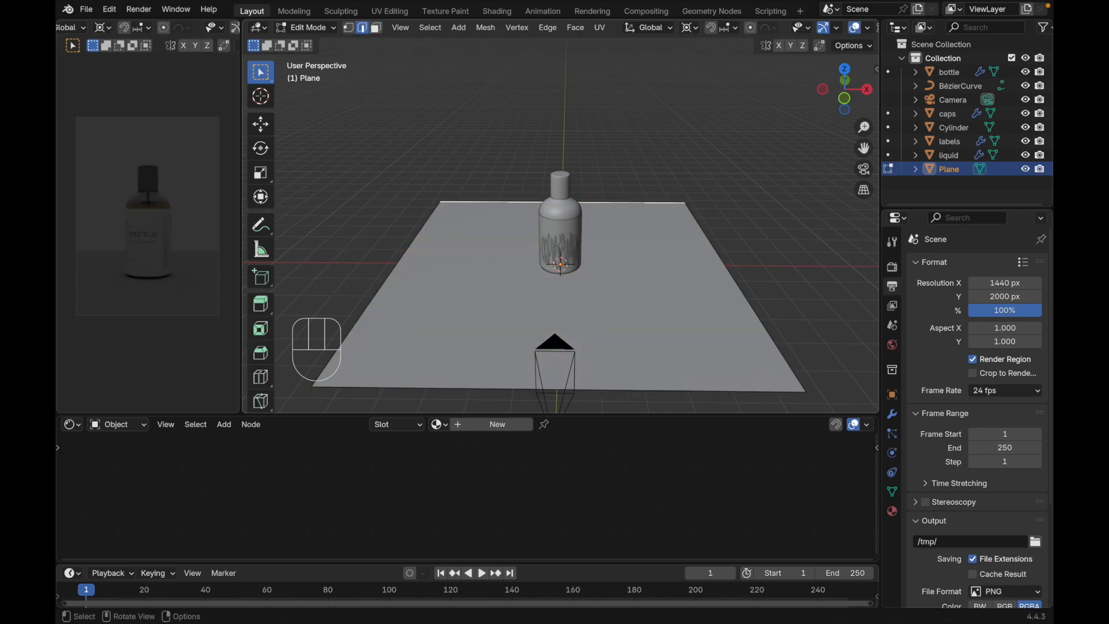
key(e)
key(z)
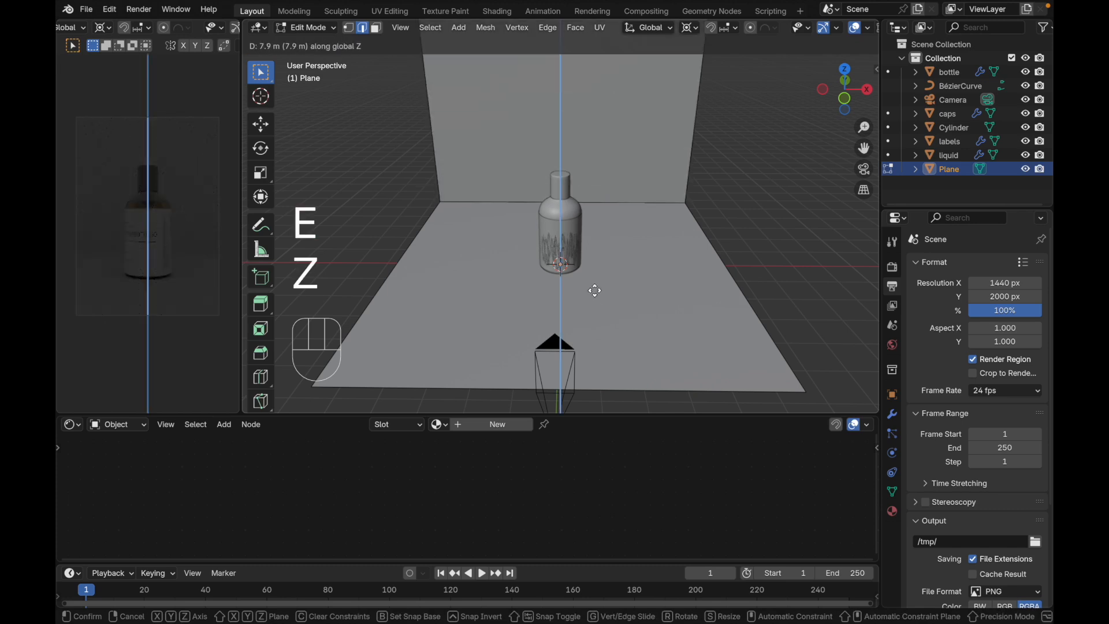
click(642, 128)
key(Tab)
scroll(647, 109, down, 2)
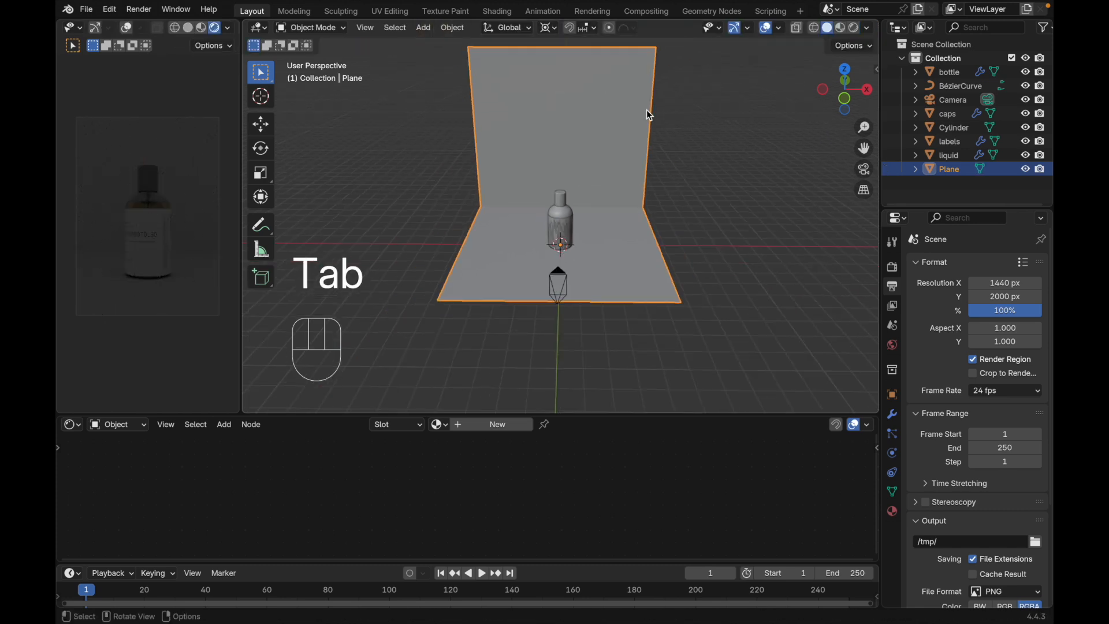
- Move the backdrop plane along the Y axis, away from the camera, so the wall sits farther behind the bottle
scroll(646, 110, down, 3)
scroll(647, 109, right, 8)
key(g)
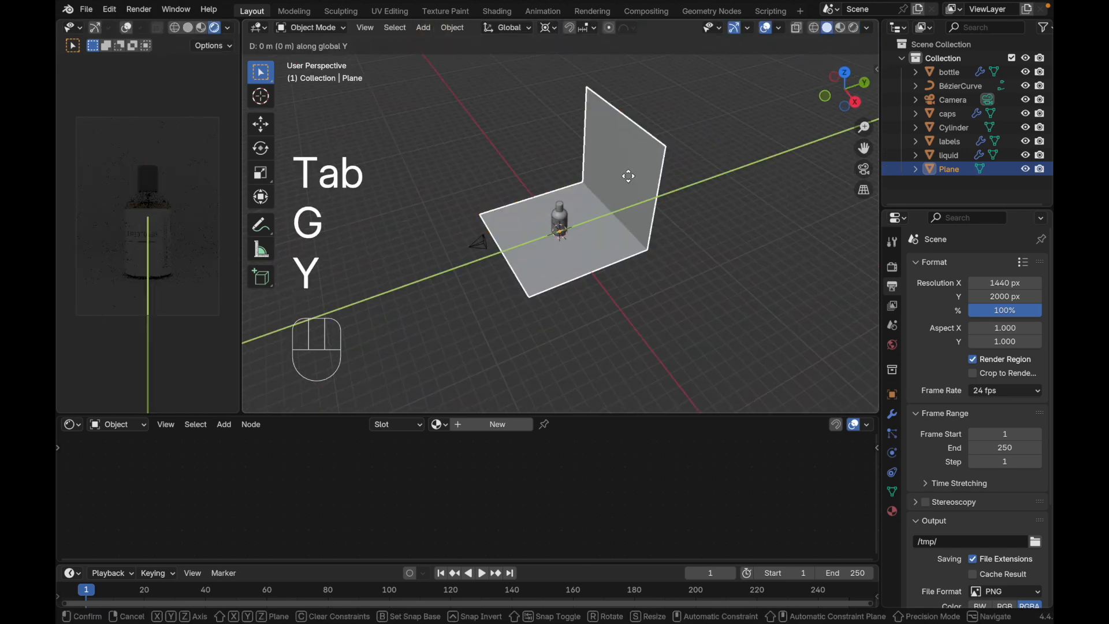
key(y)
click(650, 175)
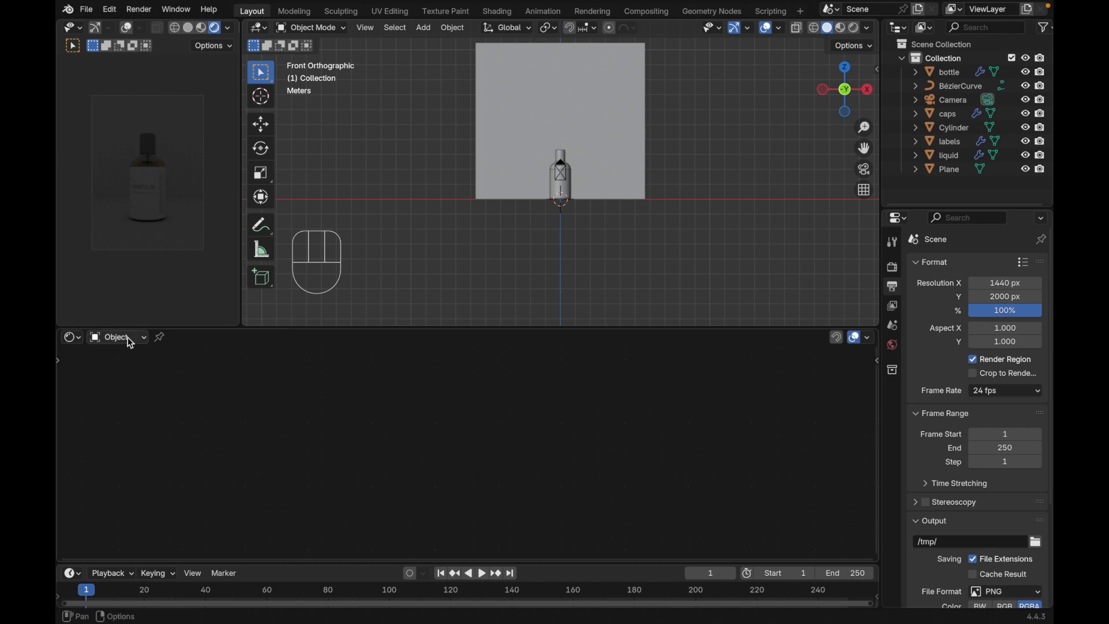
- Switch the Shader Editor to World and add an Environment Texture with Mapping and Texture Coordinate nodes to the Background node
click(123, 341)
click(136, 393)
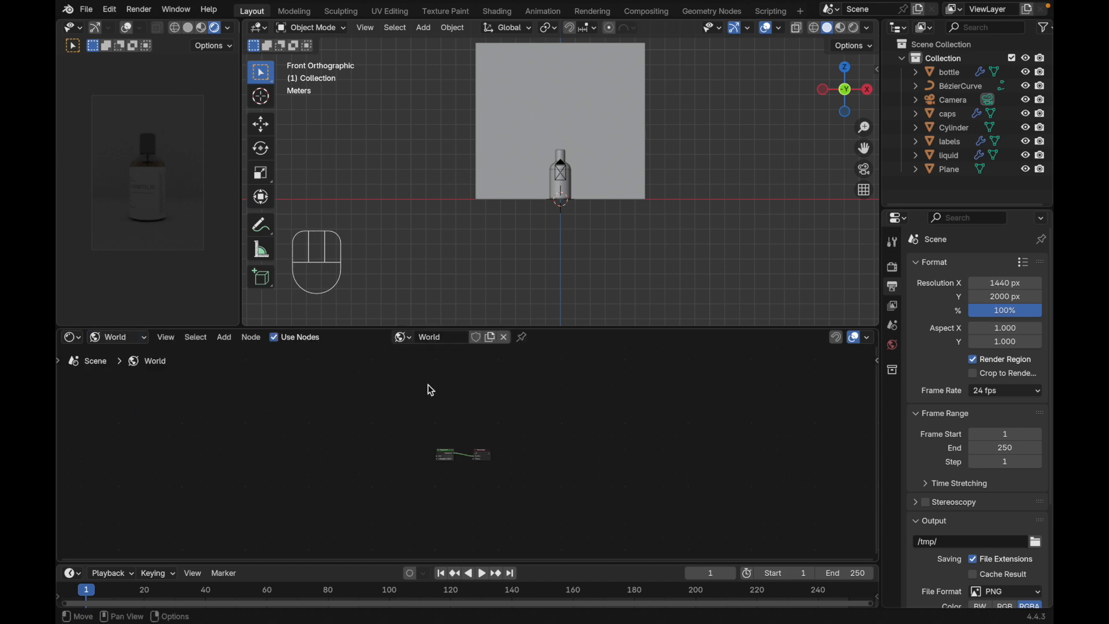
scroll(404, 406, up, 2)
click(407, 442)
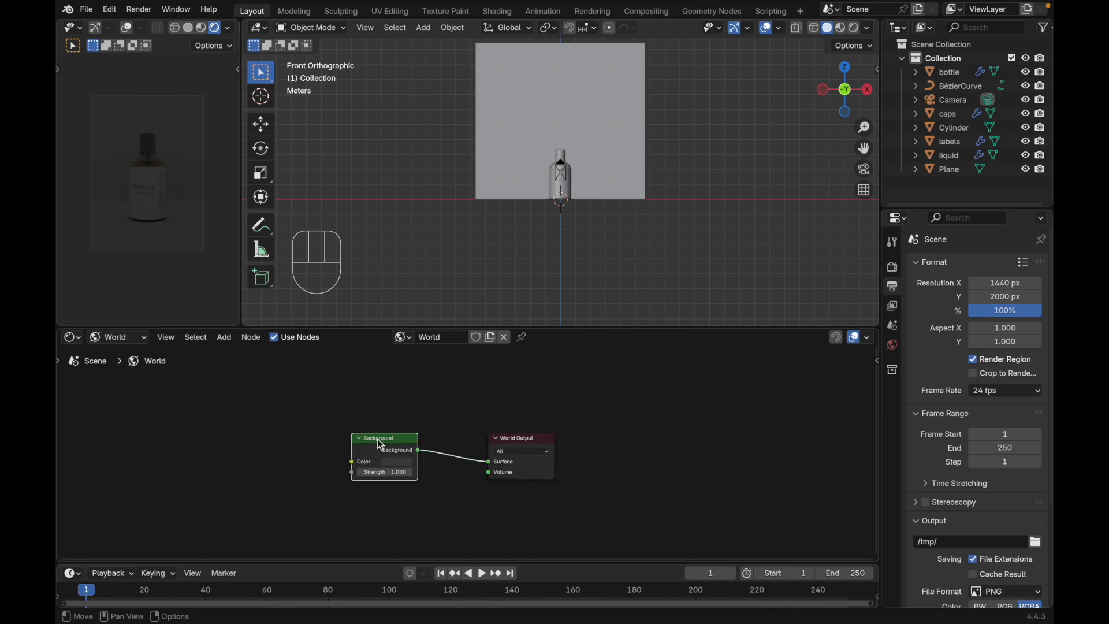
key(g)
key(Escape)
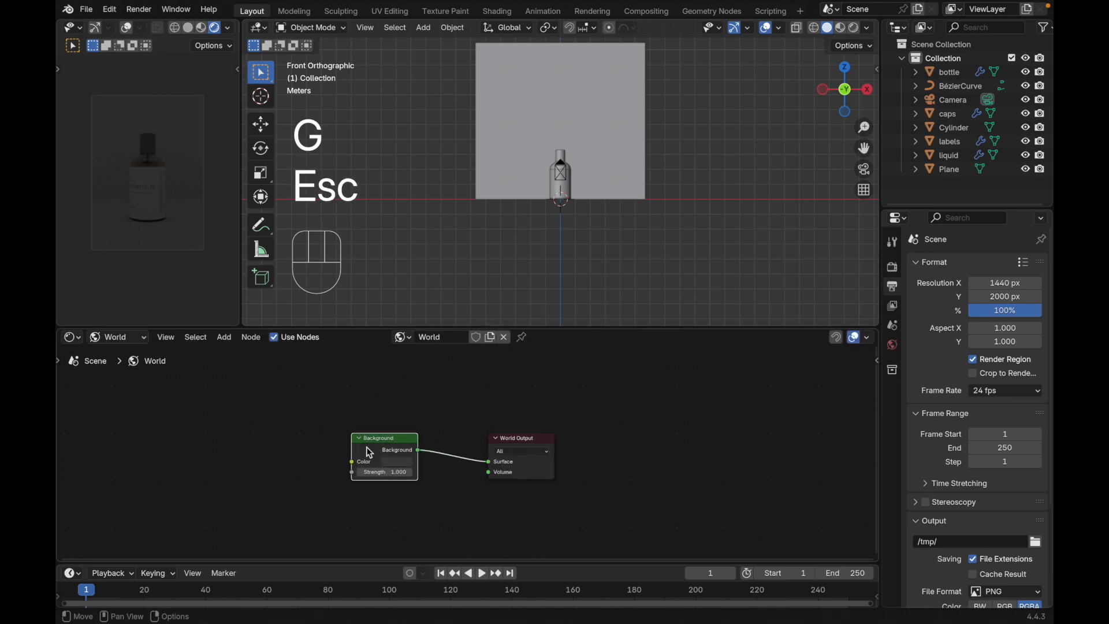
key(ctrl+t)
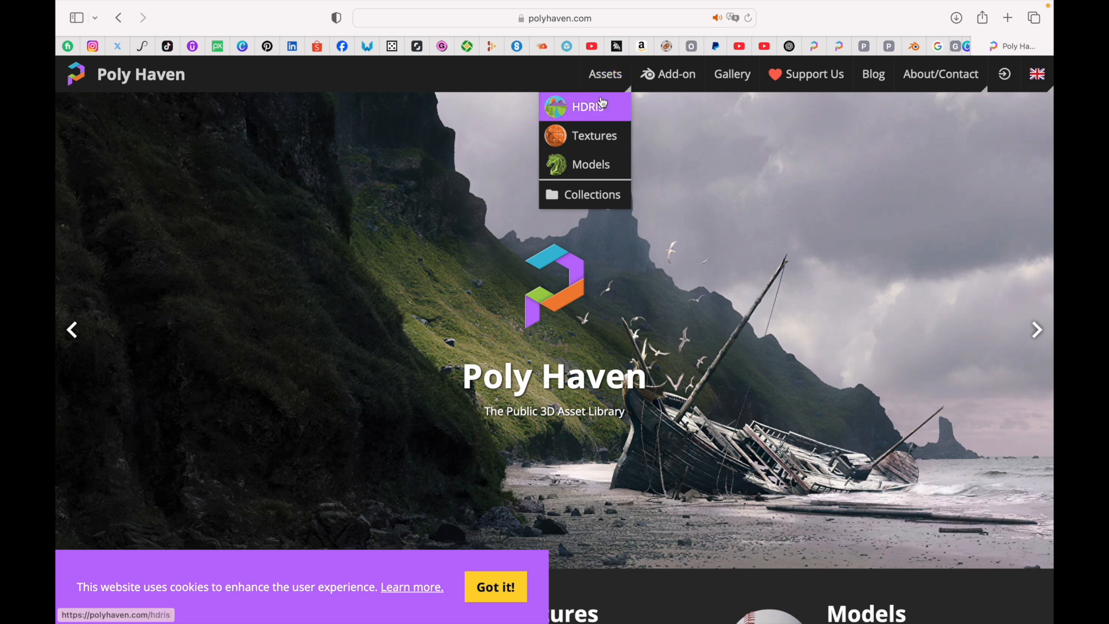
- On Poly Haven, search the HDRIs for "studio" and download Studio Small 01 as a 4K EXR
click(603, 105)
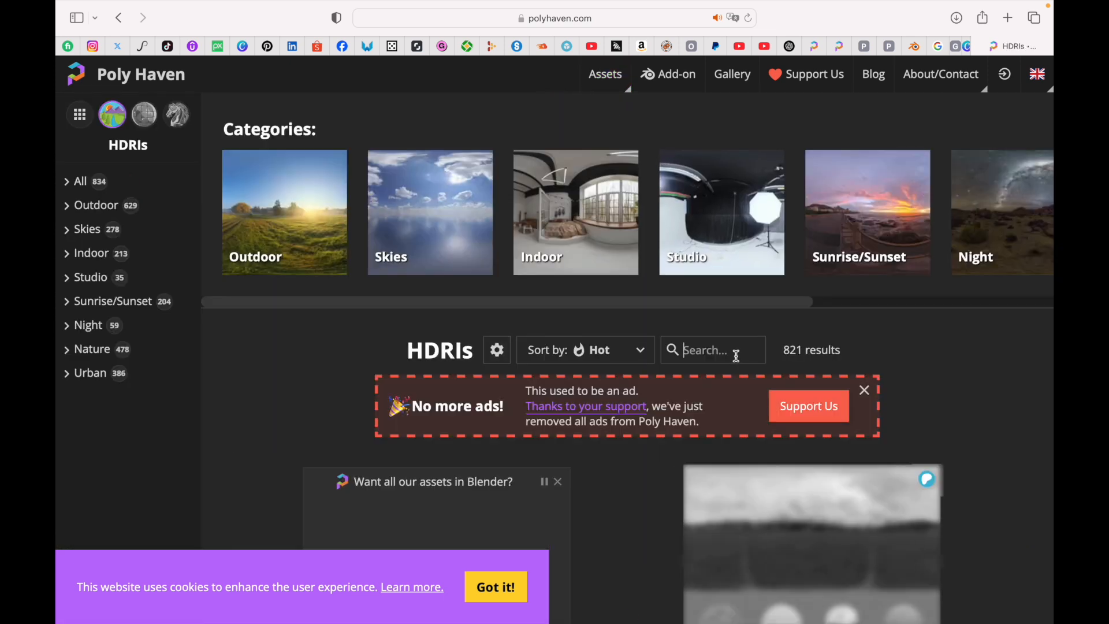
text(studio)
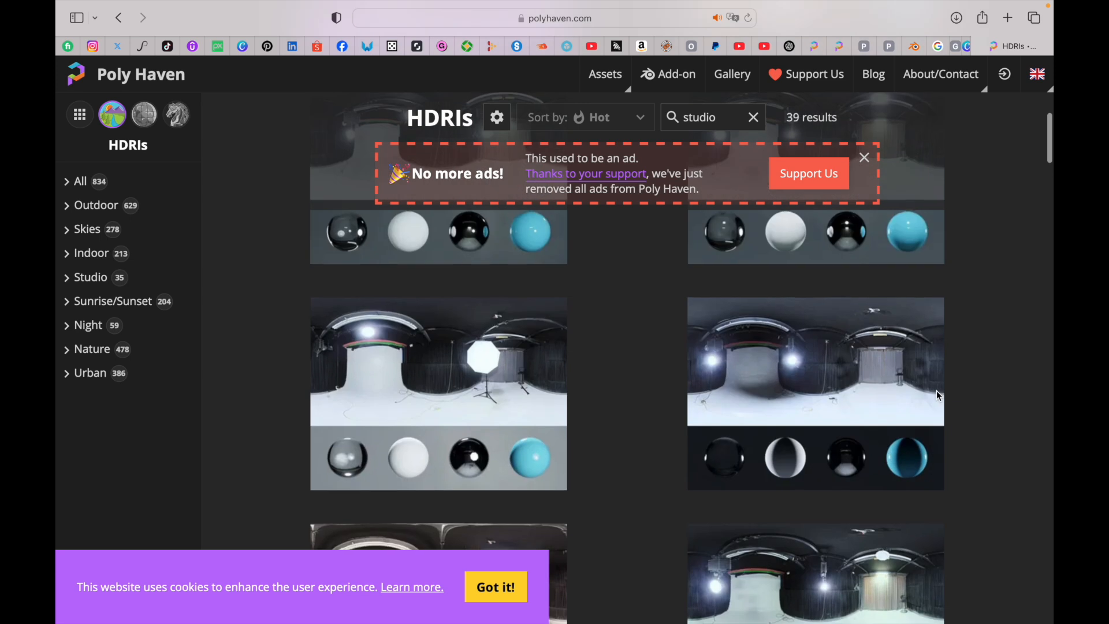
scroll(938, 396, down, 3)
scroll(956, 251, up, 3)
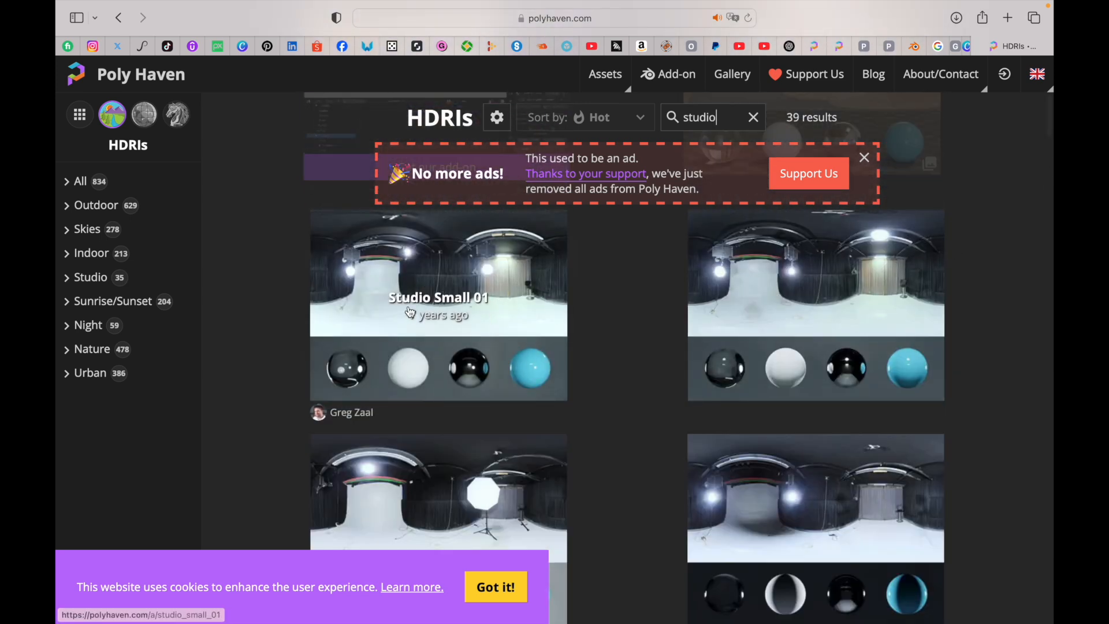
click(410, 312)
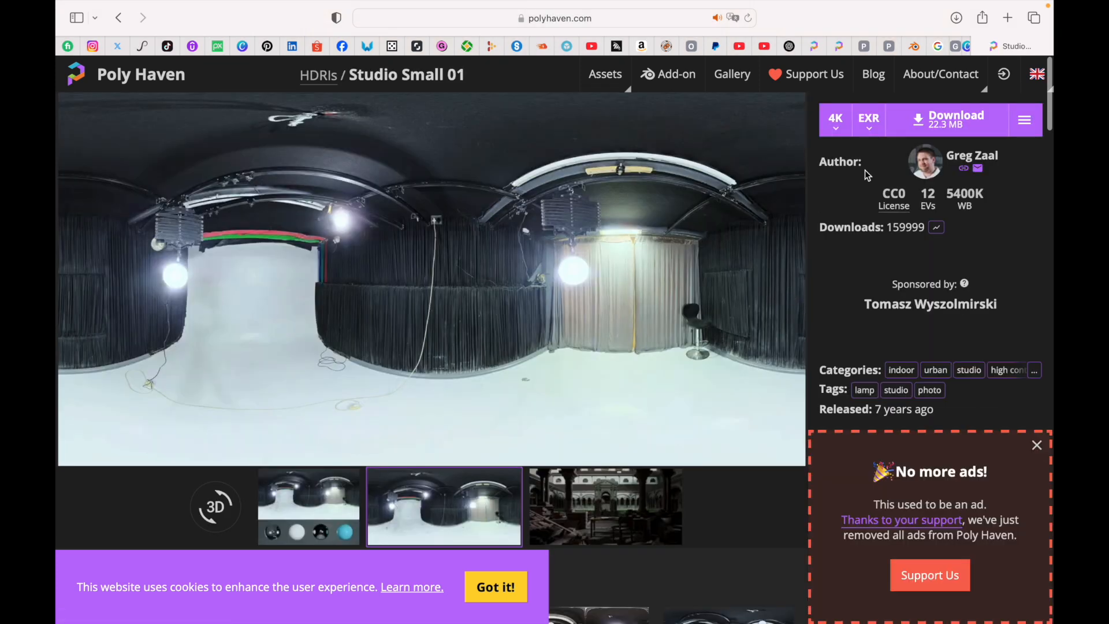
click(954, 124)
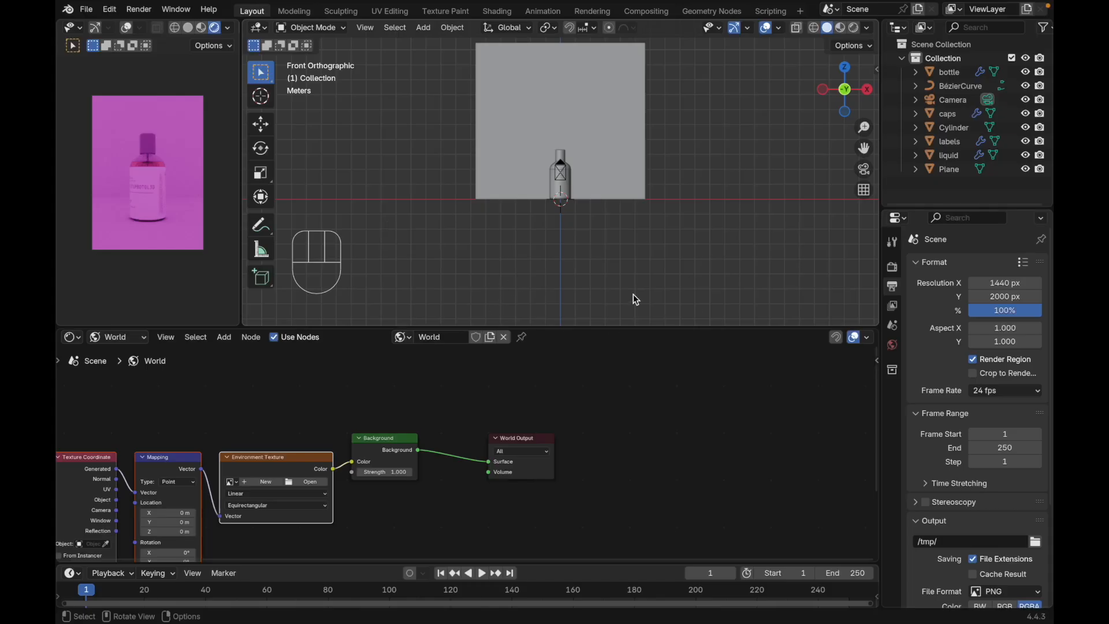
- Load studio_small_01_4k.exr into the world's Environment Texture node and check the lighting on the bottle in the rendered camera view
scroll(283, 398, up, 1)
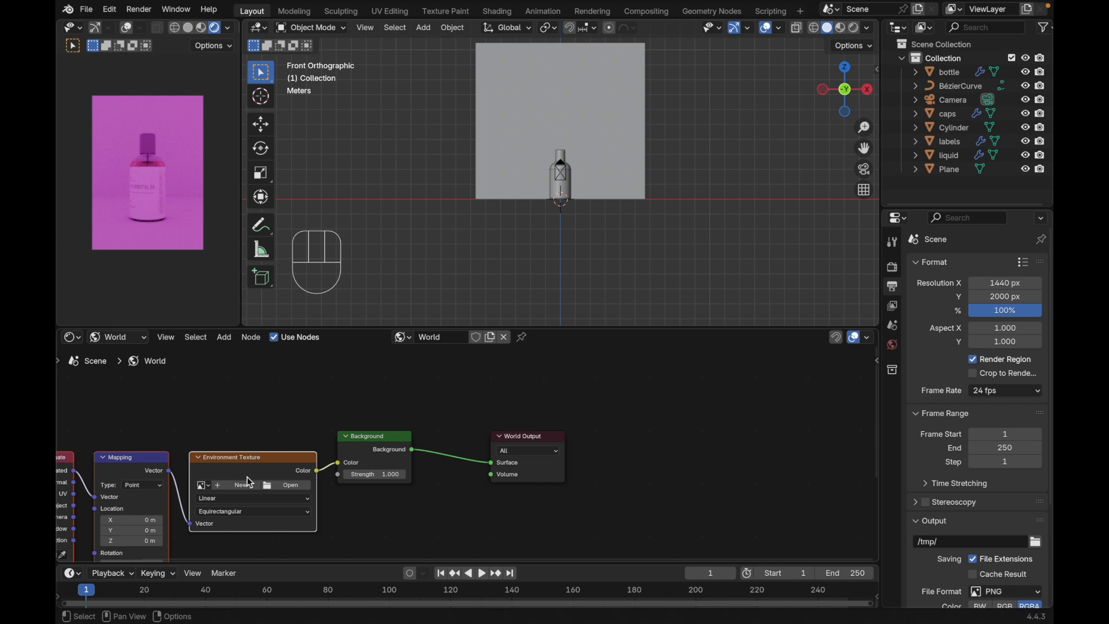
click(287, 487)
click(243, 214)
scroll(467, 375, down, 3)
scroll(701, 402, up, 3)
double_click(741, 420)
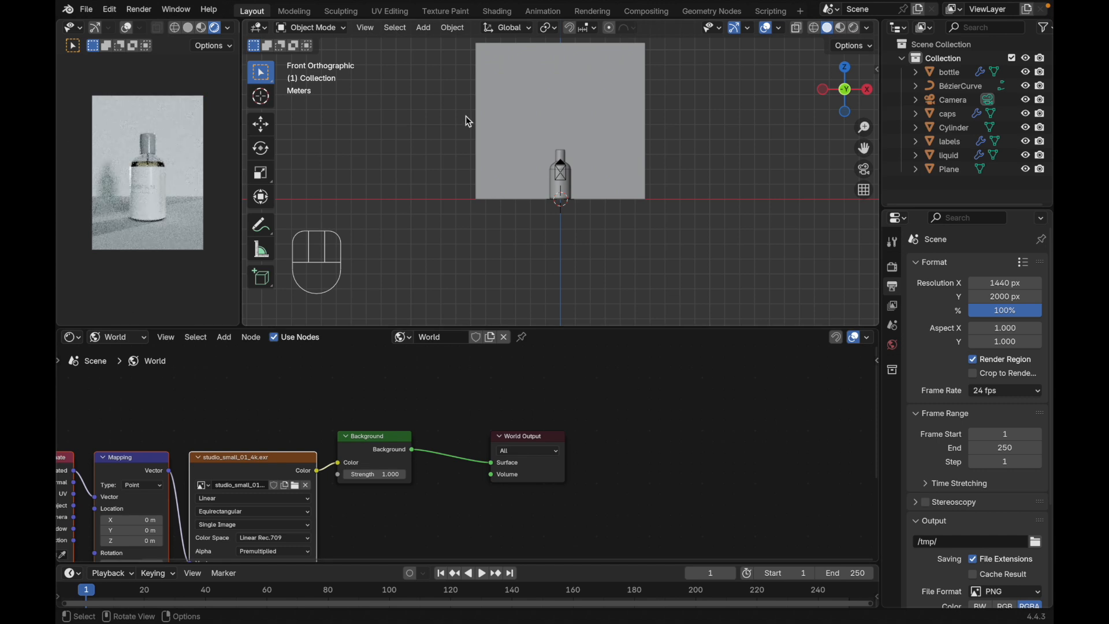
middle_drag(467, 121, 569, 169)
scroll(522, 180, up, 2)
scroll(124, 179, up, 2)
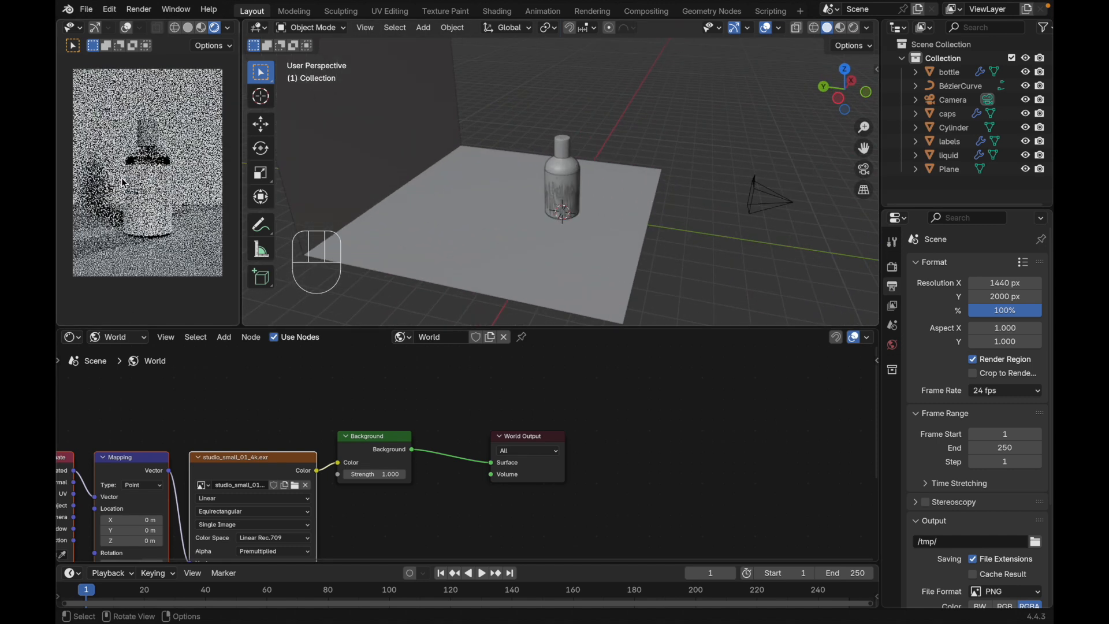
scroll(167, 188, down, 1)
scroll(167, 188, down, 1)
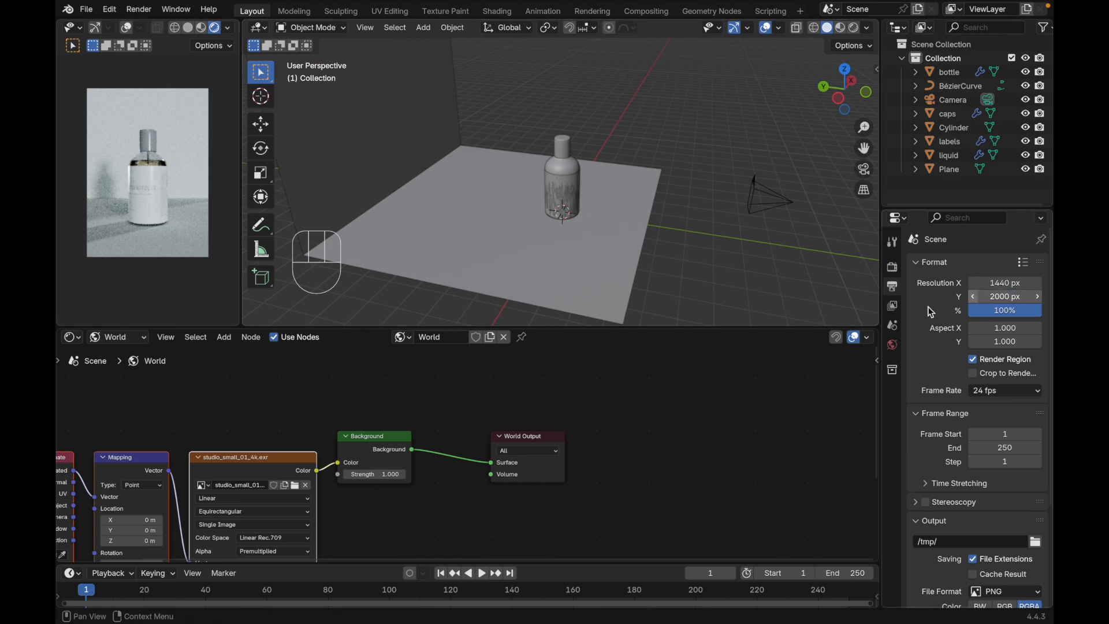
- Set the Cycles final render sampling to a noise threshold of 0.1 and a maximum of 30 samples
click(895, 271)
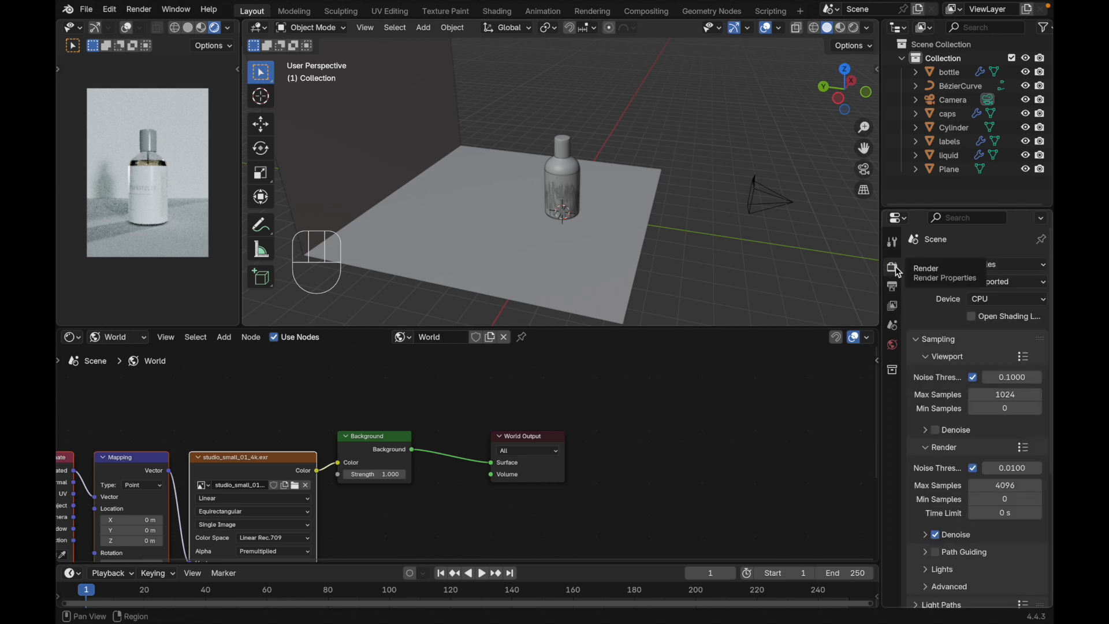
click(1011, 300)
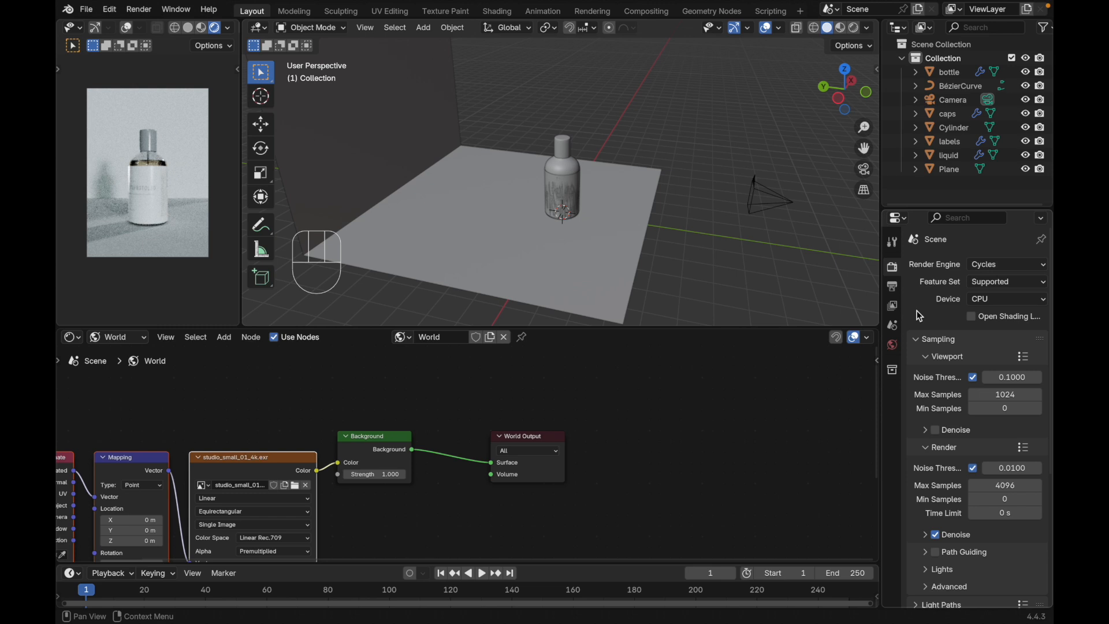
scroll(925, 347, down, 3)
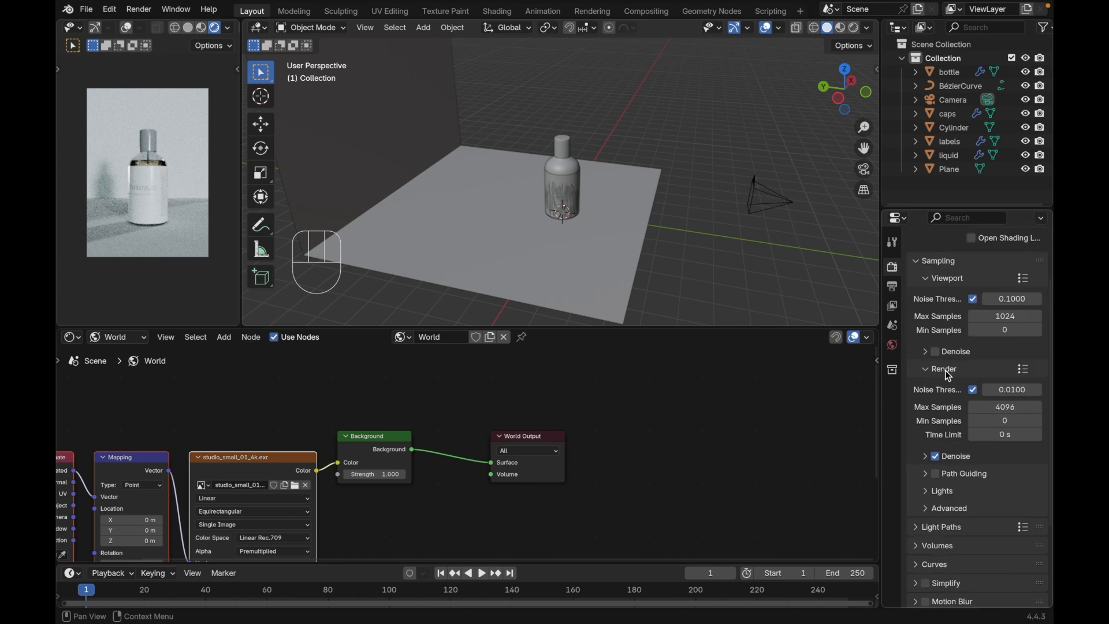
click(1042, 390)
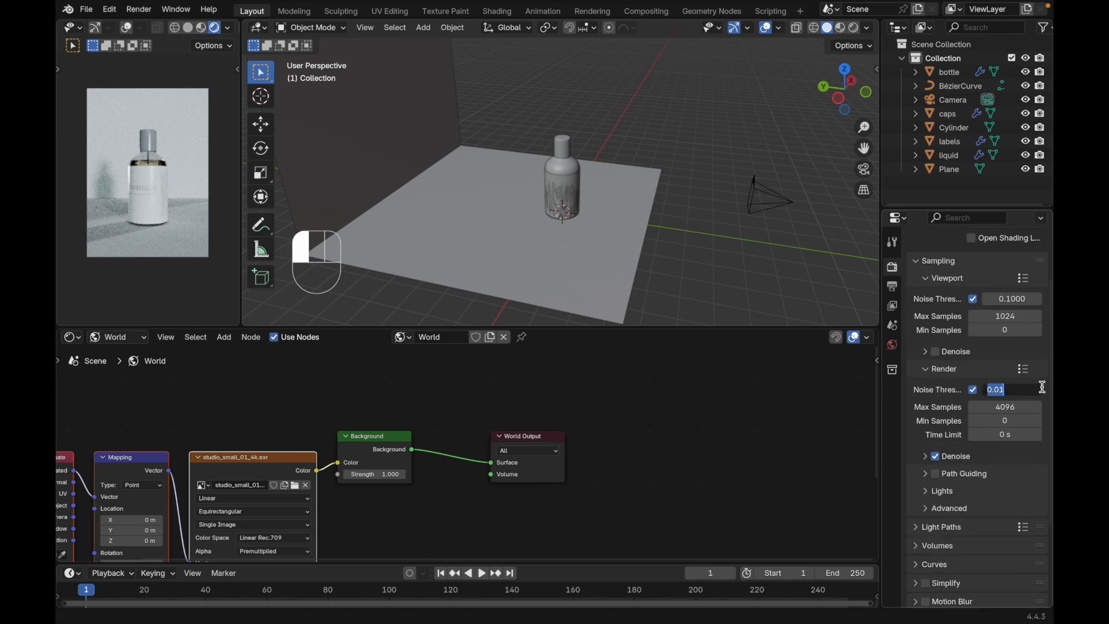
text(.1)
key(Return)
click(994, 407)
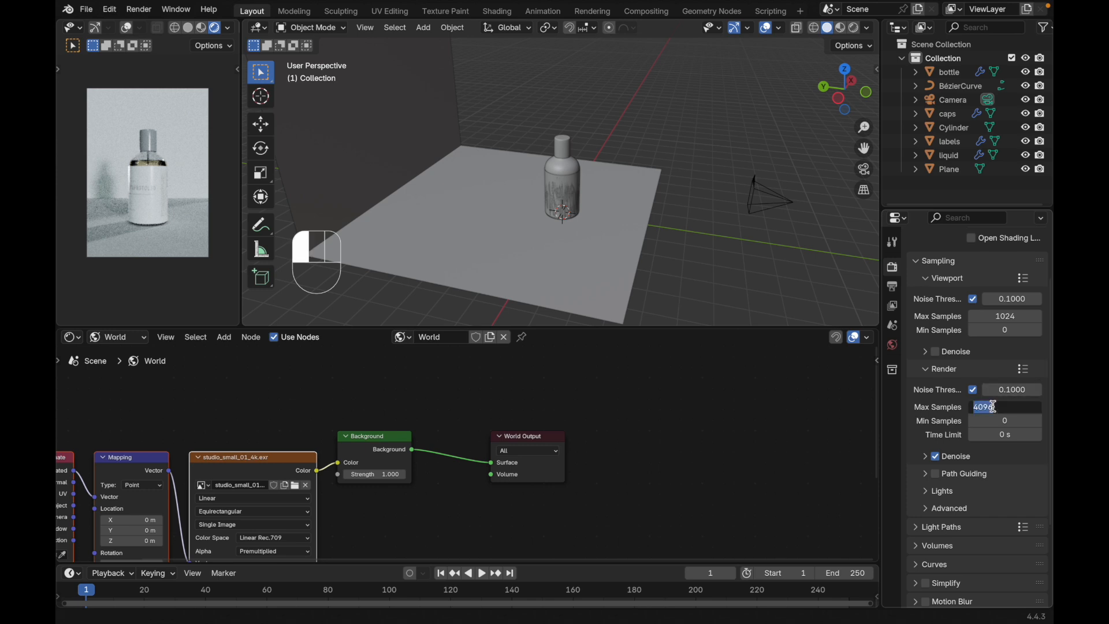
text(30)
key(Return)
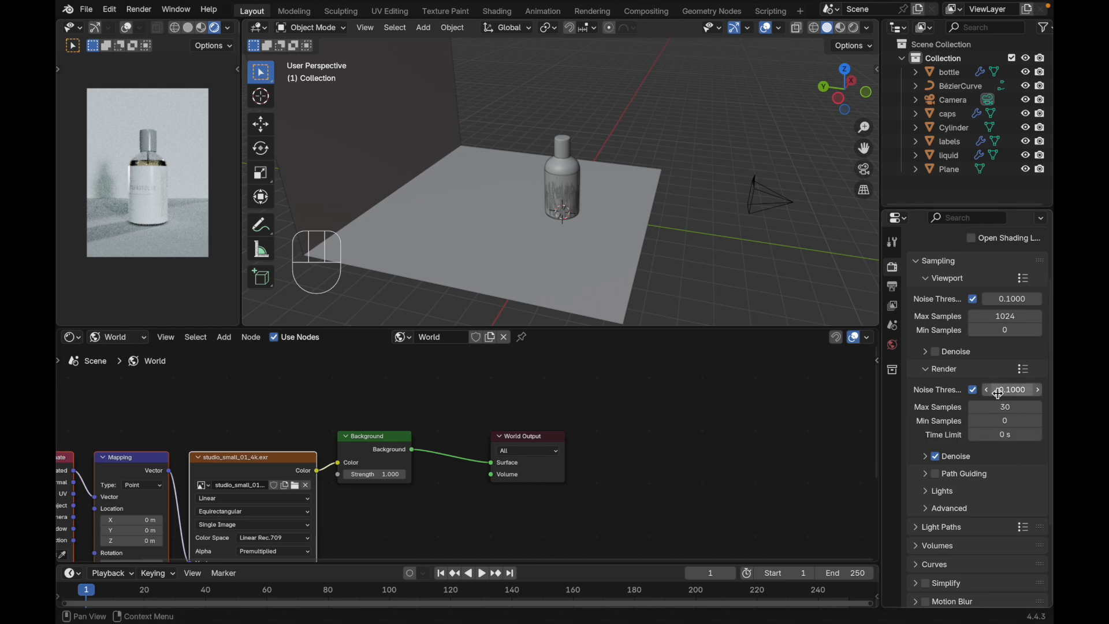
- Set the color management look to High Contrast for the AgX view transform
scroll(985, 408, down, 5)
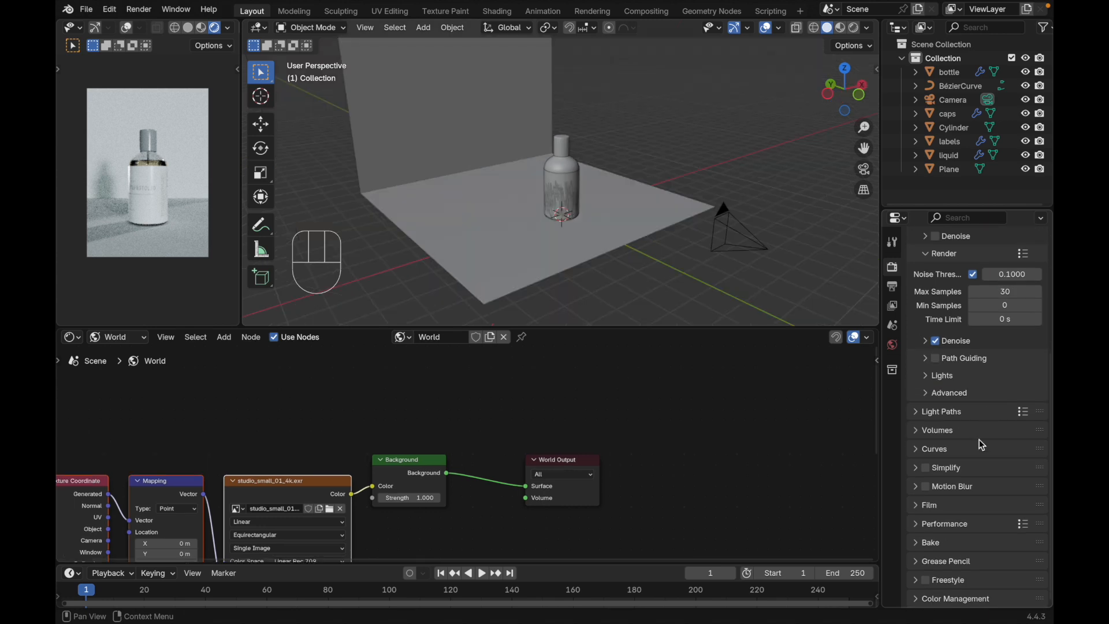
click(919, 599)
scroll(982, 520, down, 7)
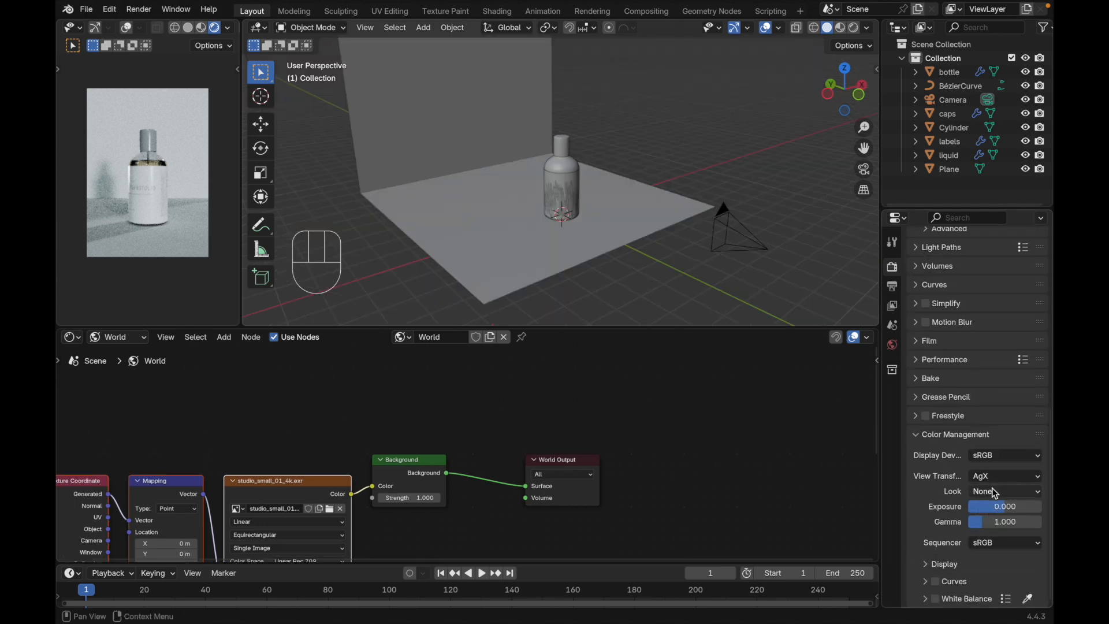
click(1006, 491)
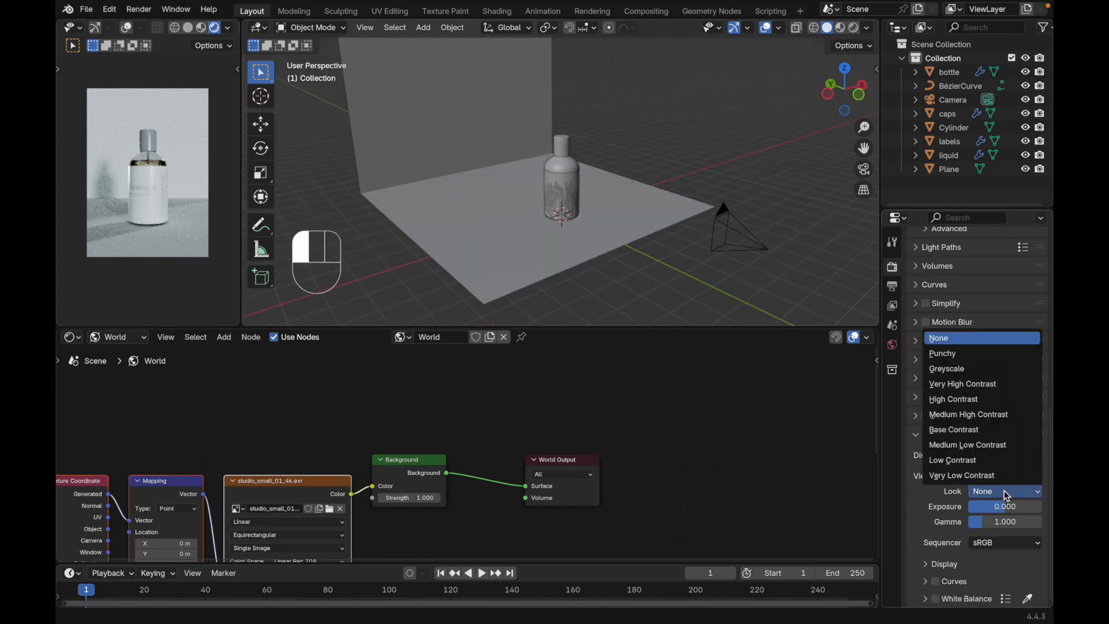
click(987, 395)
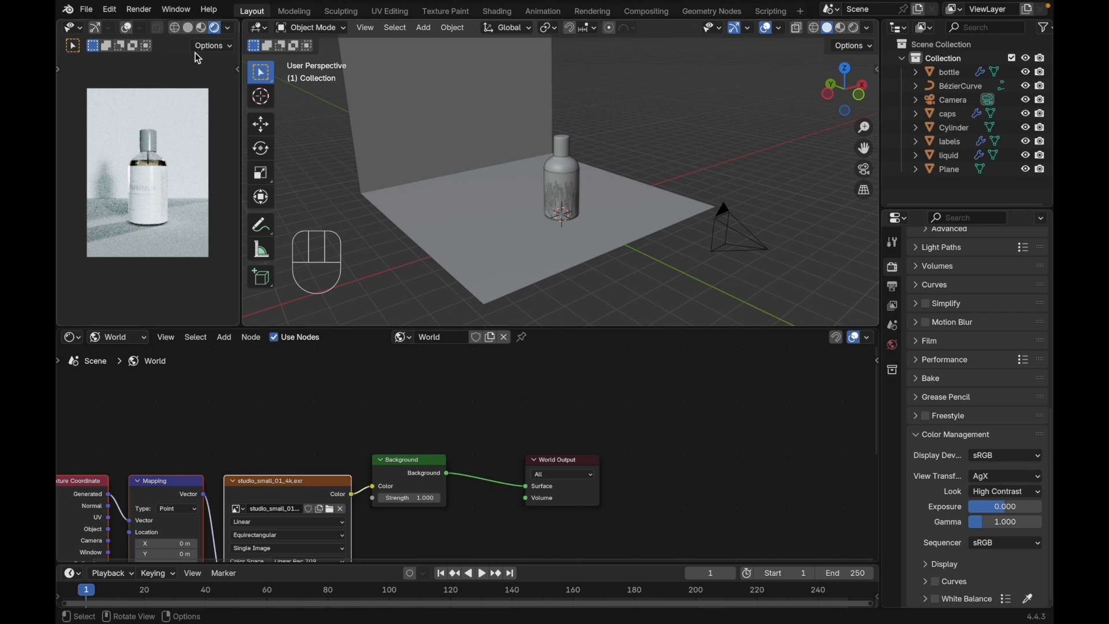
- Switch the camera view to solid shading, save the file, and render the image of the bottle
click(188, 27)
key(super+s)
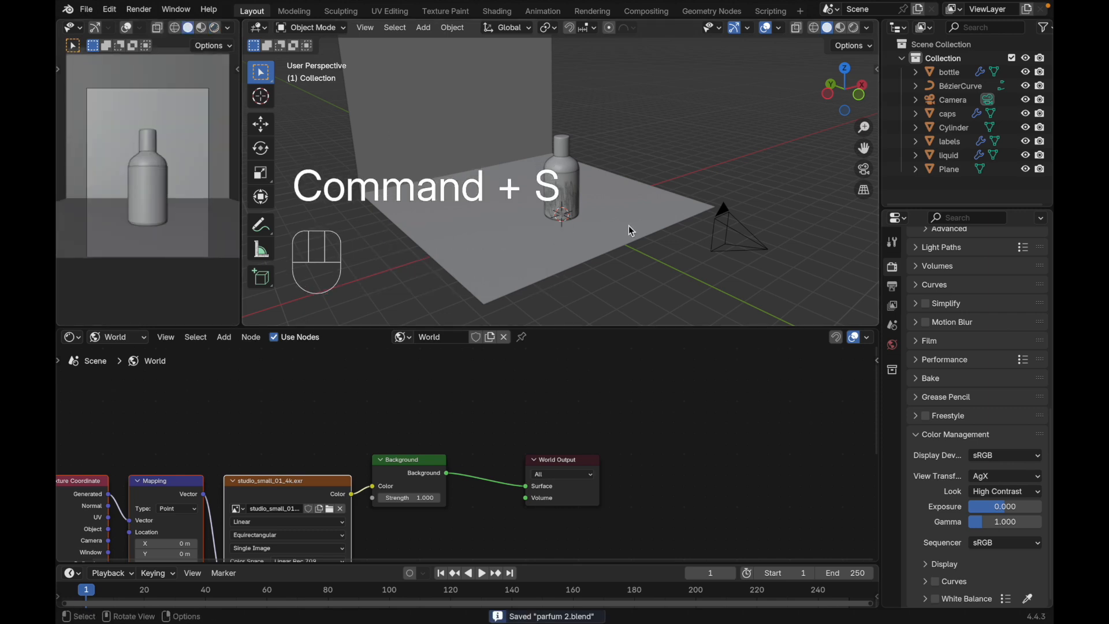
key(F12)
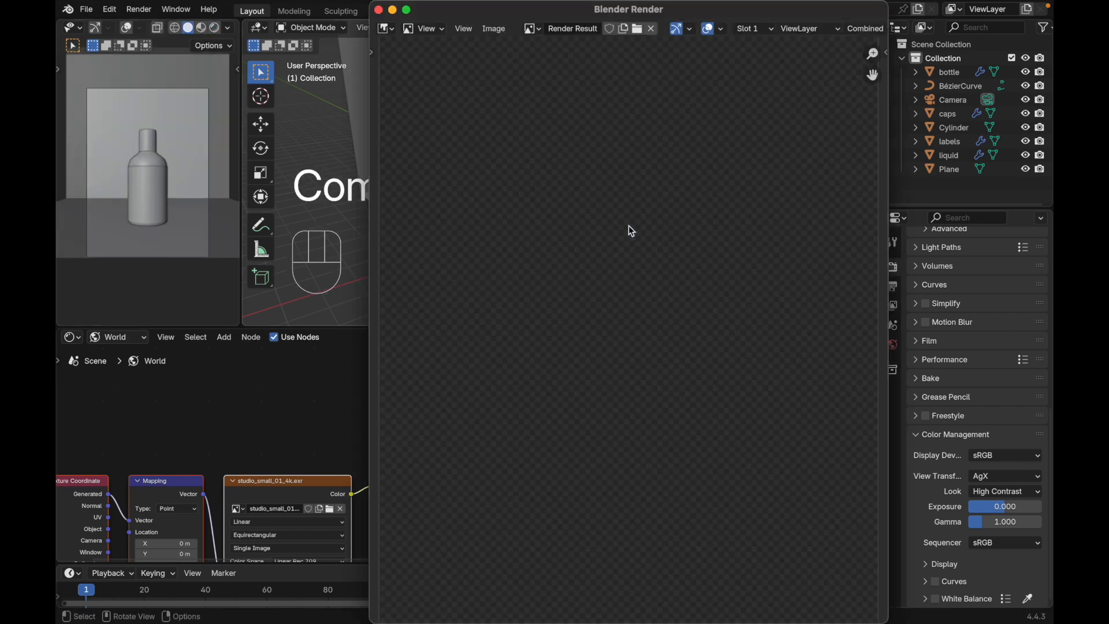